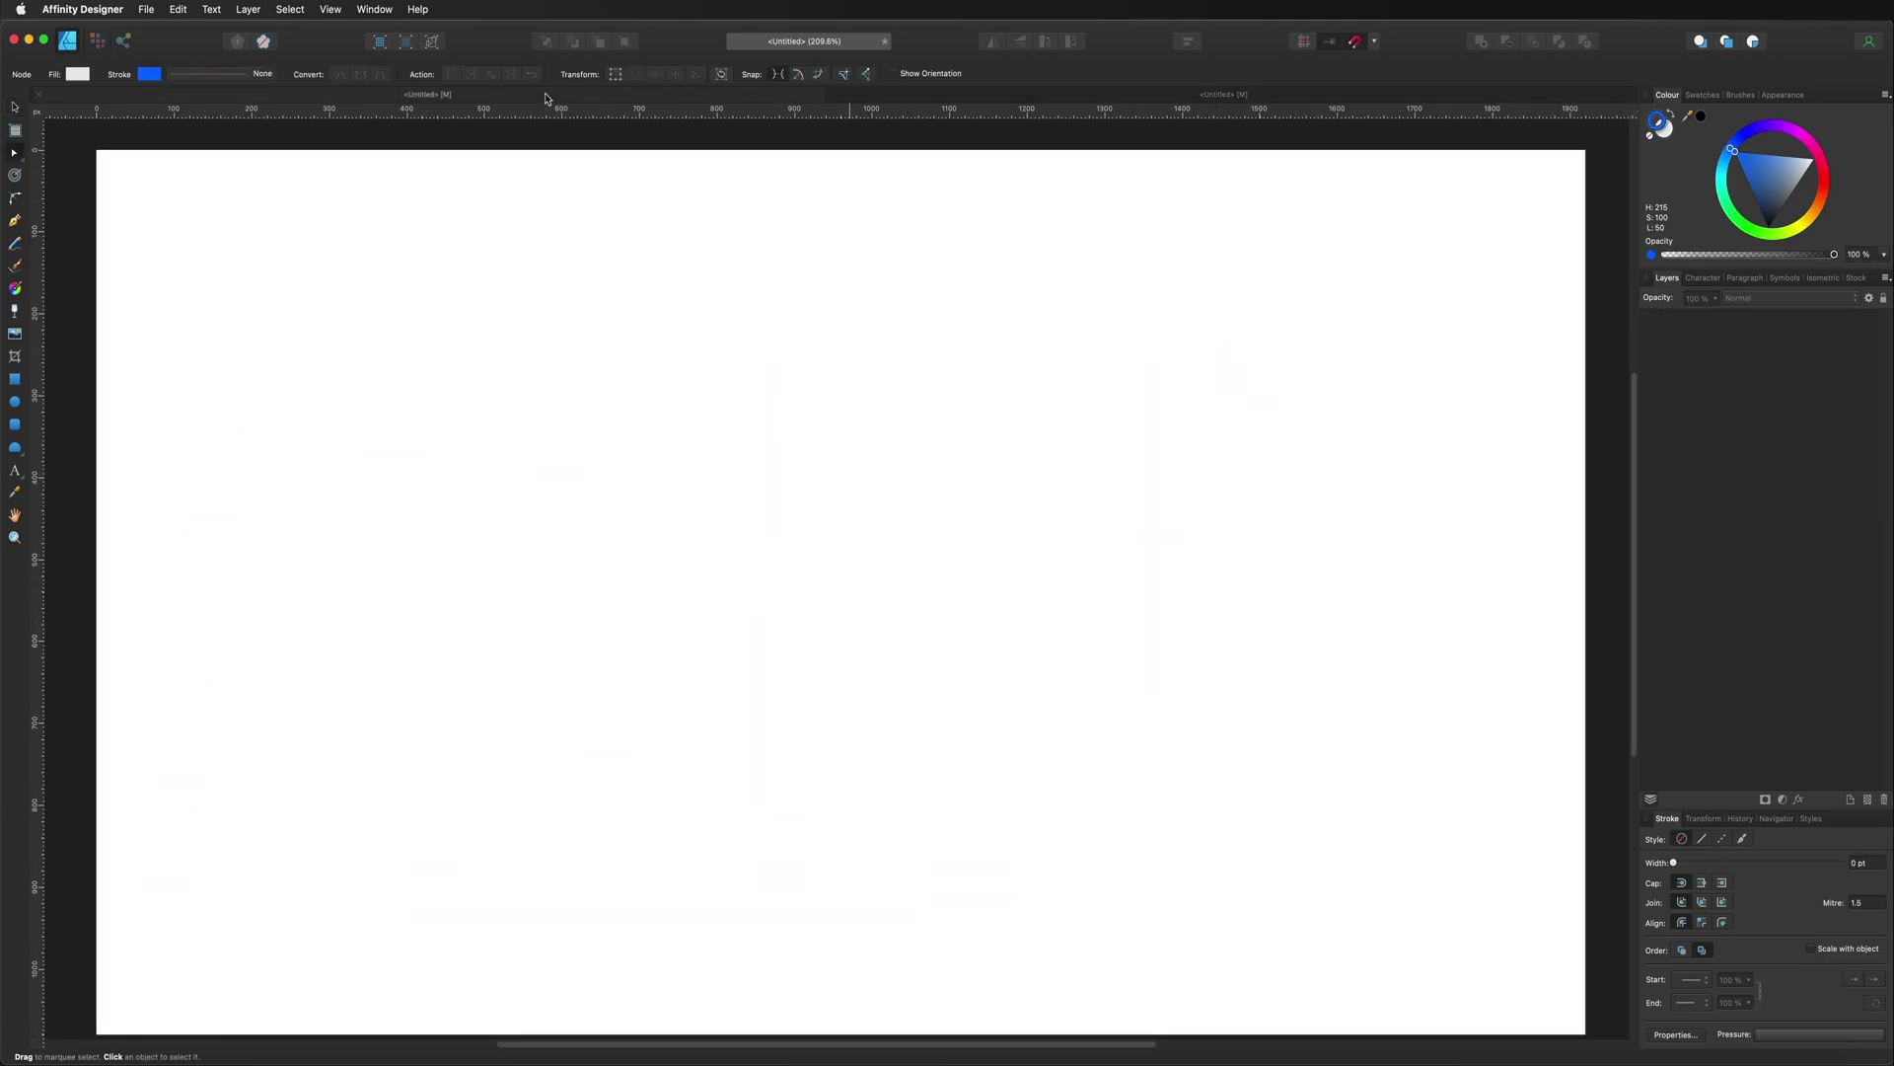
# Add the art text "ART" at about 1018 pt and move it to the horizontal centre of the page
pyautogui.click(15, 471)
pyautogui.moveTo(116, 207); pyautogui.dragTo(468, 846)
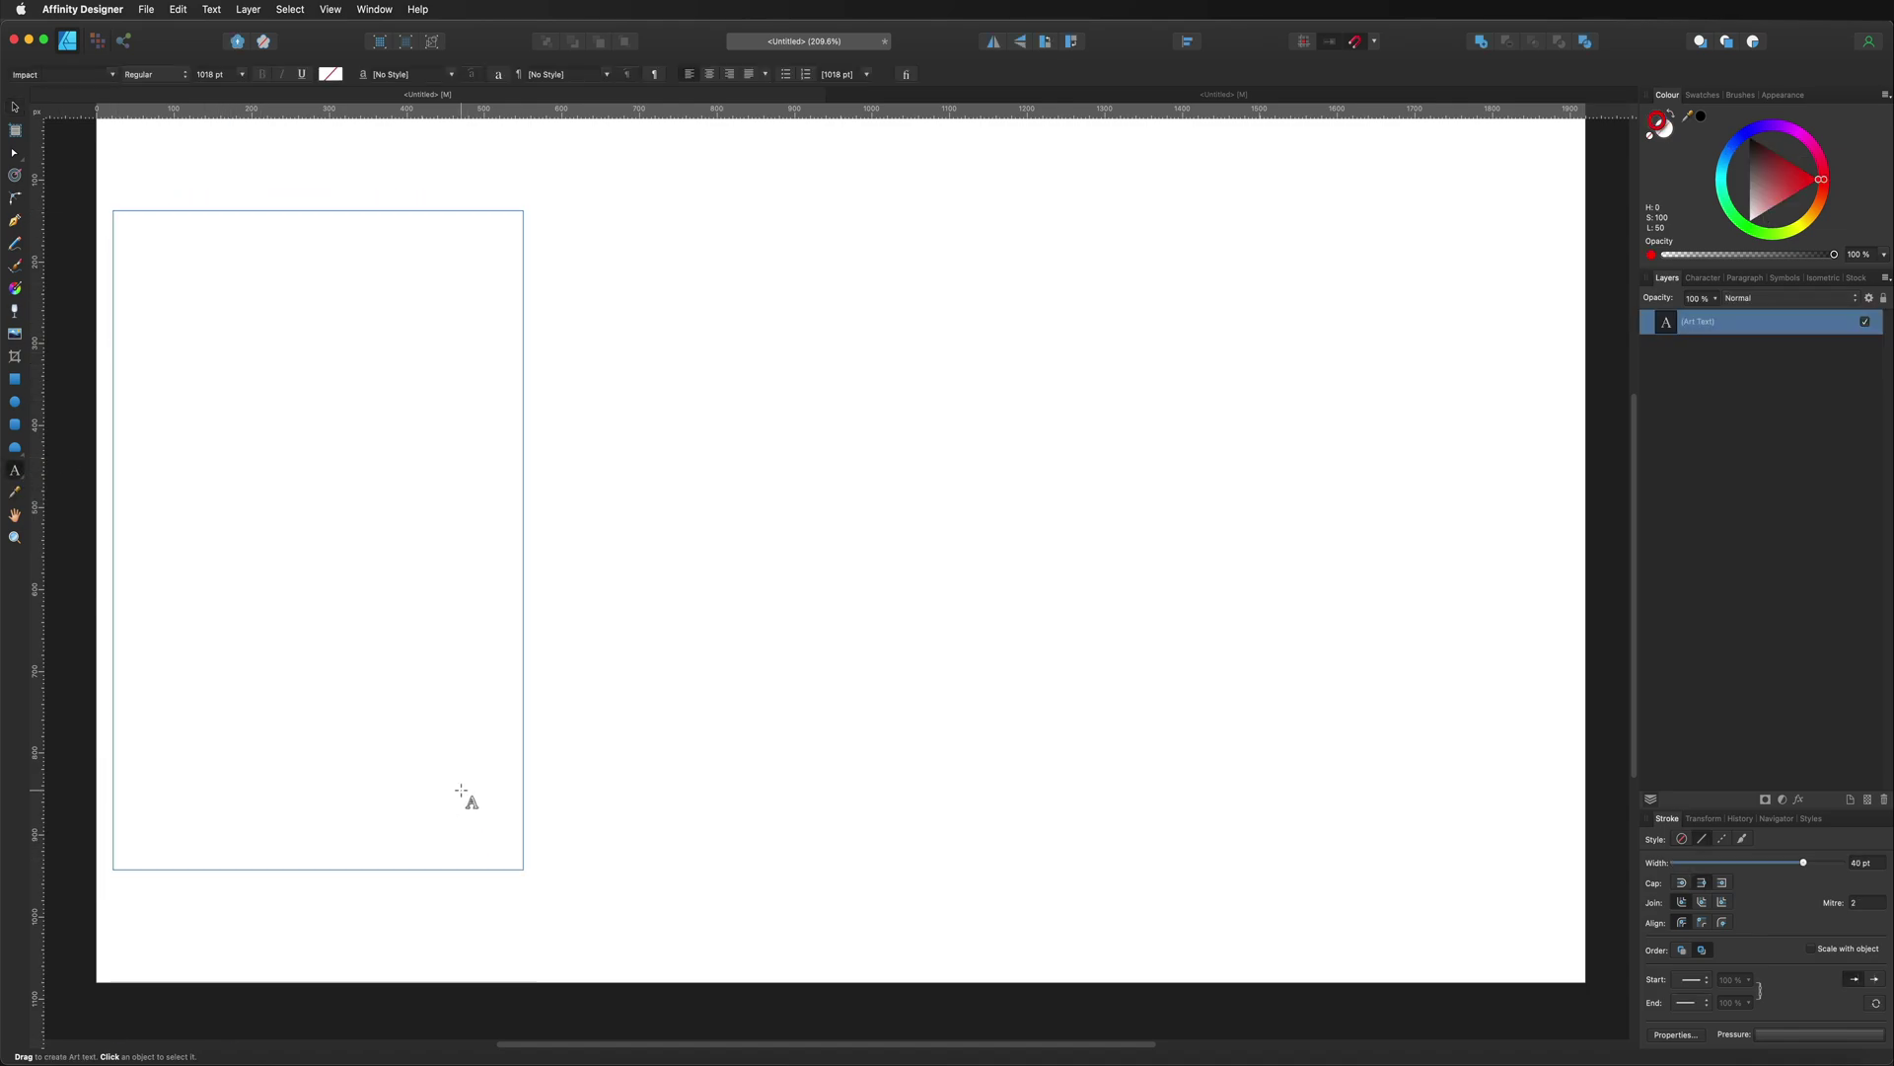
pyautogui.write('ART')
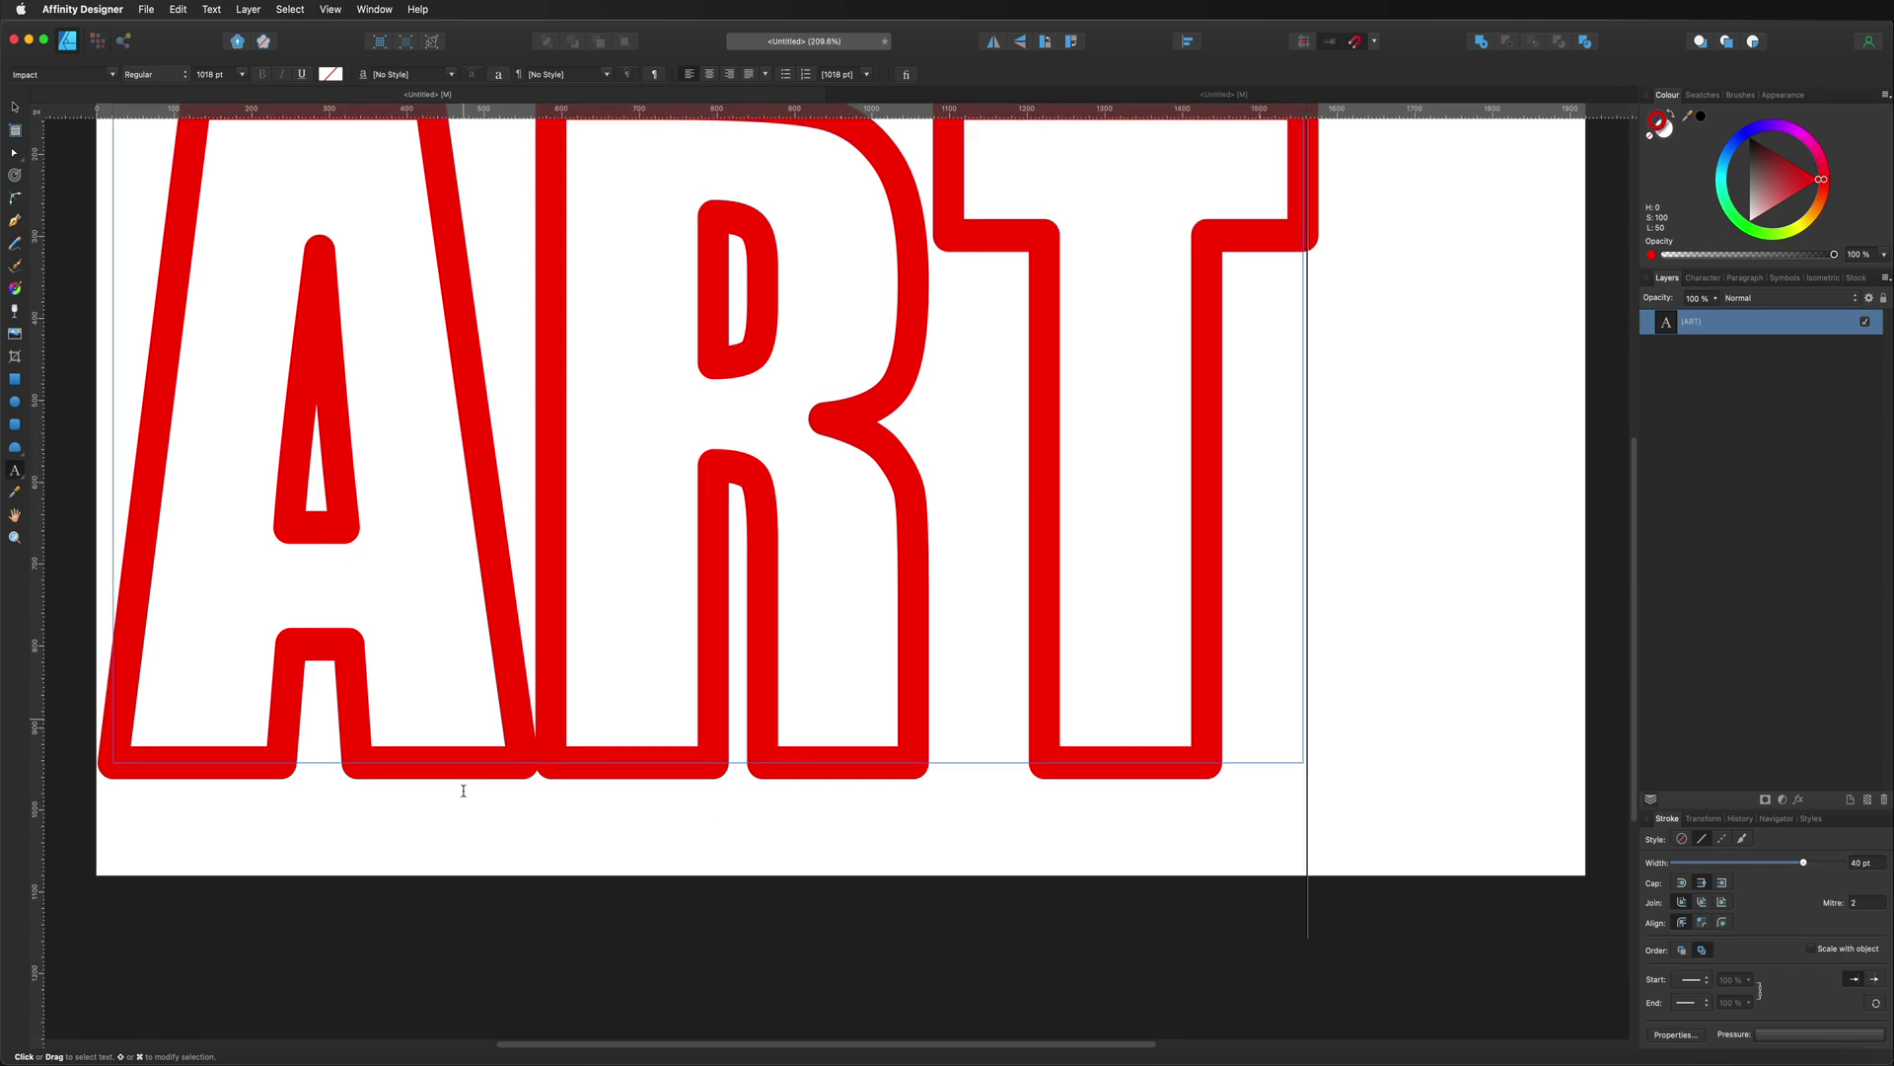
pyautogui.press('super+0')
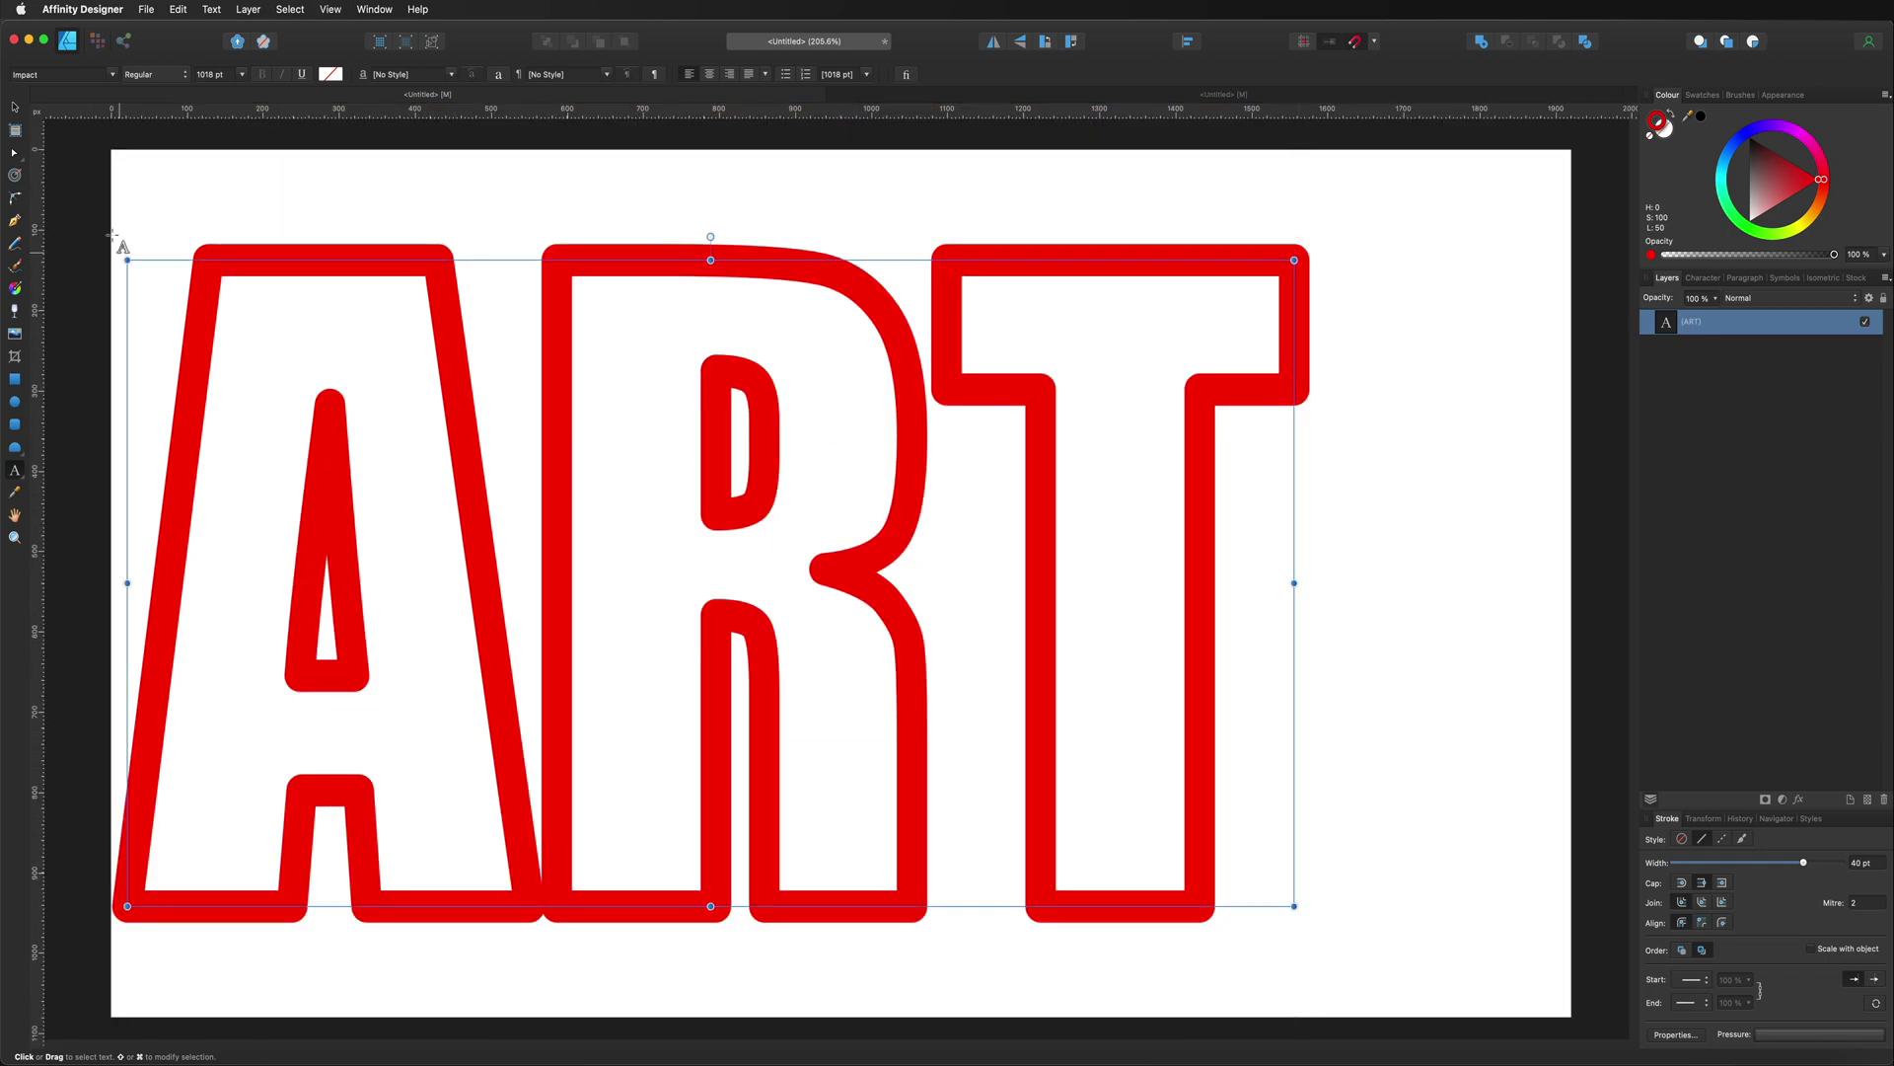
pyautogui.press('Escape')
pyautogui.moveTo(518, 451); pyautogui.dragTo(629, 442)
pyautogui.doubleClick(578, 437)
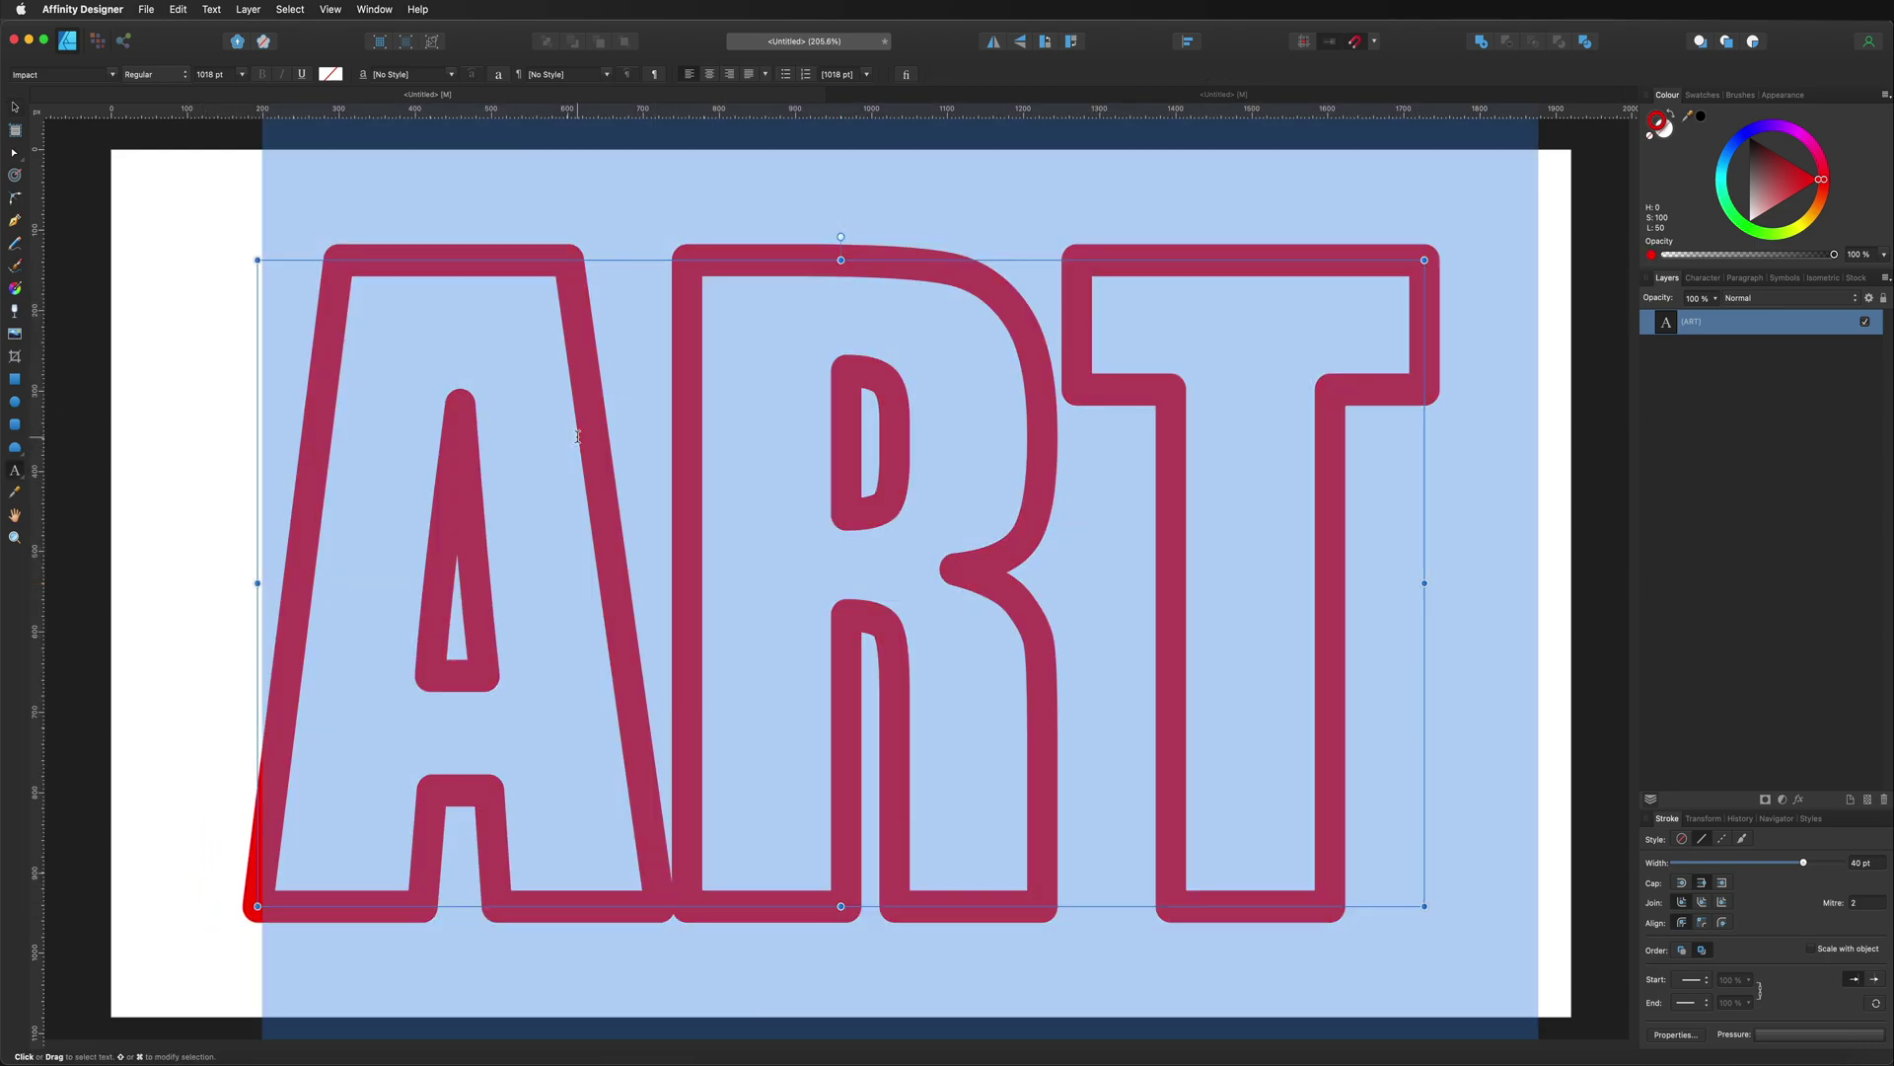
pyautogui.moveTo(1804, 863)
pyautogui.mouseDown()
pyautogui.moveTo(1748, 864)
pyautogui.moveTo(1803, 864)
pyautogui.mouseUp()
pyautogui.click(18, 77)
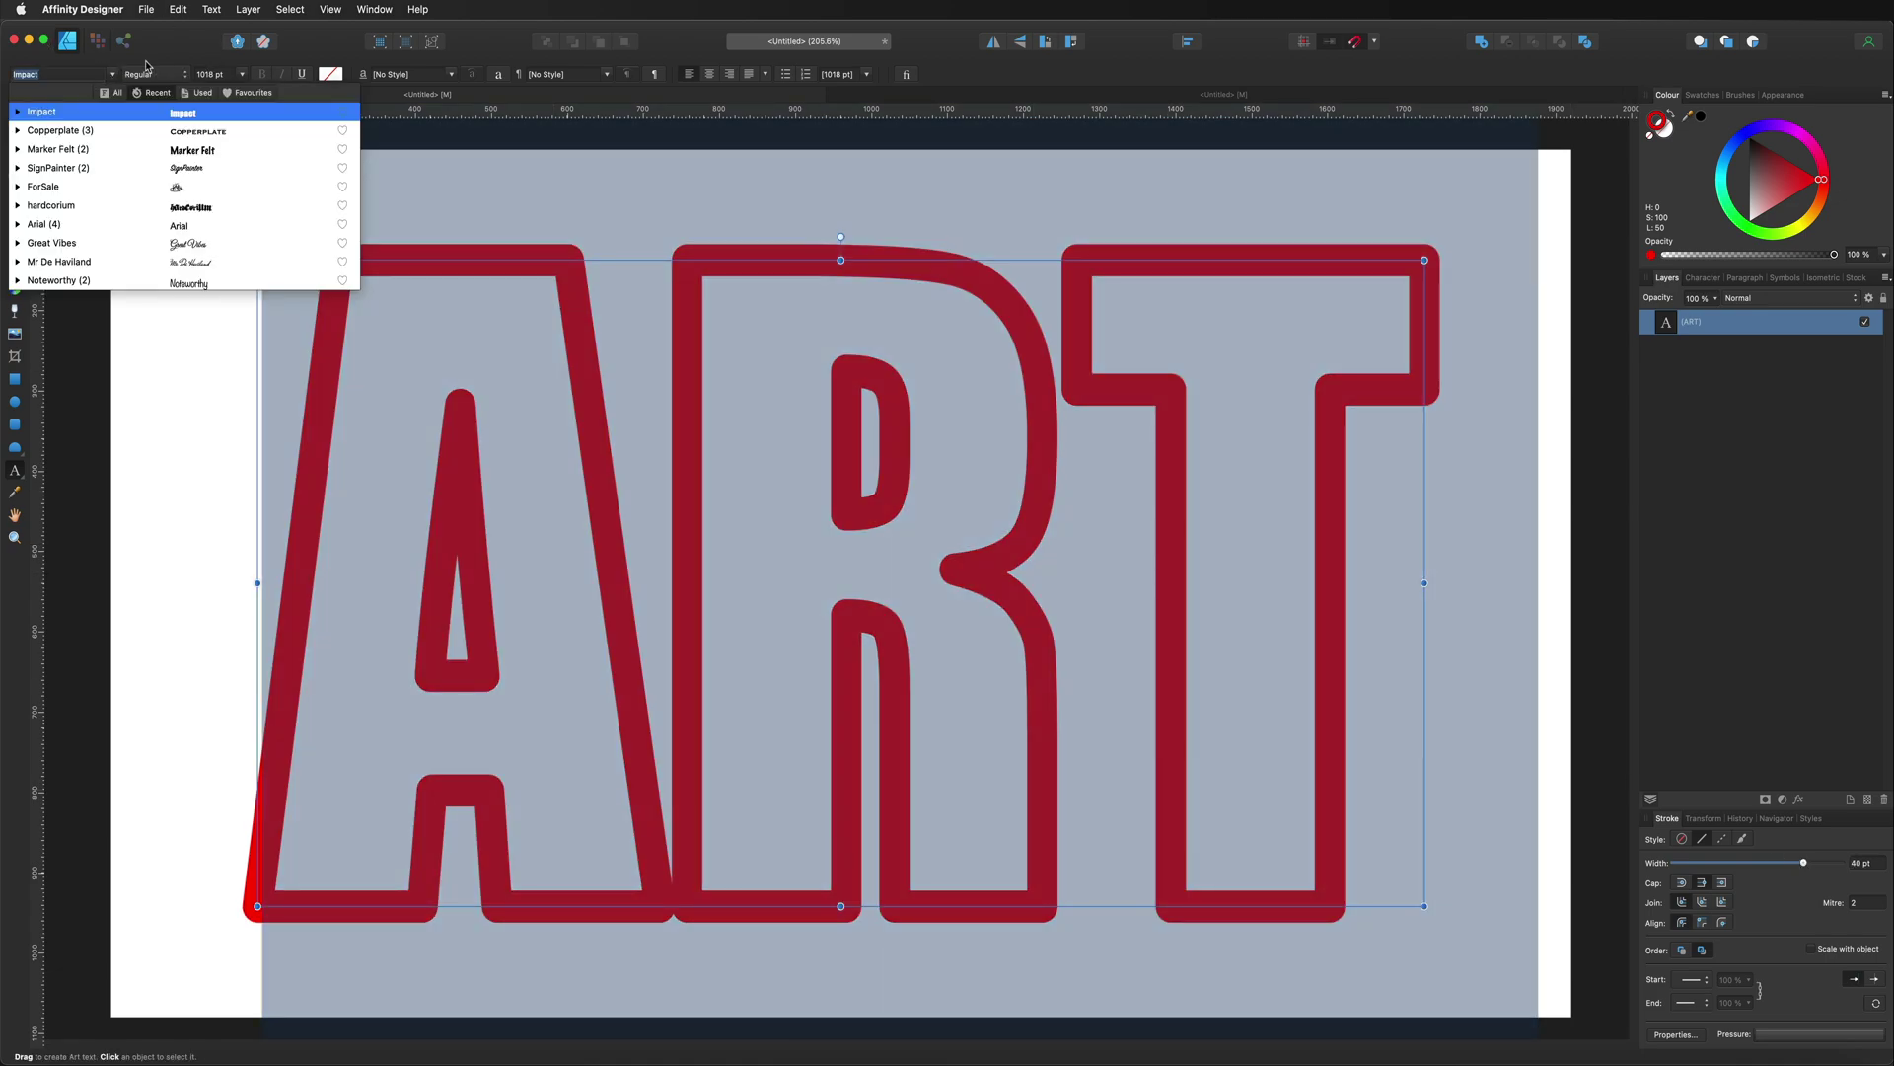
pyautogui.click(182, 55)
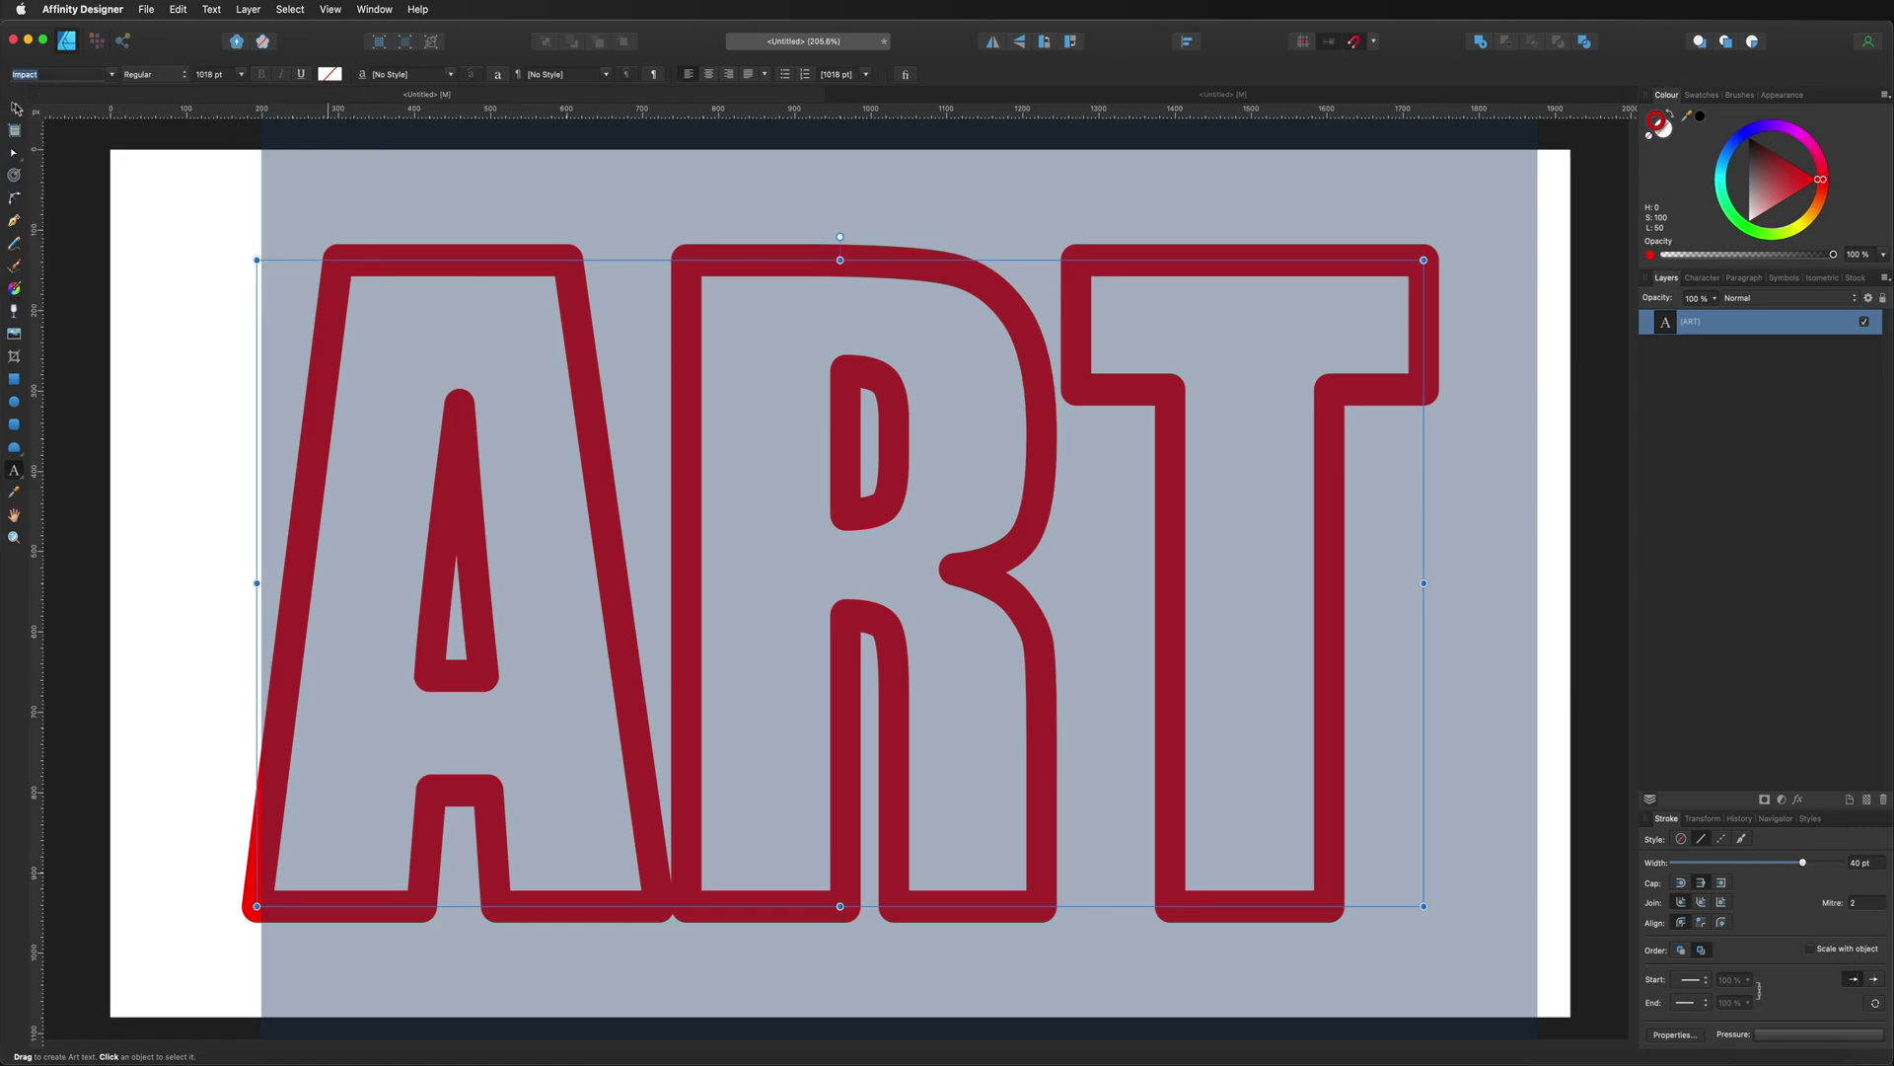
# Convert the ART text to curves and expand the resulting group to check its three letter curves
pyautogui.click(14, 106)
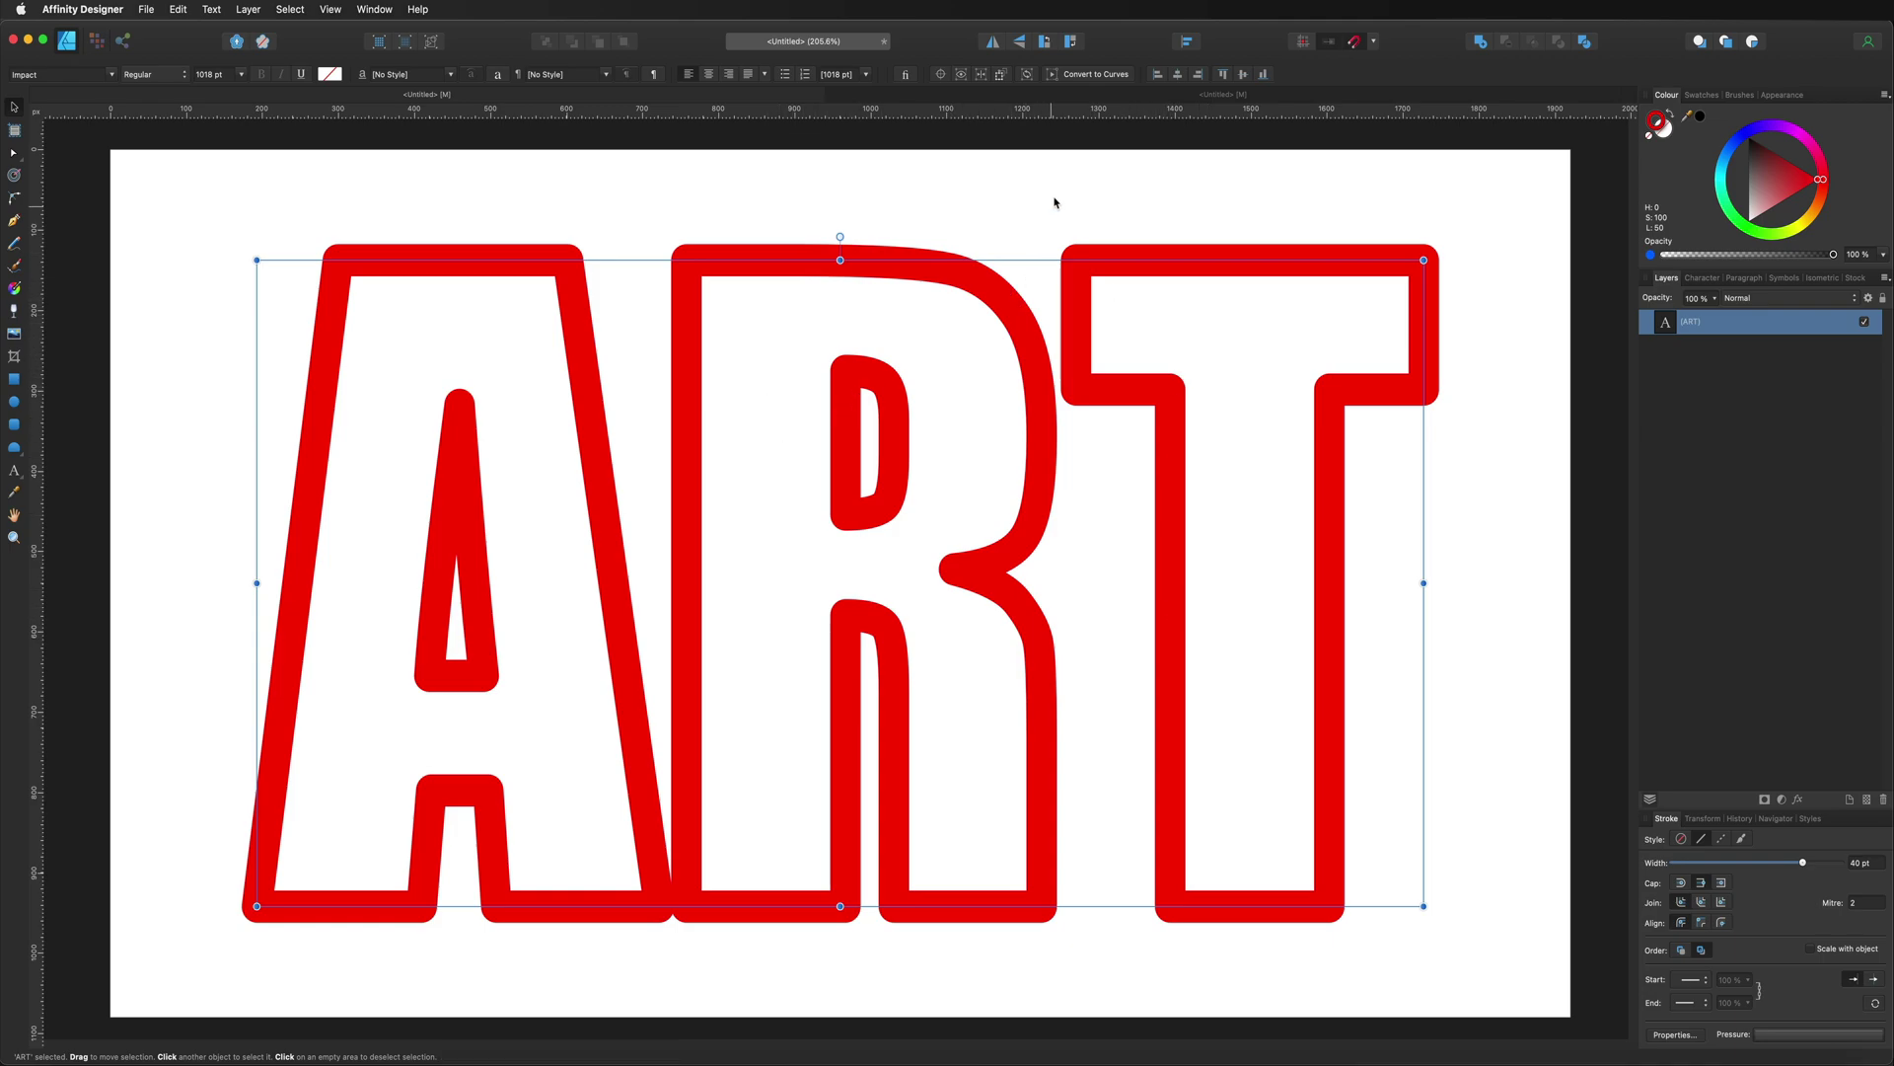
pyautogui.click(1096, 77)
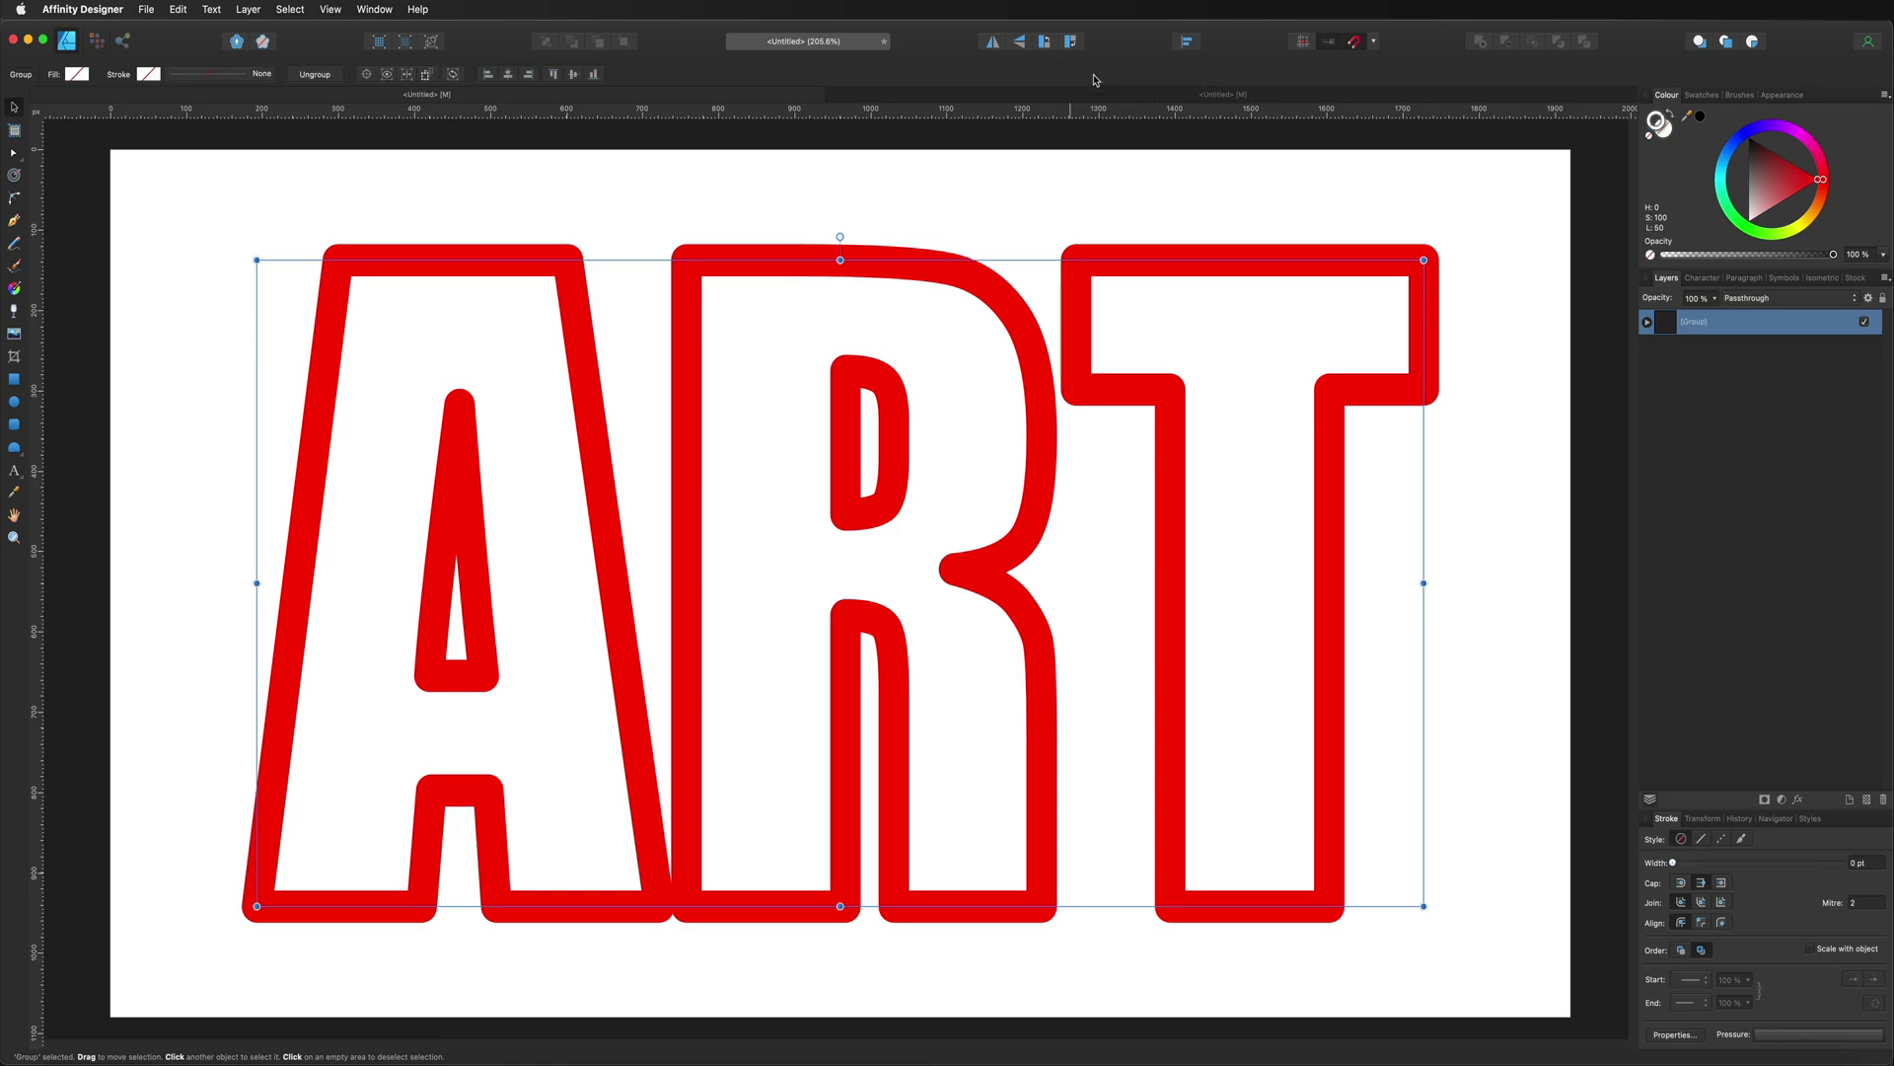
pyautogui.click(1646, 321)
pyautogui.click(1695, 356)
pyautogui.click(1704, 373)
pyautogui.click(1711, 394)
pyautogui.click(1707, 375)
pyautogui.click(1708, 350)
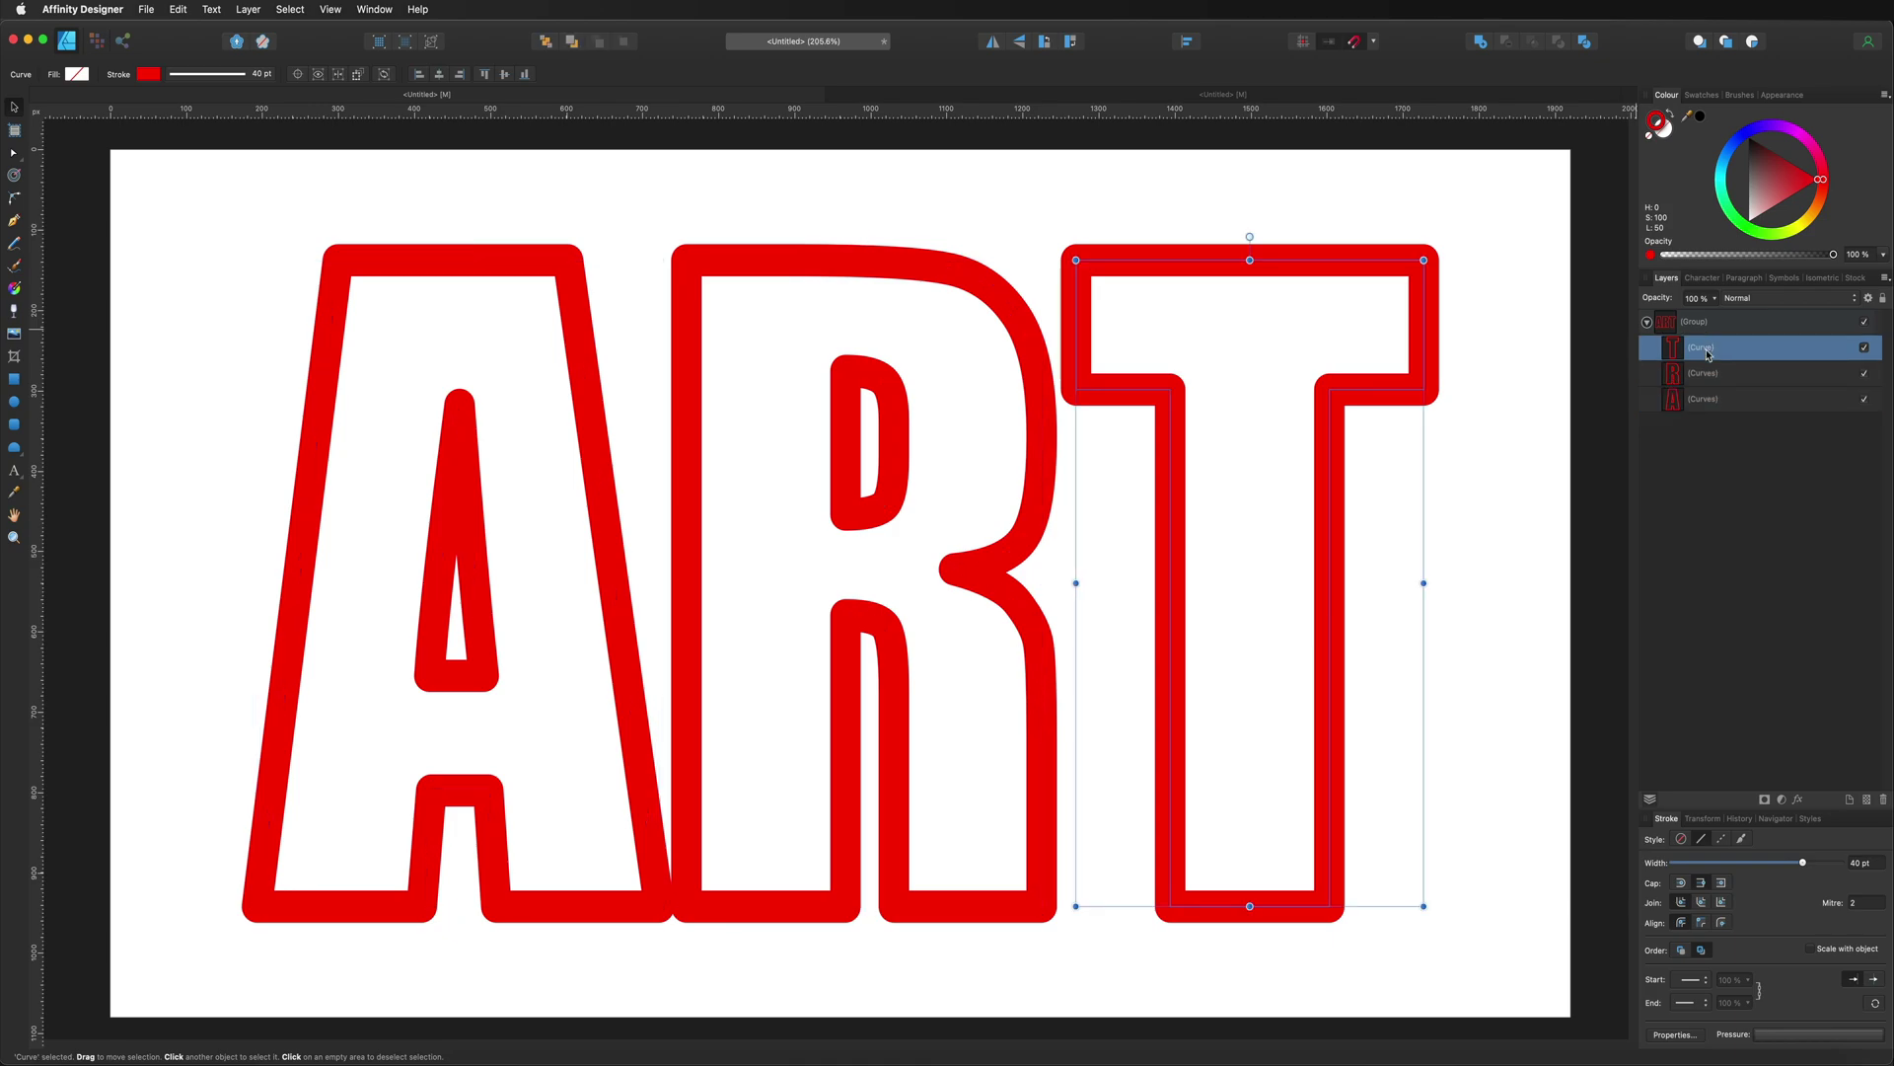
# Take the three letter curves out of their group so that each is a separate top-level object
pyautogui.keyDown('super'); pyautogui.click(1715, 400); pyautogui.keyUp('super')
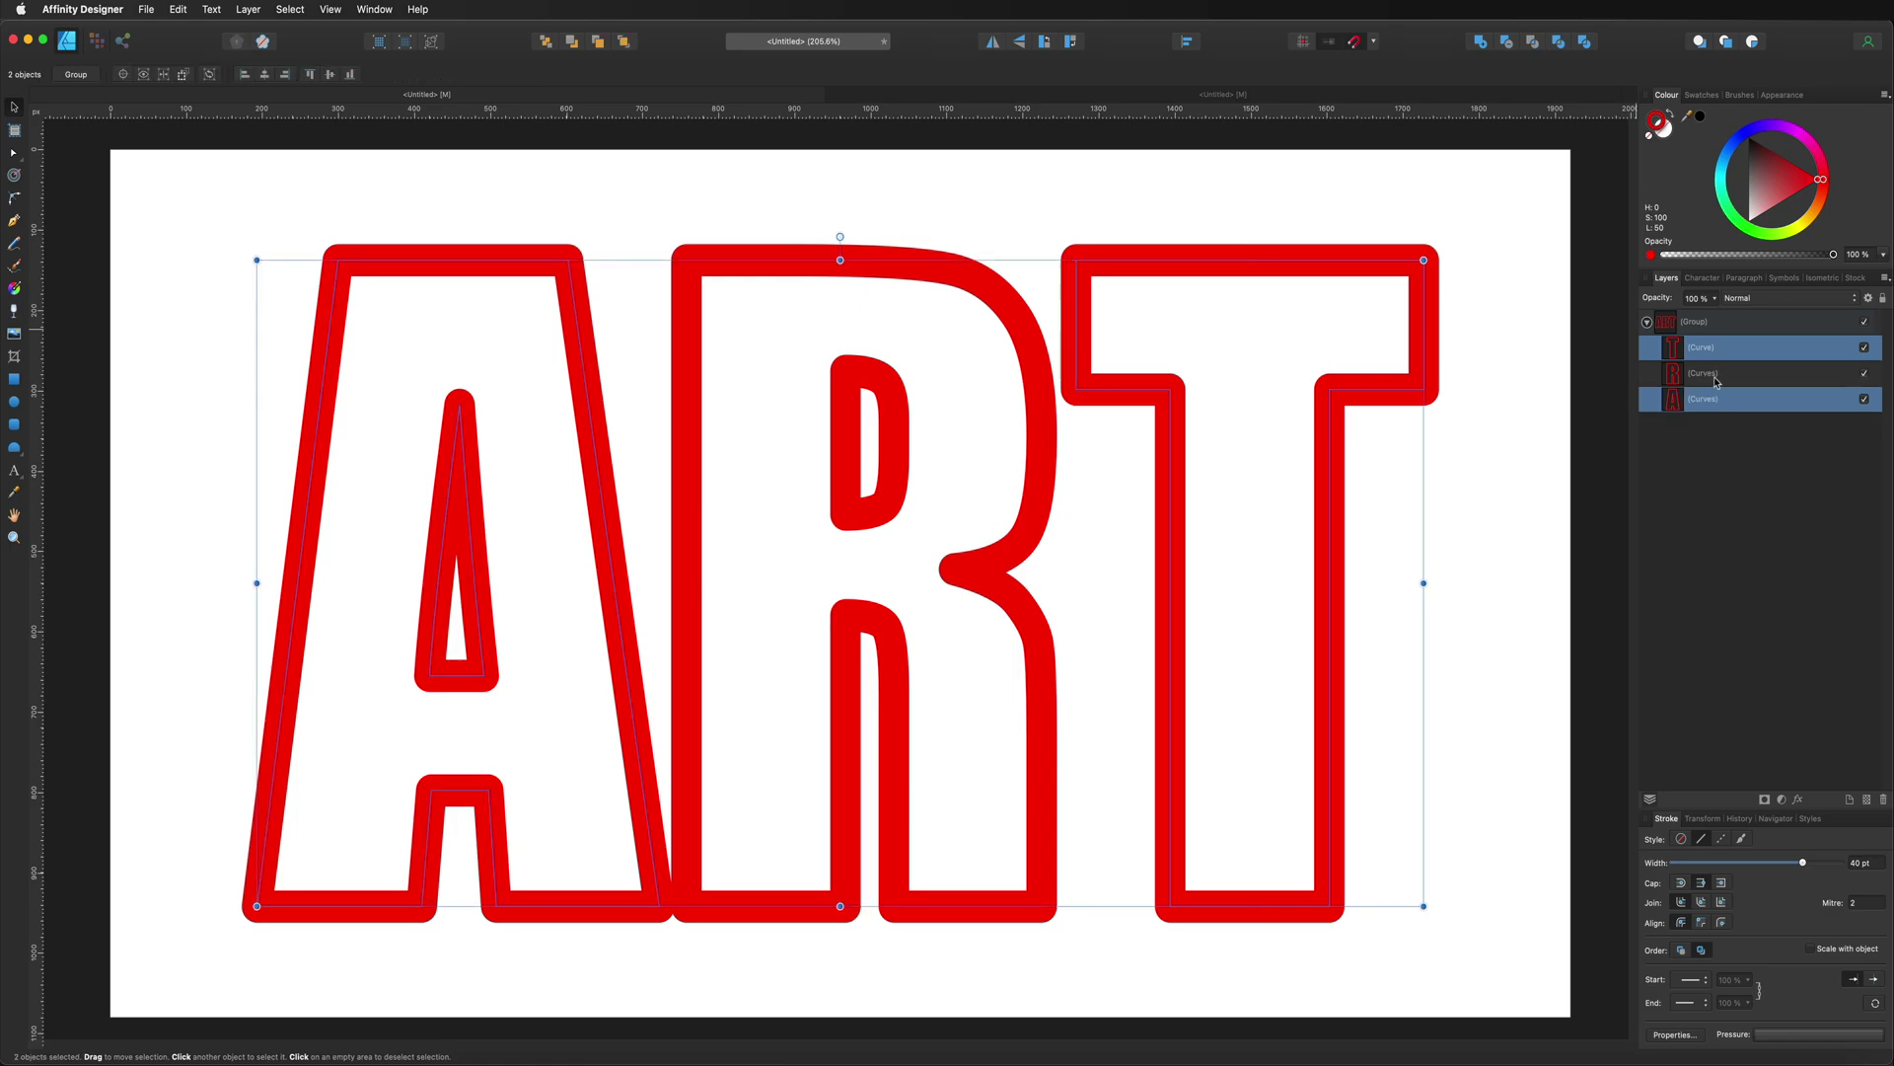
pyautogui.keyDown('super'); pyautogui.click(1713, 375); pyautogui.keyUp('super')
pyautogui.moveTo(1704, 328); pyautogui.dragTo(1703, 318)
pyautogui.click(1701, 405)
pyautogui.press('Delete')
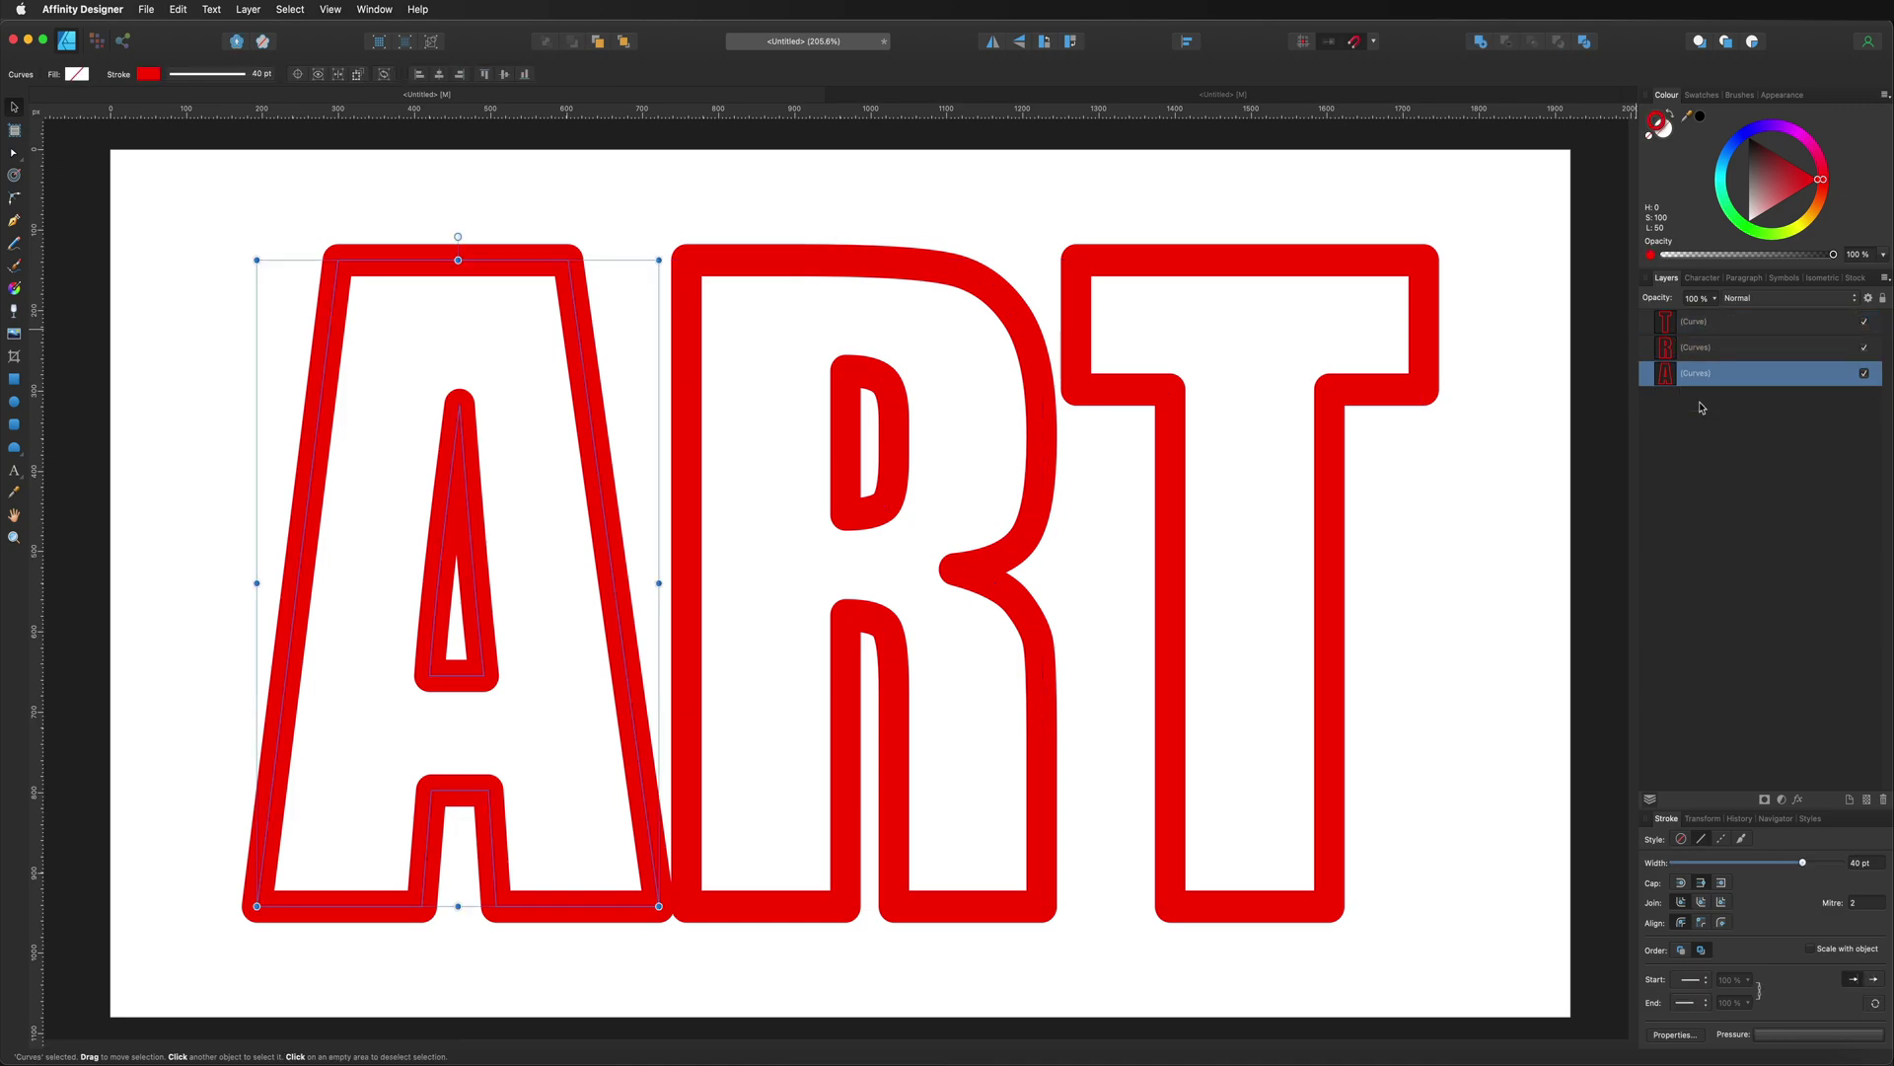
# Colour the R's stroke green (H 126, S 100, L 27) and the T's stroke blue (H 208, S 55, L 42)
pyautogui.click(1694, 339)
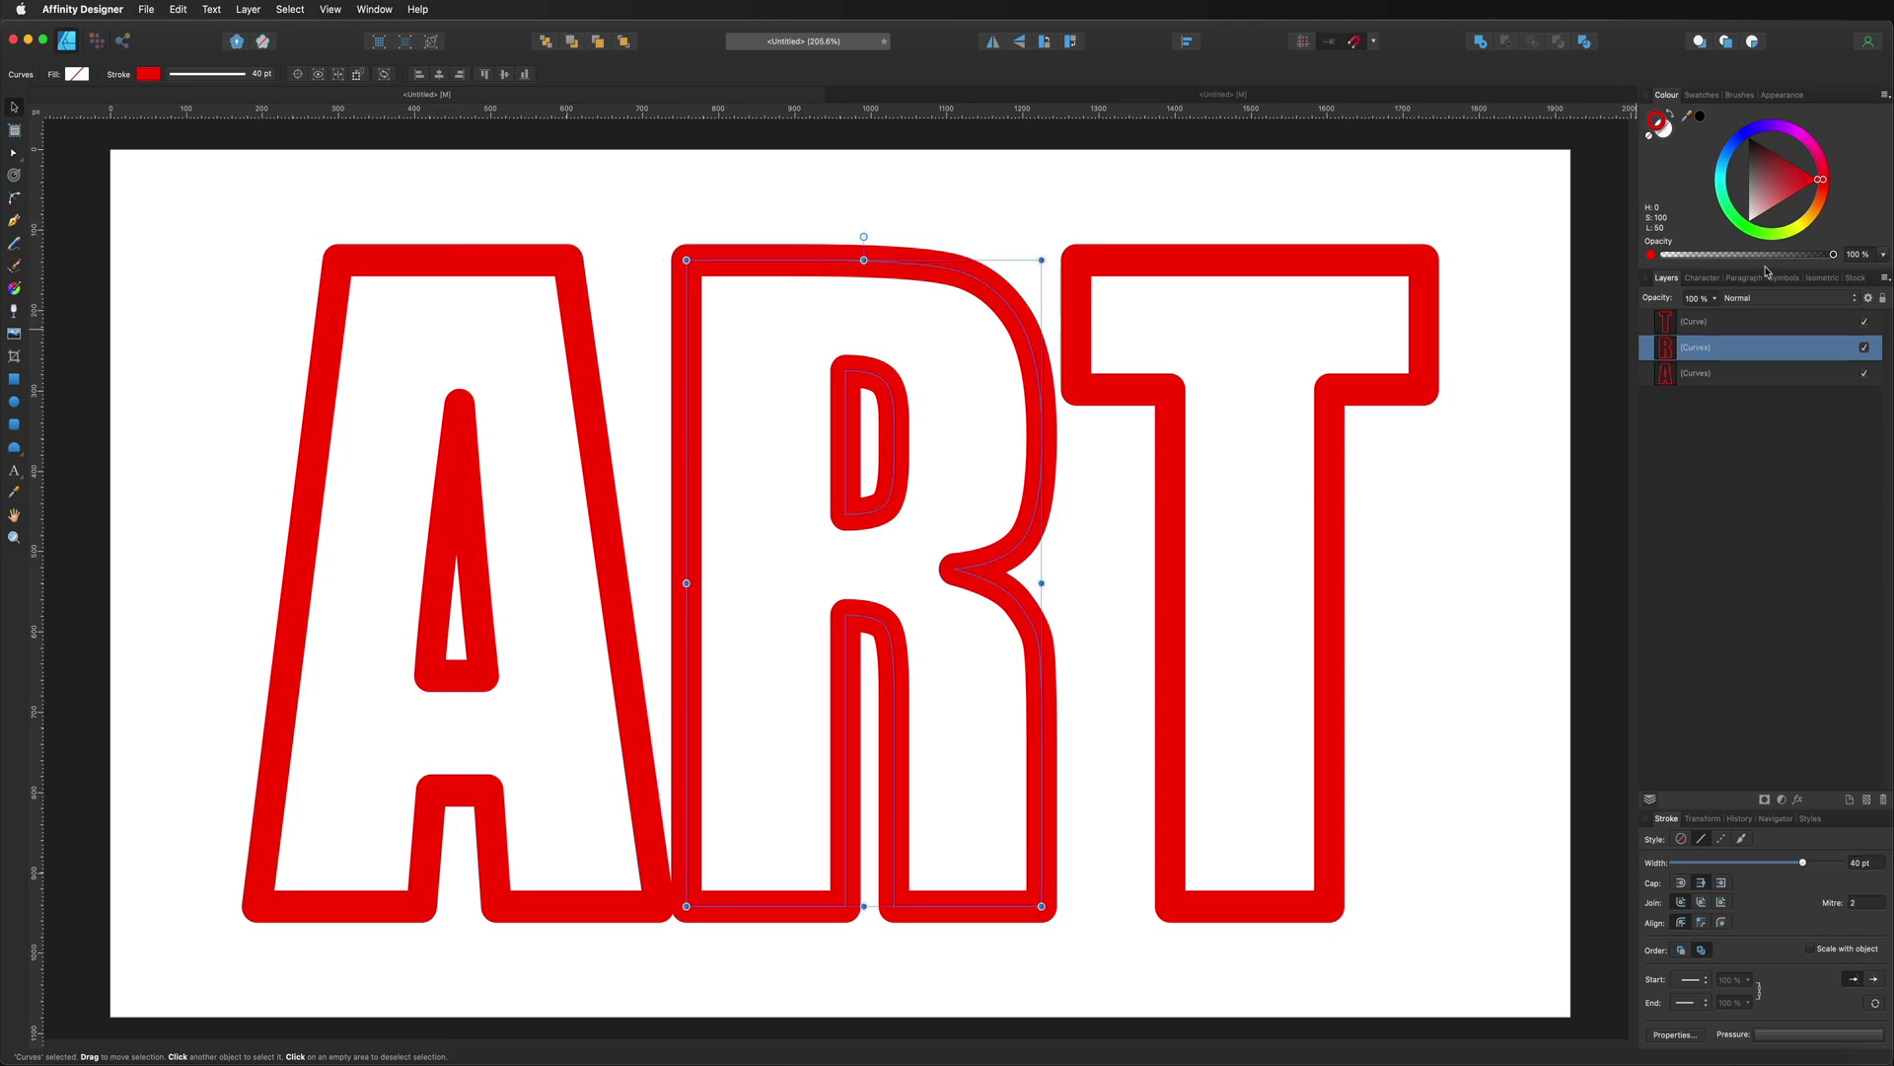
pyautogui.moveTo(1773, 237)
pyautogui.mouseDown()
pyautogui.moveTo(1740, 233)
pyautogui.moveTo(1778, 204)
pyautogui.mouseUp()
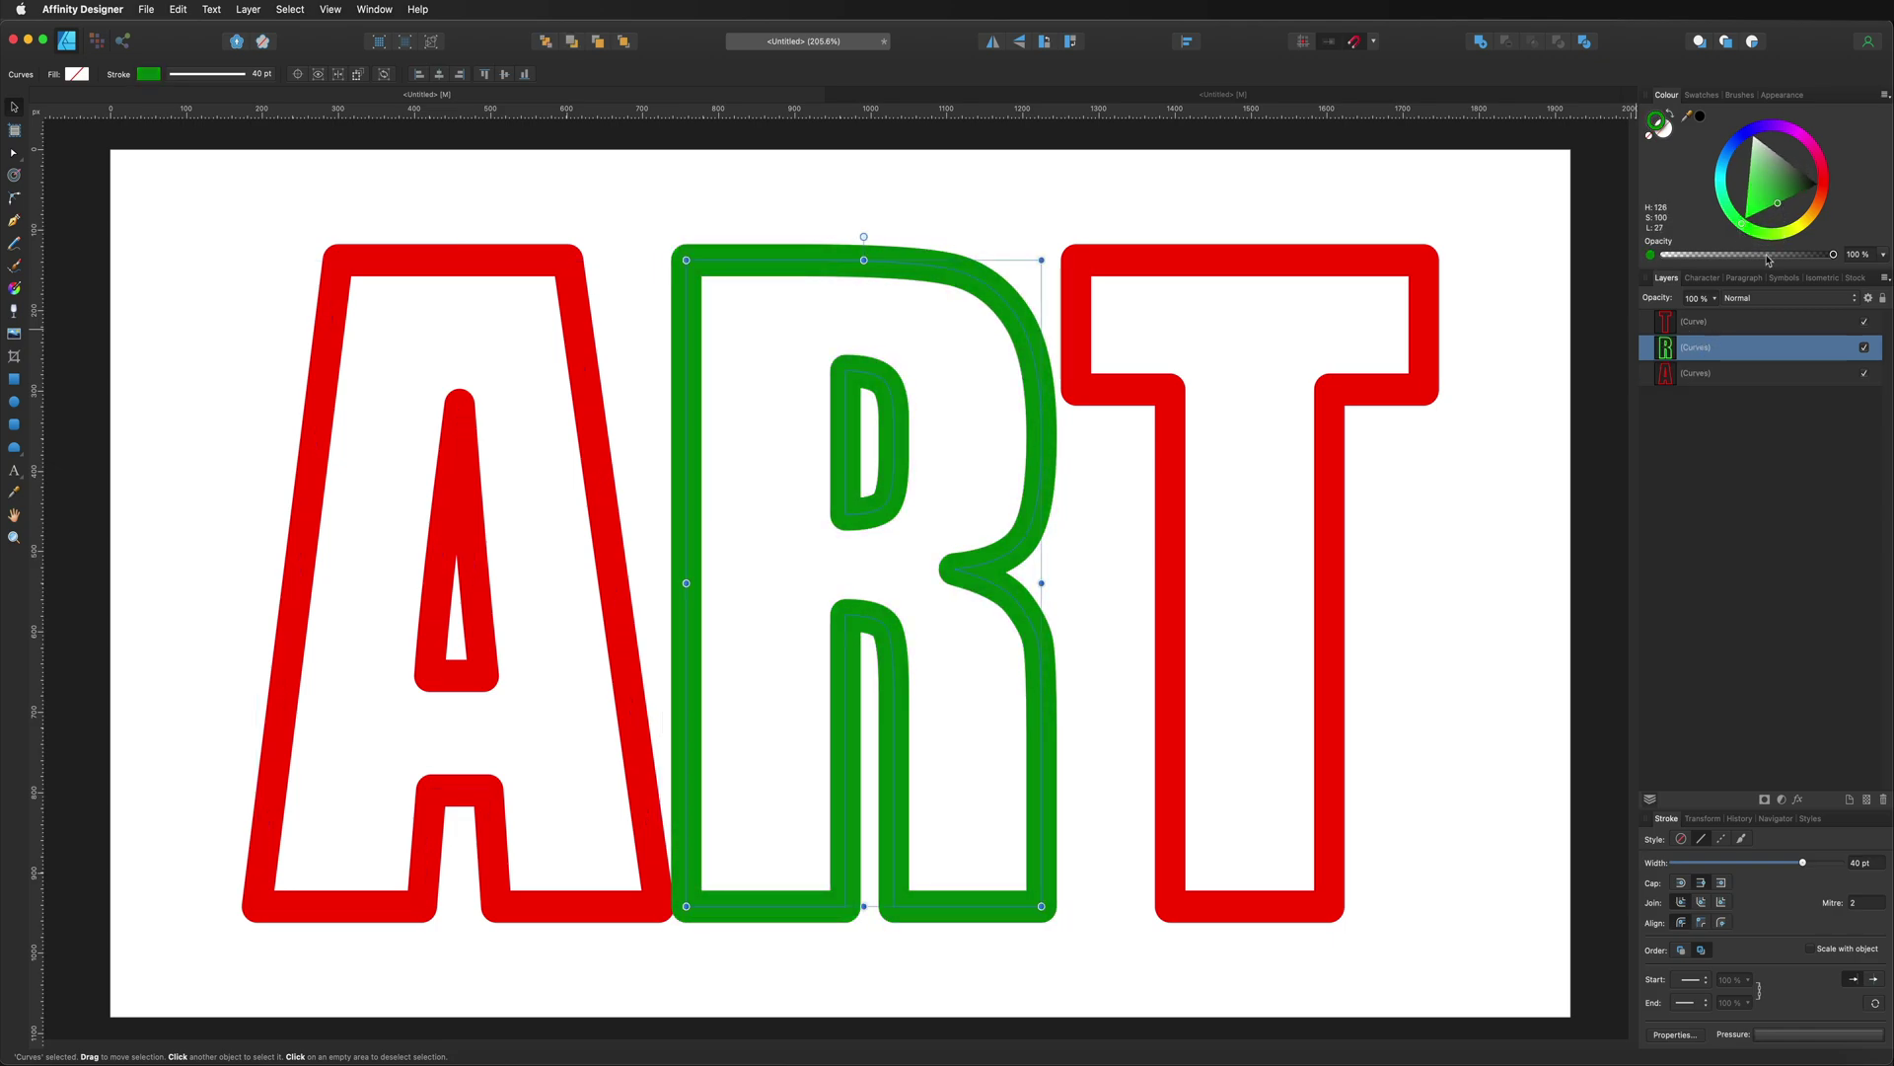
pyautogui.click(1729, 322)
pyautogui.click(1727, 158)
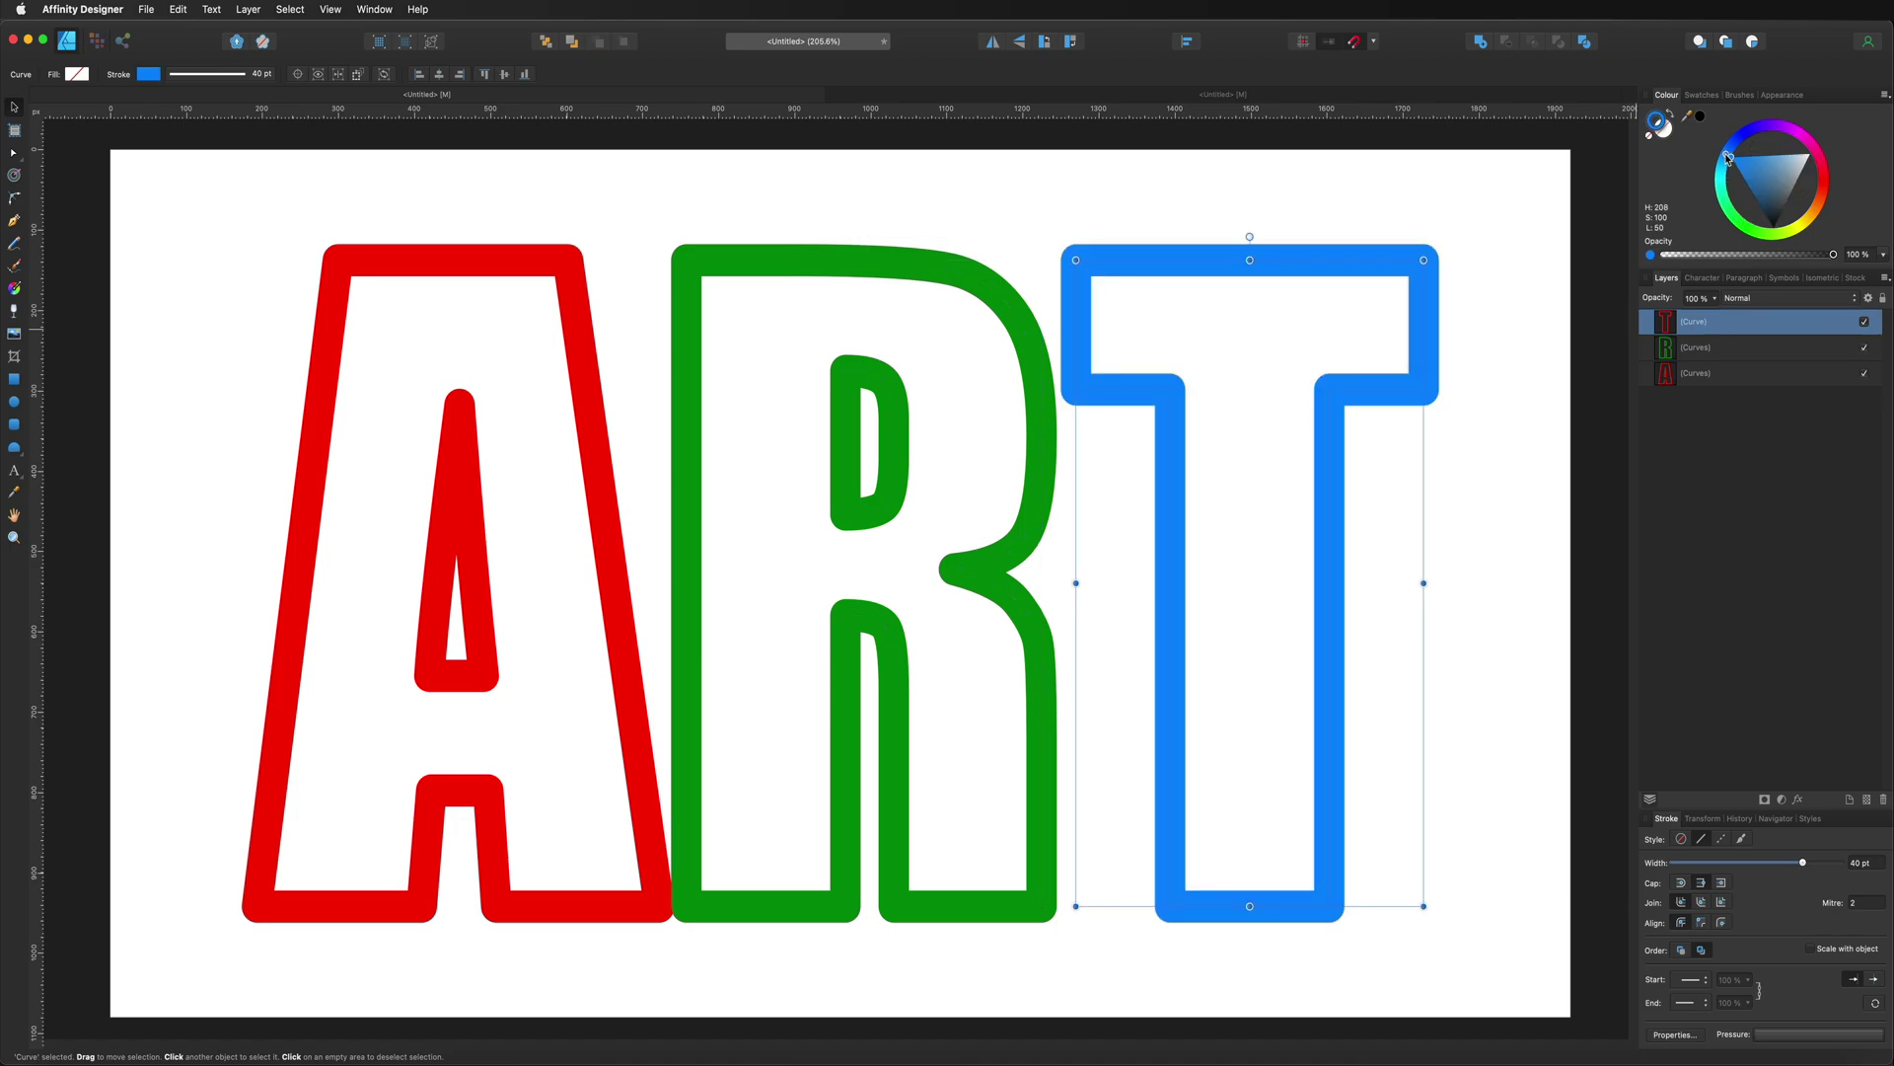
pyautogui.moveTo(1759, 180); pyautogui.dragTo(1763, 186)
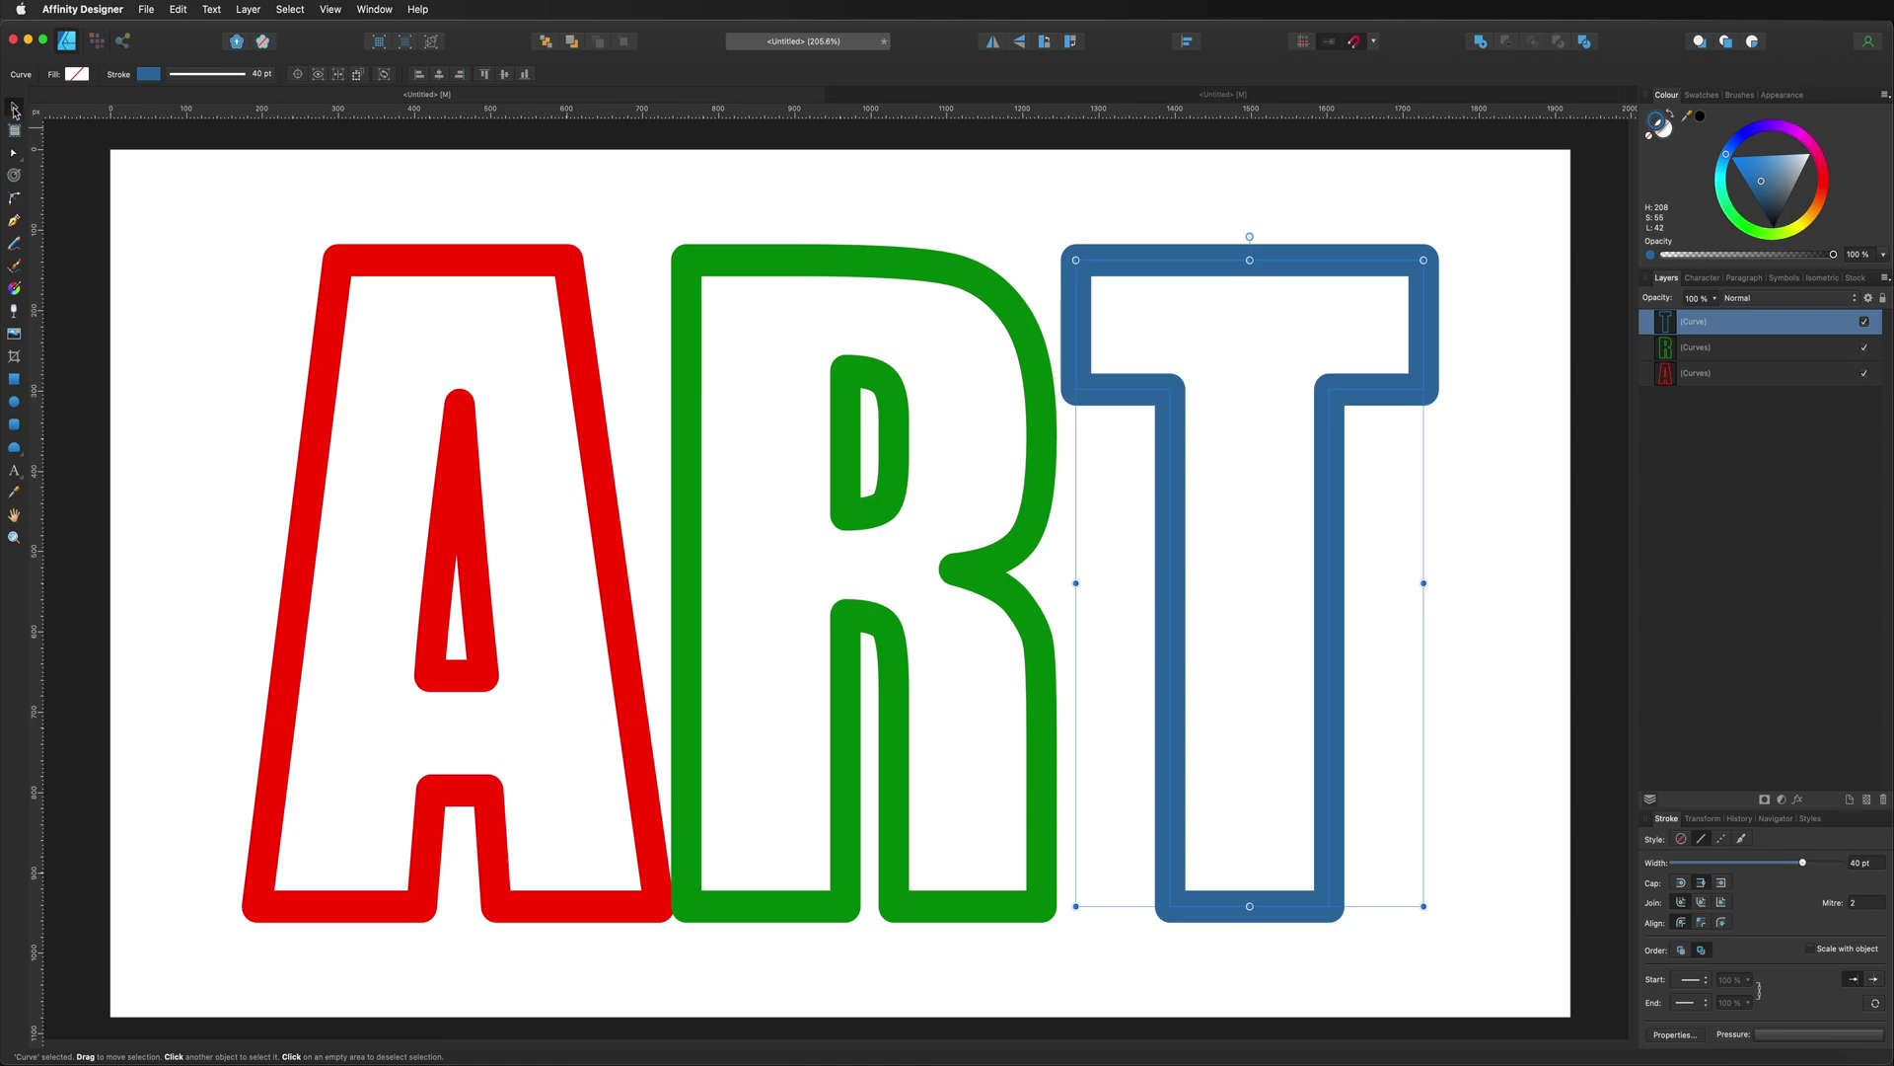
# Tilt the R slightly counter-clockwise over the A, and tilt the T clockwise, slightly enlarged, over the R
pyautogui.click(793, 280)
pyautogui.moveTo(811, 263)
pyautogui.mouseDown()
pyautogui.moveTo(725, 276)
pyautogui.moveTo(678, 224)
pyautogui.moveTo(665, 317)
pyautogui.moveTo(694, 281)
pyautogui.moveTo(751, 293)
pyautogui.mouseUp()
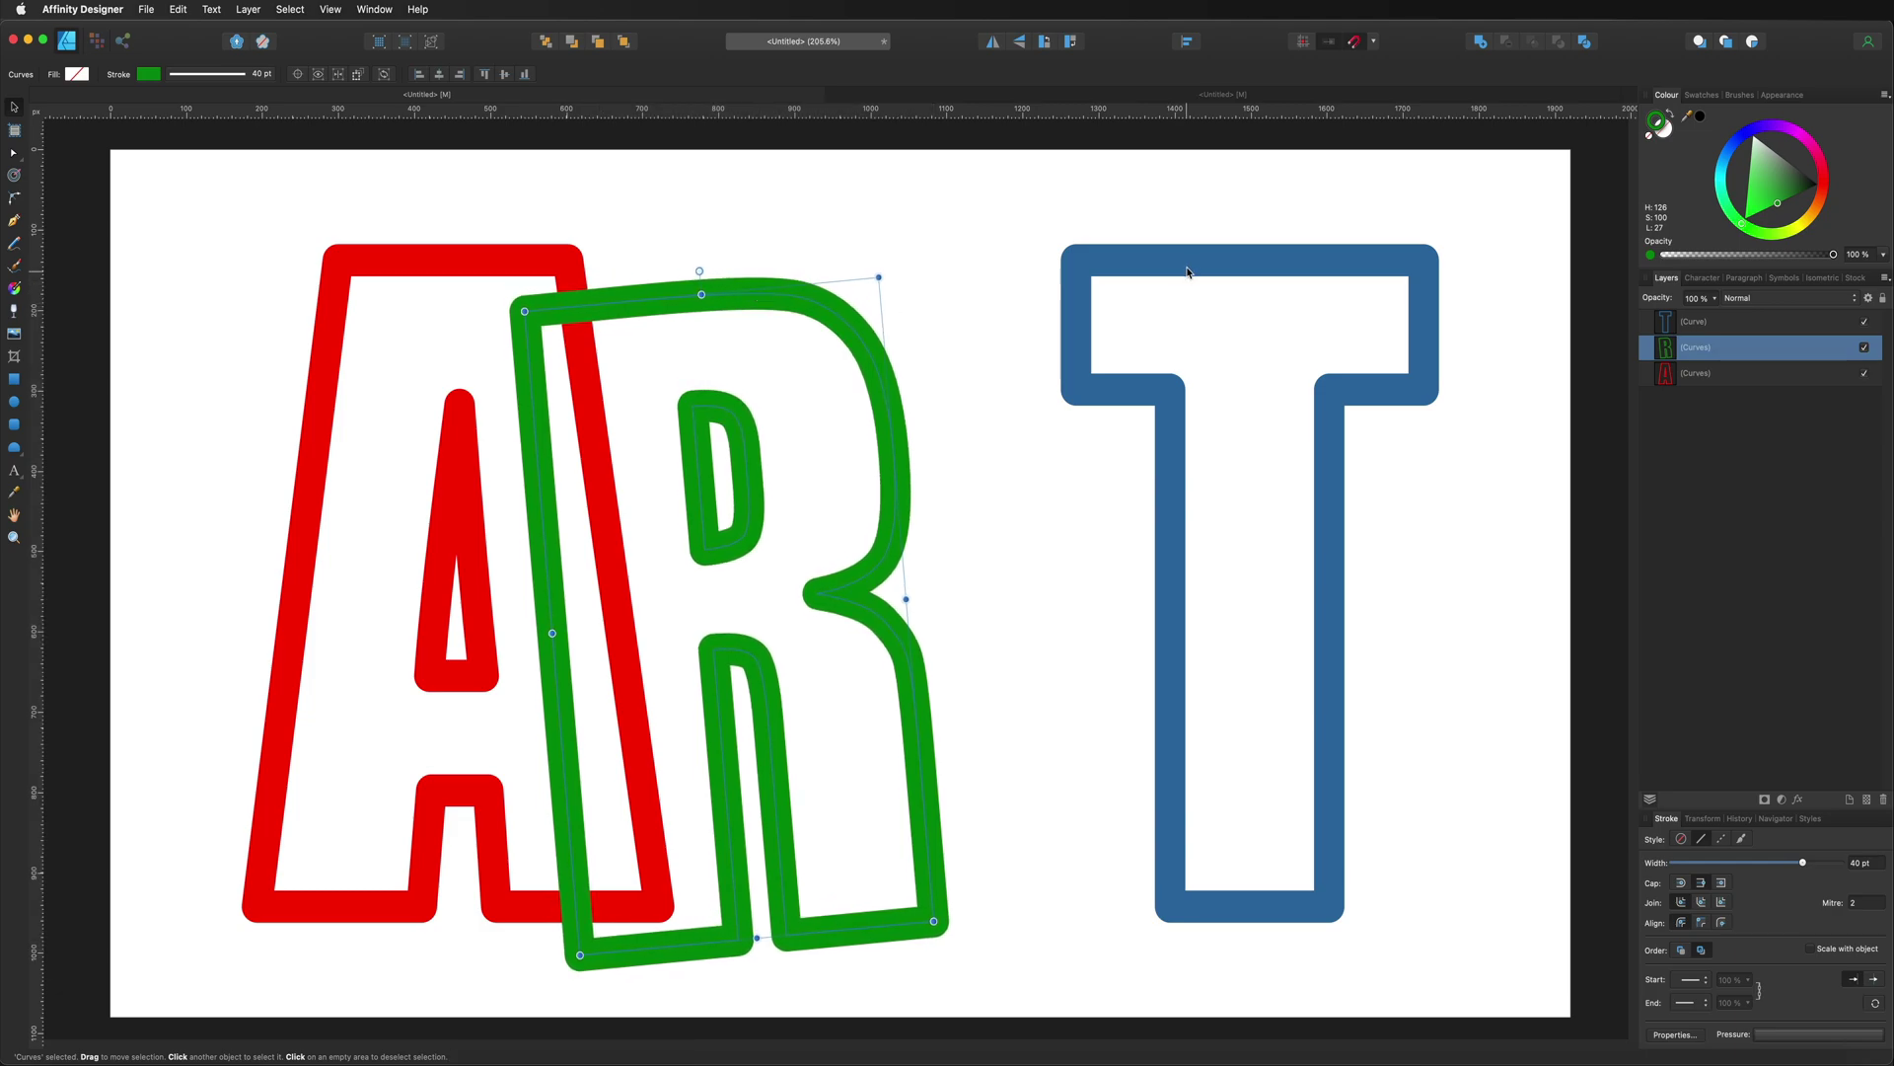
pyautogui.click(1153, 306)
pyautogui.moveTo(1250, 236); pyautogui.dragTo(974, 319)
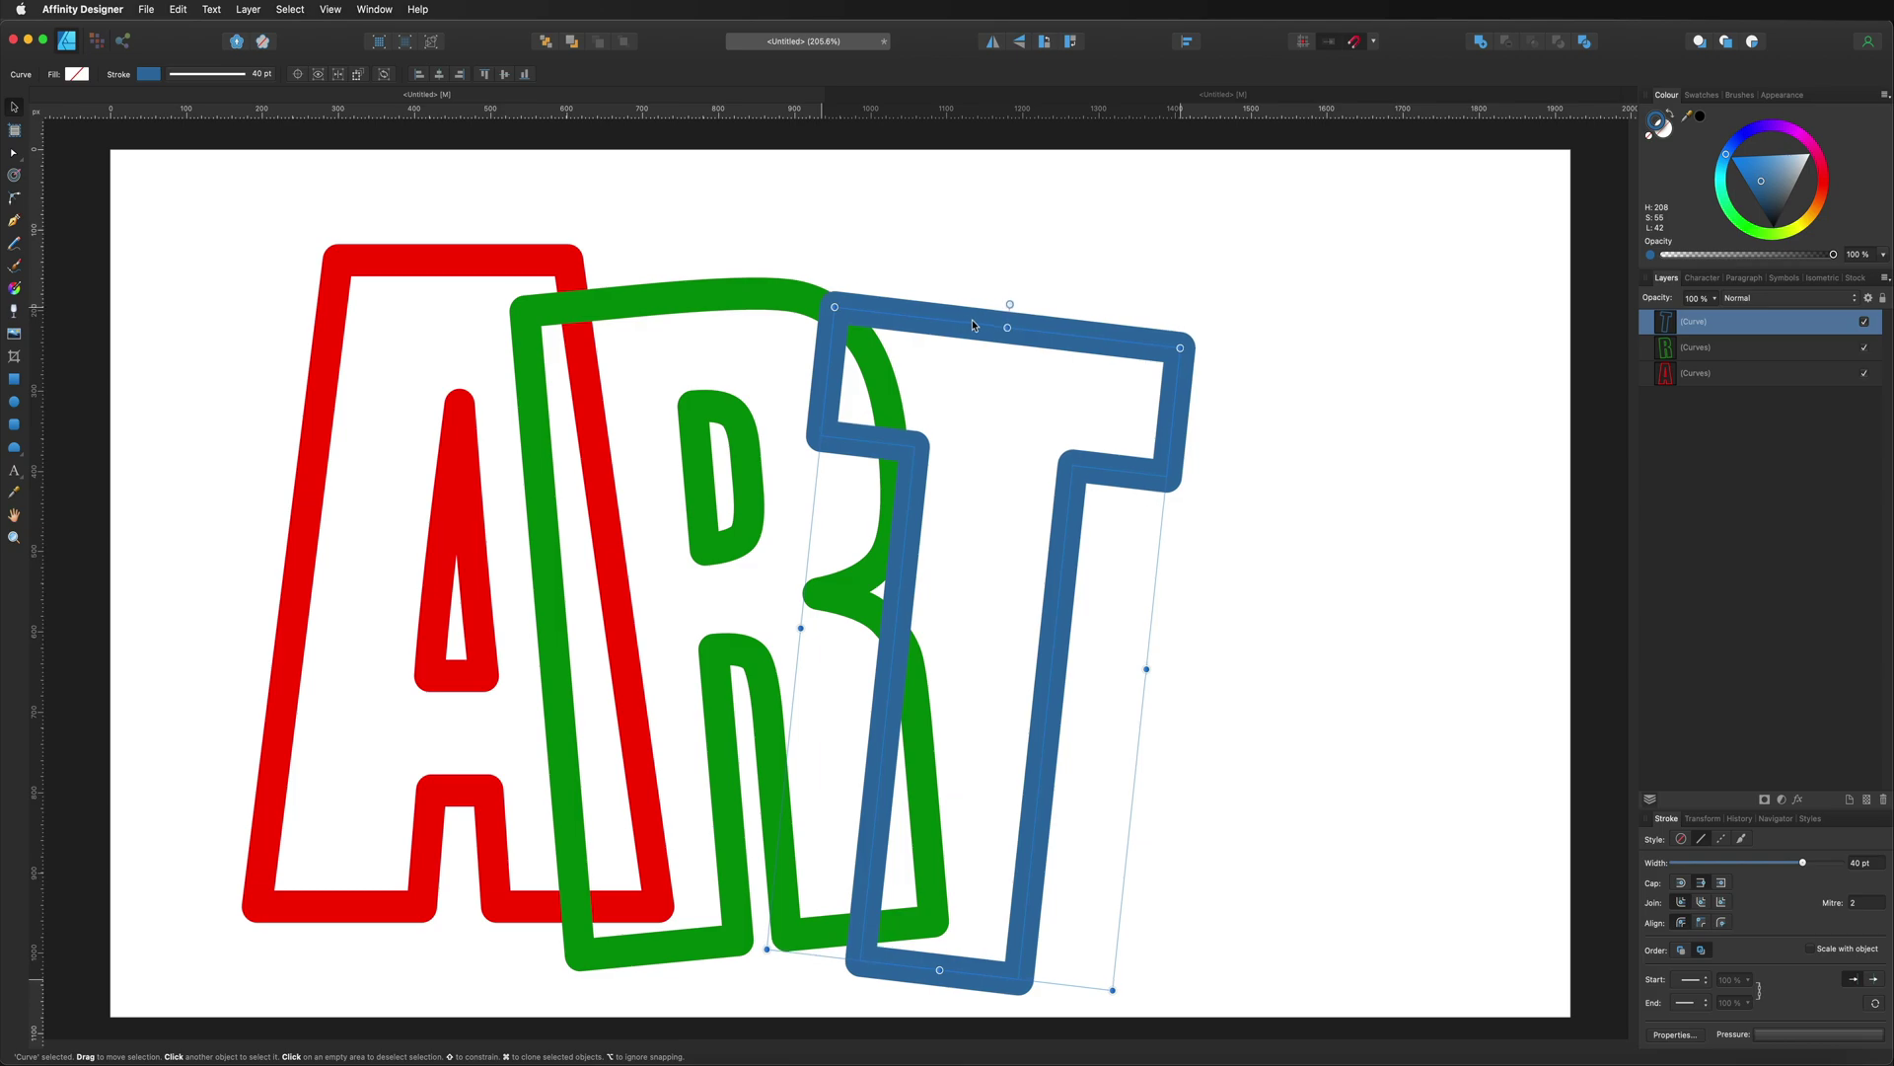
pyautogui.moveTo(1181, 346); pyautogui.dragTo(1237, 317)
pyautogui.moveTo(1100, 323); pyautogui.dragTo(1107, 321)
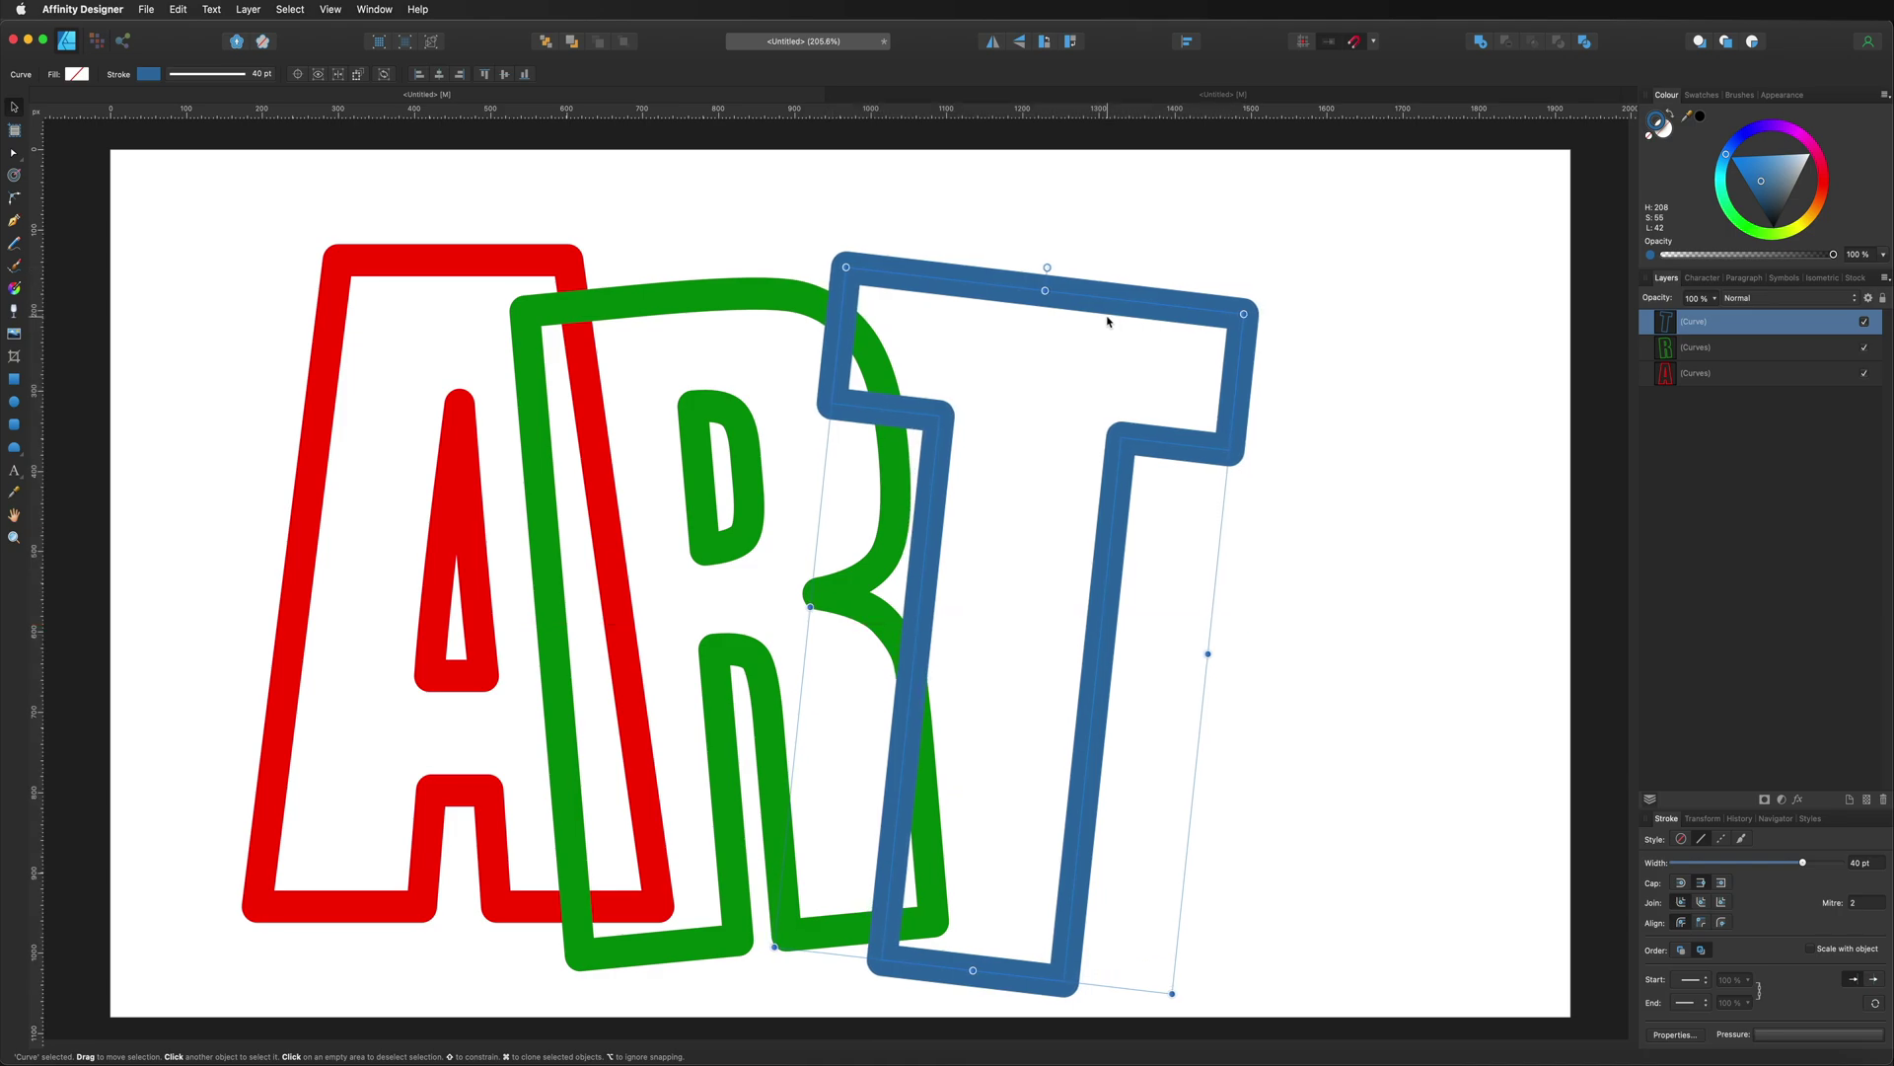
pyautogui.click(1224, 269)
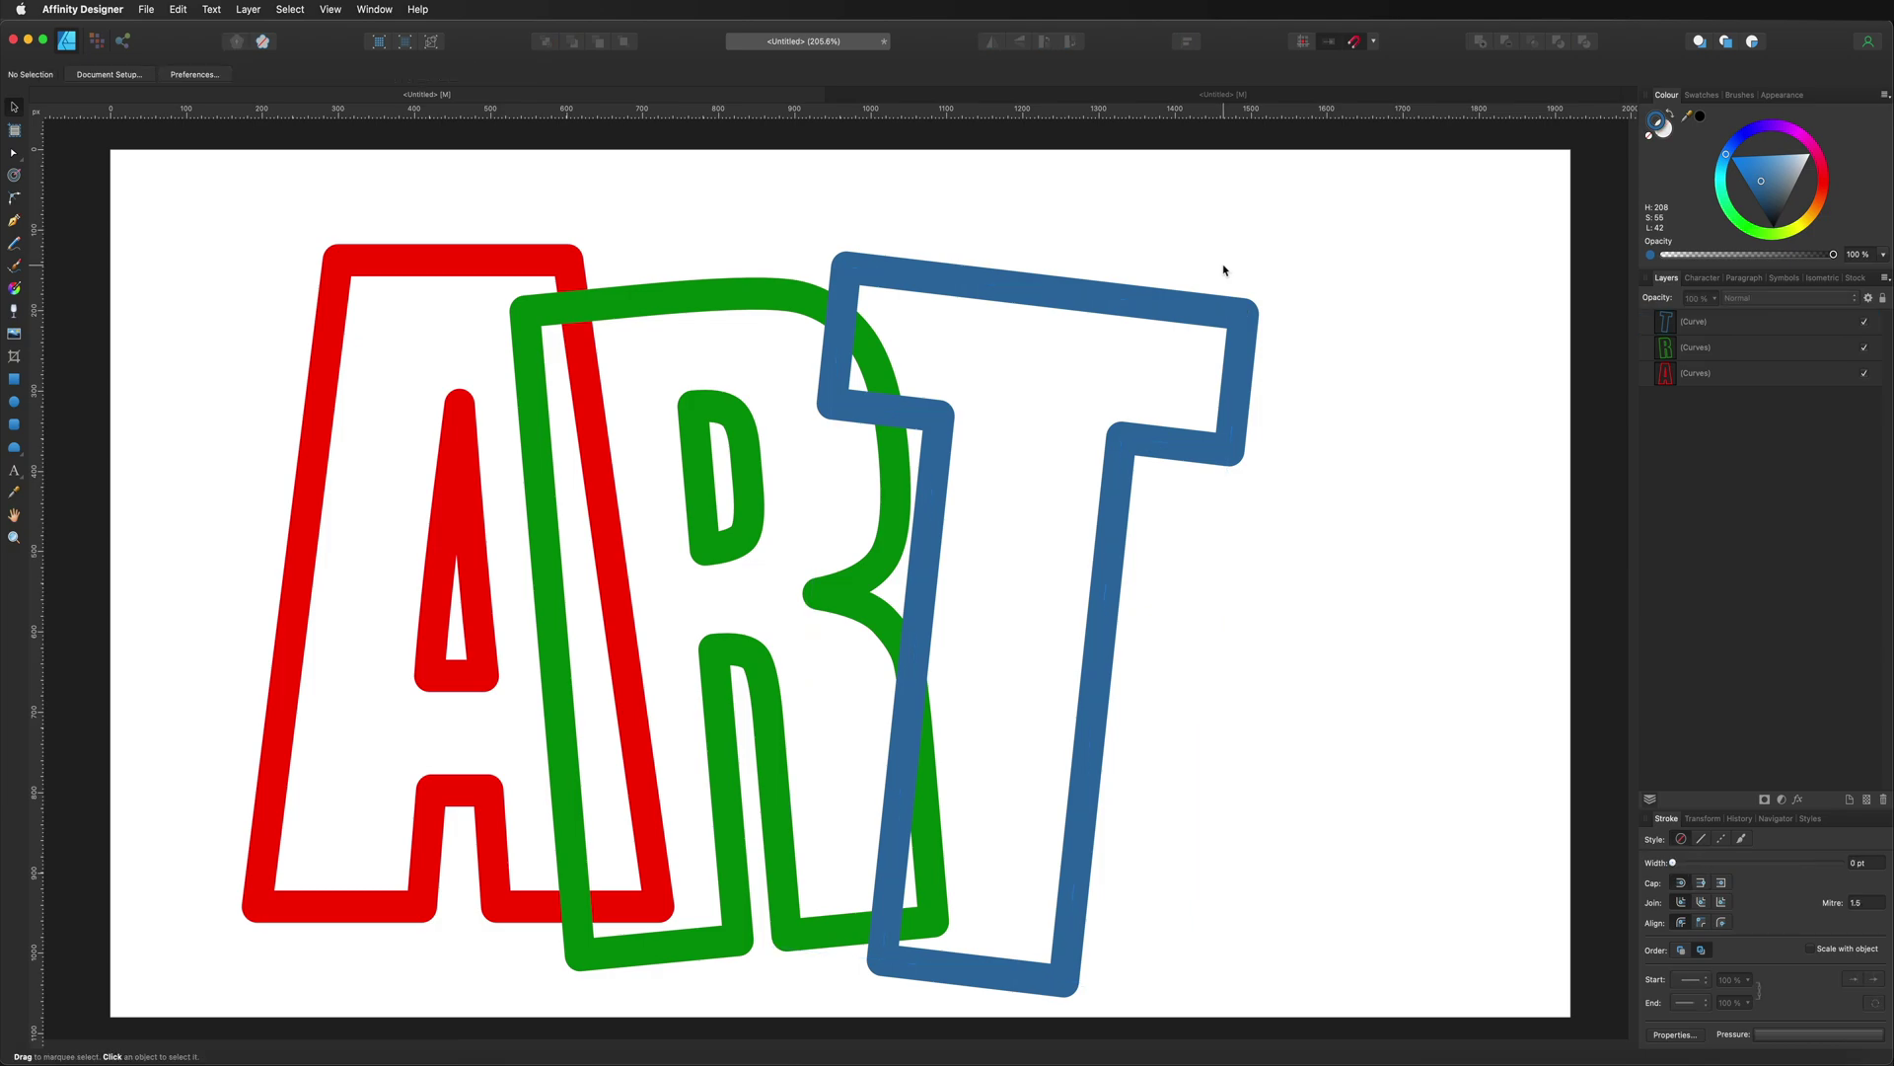
# Add nodes on the T's outline on both sides of its upper-left corner and break the curve at them
pyautogui.click(1021, 286)
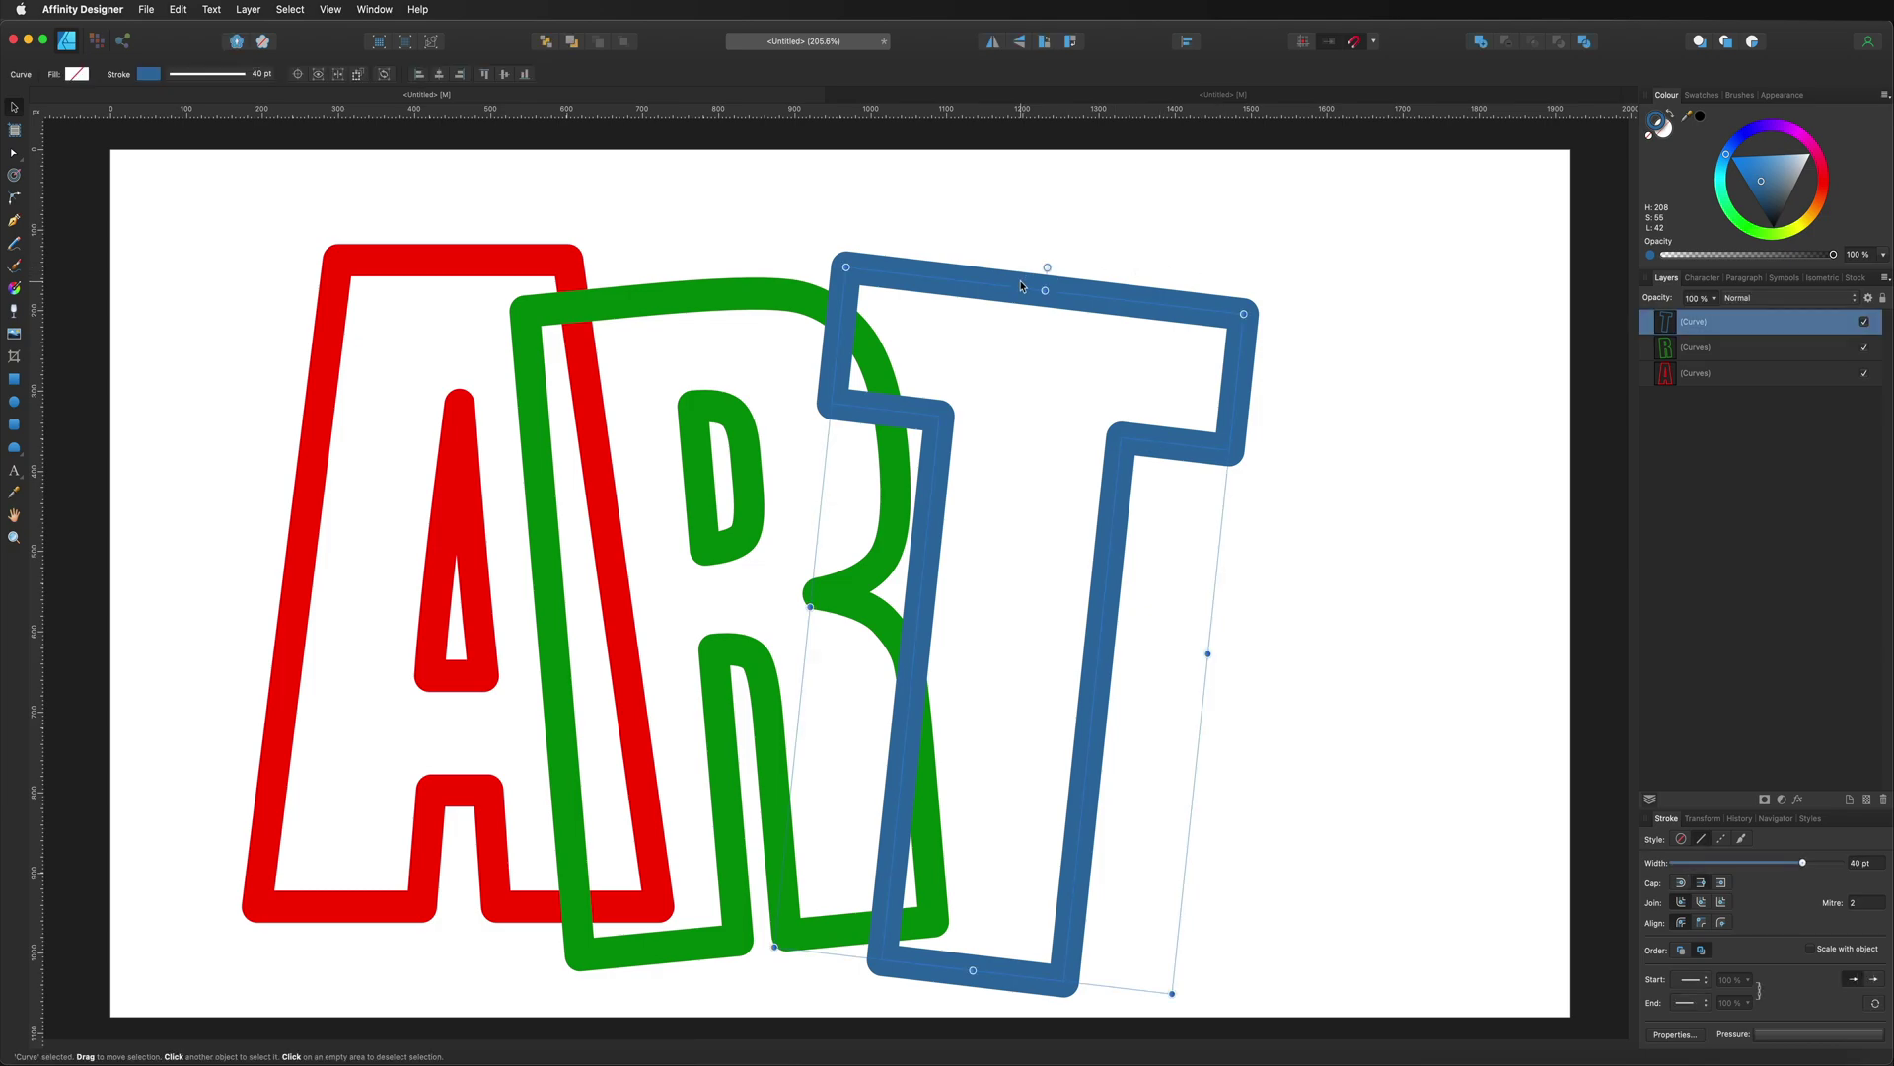
pyautogui.click(14, 155)
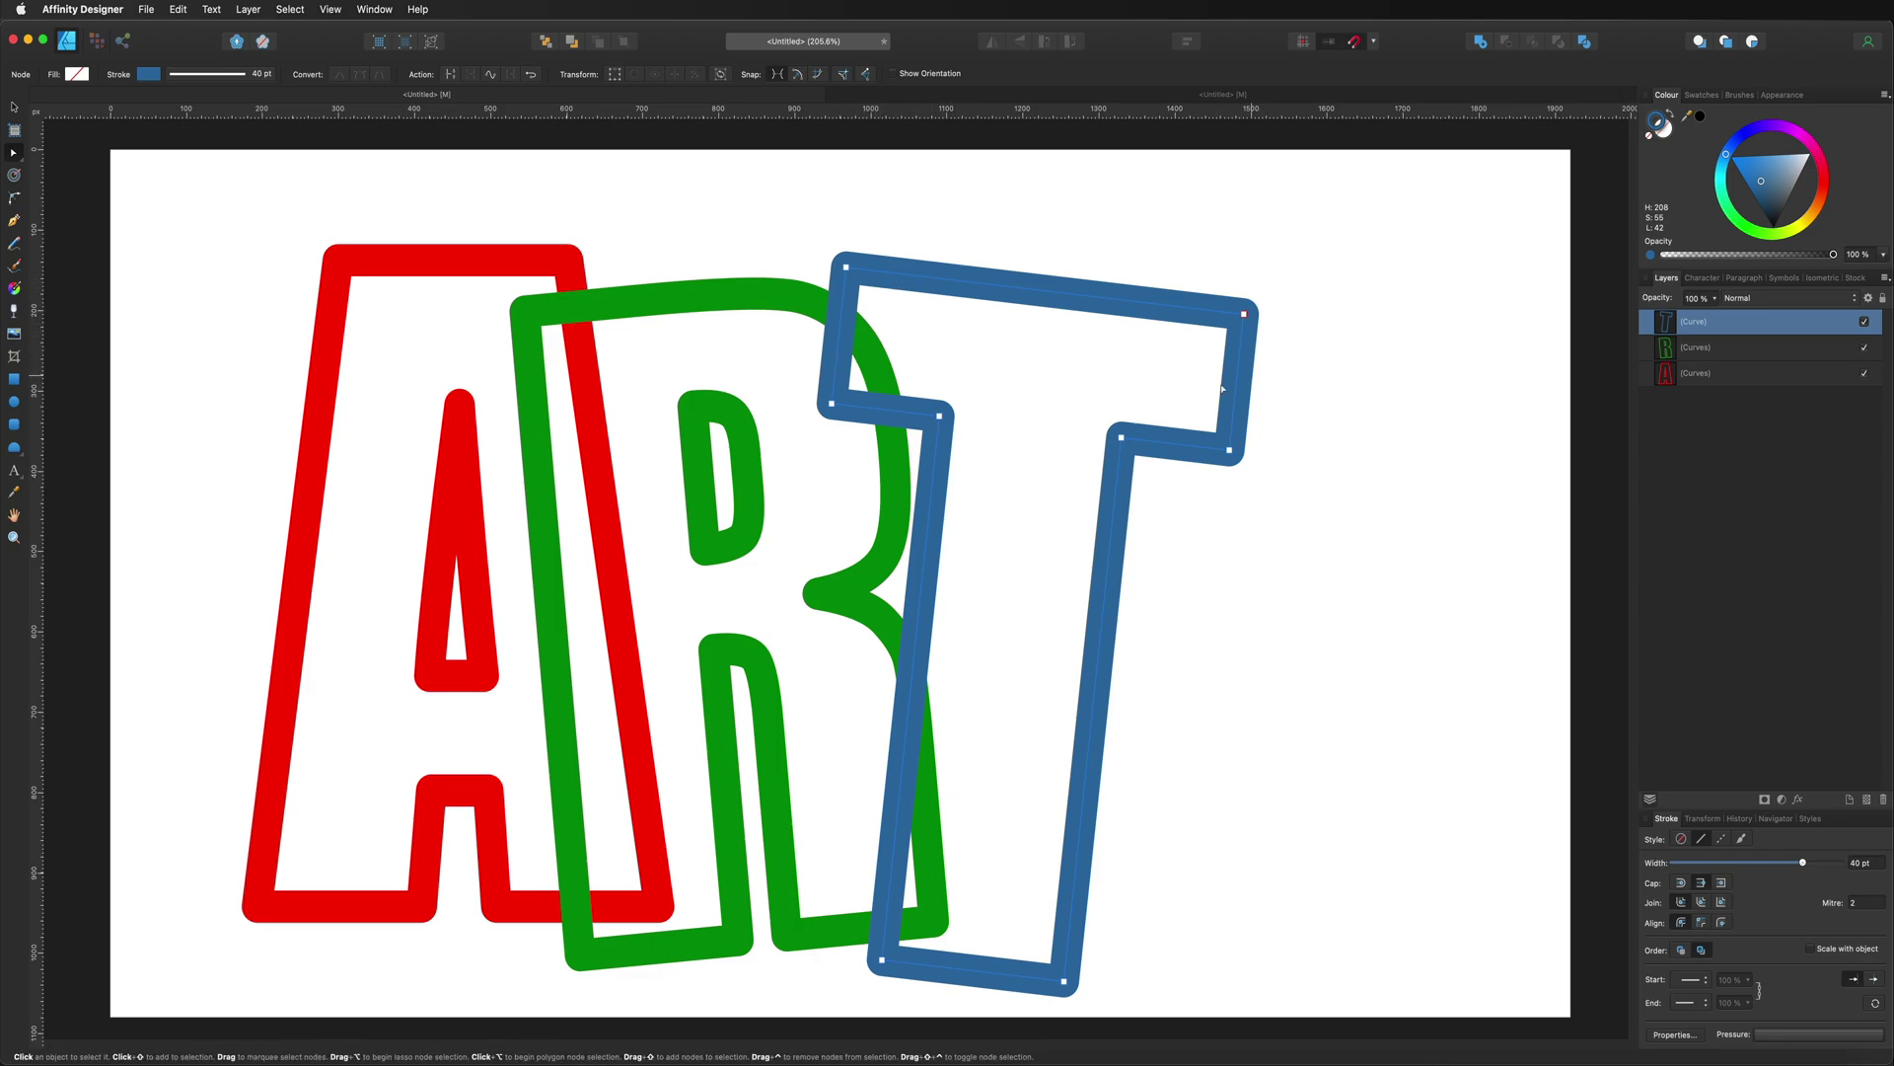
pyautogui.click(836, 364)
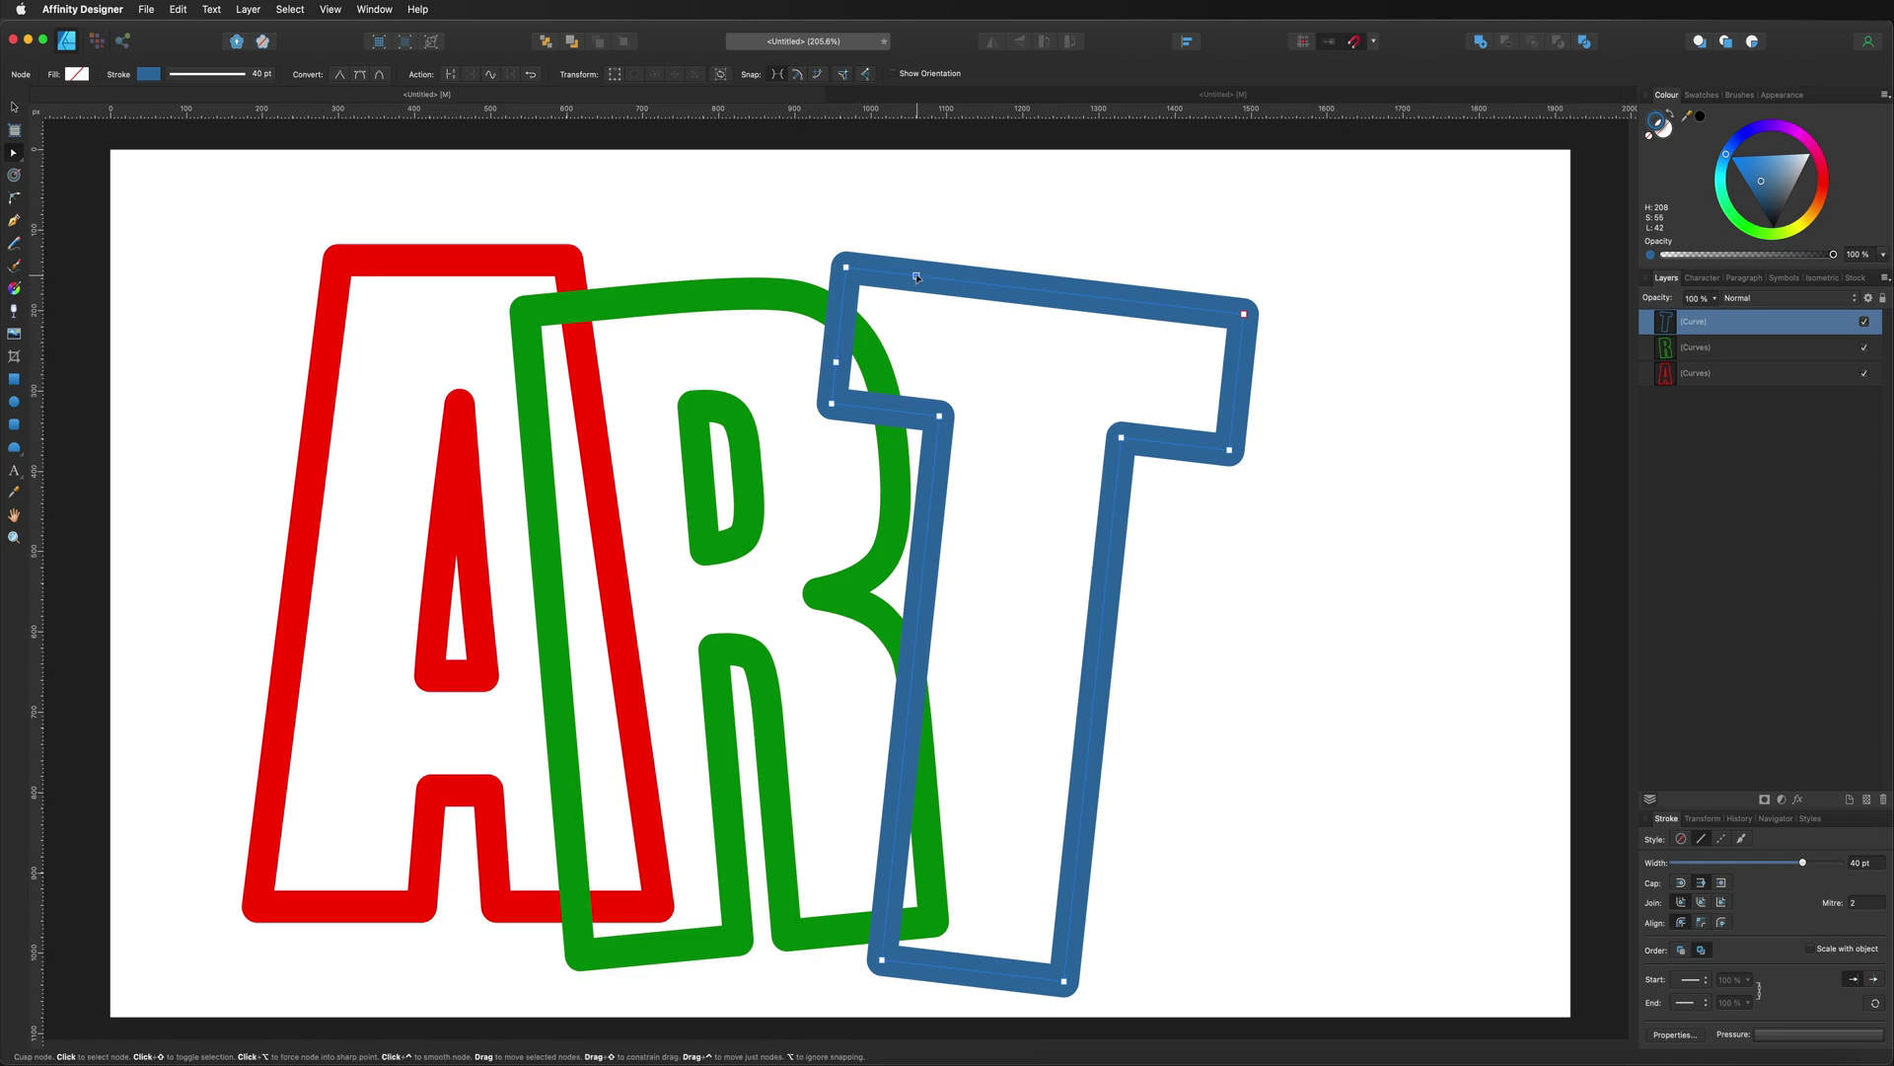
pyautogui.click(837, 363)
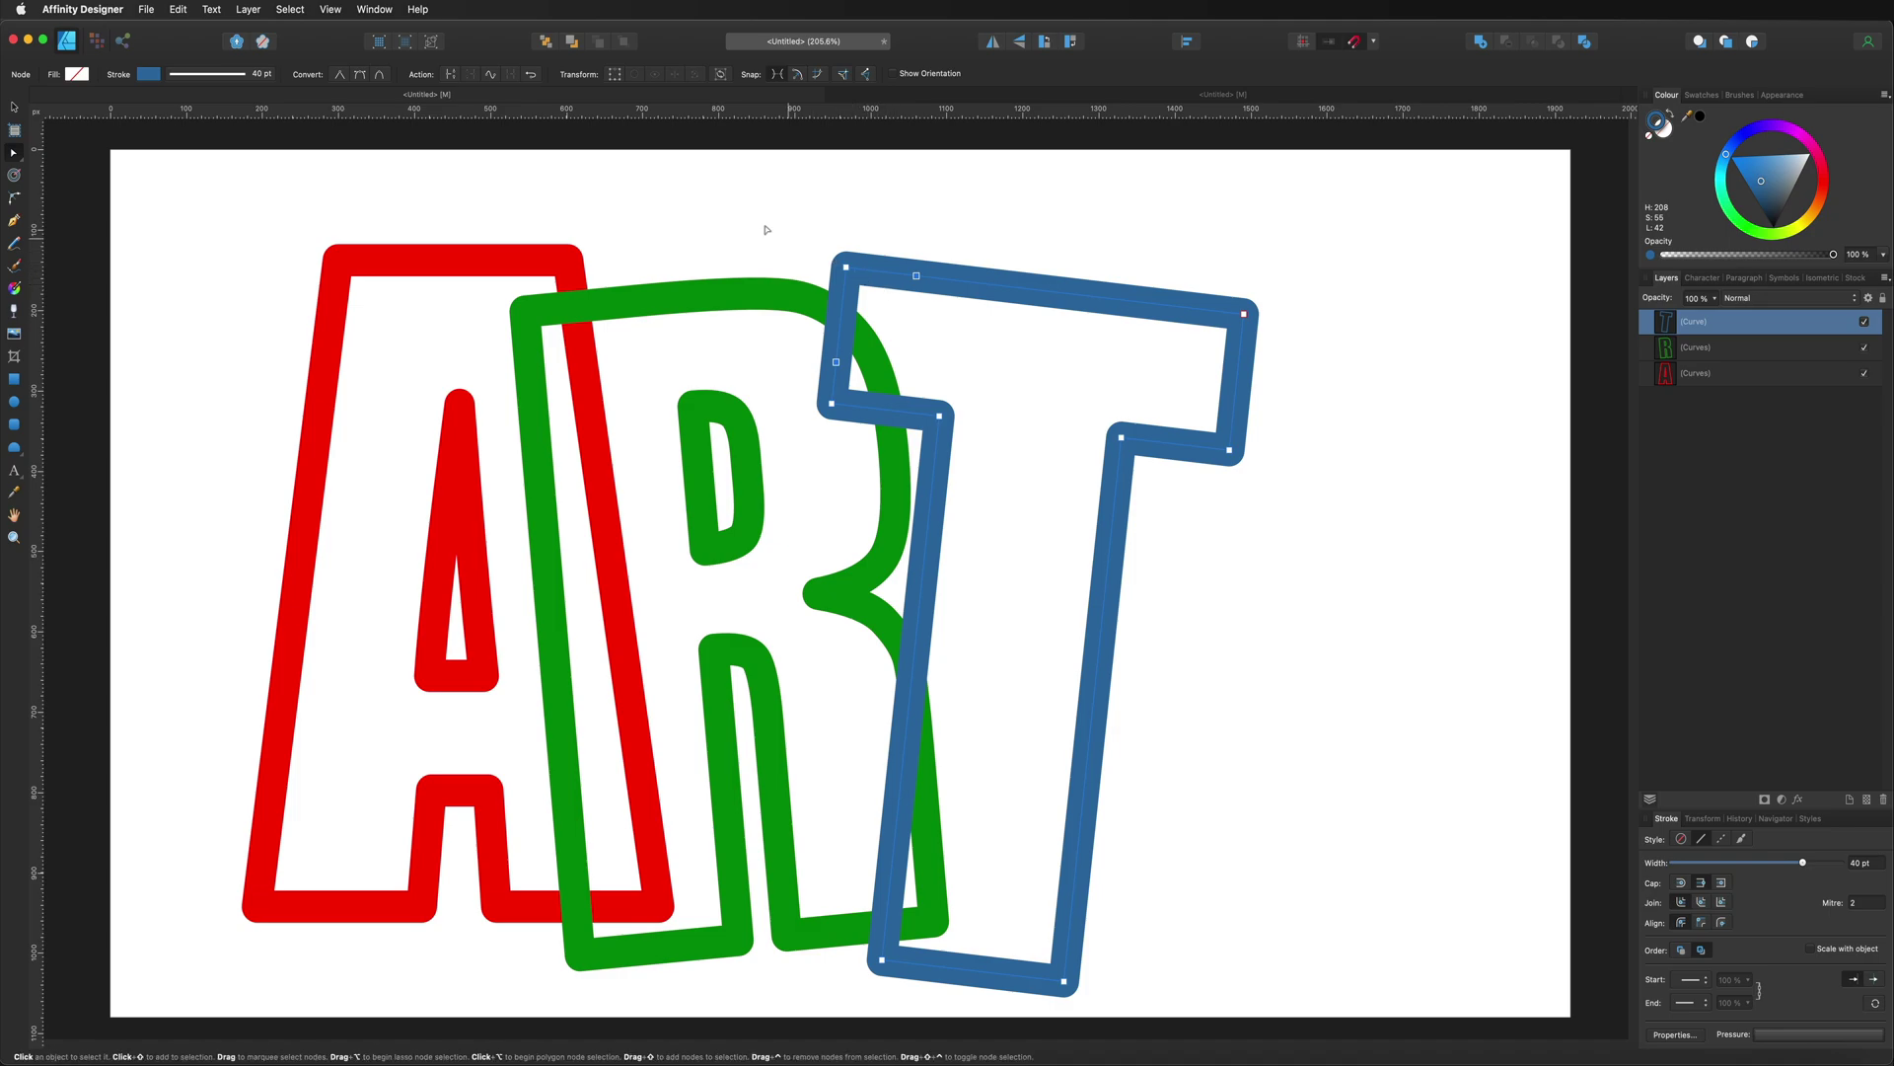
pyautogui.click(452, 76)
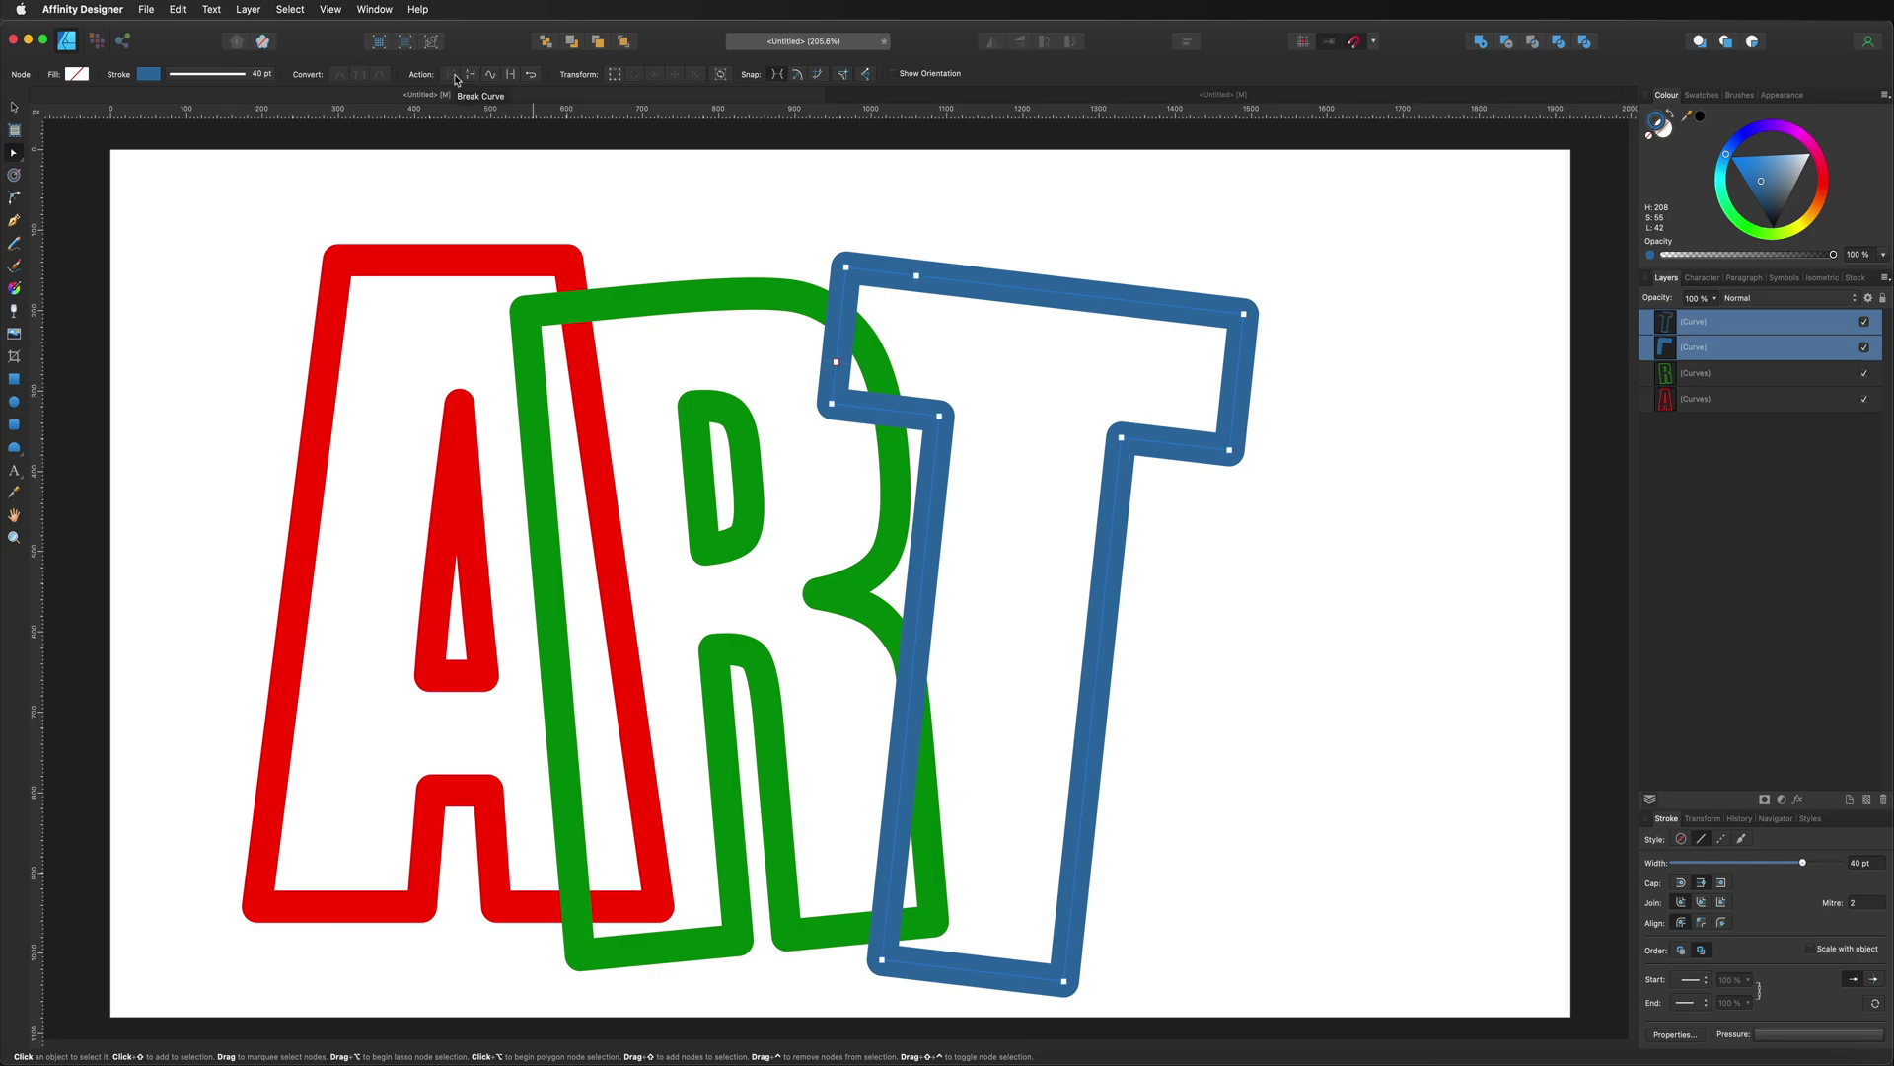
# Move the T's detached corner segment below the green R in the layer order
pyautogui.click(1725, 353)
pyautogui.click(1722, 322)
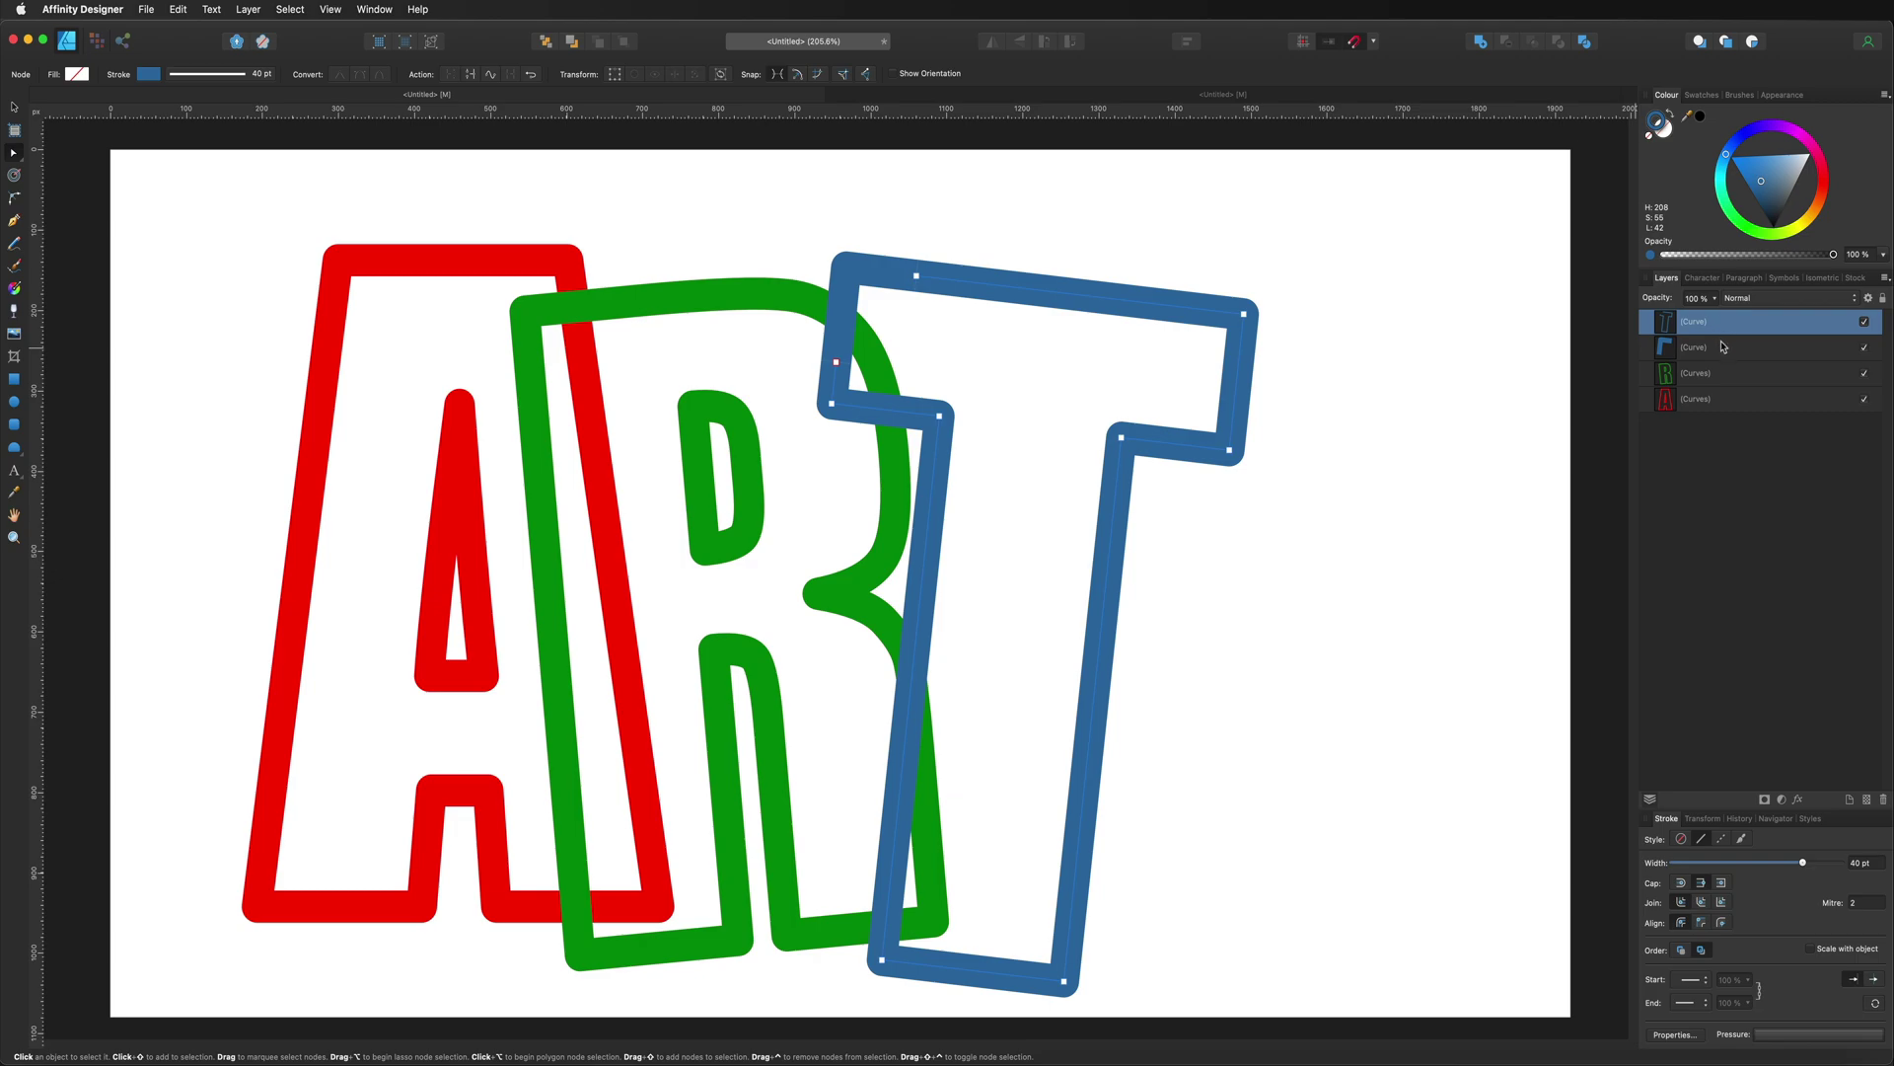
pyautogui.click(1722, 347)
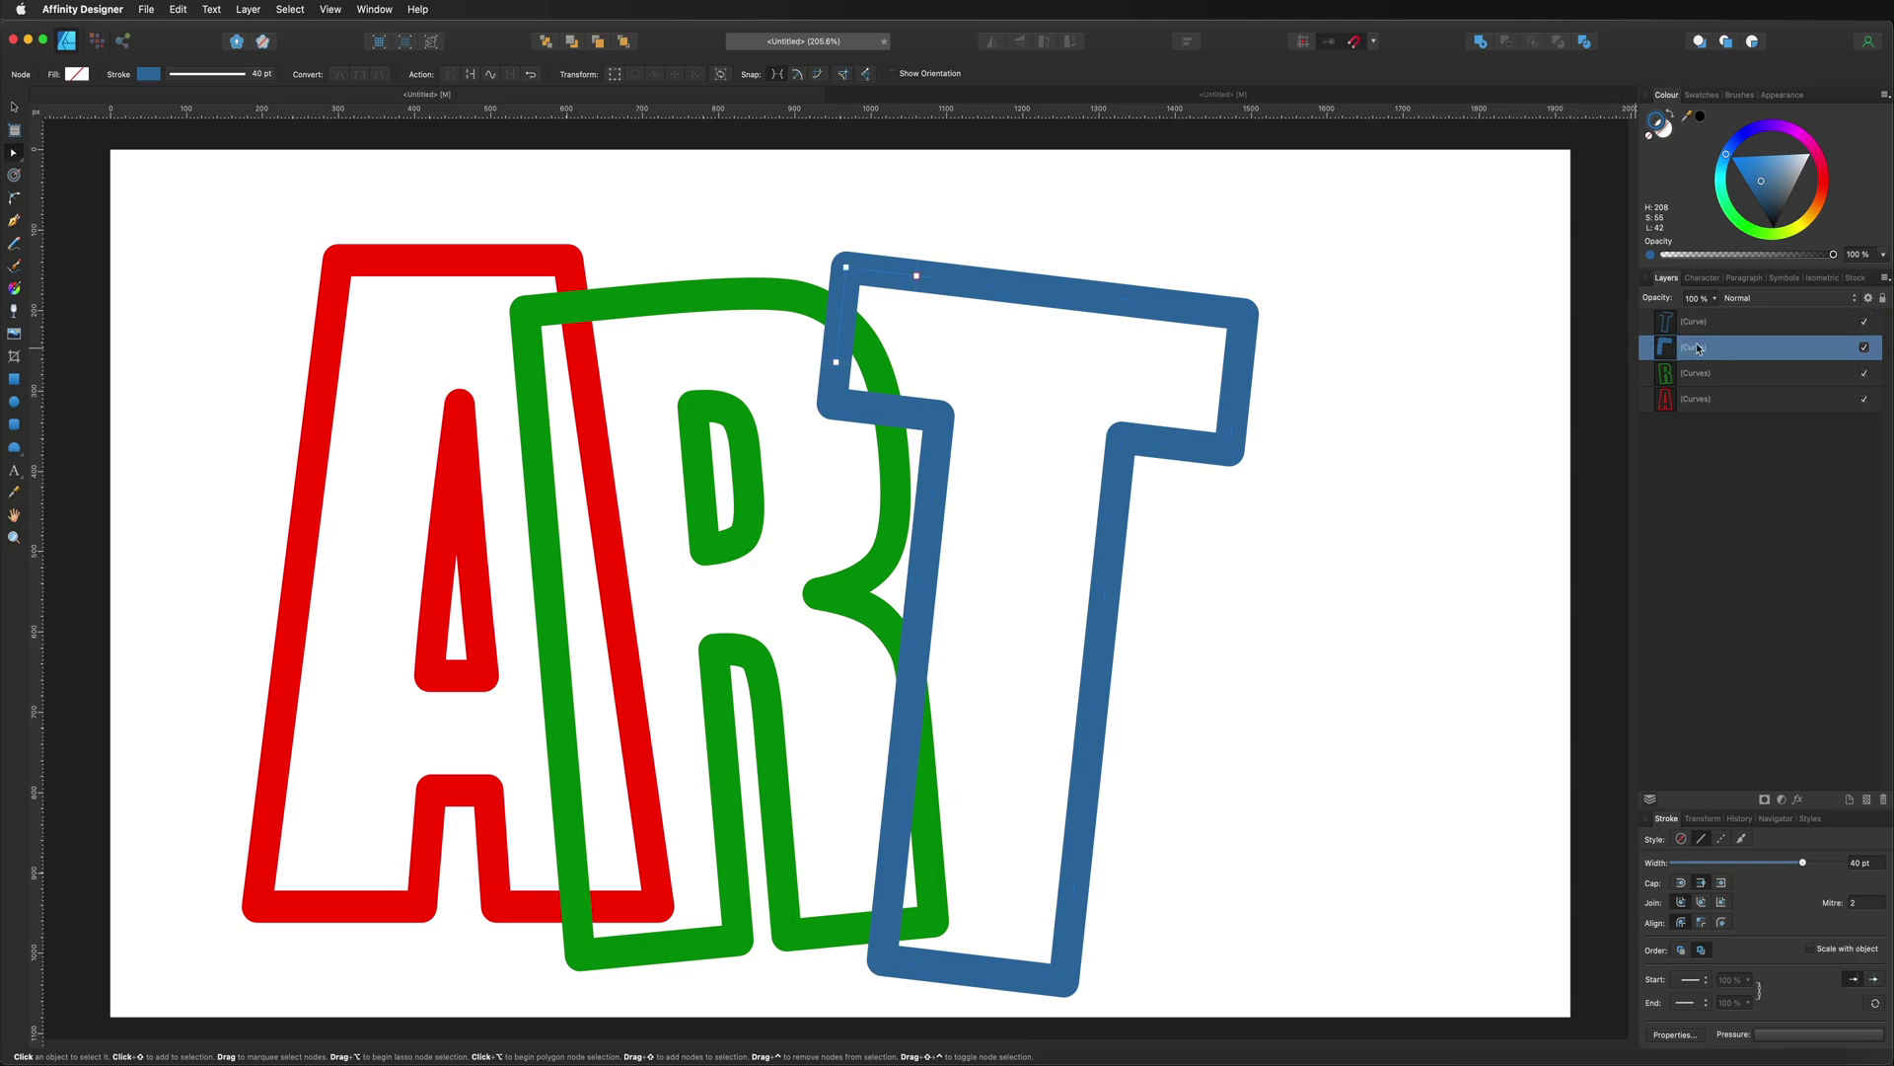
pyautogui.moveTo(1699, 348); pyautogui.dragTo(1665, 386)
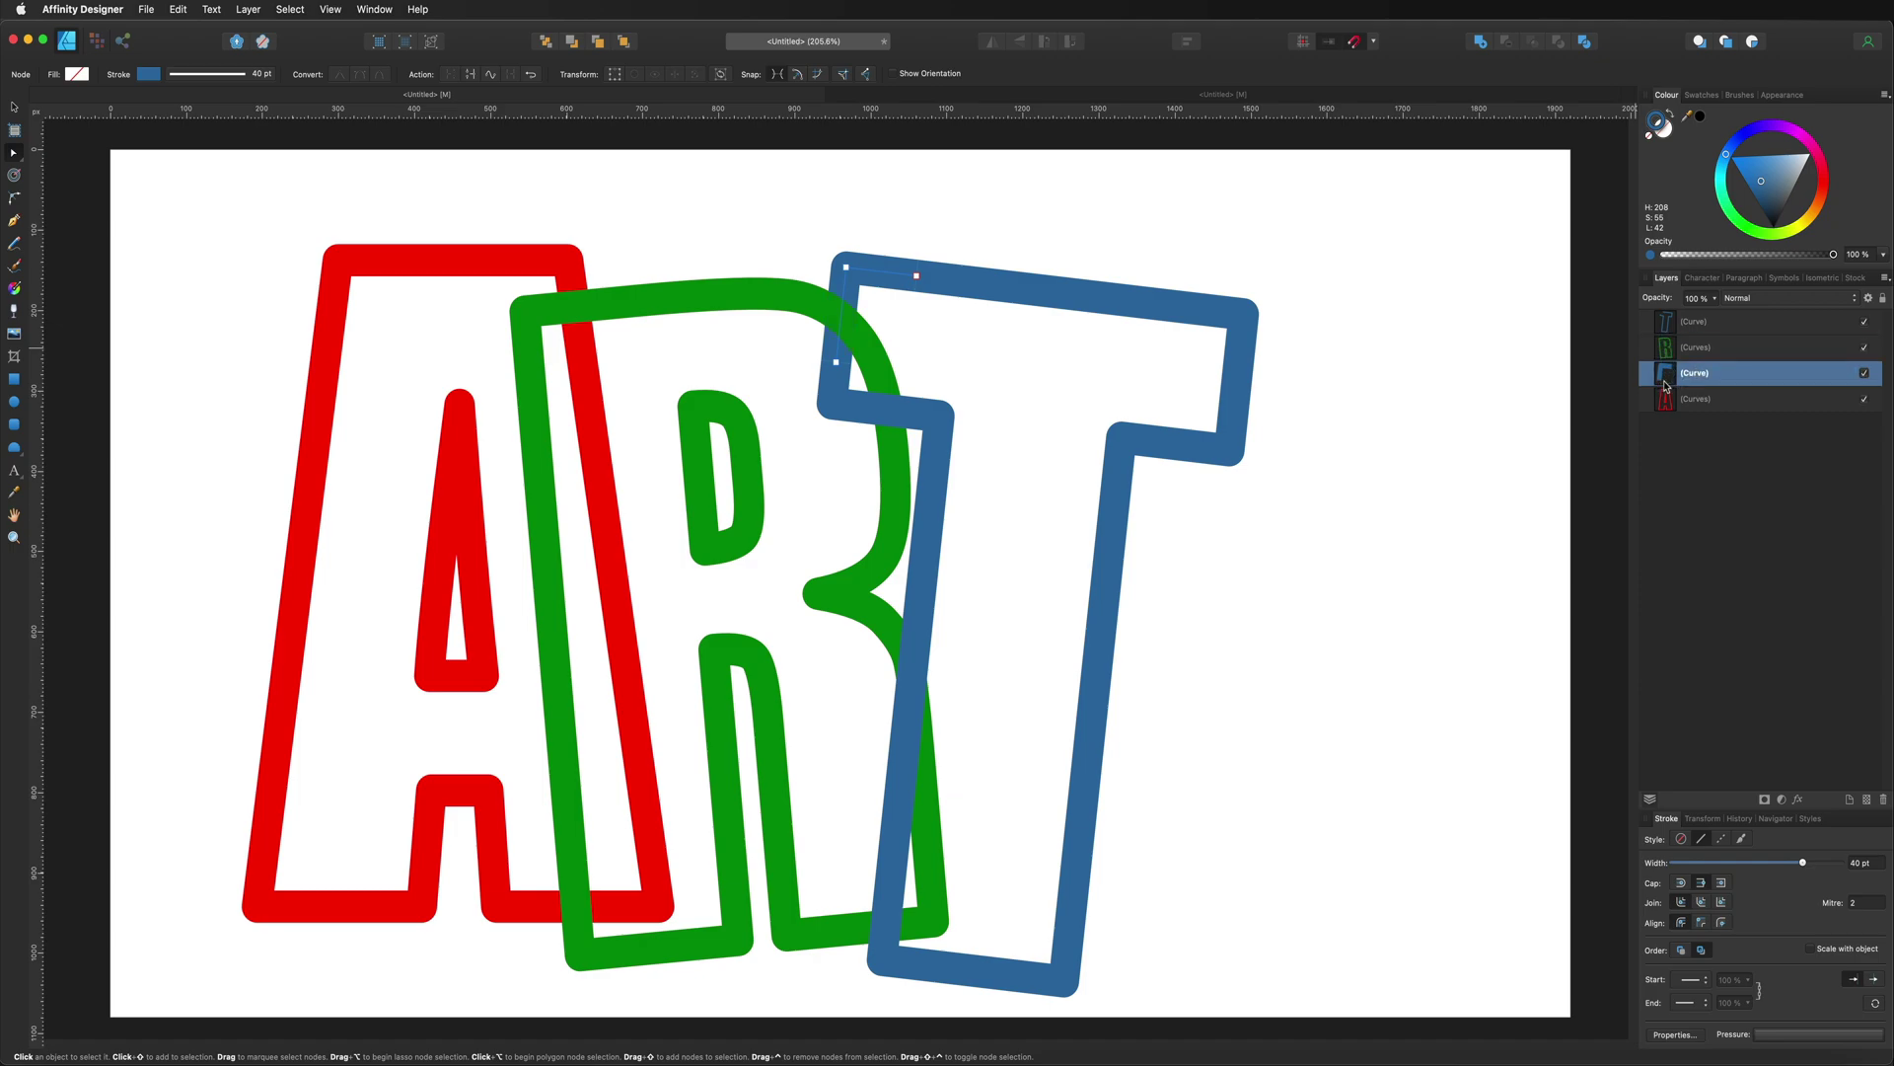
pyautogui.click(1461, 352)
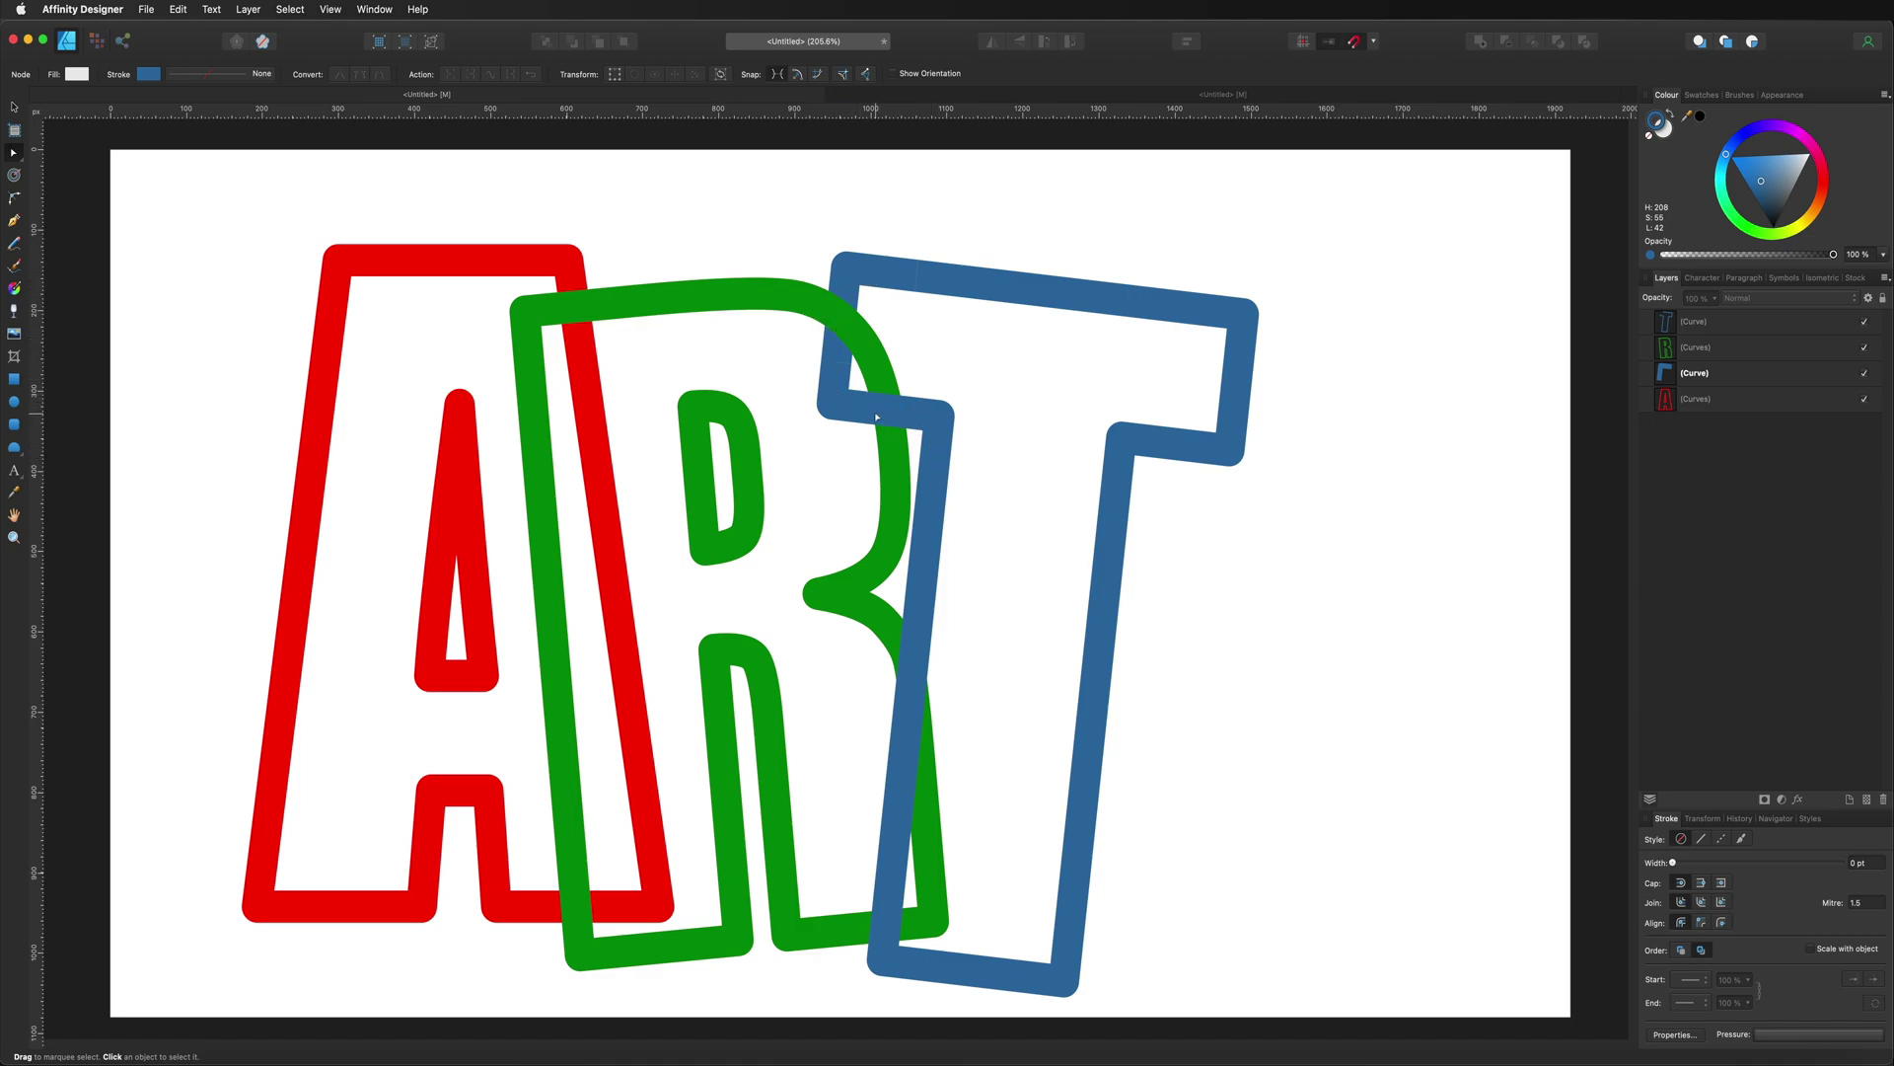
# Extend the end nodes of the T's corner segment slightly past the breaks to hide the seams
pyautogui.scroll(3, 876, 418)
pyautogui.scroll(2, 876, 418)
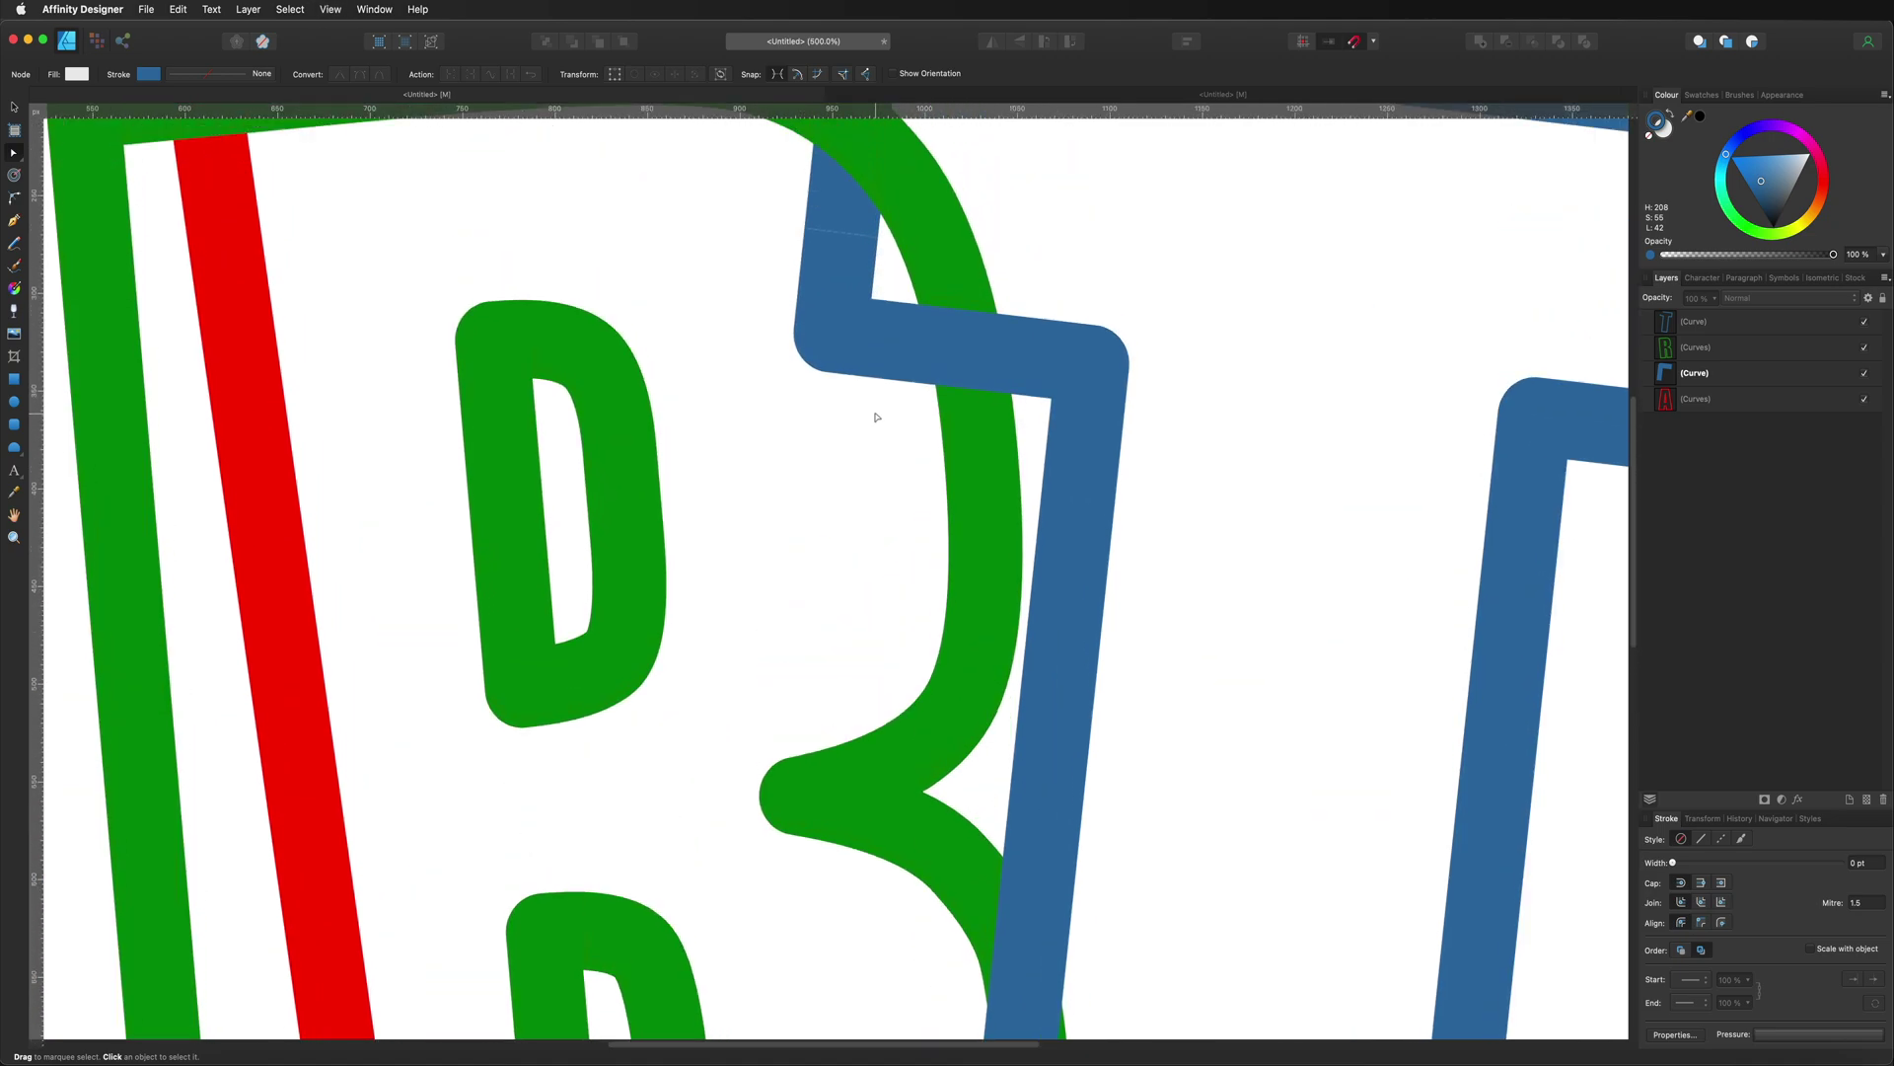
pyautogui.scroll(3, 876, 418)
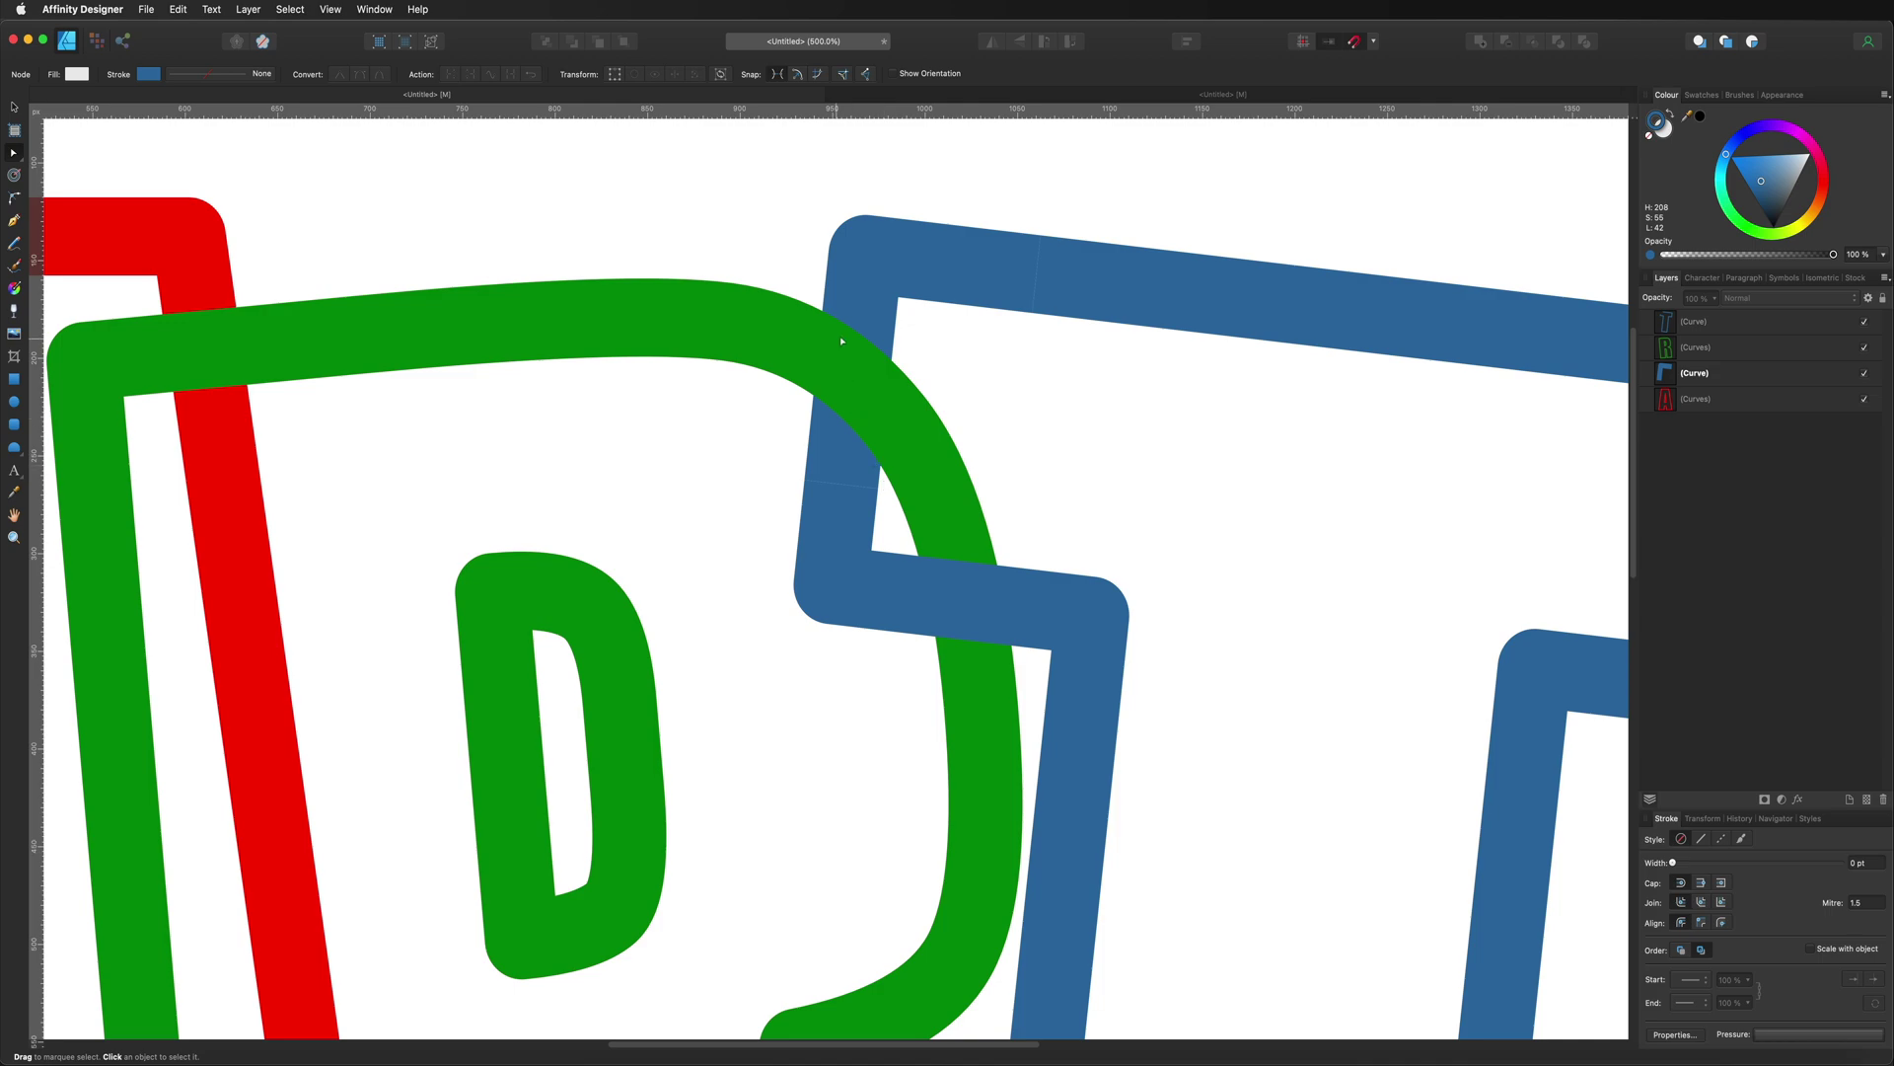
pyautogui.click(1682, 377)
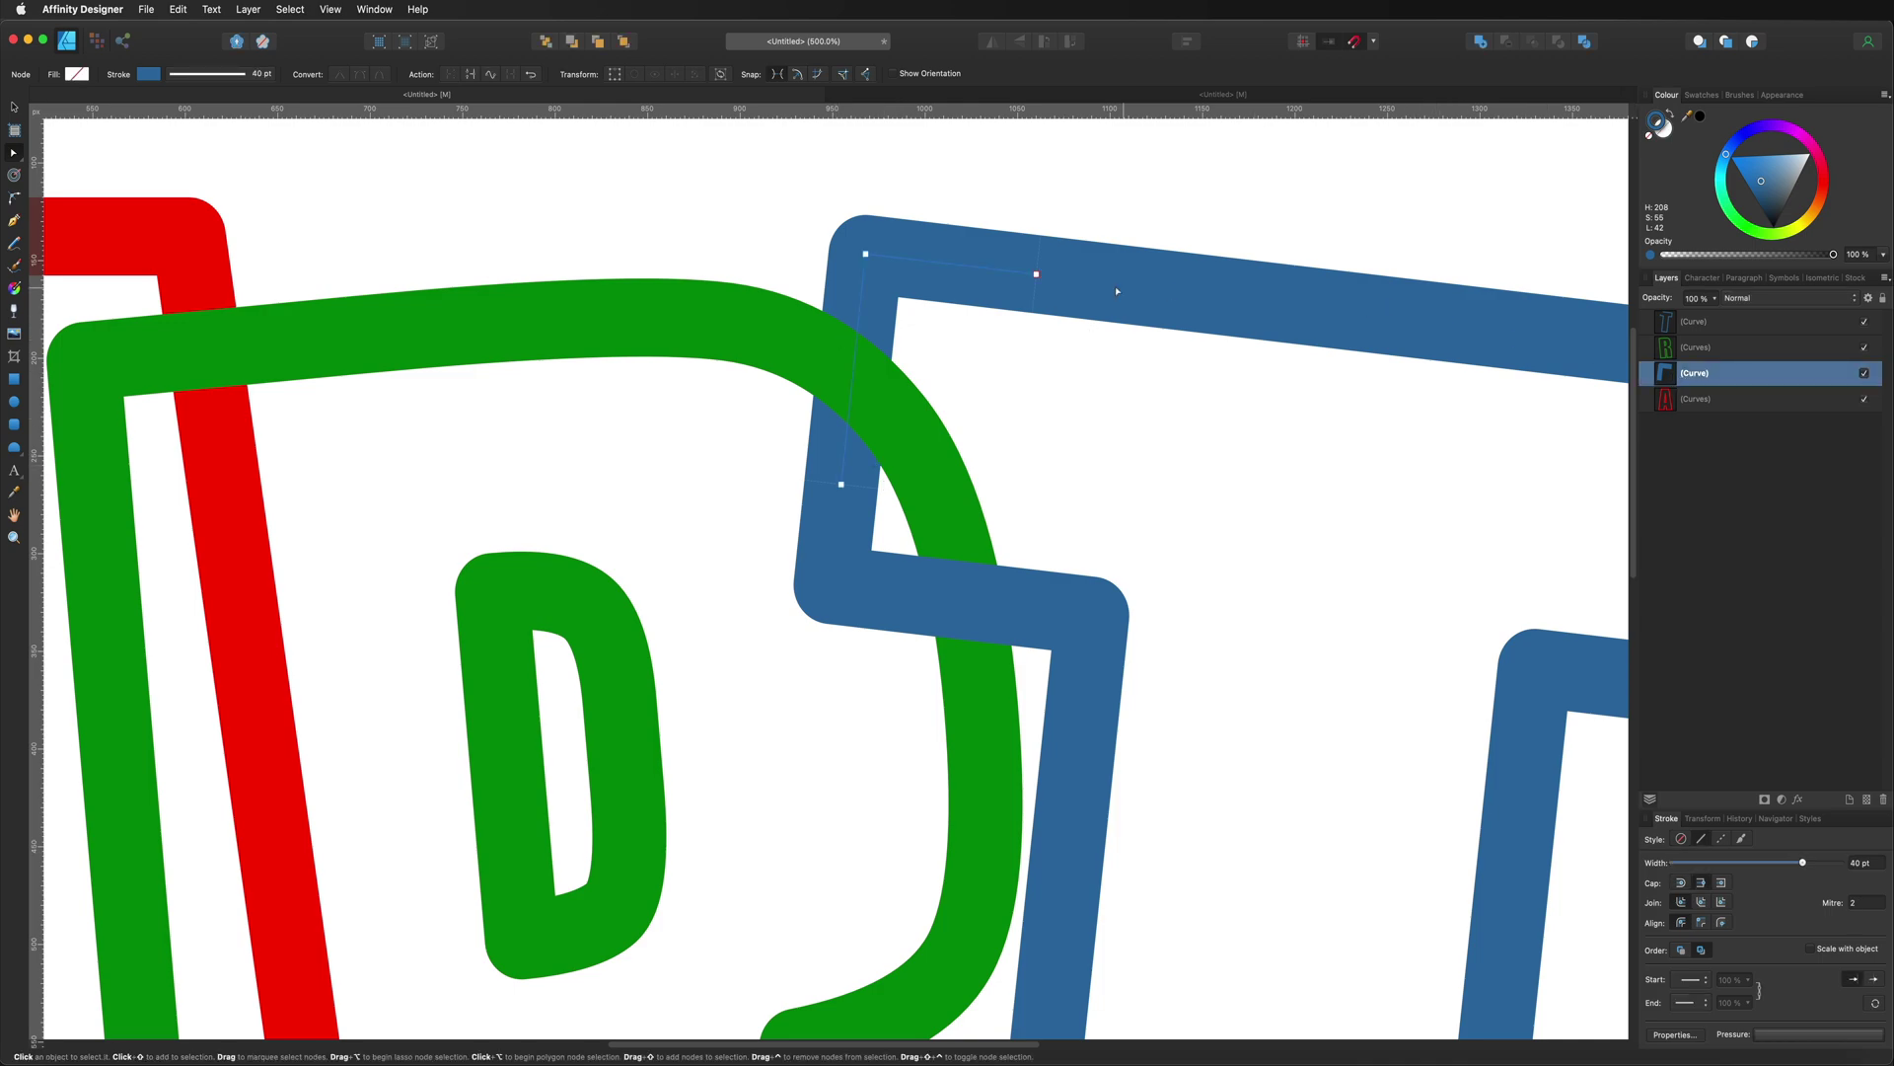
pyautogui.click(1036, 275)
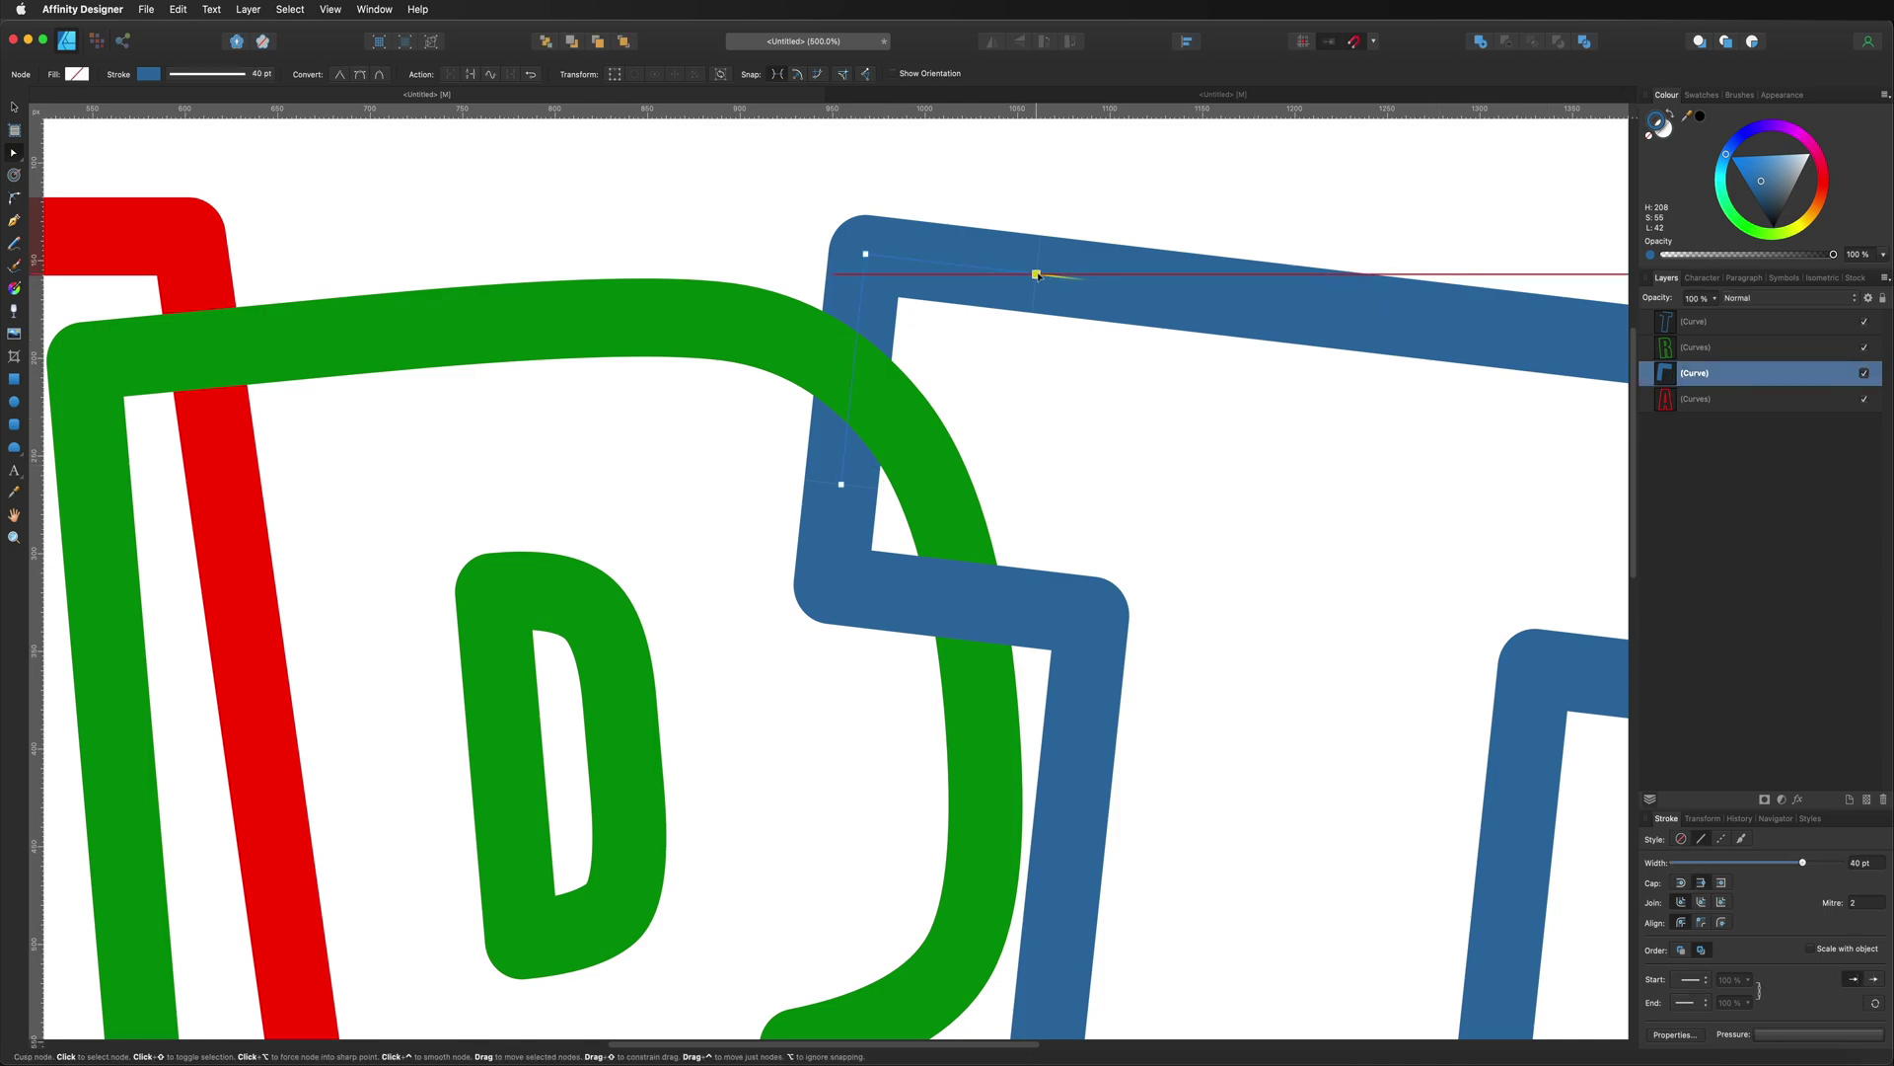
pyautogui.moveTo(1041, 276); pyautogui.dragTo(1044, 277)
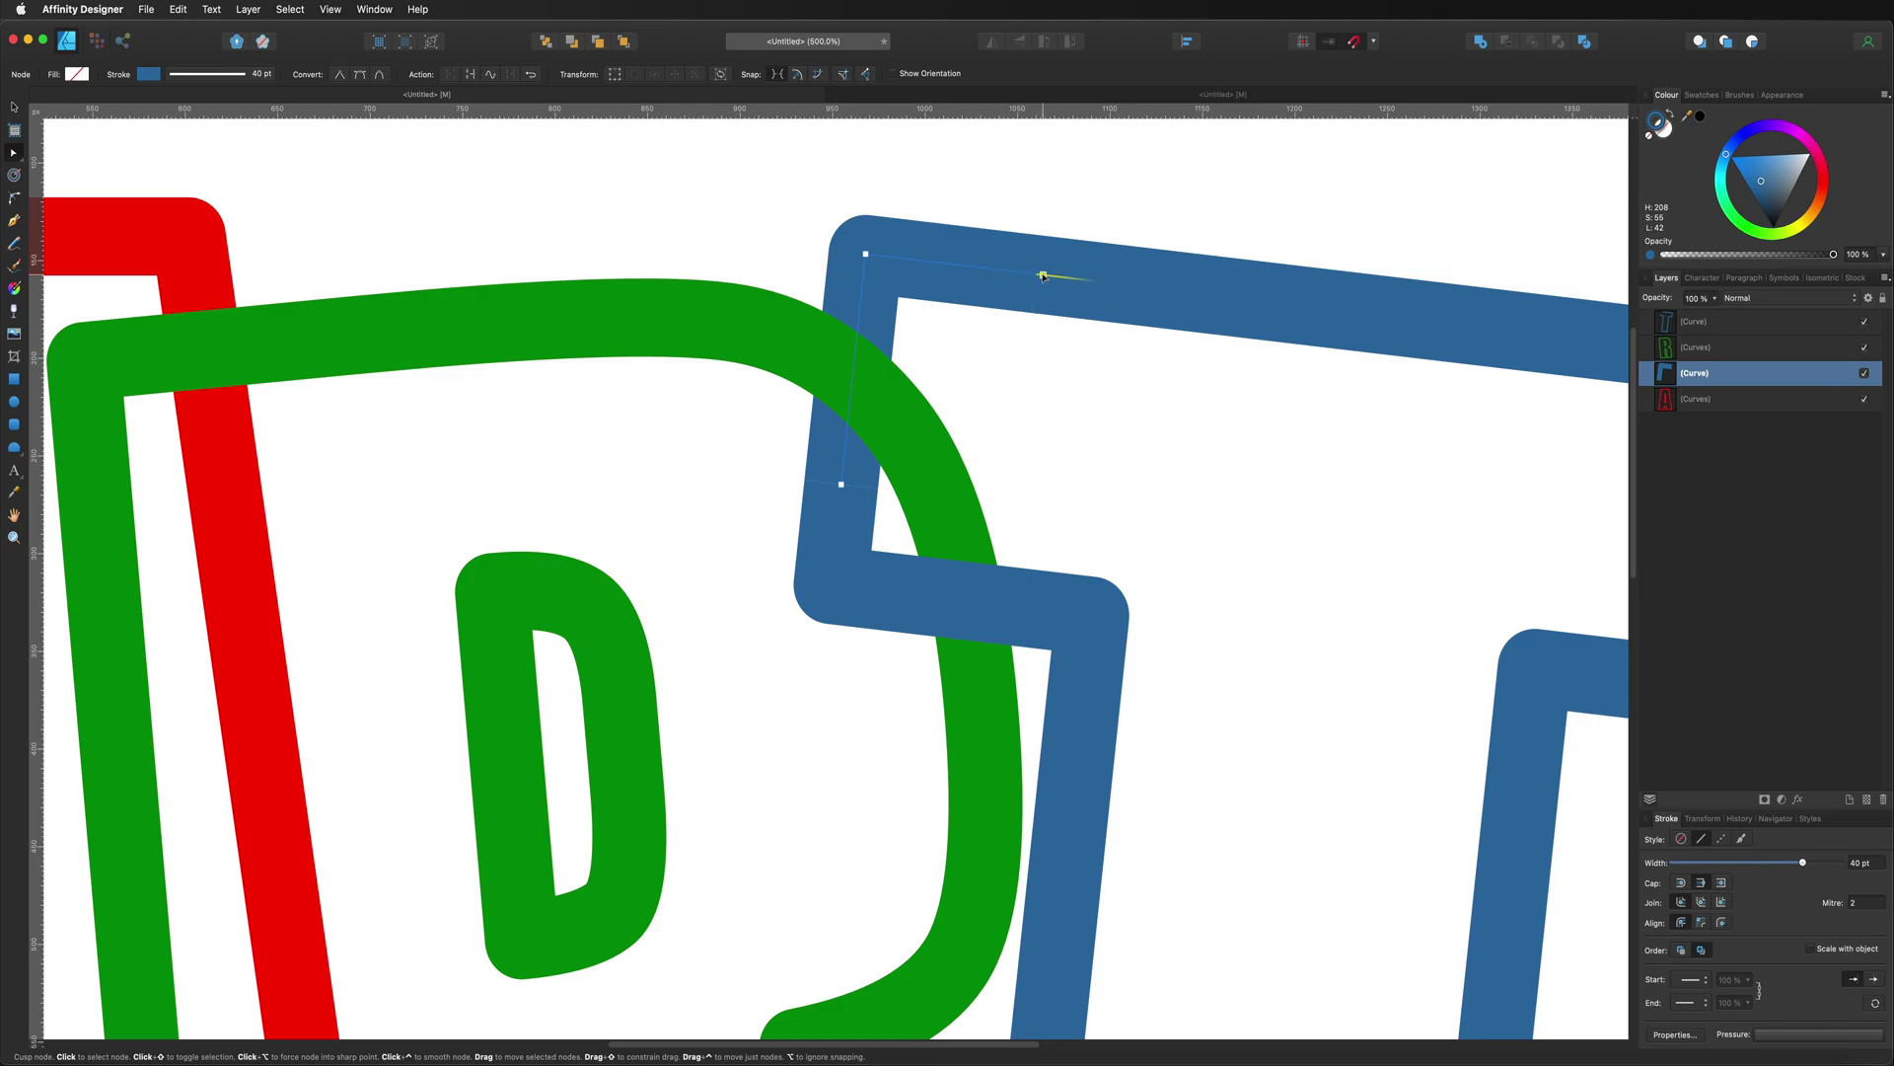
pyautogui.click(841, 485)
pyautogui.press('Escape')
pyautogui.click(1070, 477)
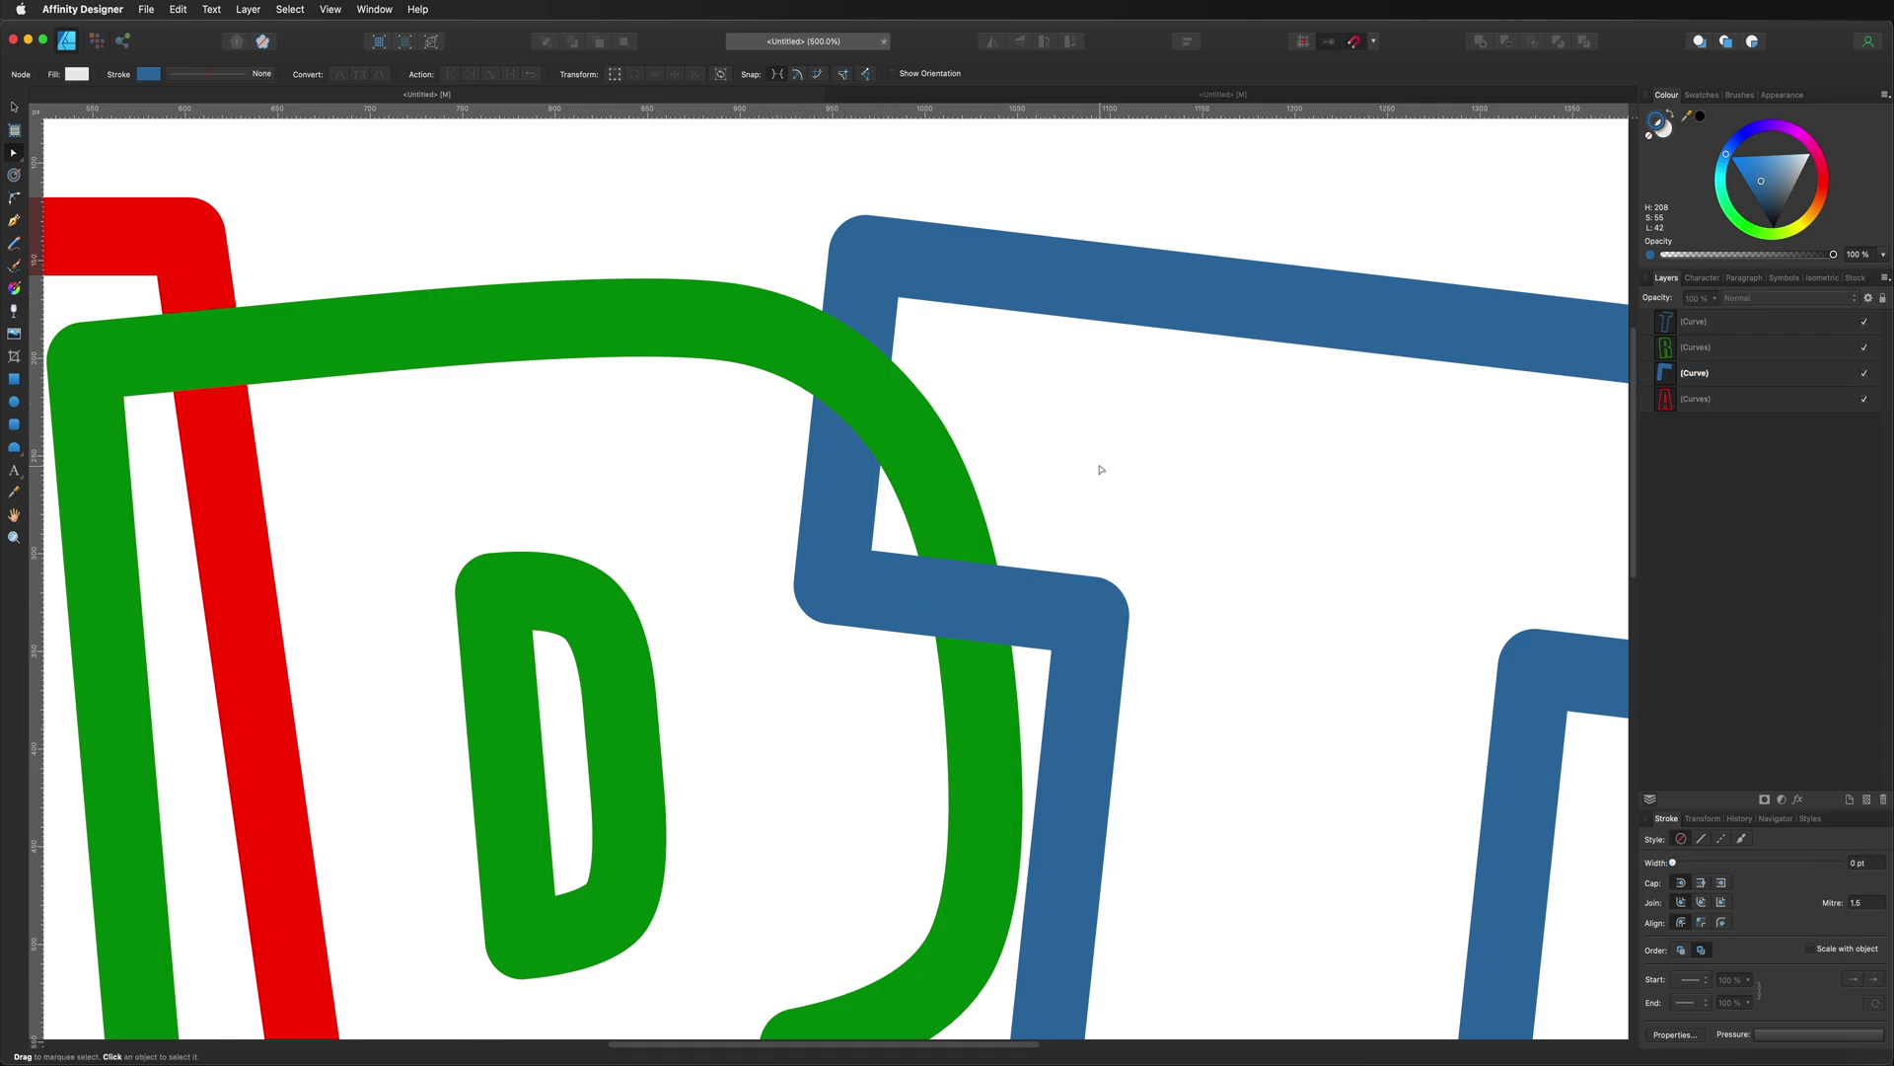
pyautogui.press('super+0')
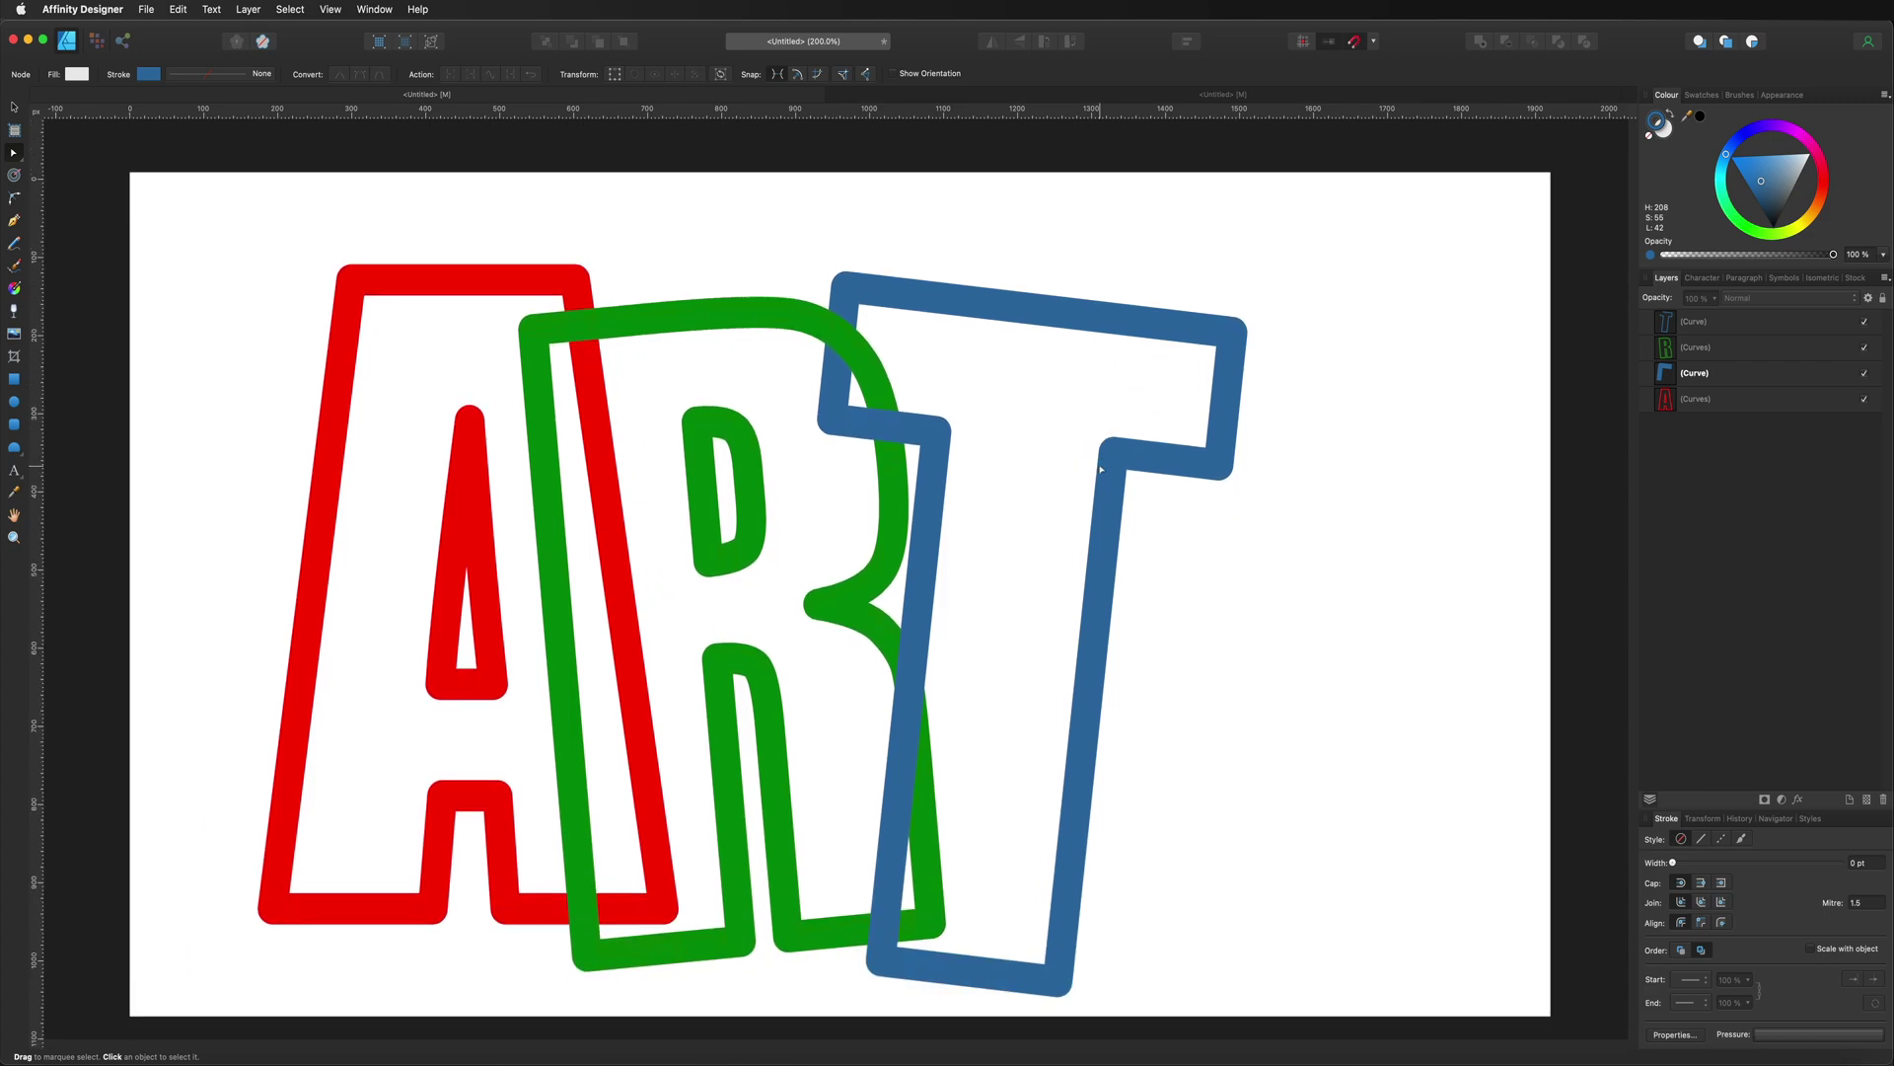
# Add two nodes on the T's left stem edge, above and below its crossing with the R's leg, and break the curve at them
pyautogui.scroll(-3, 1101, 469)
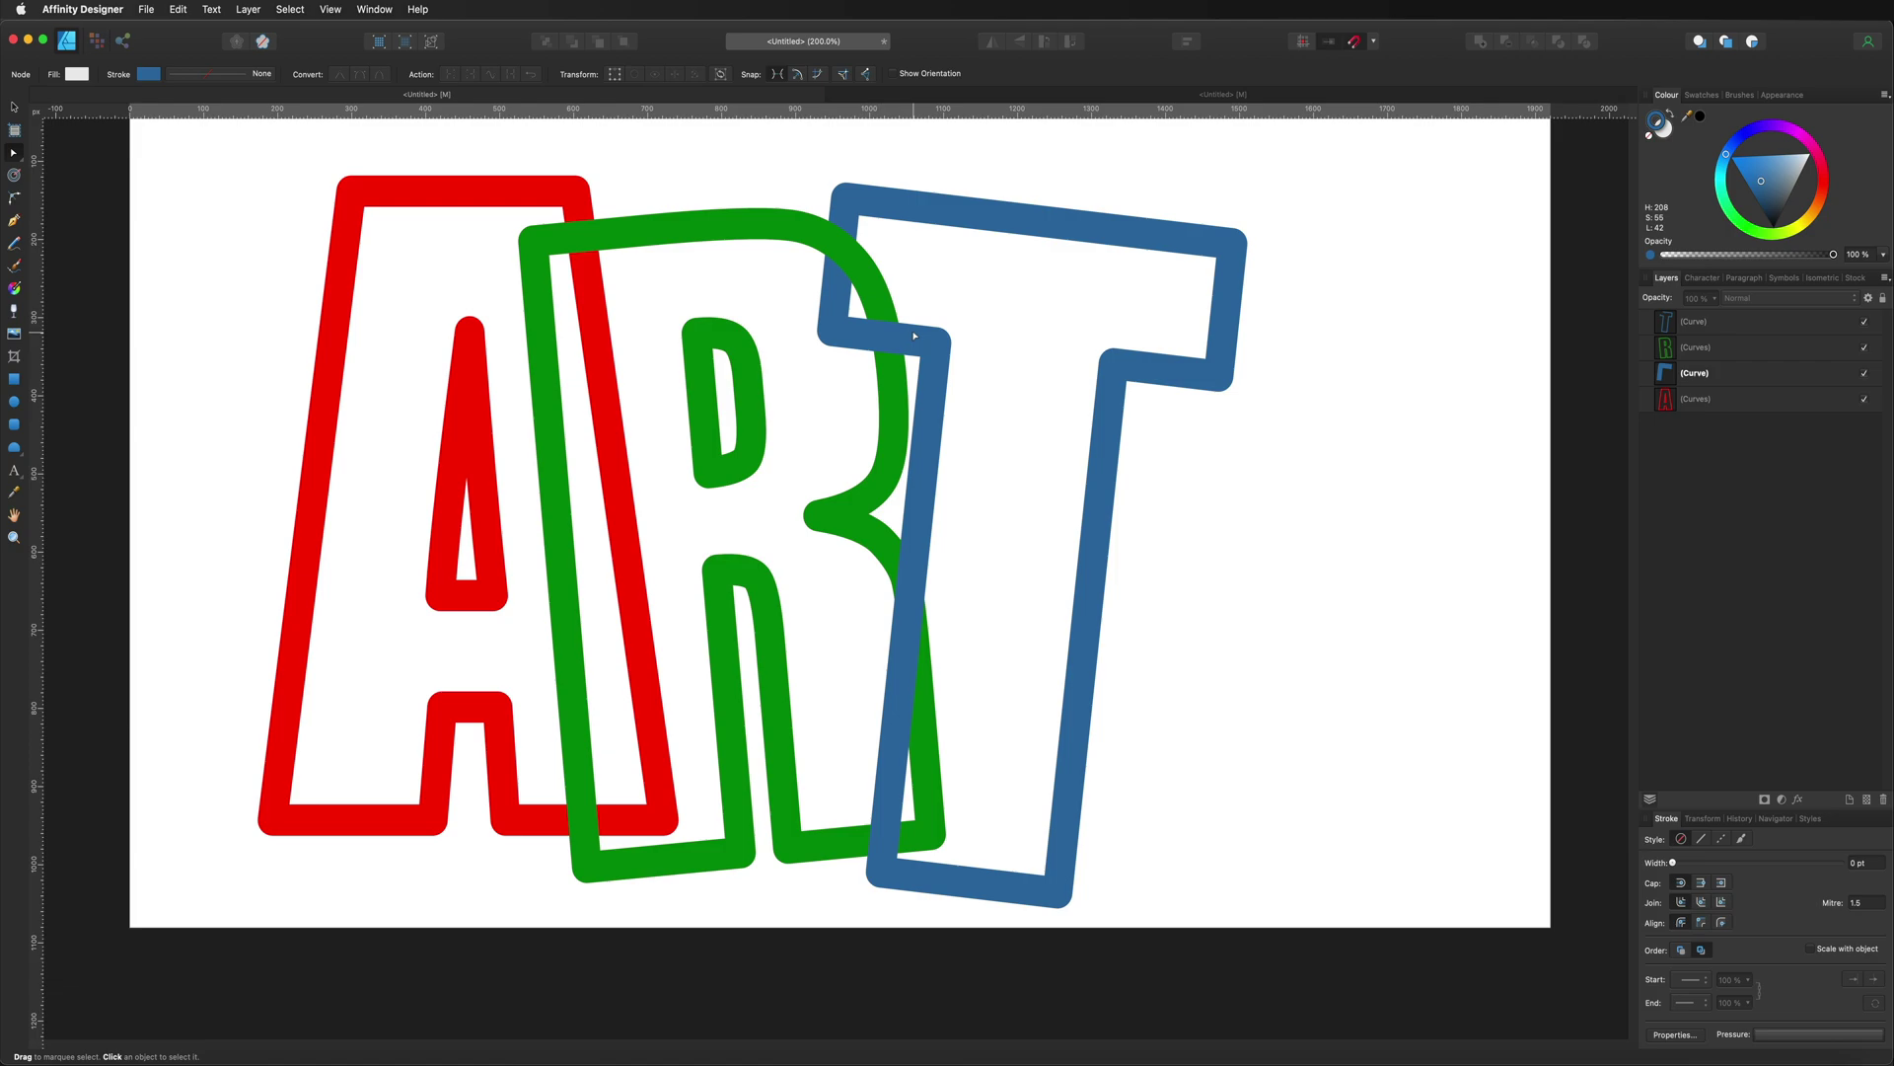
pyautogui.click(910, 497)
pyautogui.click(919, 506)
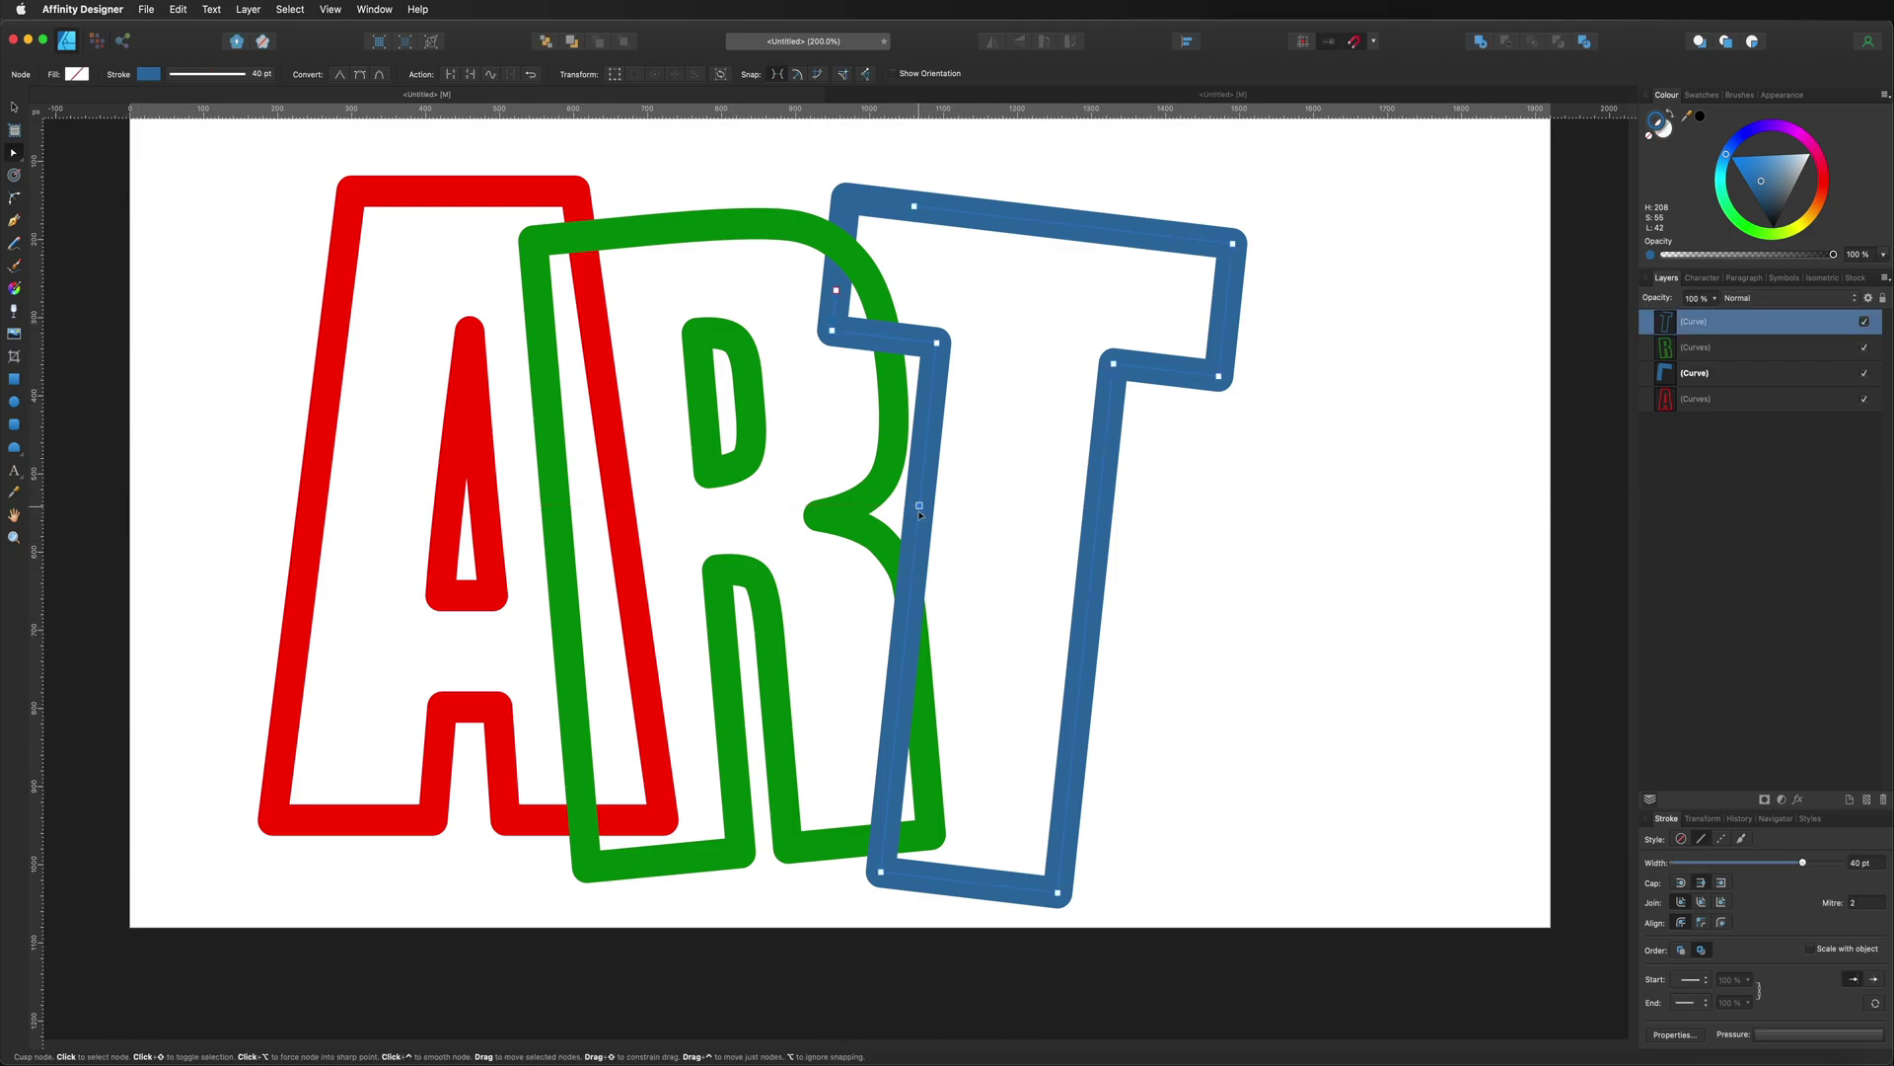
pyautogui.click(891, 785)
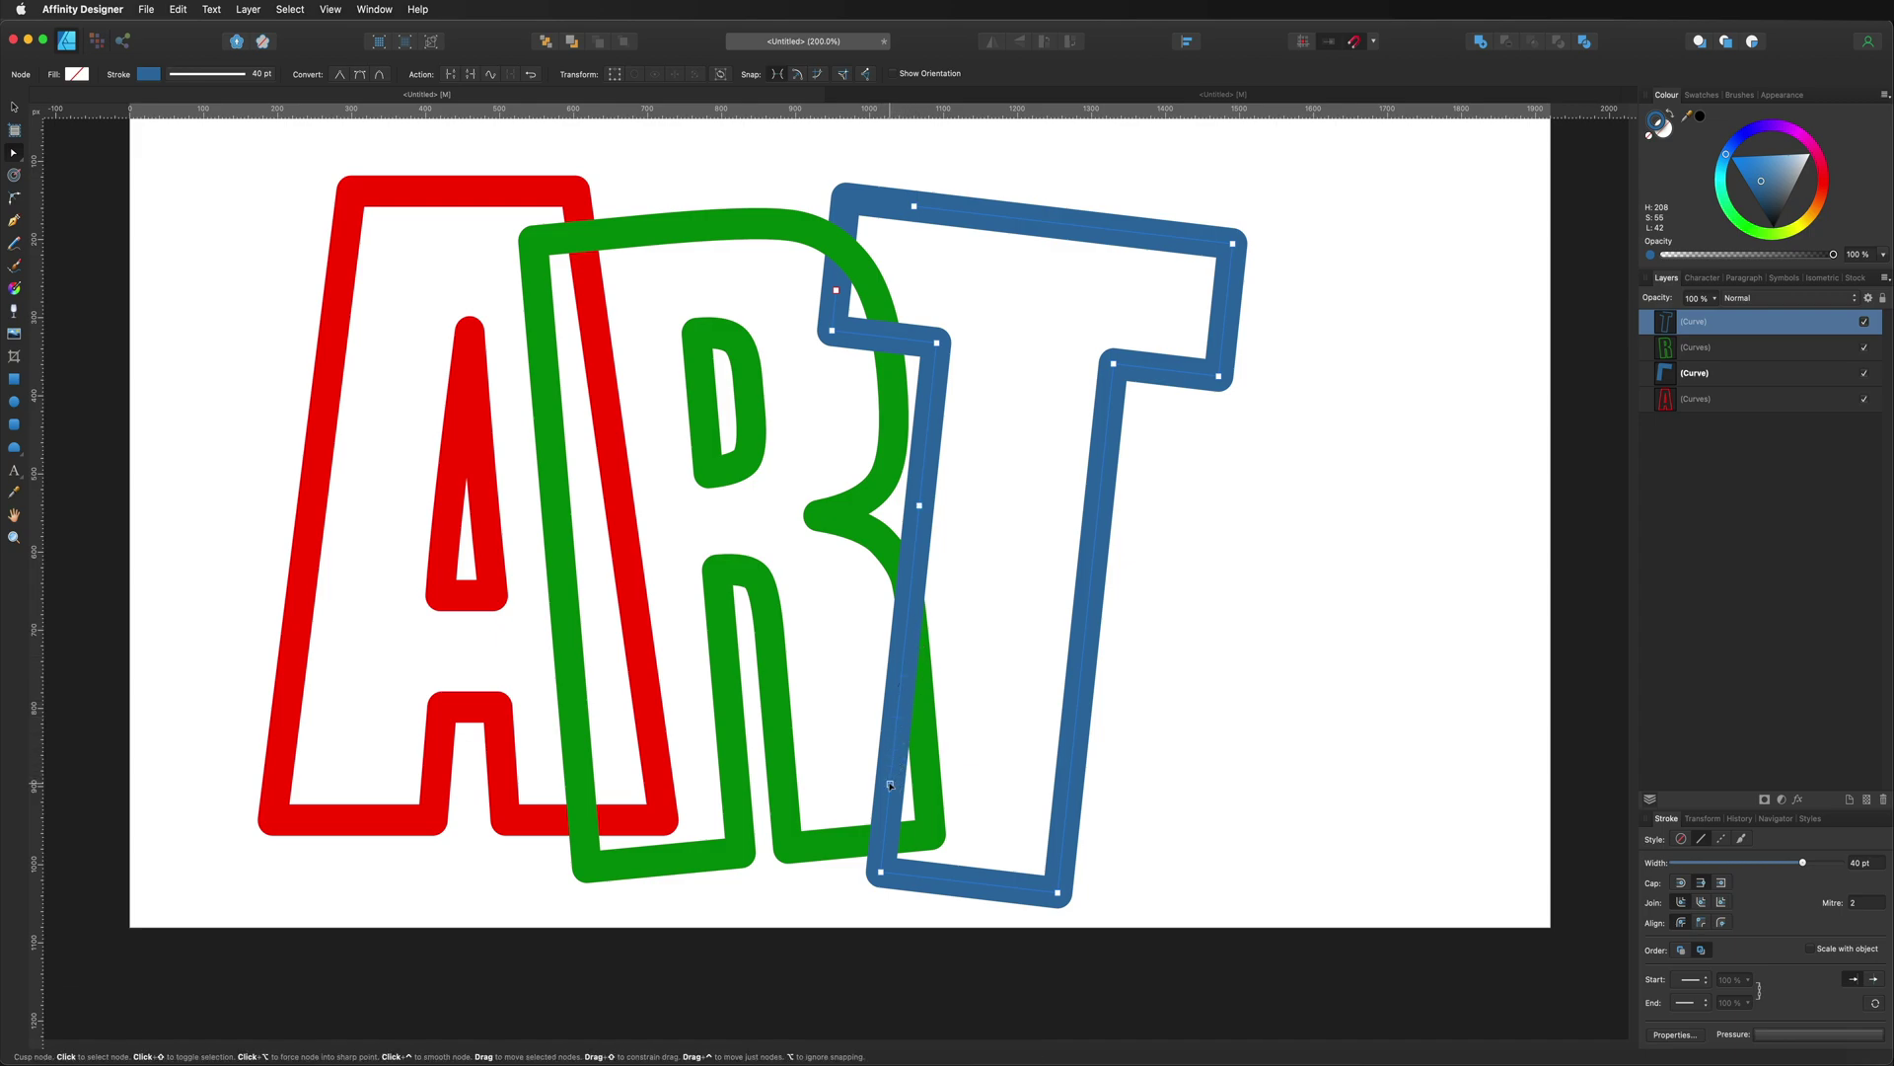
pyautogui.click(919, 506)
pyautogui.click(918, 506)
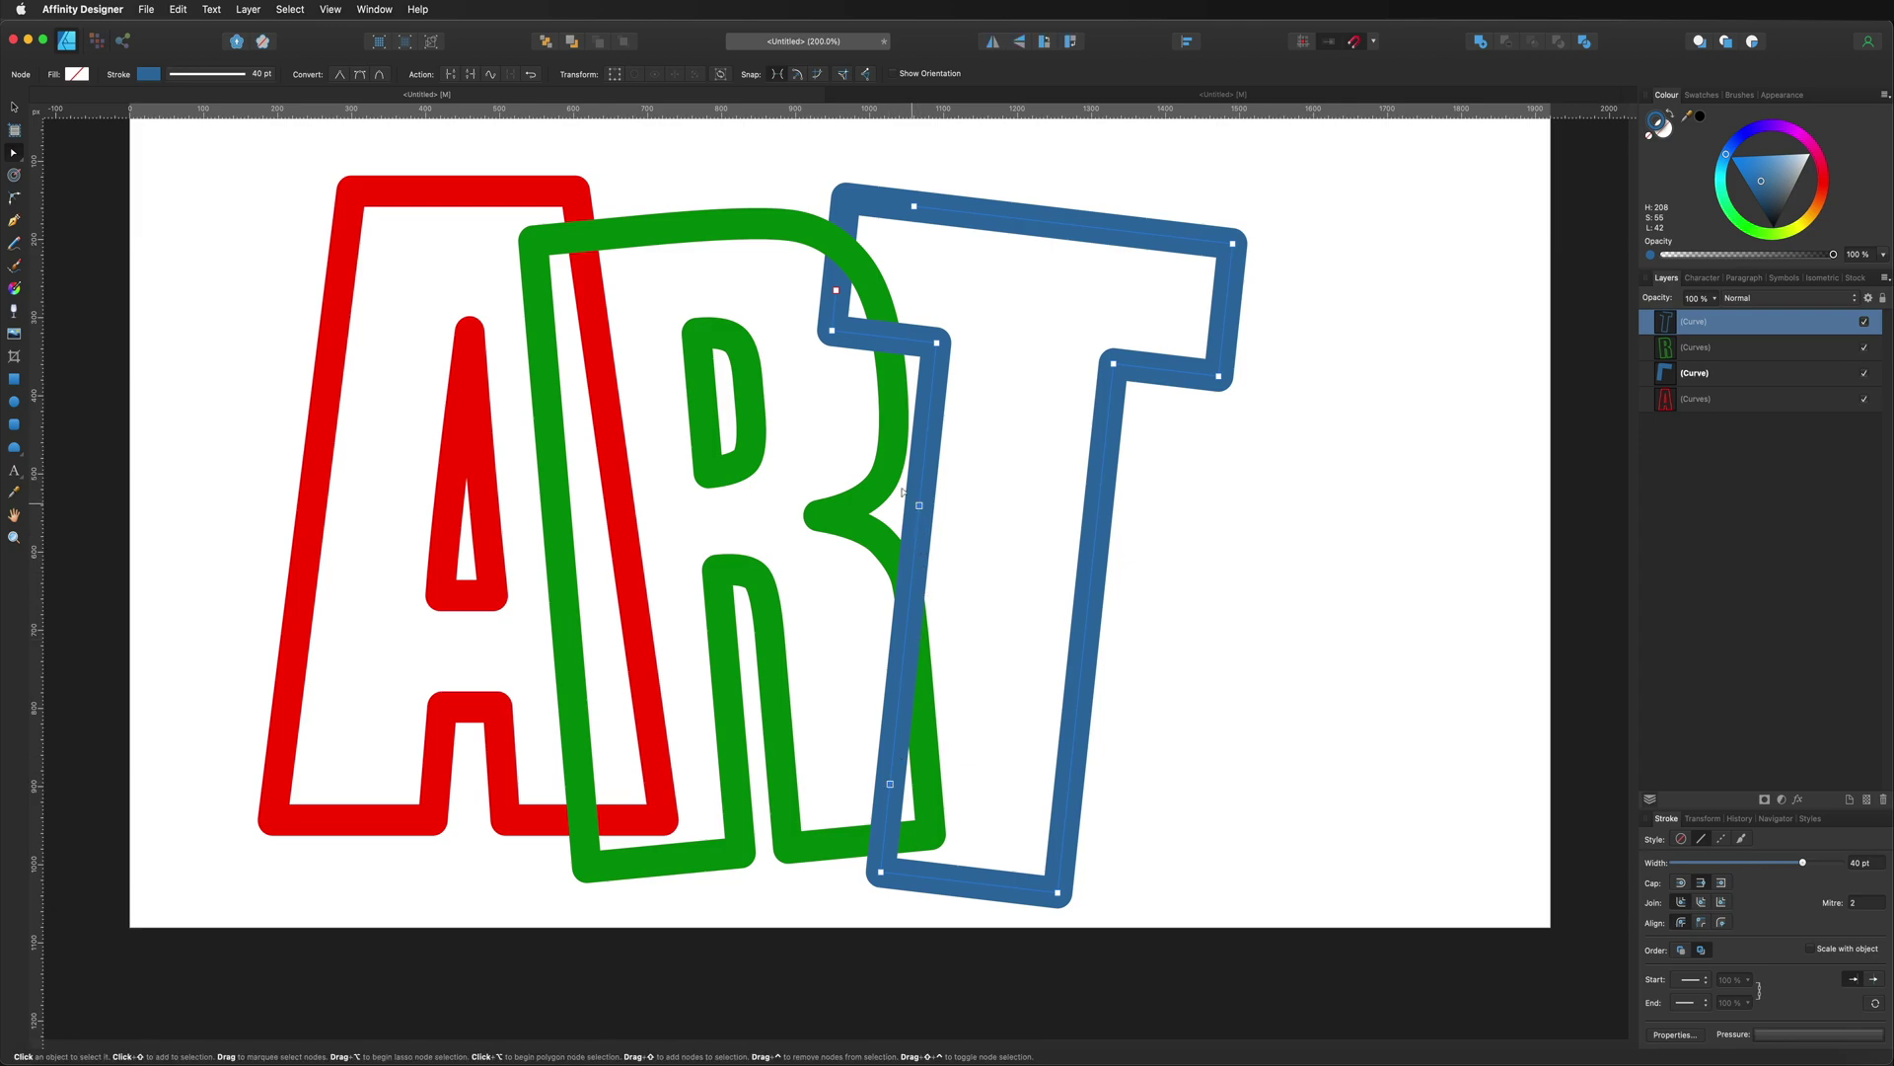
pyautogui.click(449, 75)
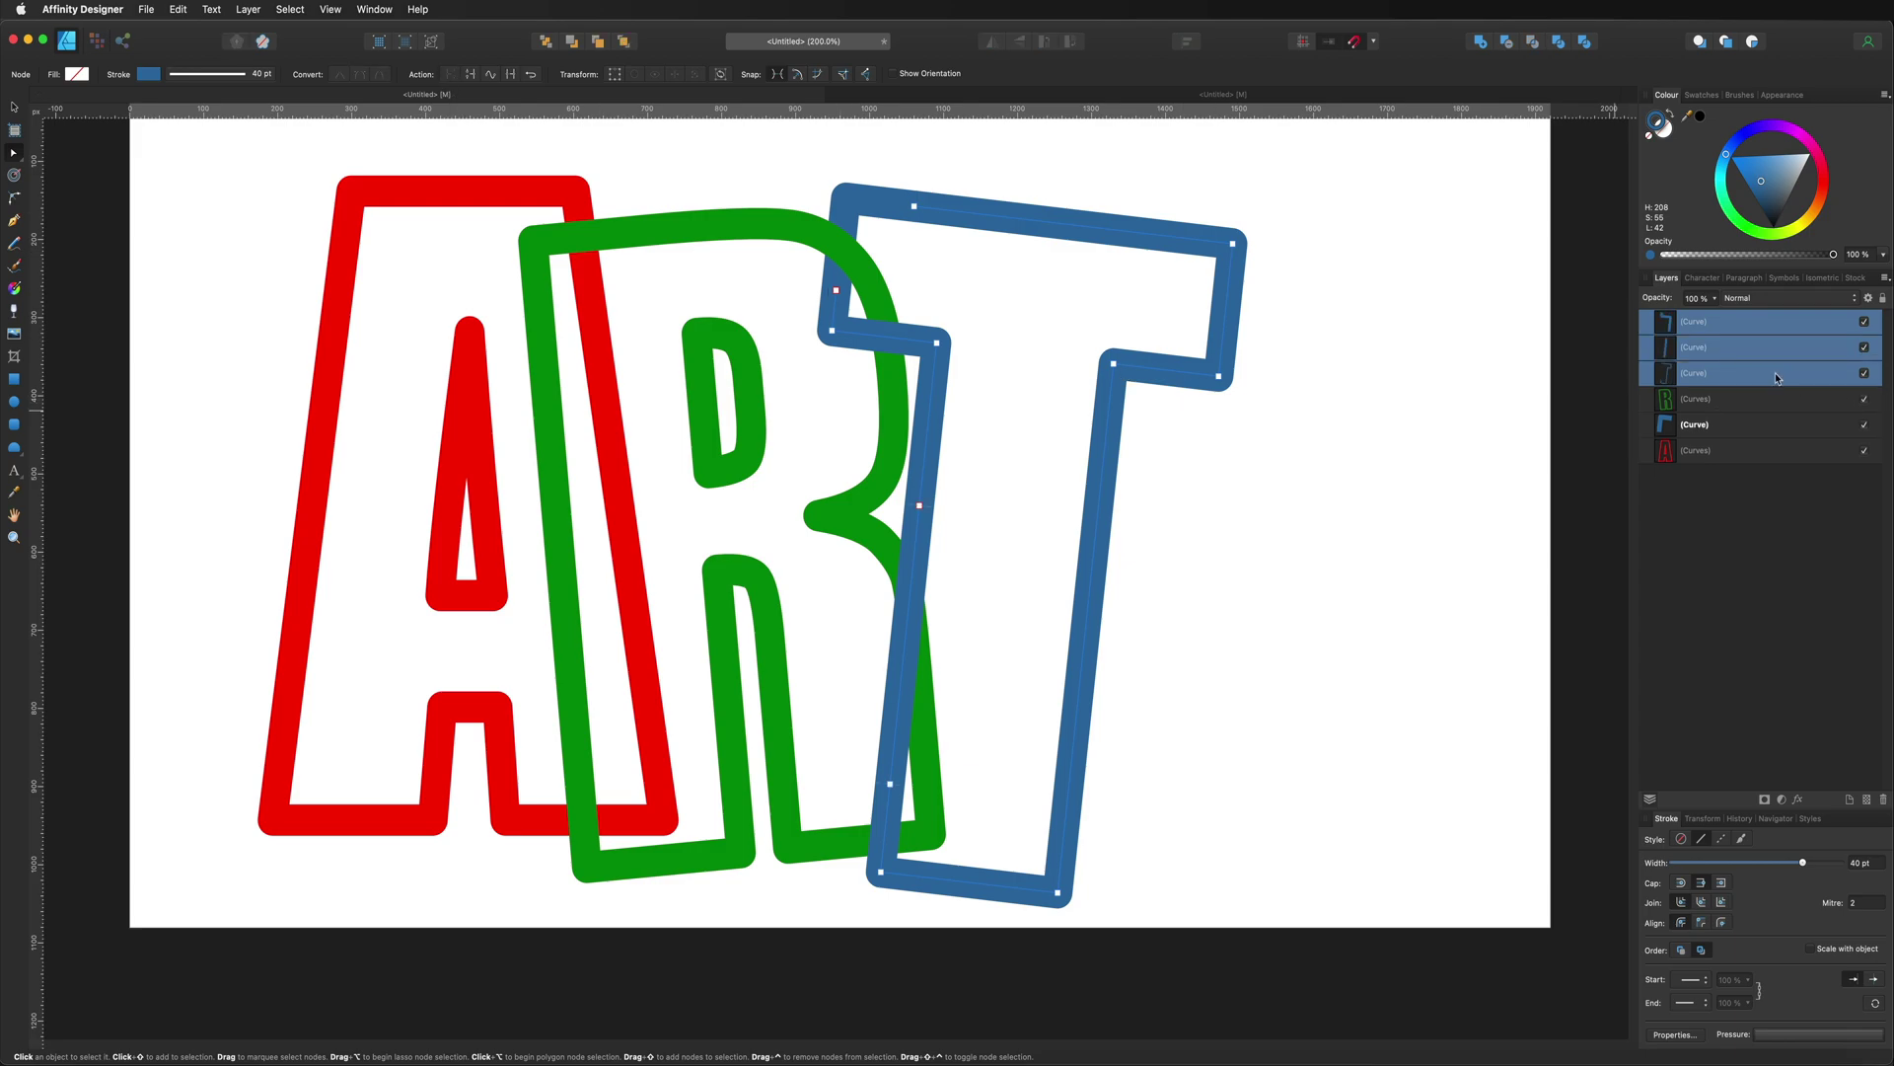
# Move the T's detached left stem segment below the green R in the layer order
pyautogui.click(1737, 350)
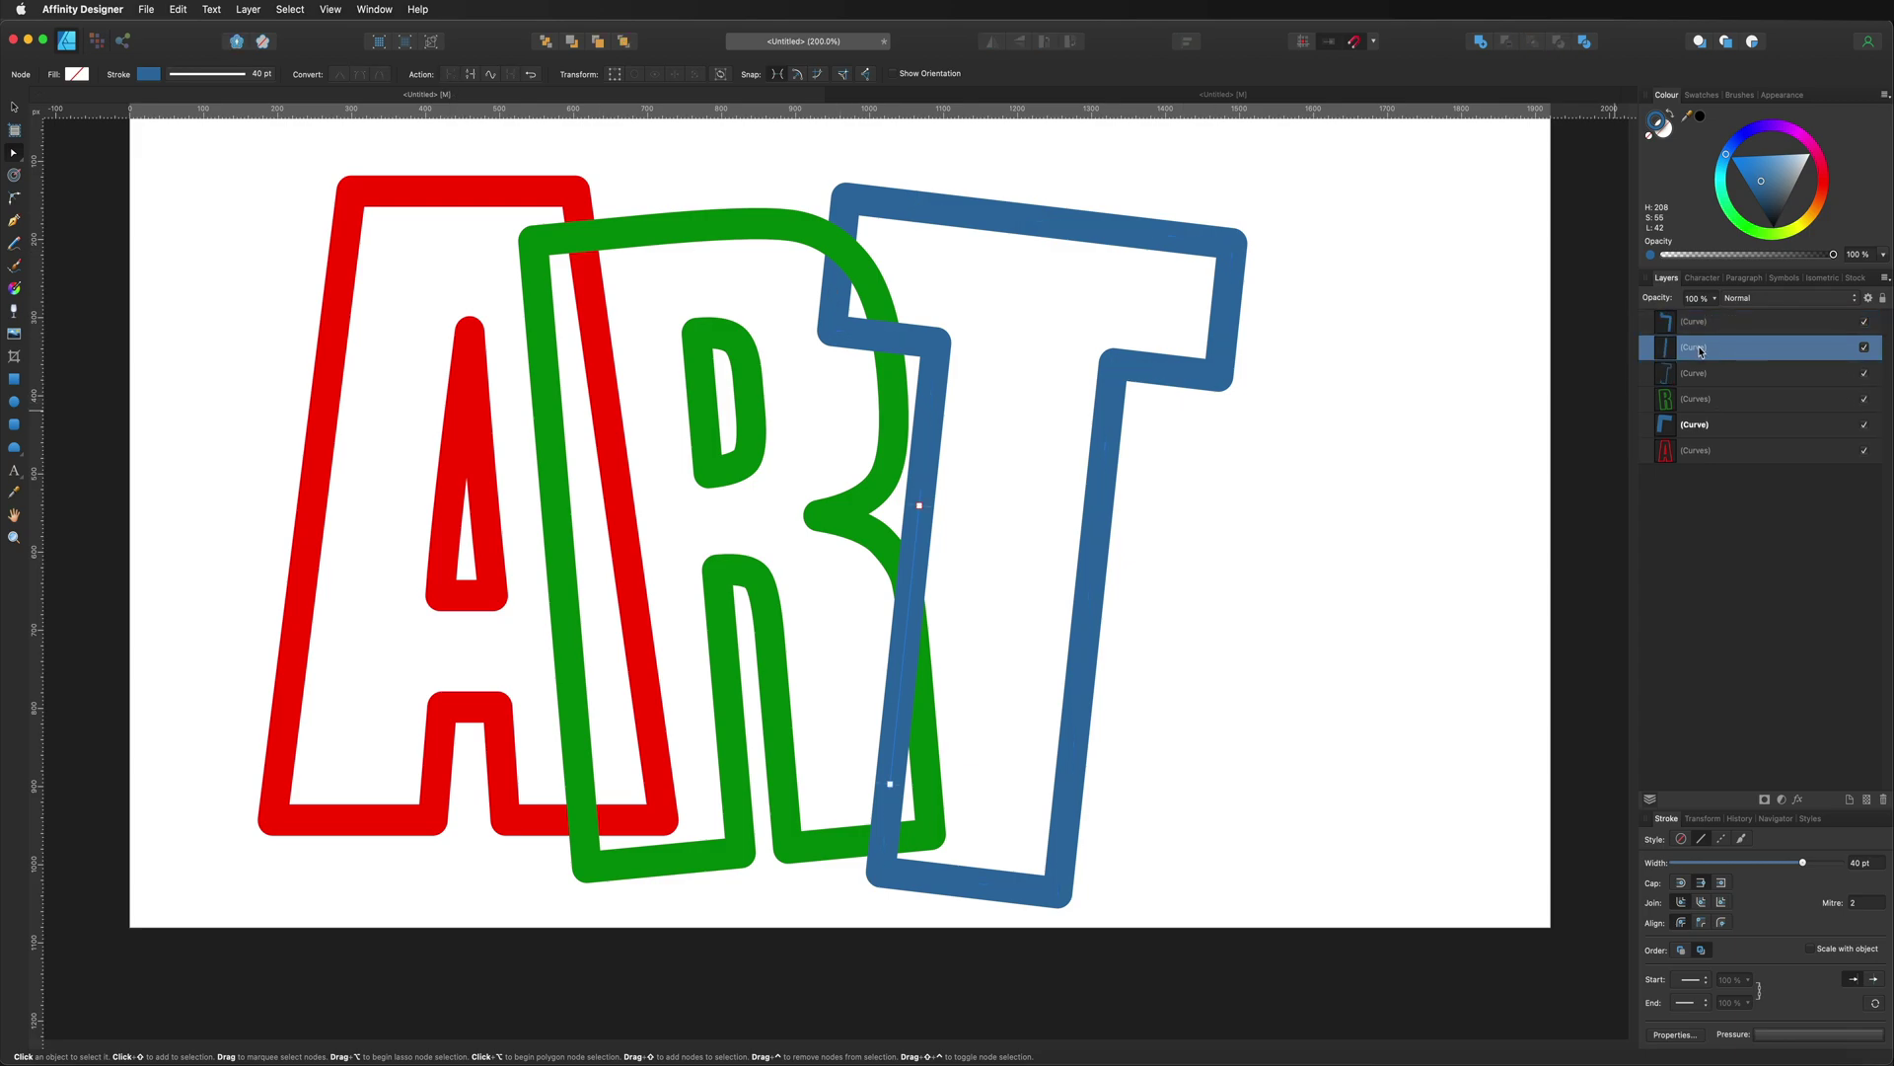
pyautogui.moveTo(1700, 351); pyautogui.dragTo(1697, 413)
pyautogui.click(1476, 383)
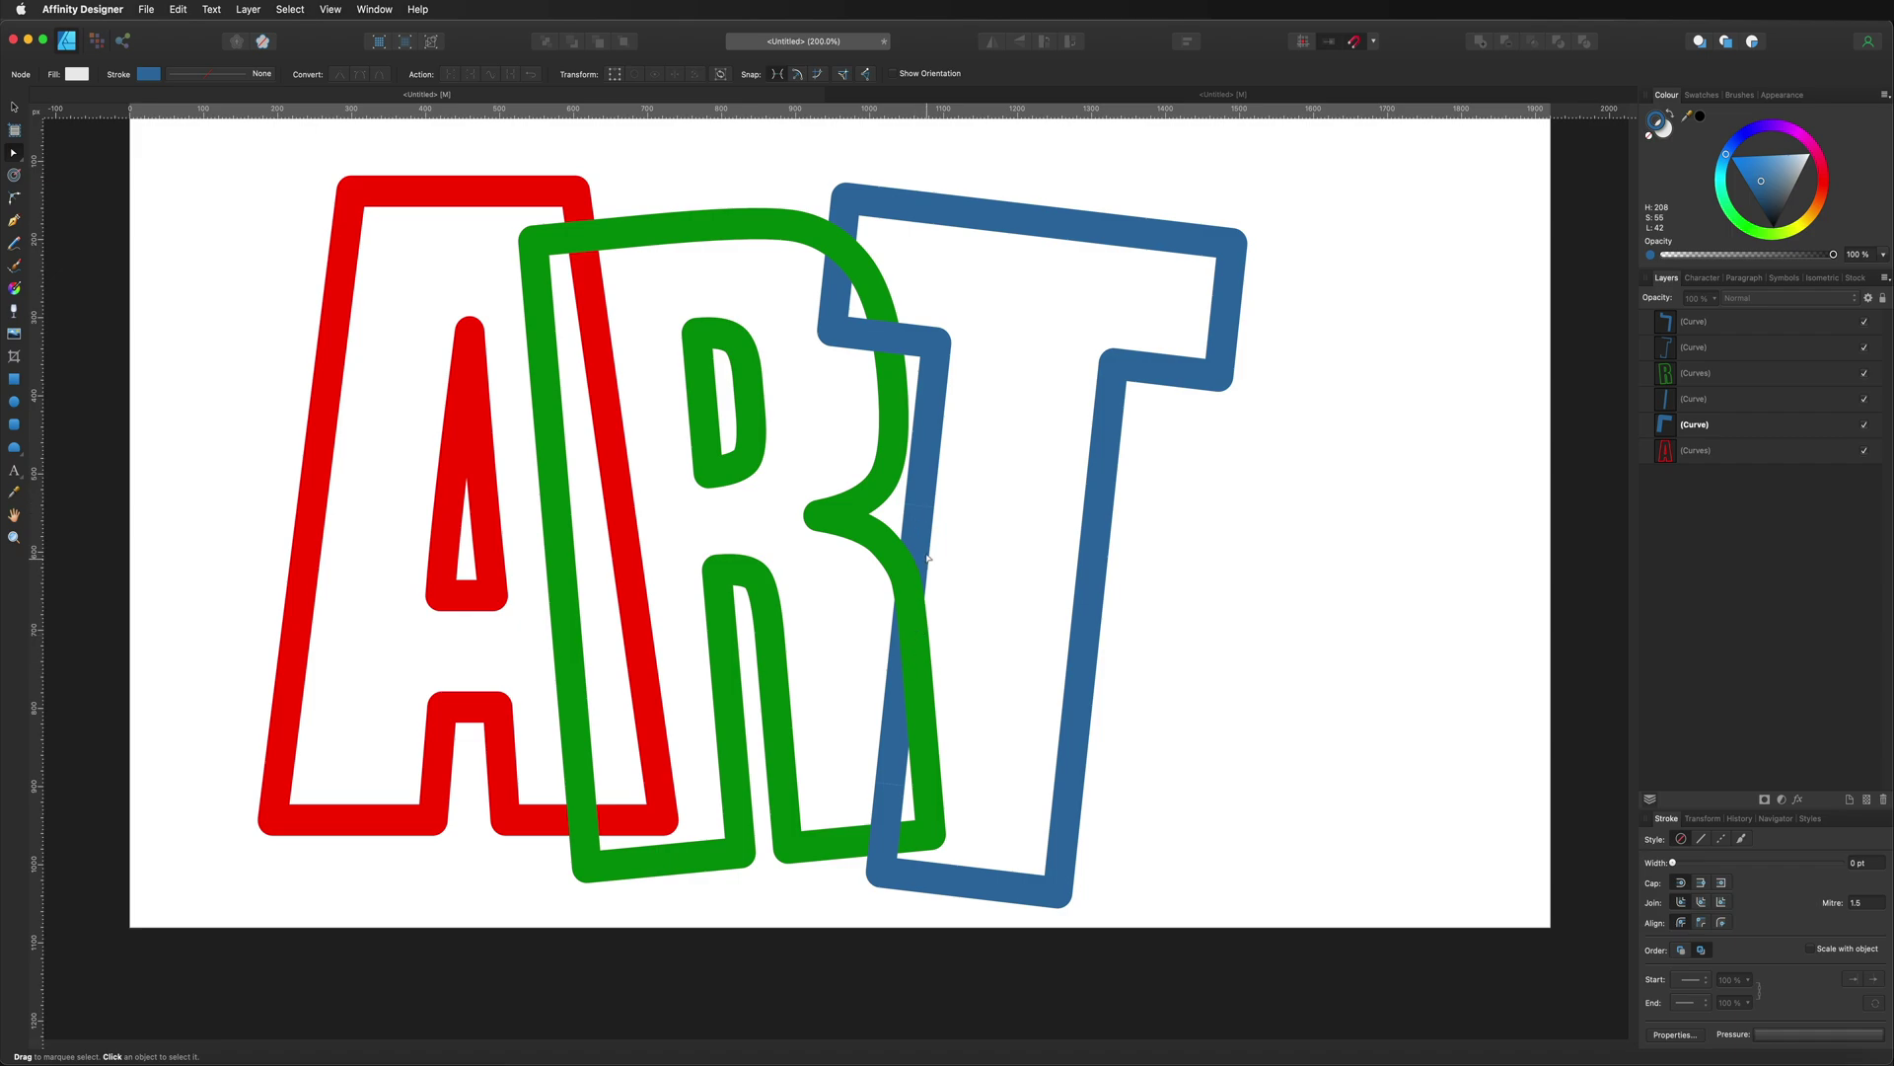
# Extend both end nodes of the T's left stem segment slightly past the breaks to hide the seams
pyautogui.click(1695, 399)
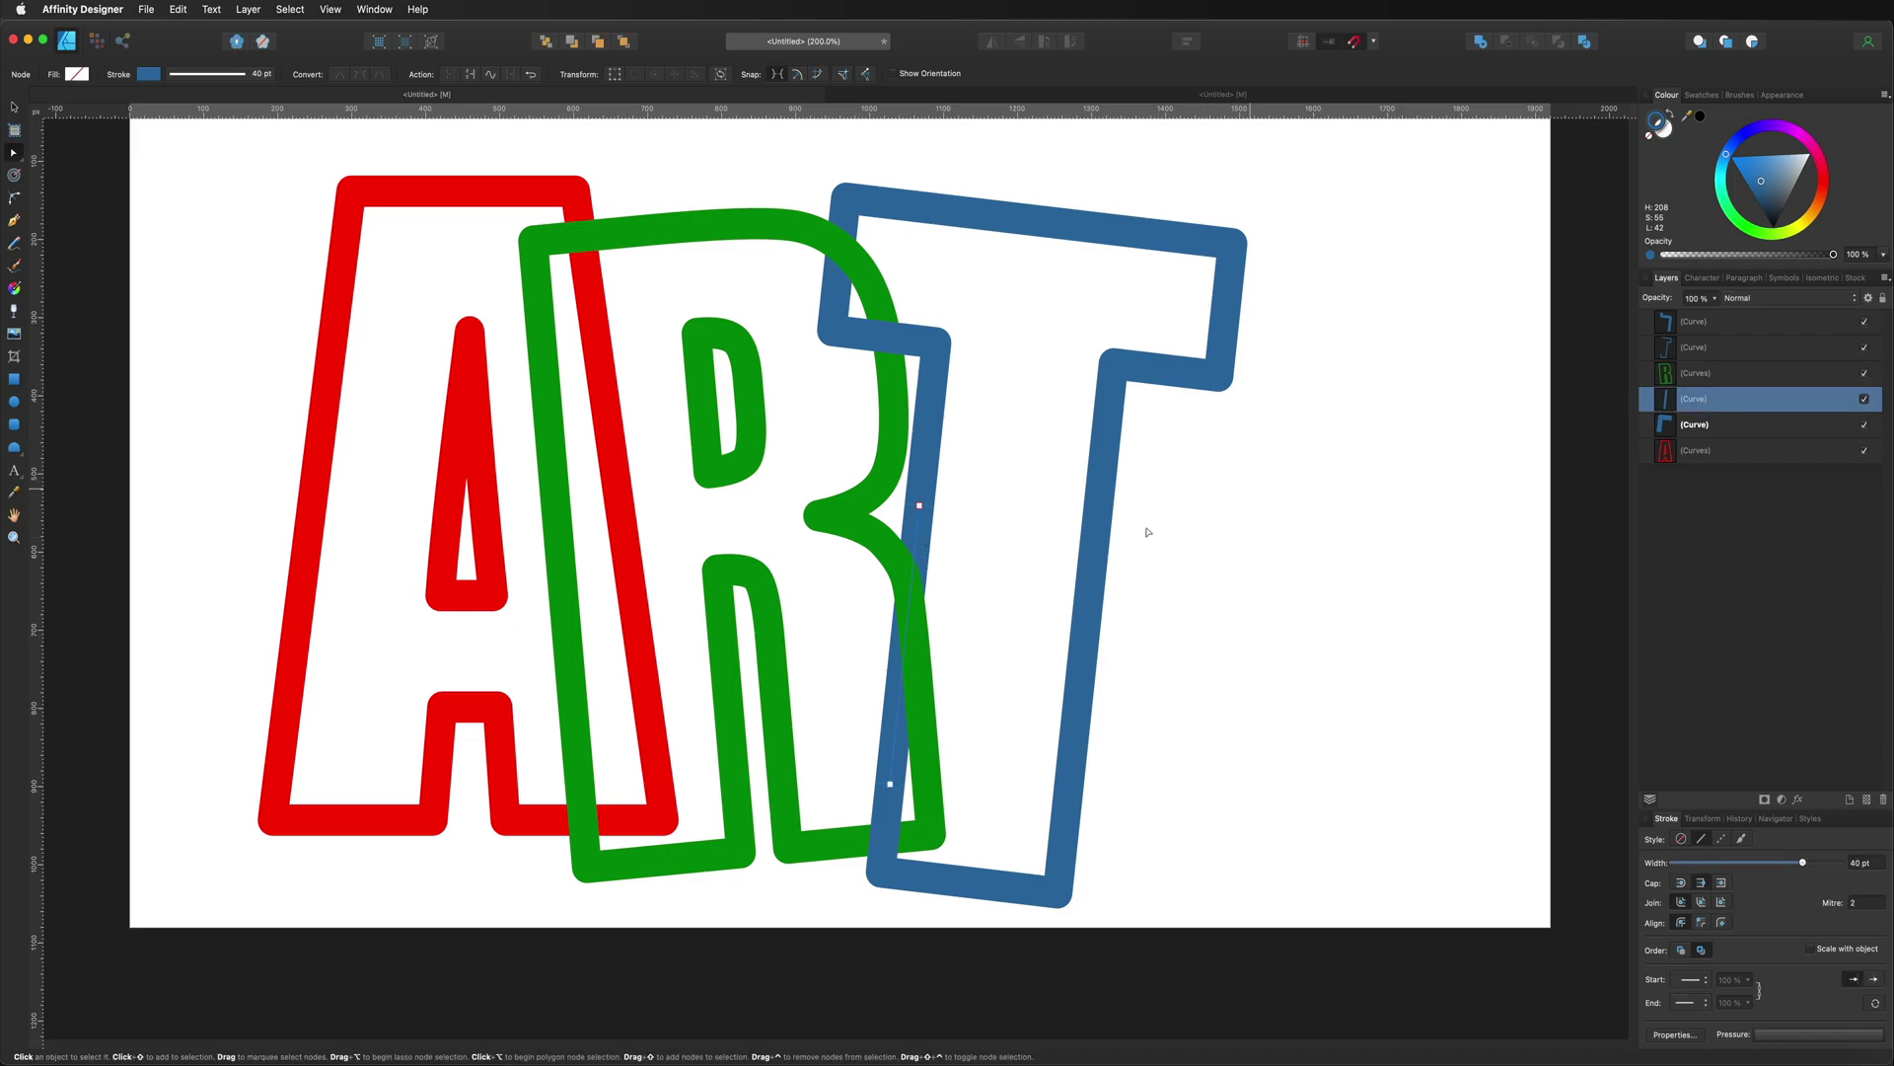
pyautogui.scroll(5, 919, 508)
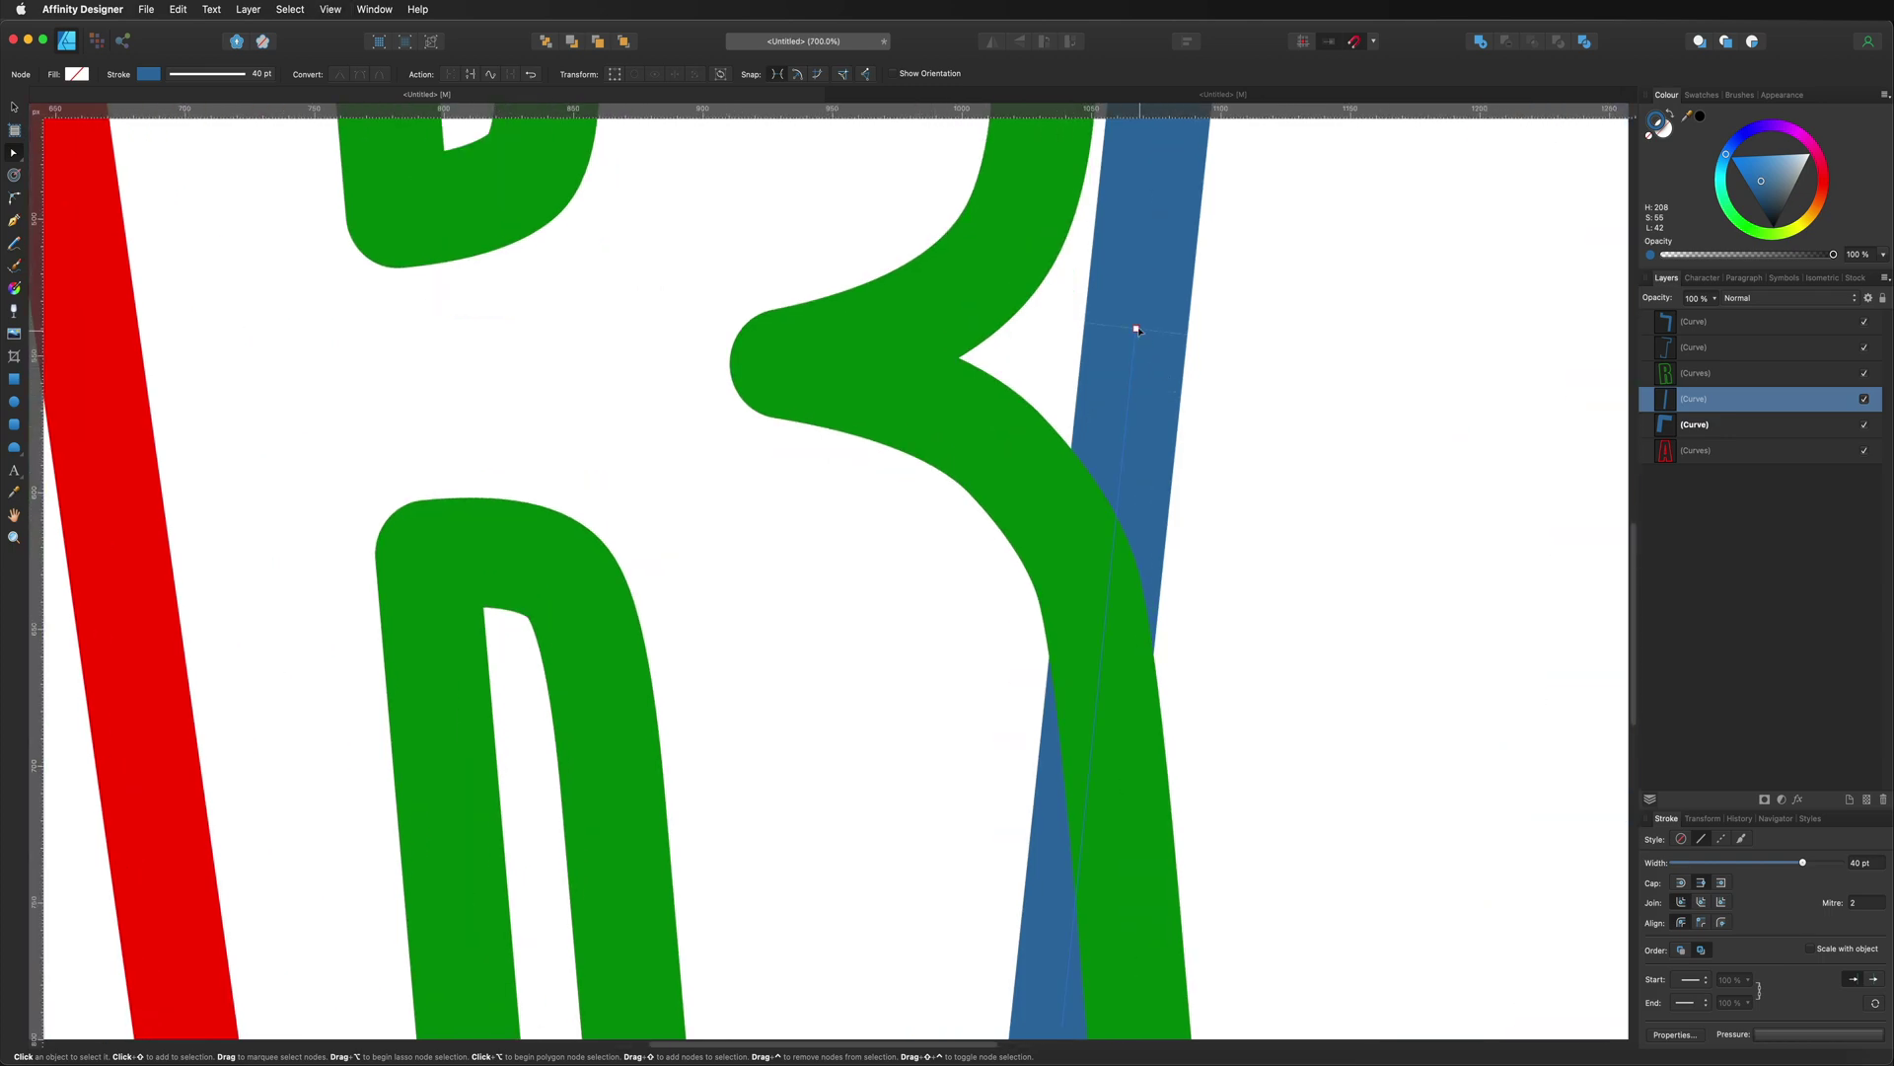
pyautogui.click(1137, 328)
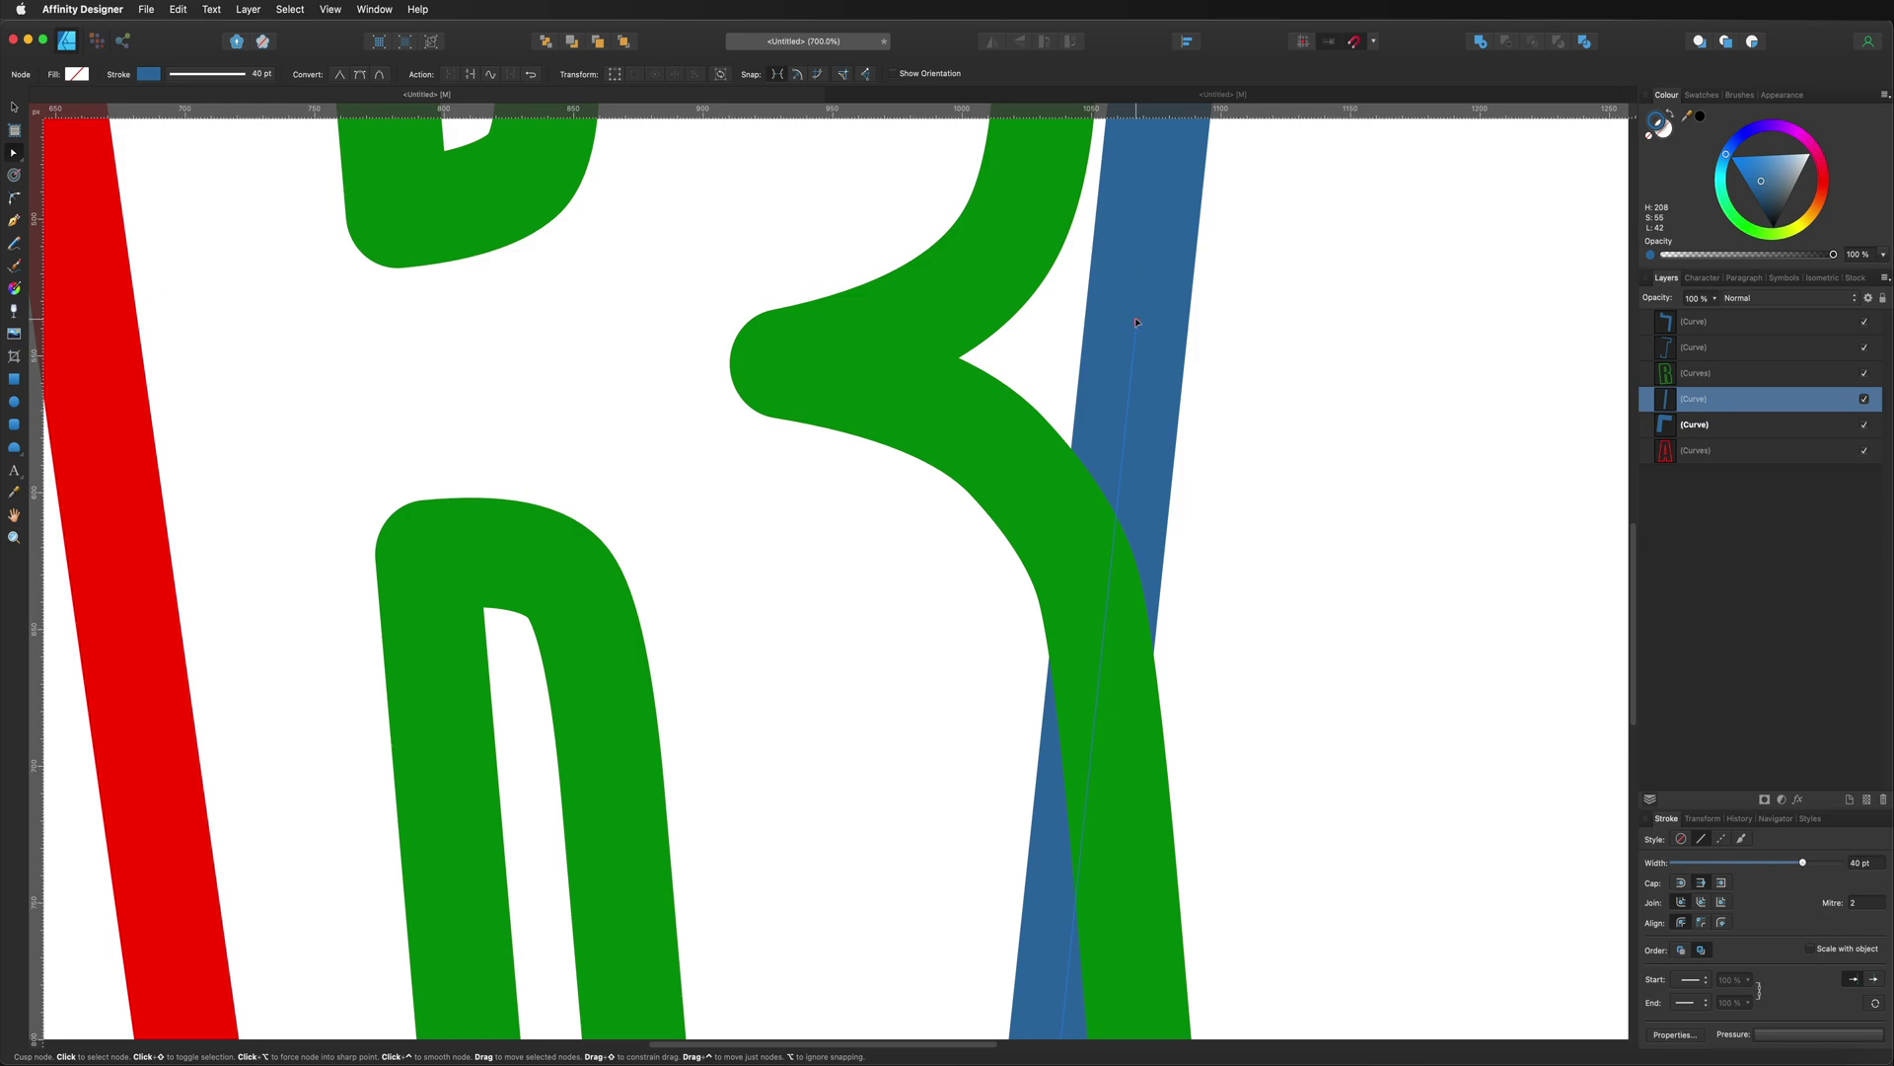
pyautogui.scroll(-8, 1136, 331)
pyautogui.scroll(-5, 1137, 333)
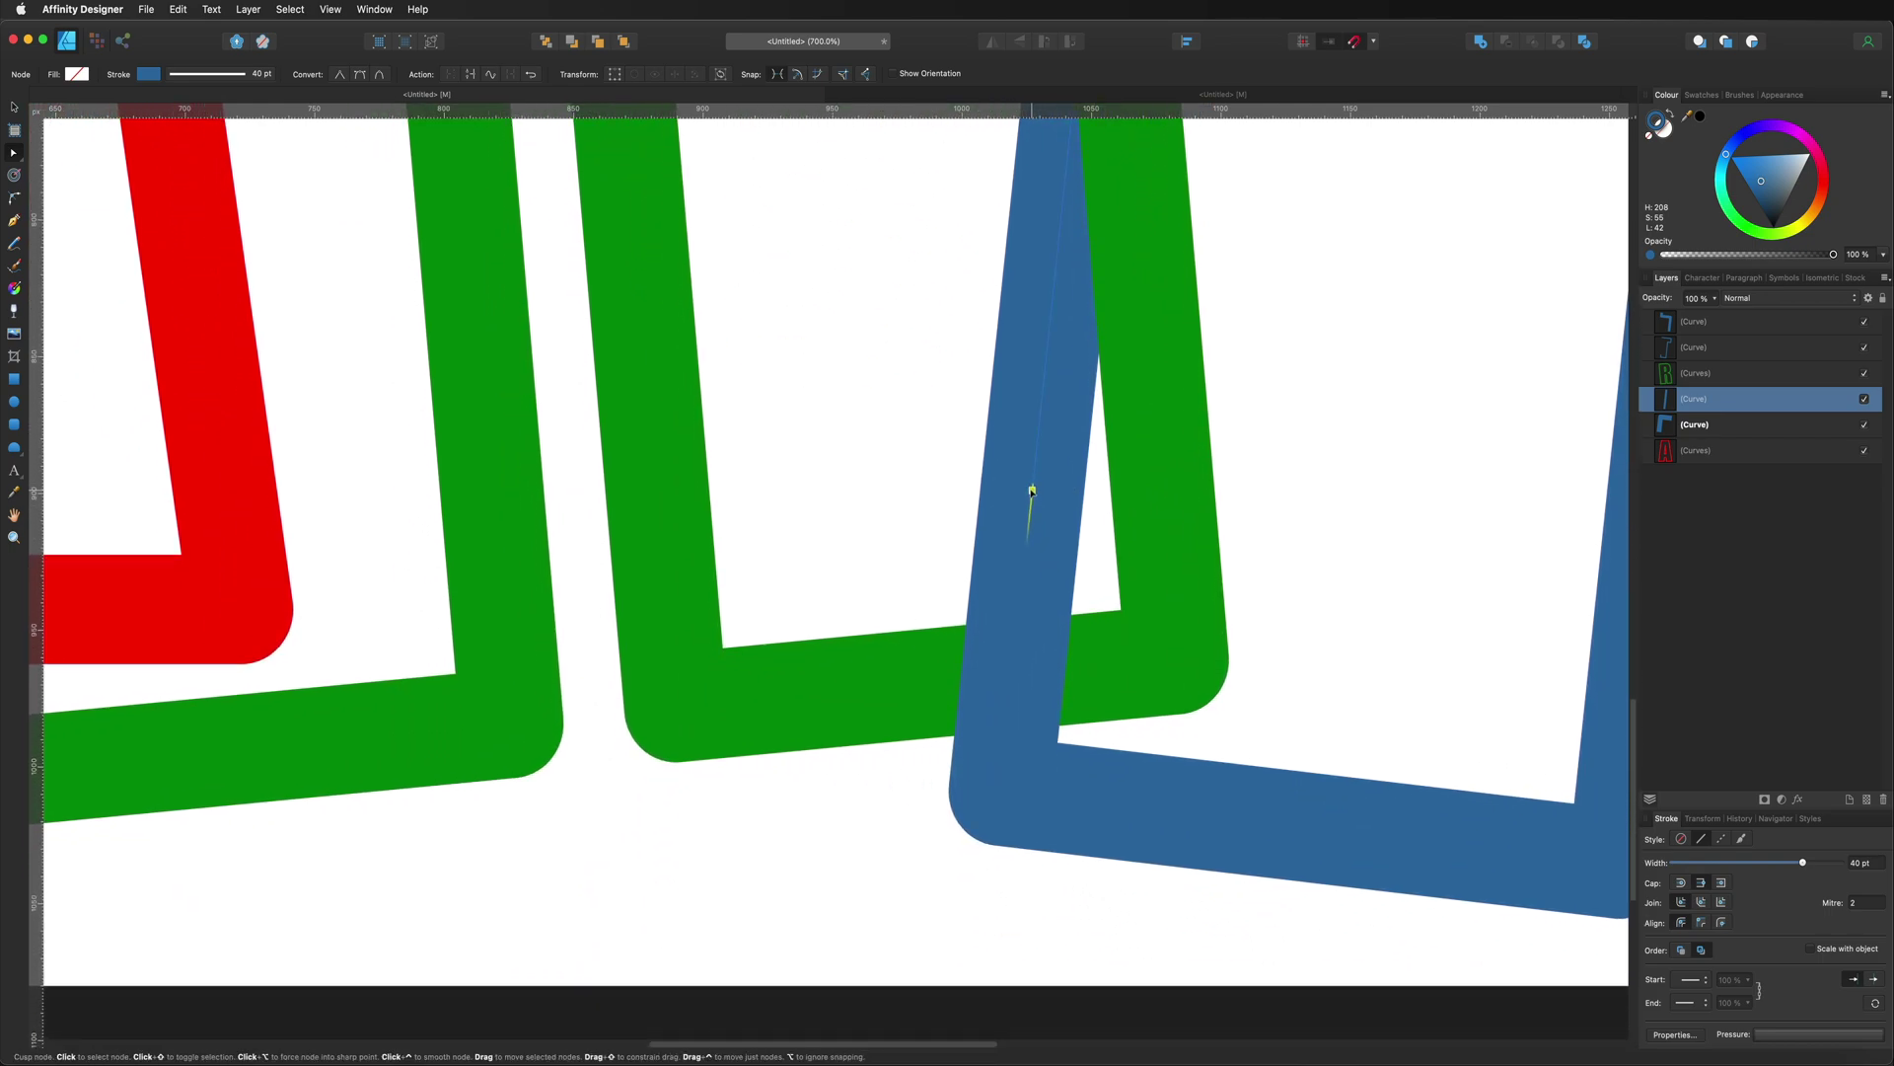
pyautogui.click(1321, 491)
pyautogui.scroll(10, 1321, 491)
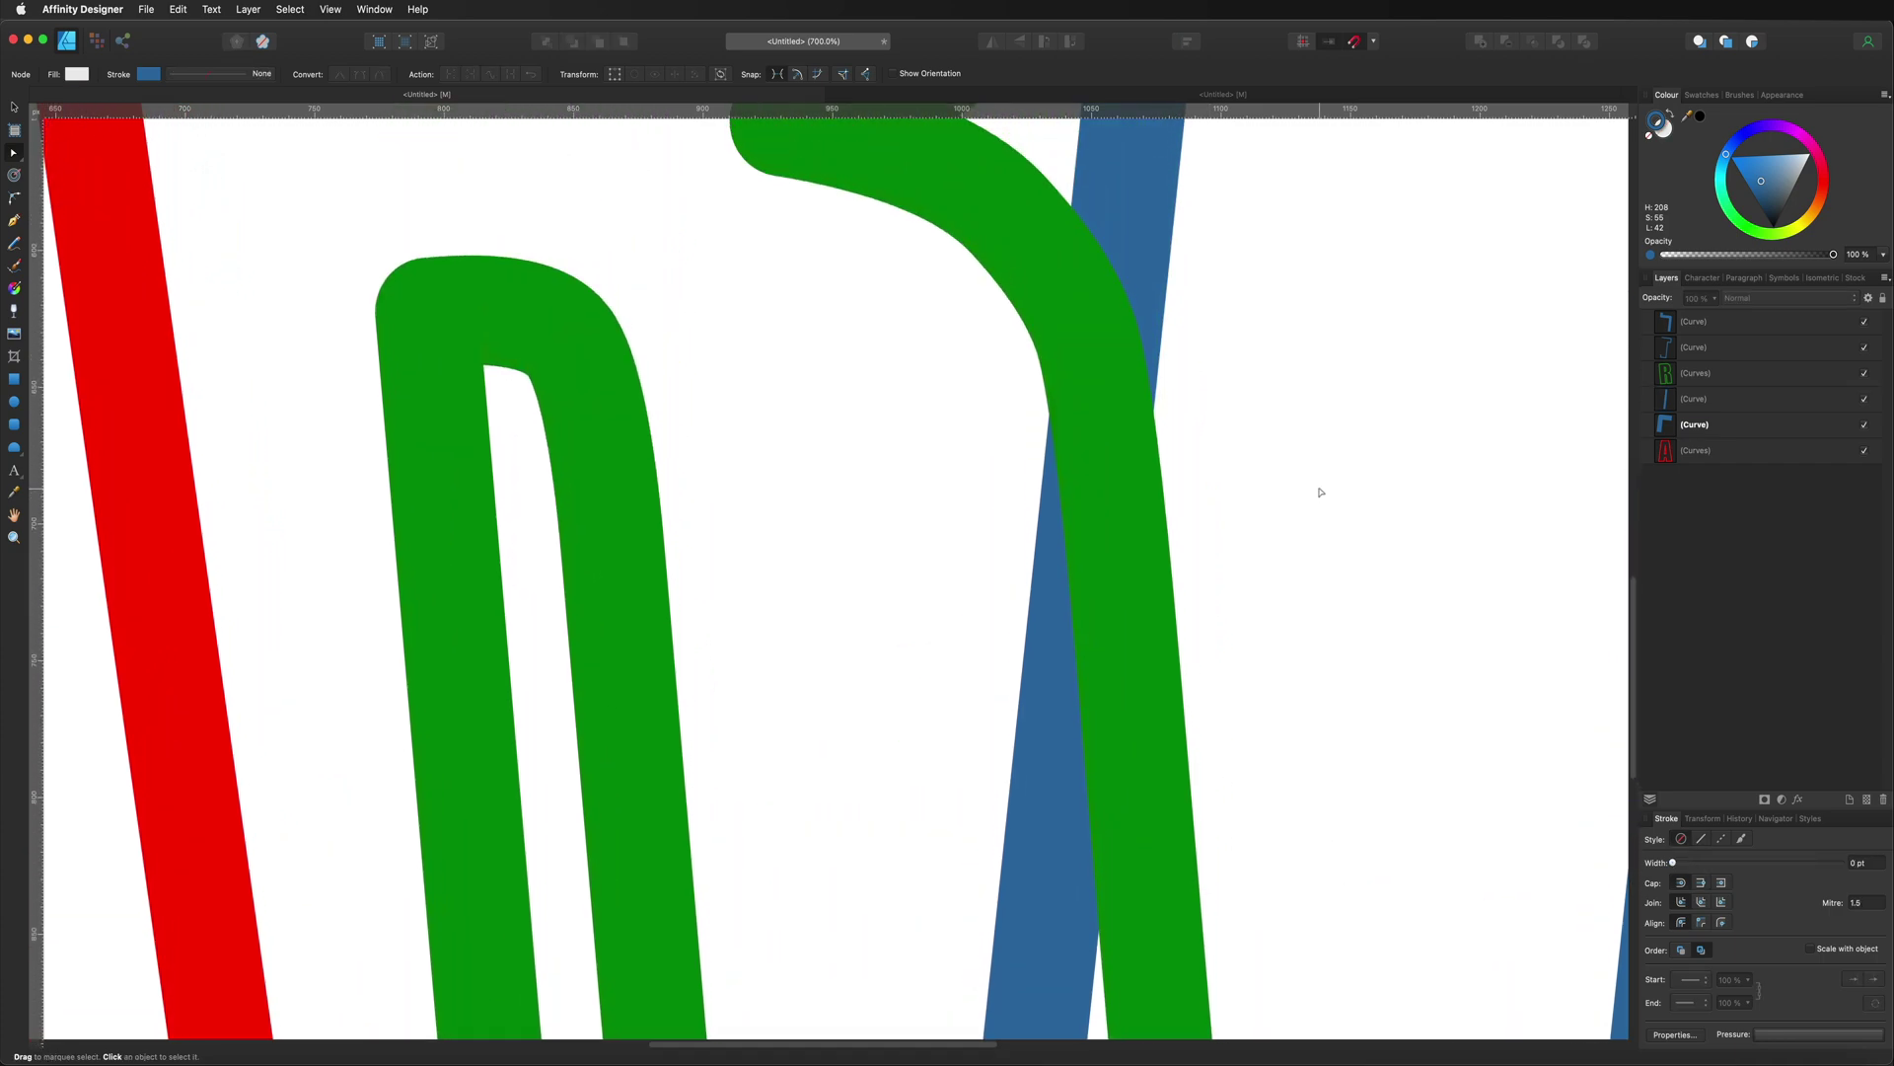
pyautogui.press('super+0')
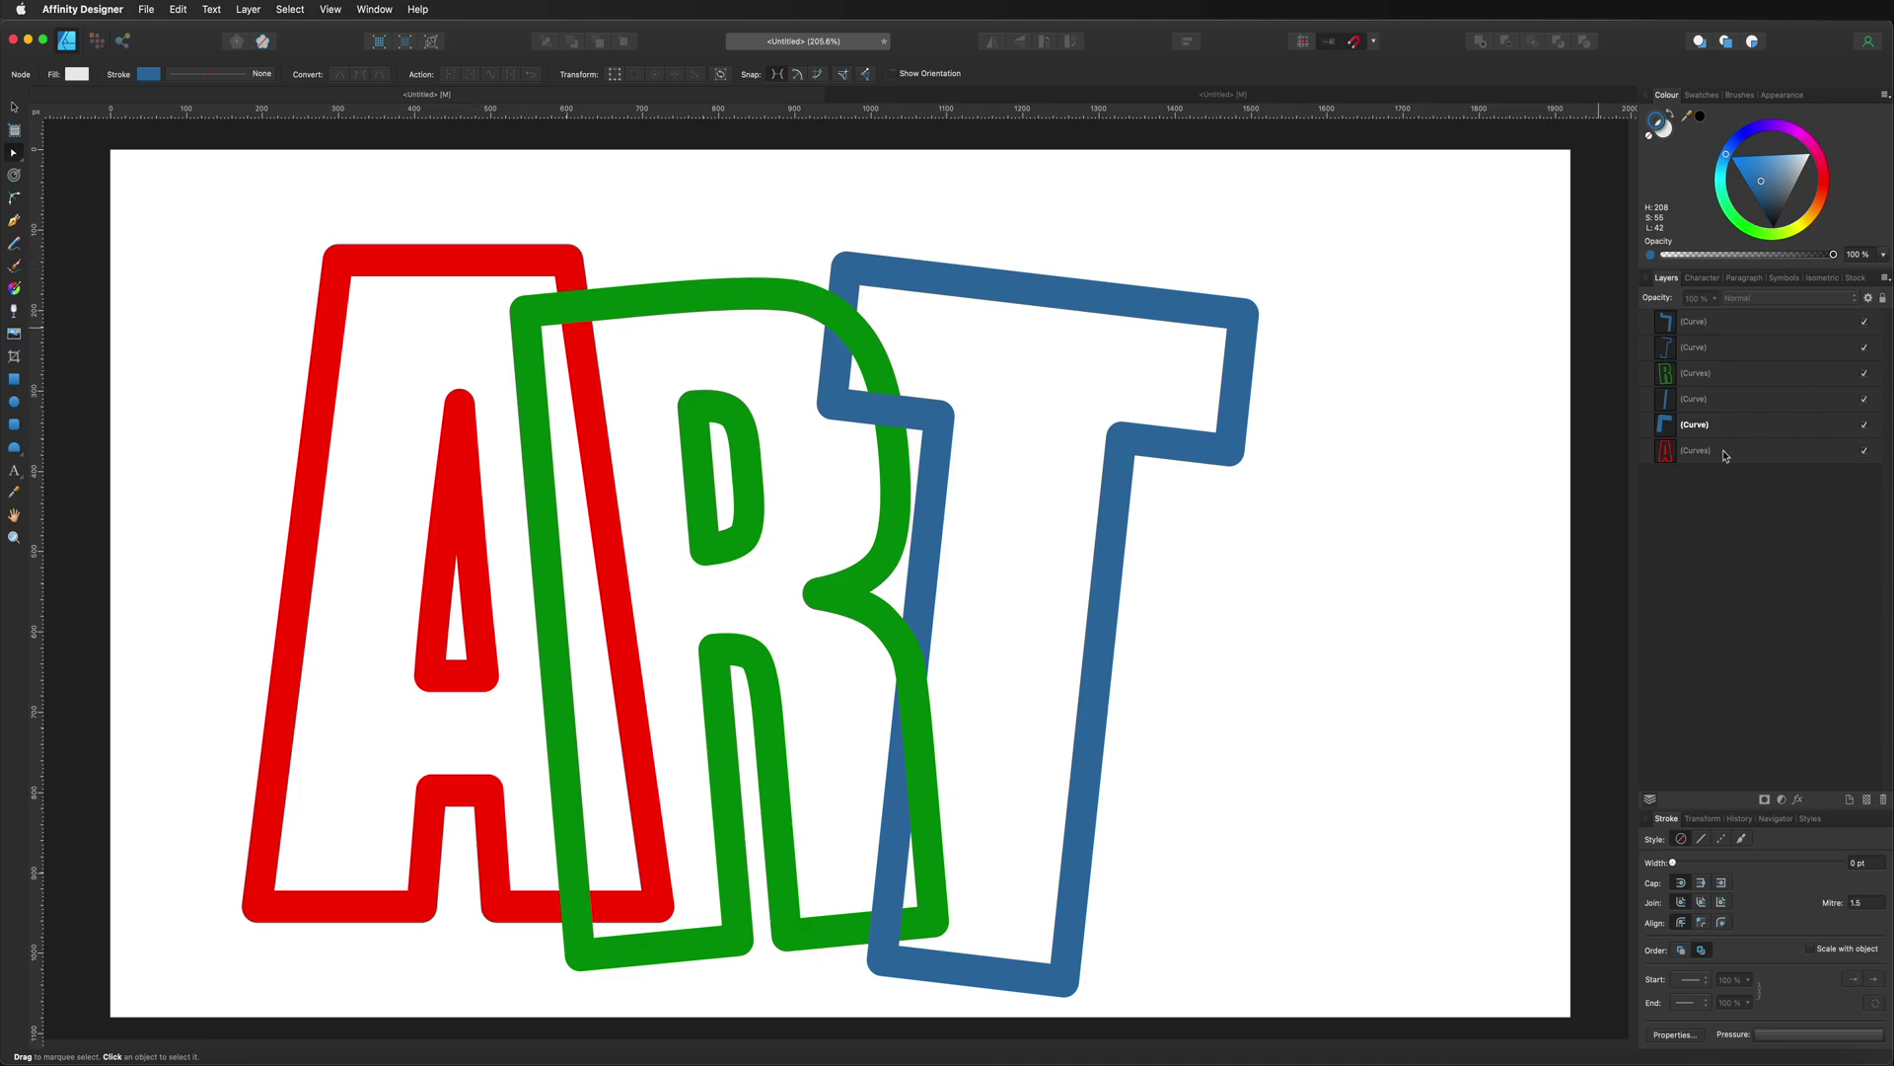
# Add nodes on the A's lower-right foot on both sides of the R's stem and break the curve at them
pyautogui.click(1694, 455)
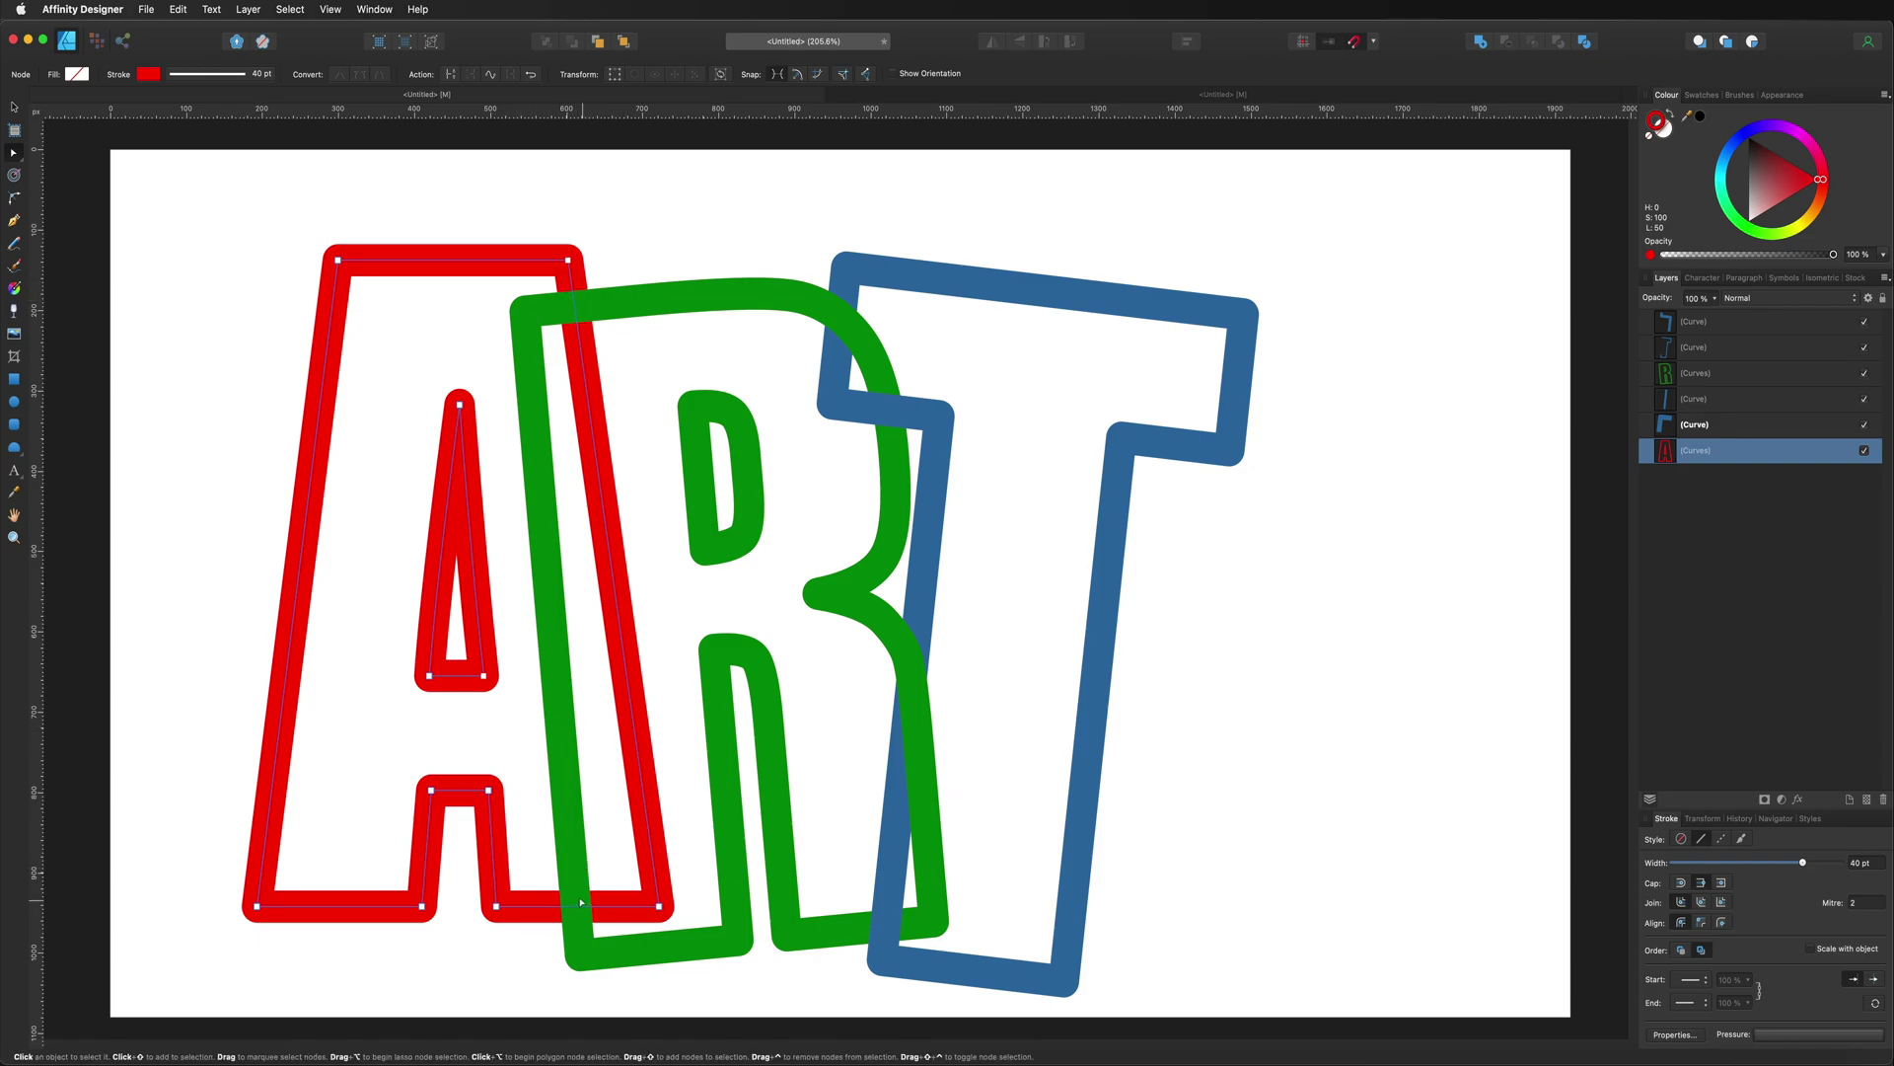
pyautogui.click(540, 906)
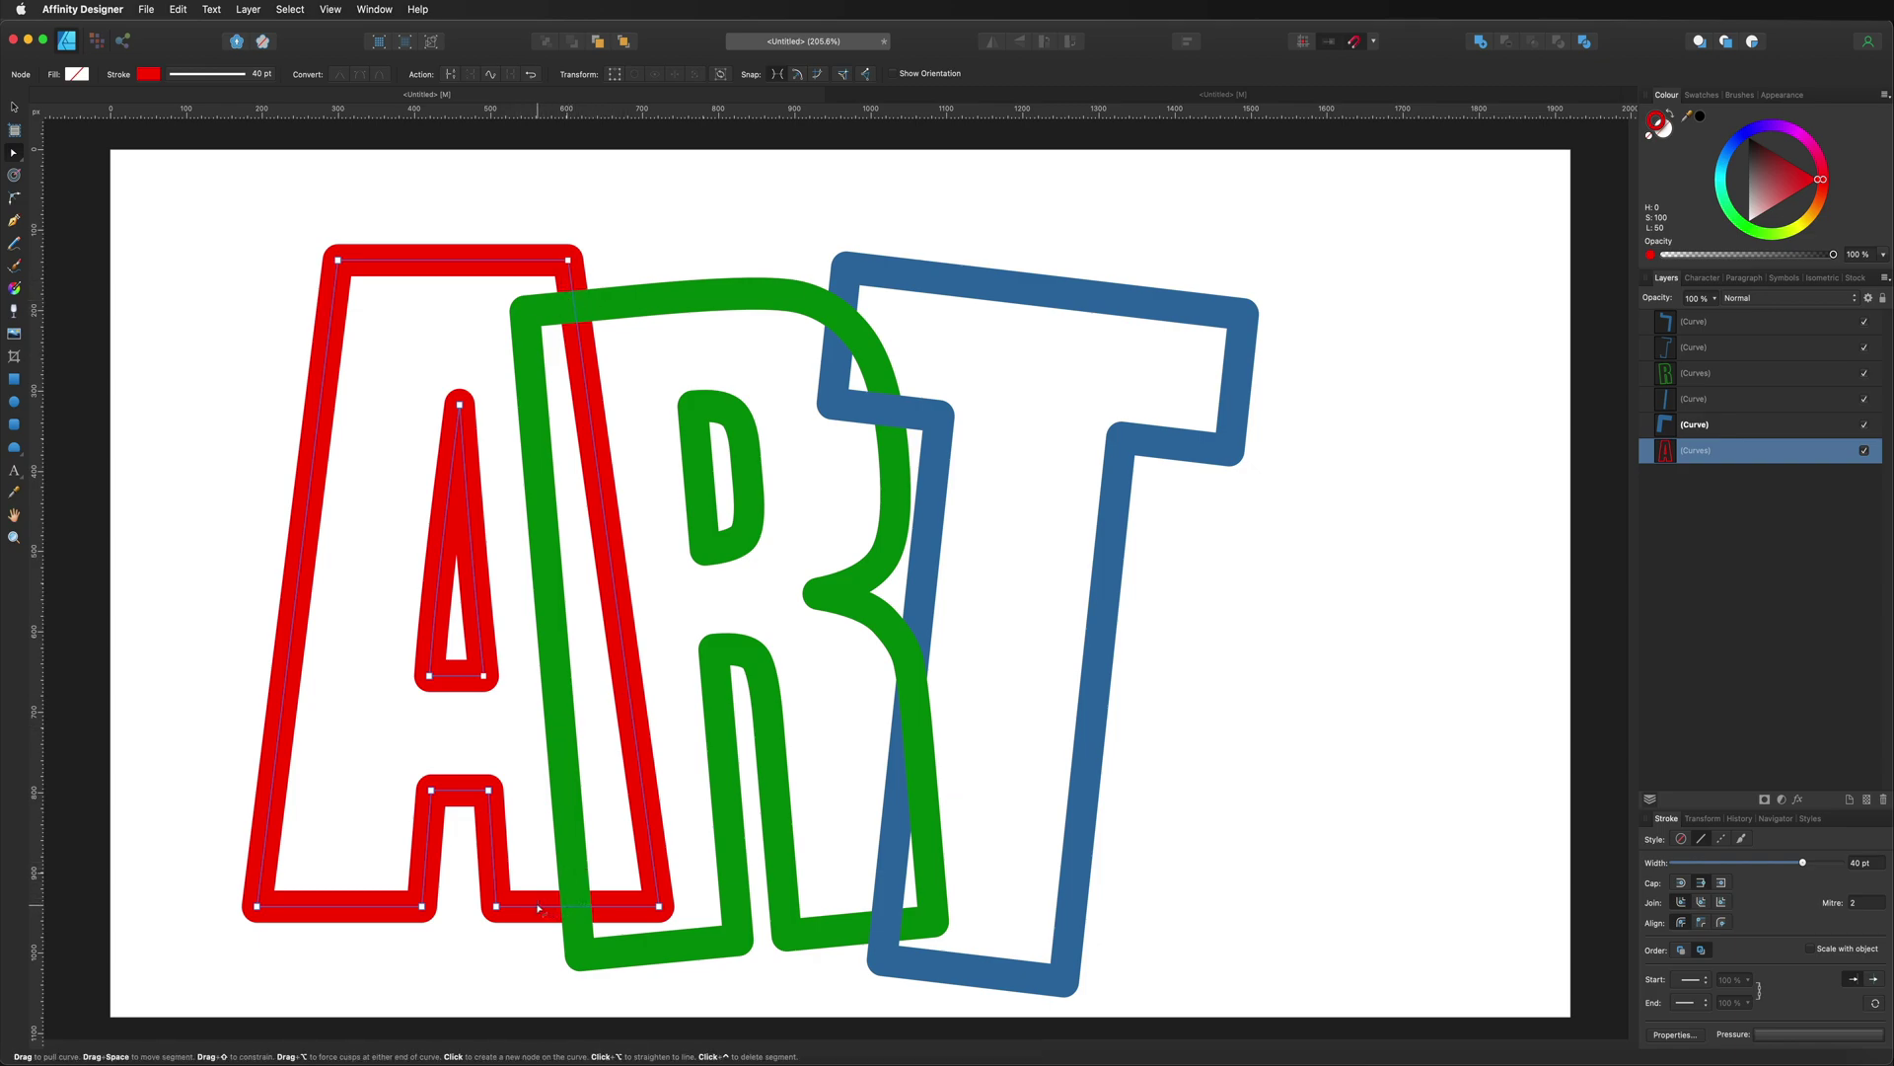
pyautogui.click(614, 906)
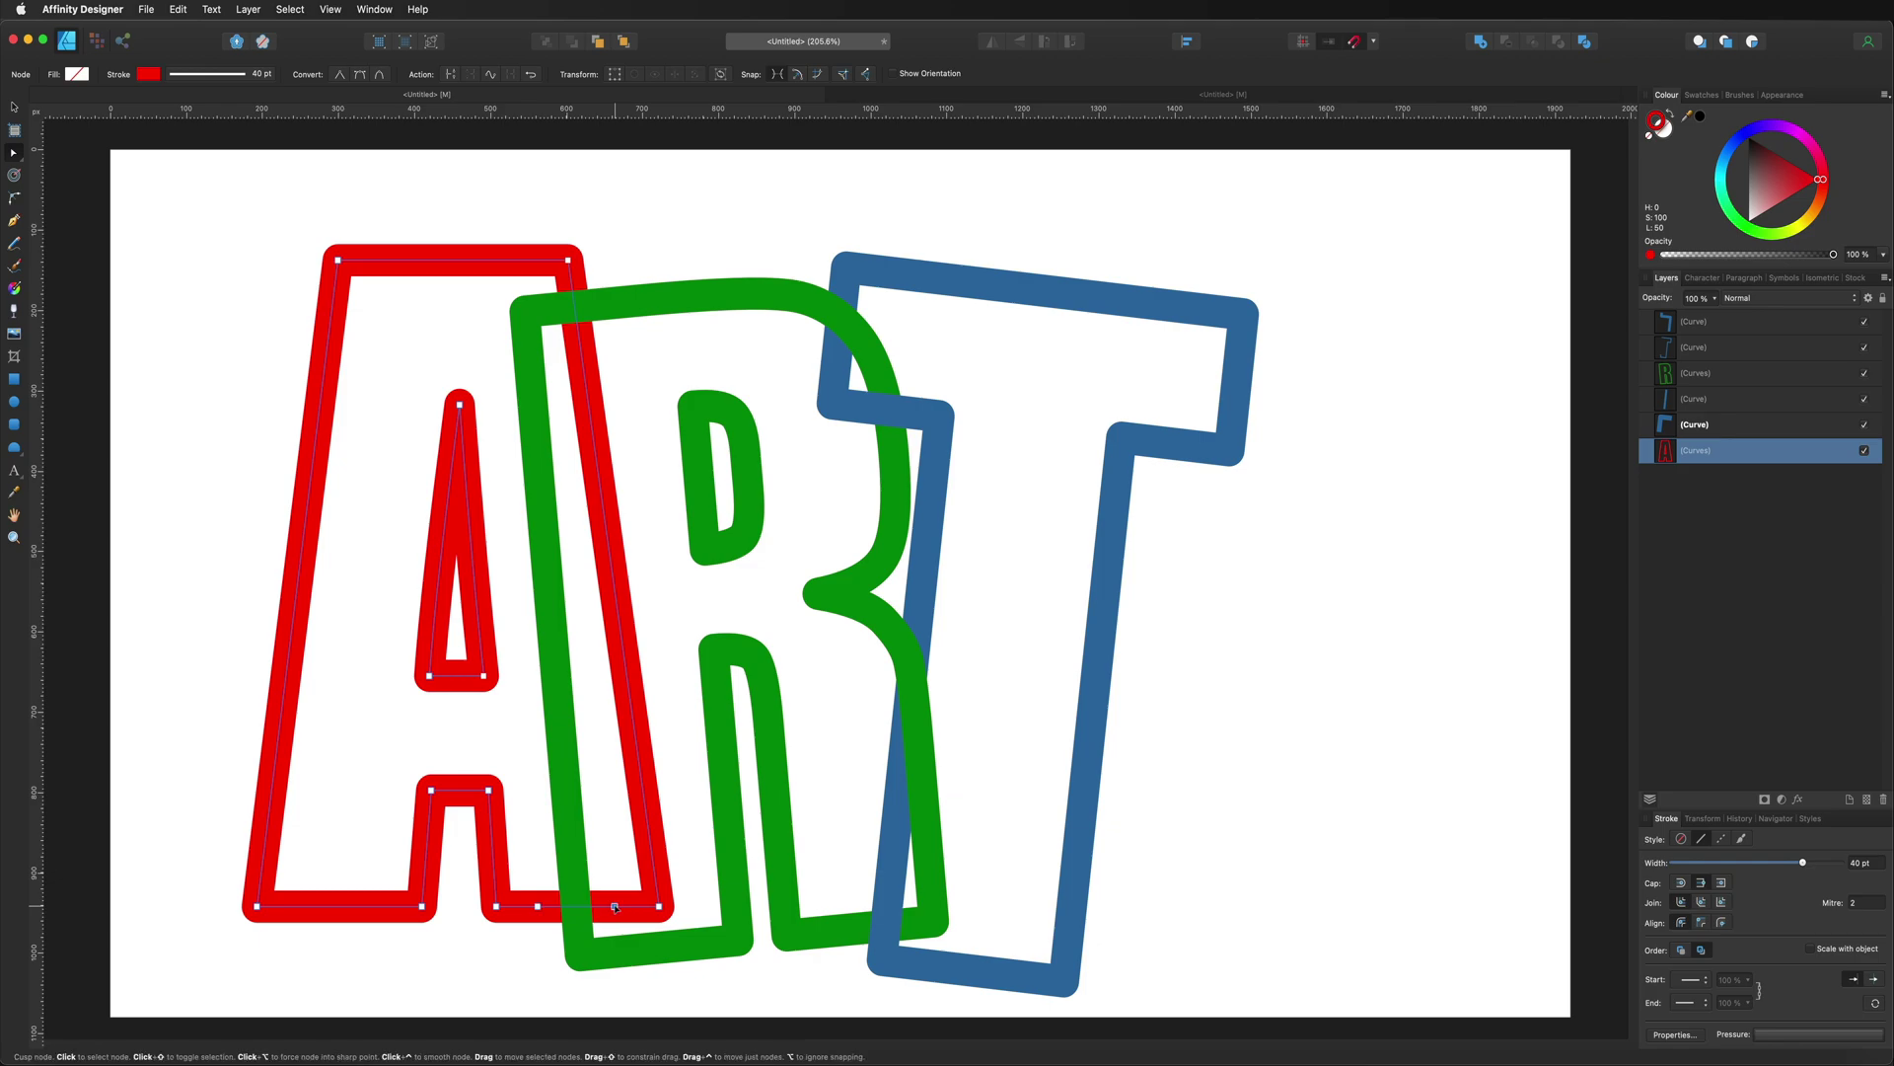
pyautogui.keyDown('shift'); pyautogui.click(538, 906); pyautogui.keyUp('shift')
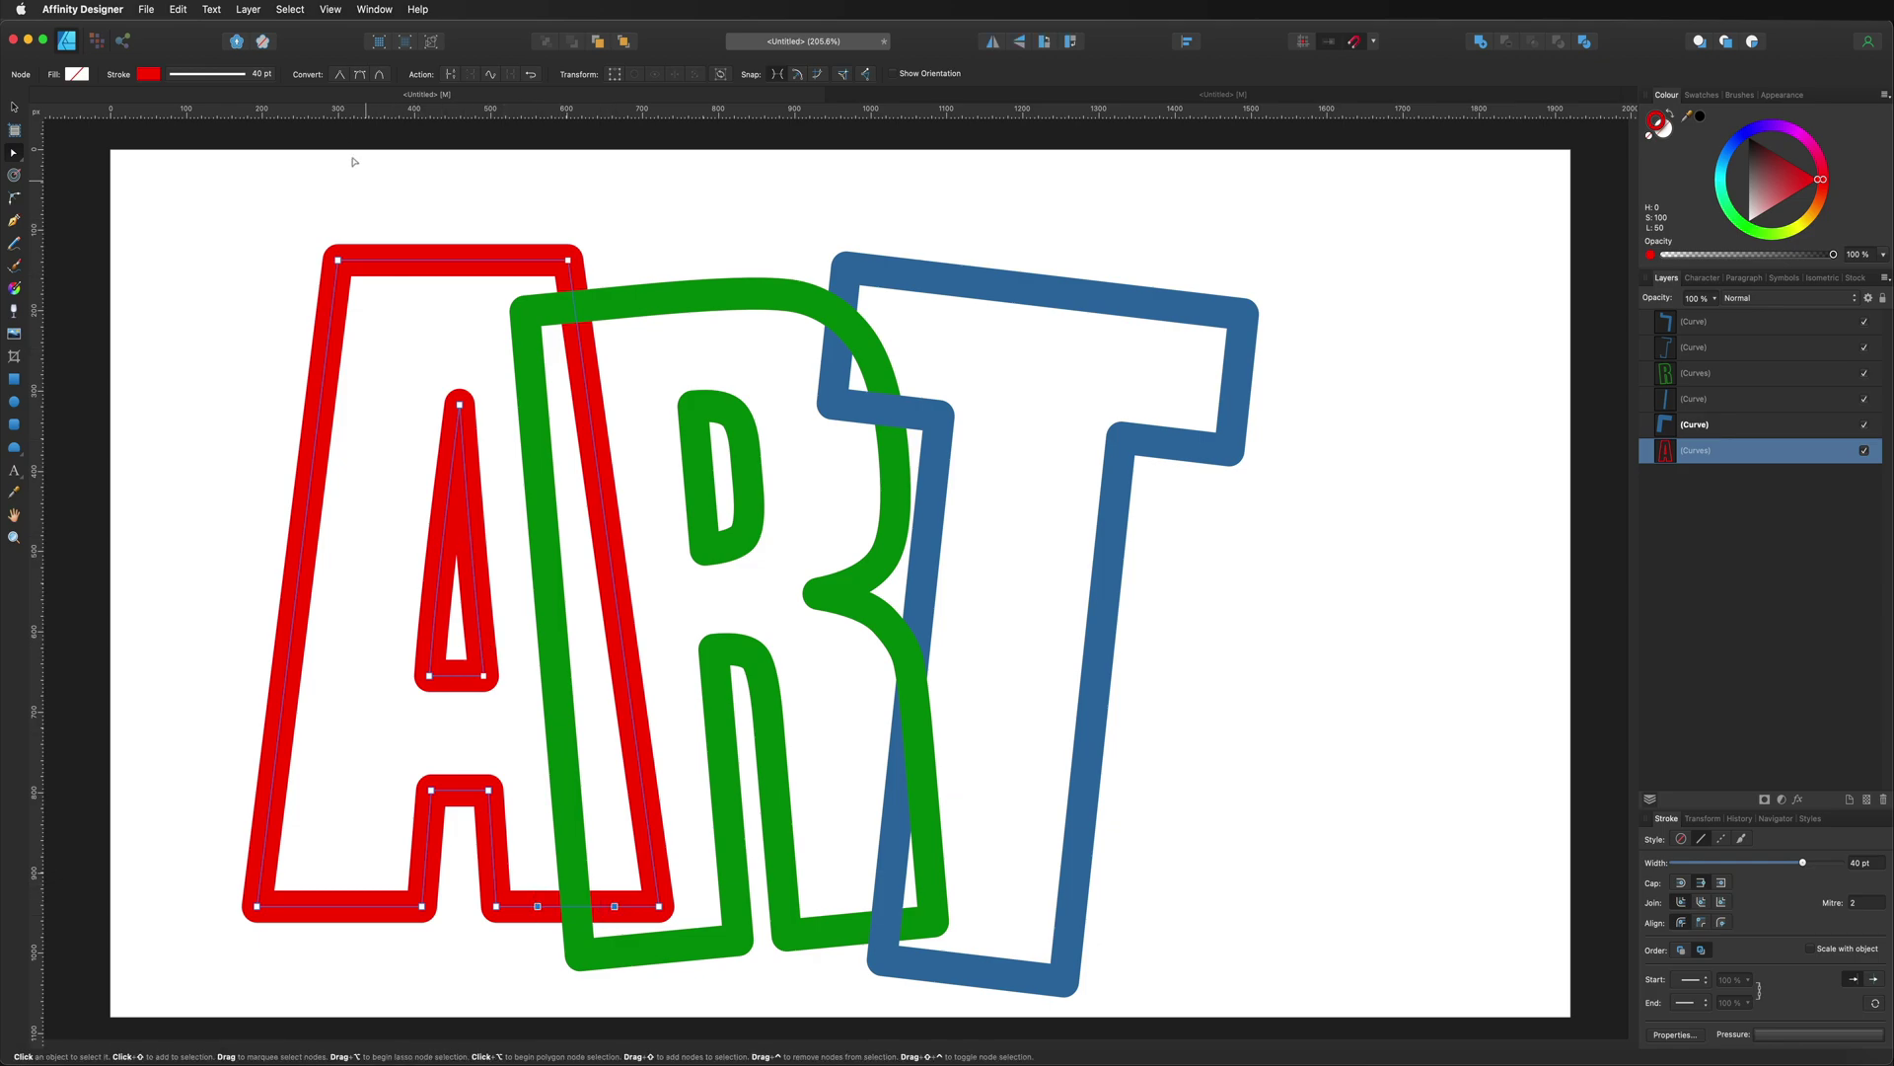
pyautogui.click(450, 77)
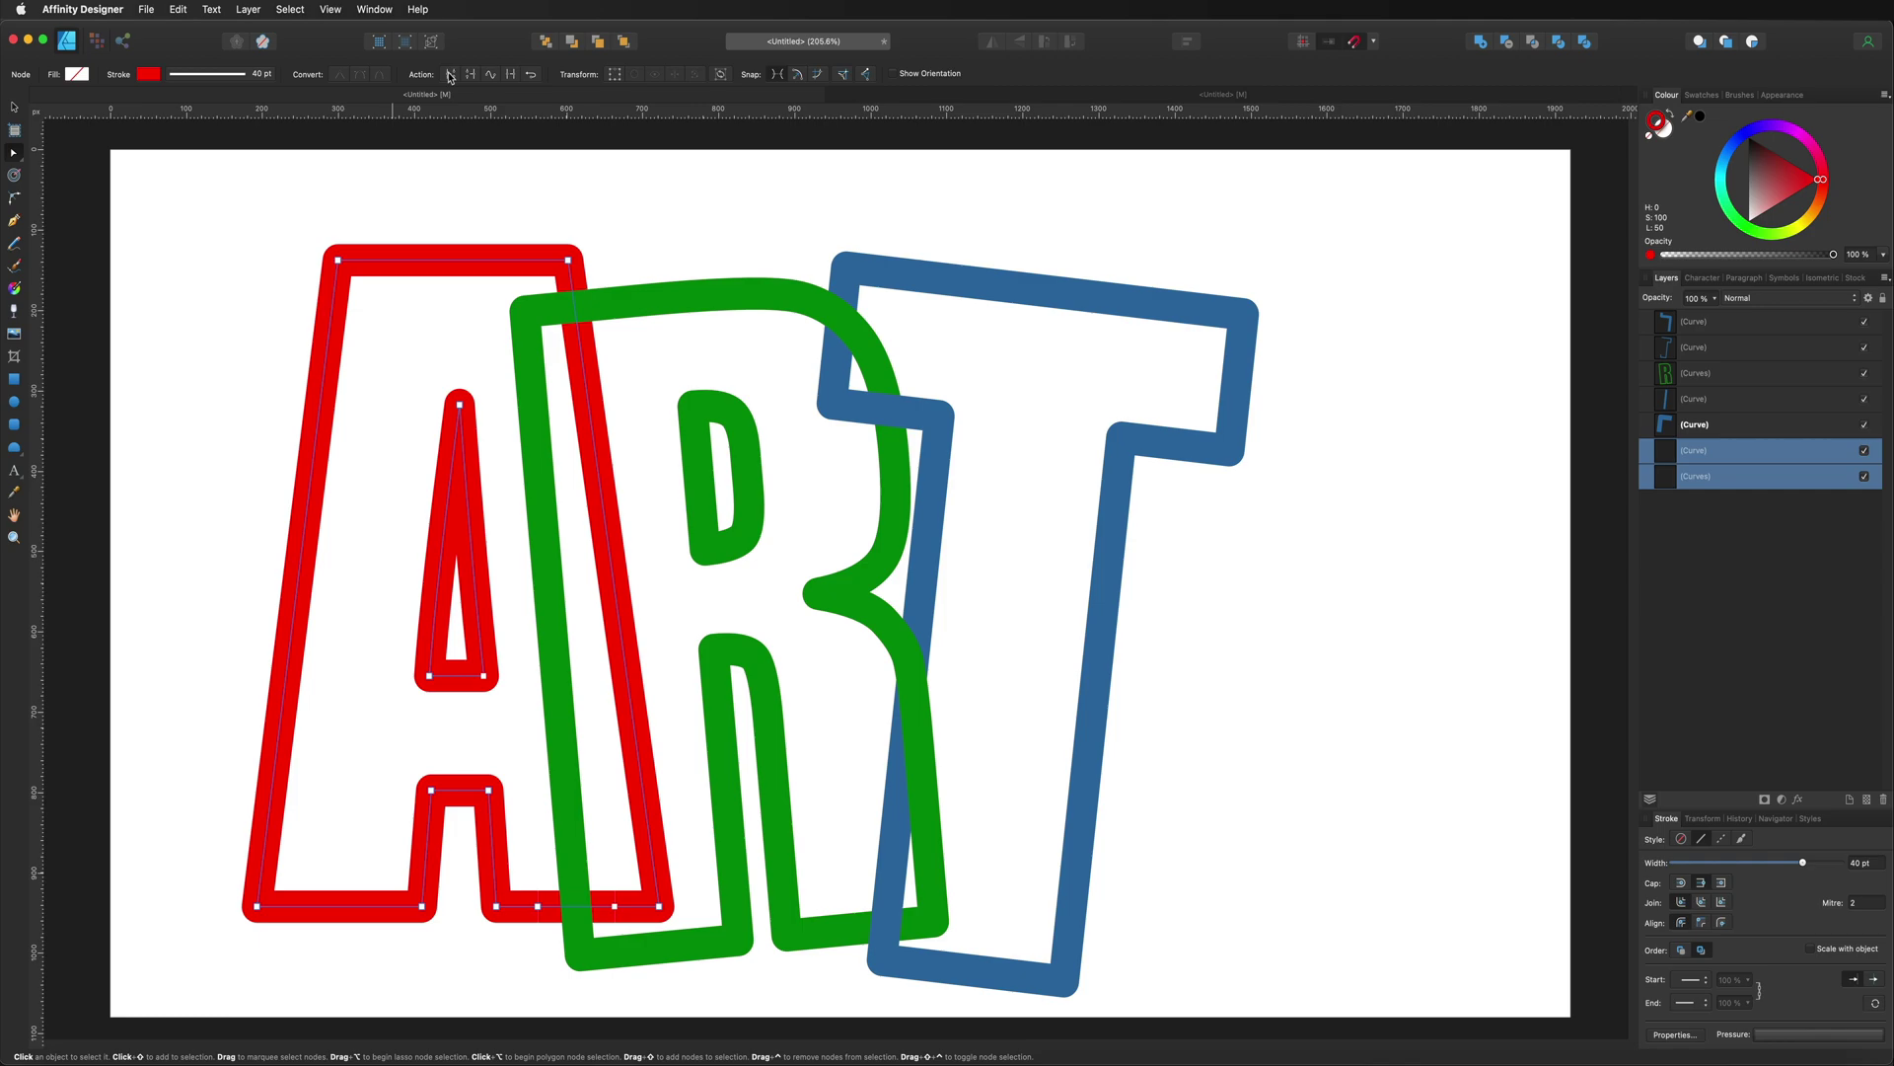
pyautogui.click(1705, 516)
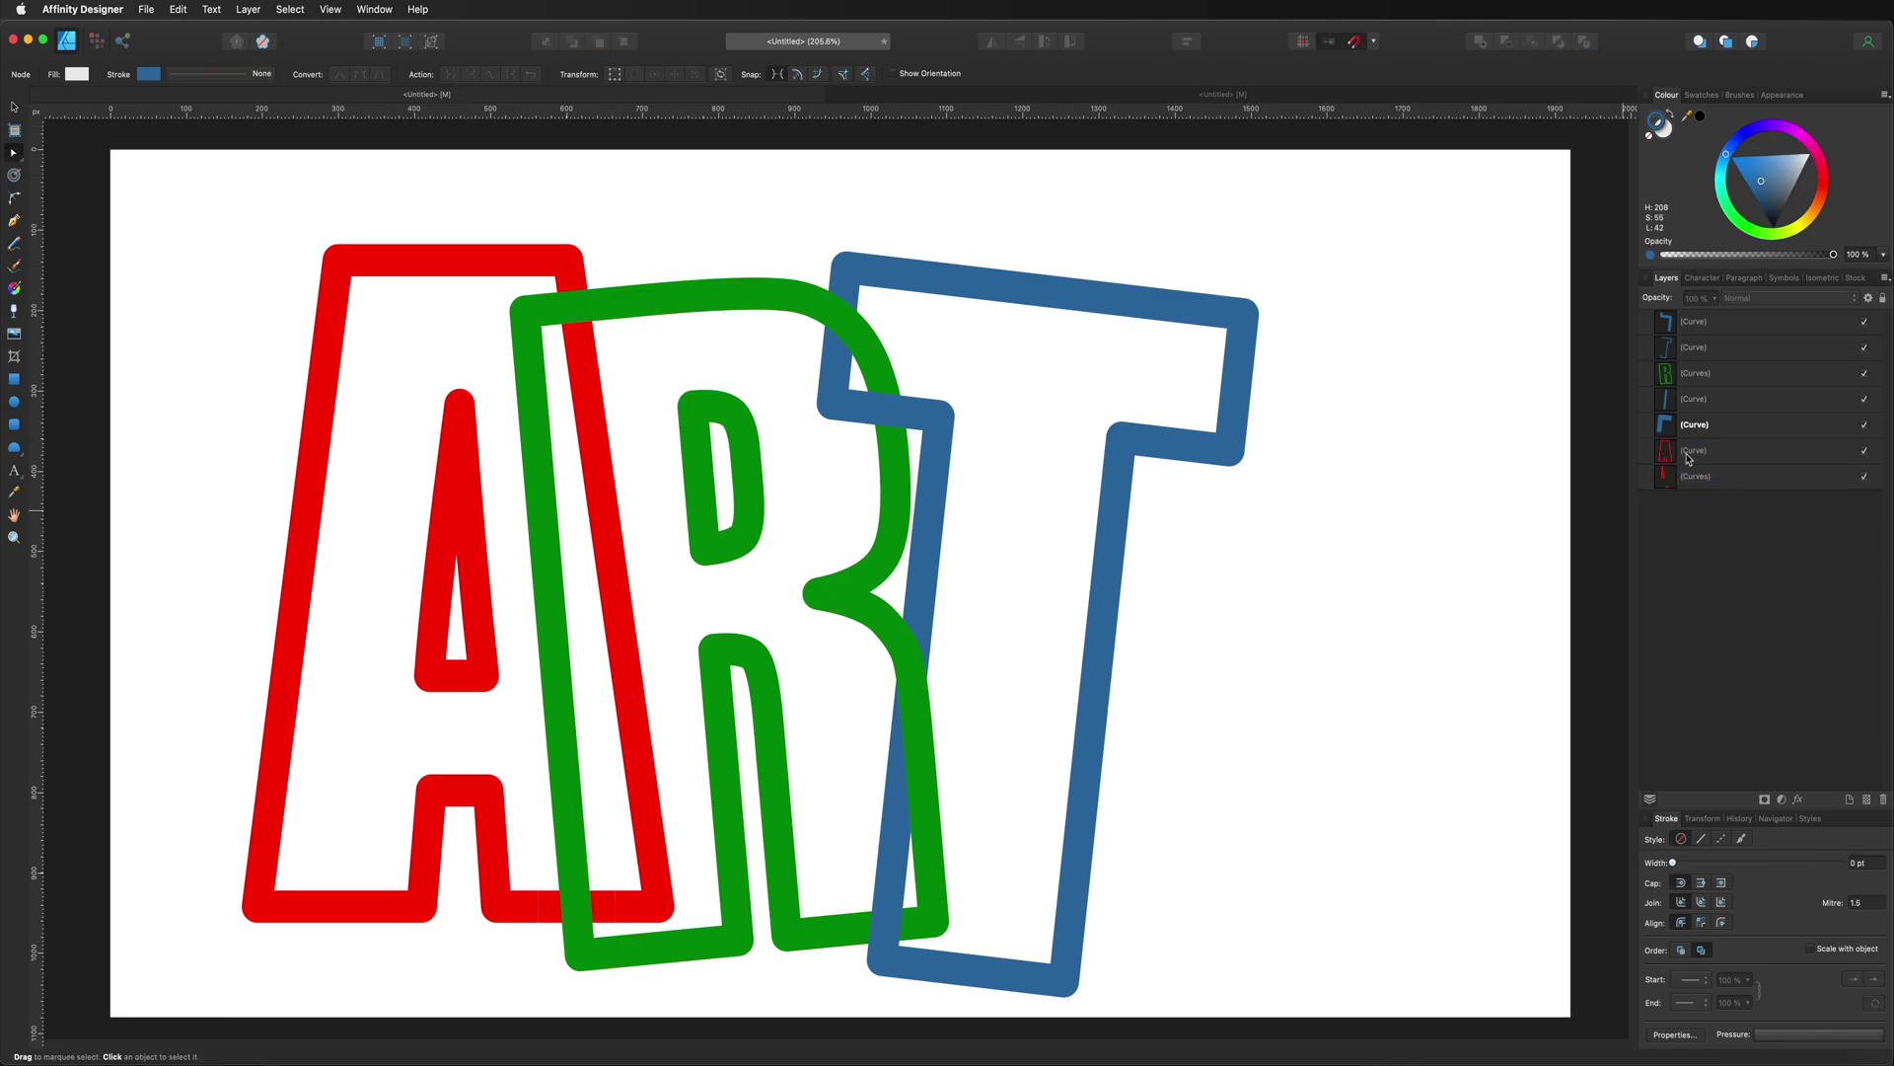
# Move the red curves containing the A's detached foot segment above the green R in the layer order
pyautogui.click(1693, 454)
pyautogui.click(1697, 478)
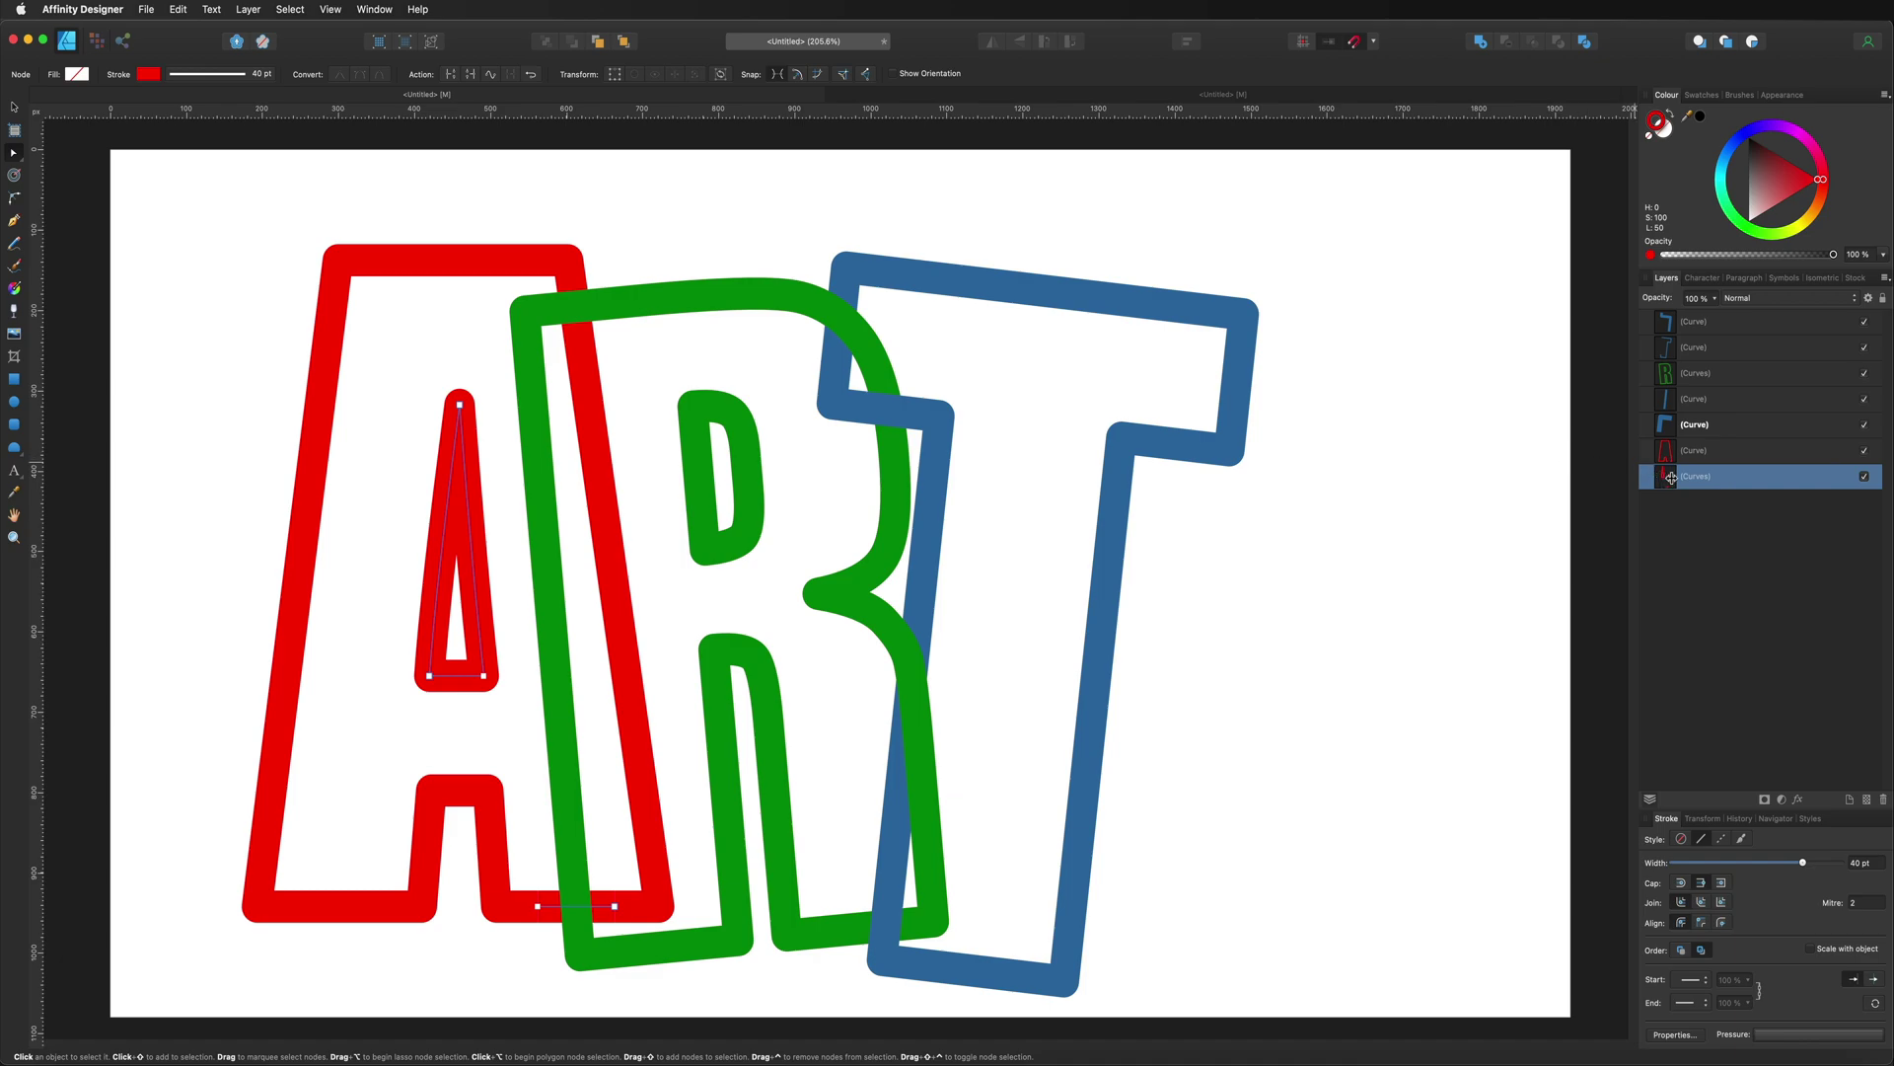
pyautogui.moveTo(1666, 477); pyautogui.dragTo(1646, 367)
pyautogui.click(1454, 408)
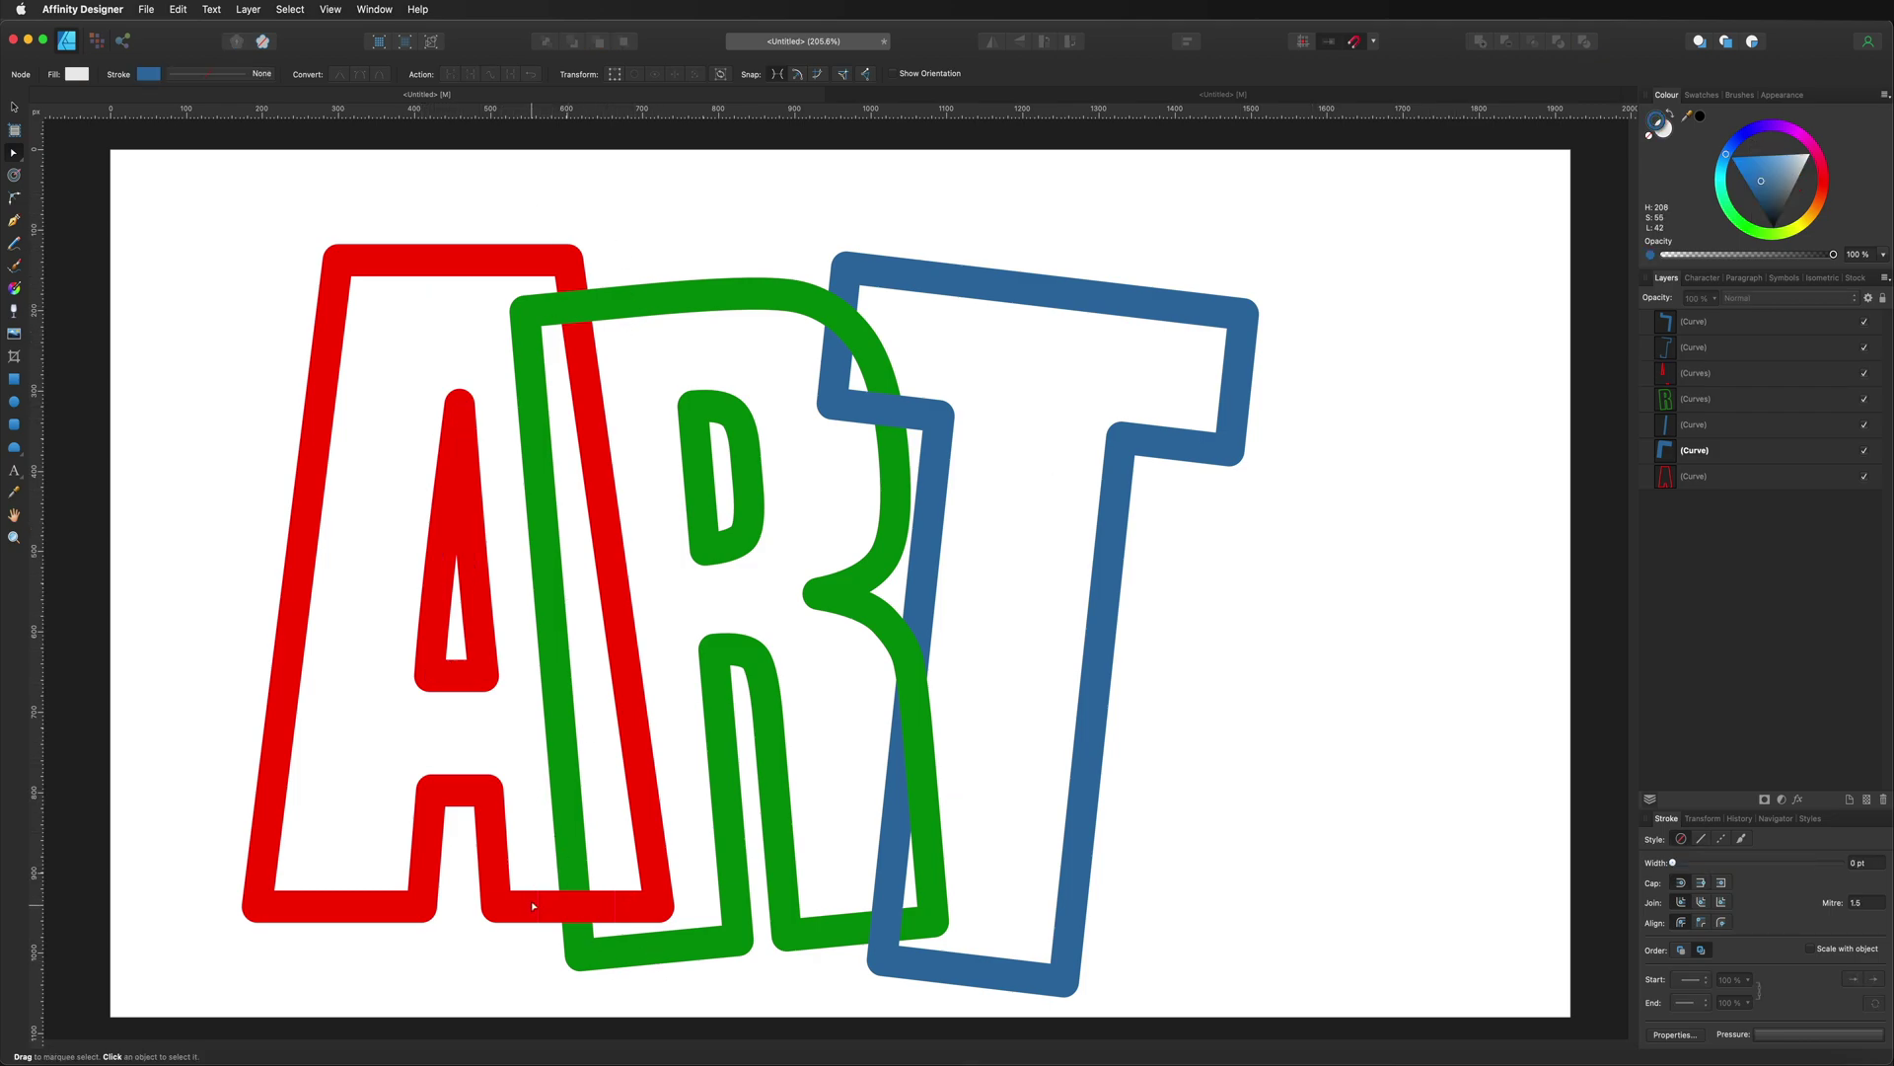
# Extend both end nodes of the A's detached foot segment slightly past the breaks to hide the seams
pyautogui.press('super+plus')
pyautogui.press('super+plus')
pyautogui.press('super+plus')
pyautogui.press('super+plus')
pyautogui.press('super+plus')
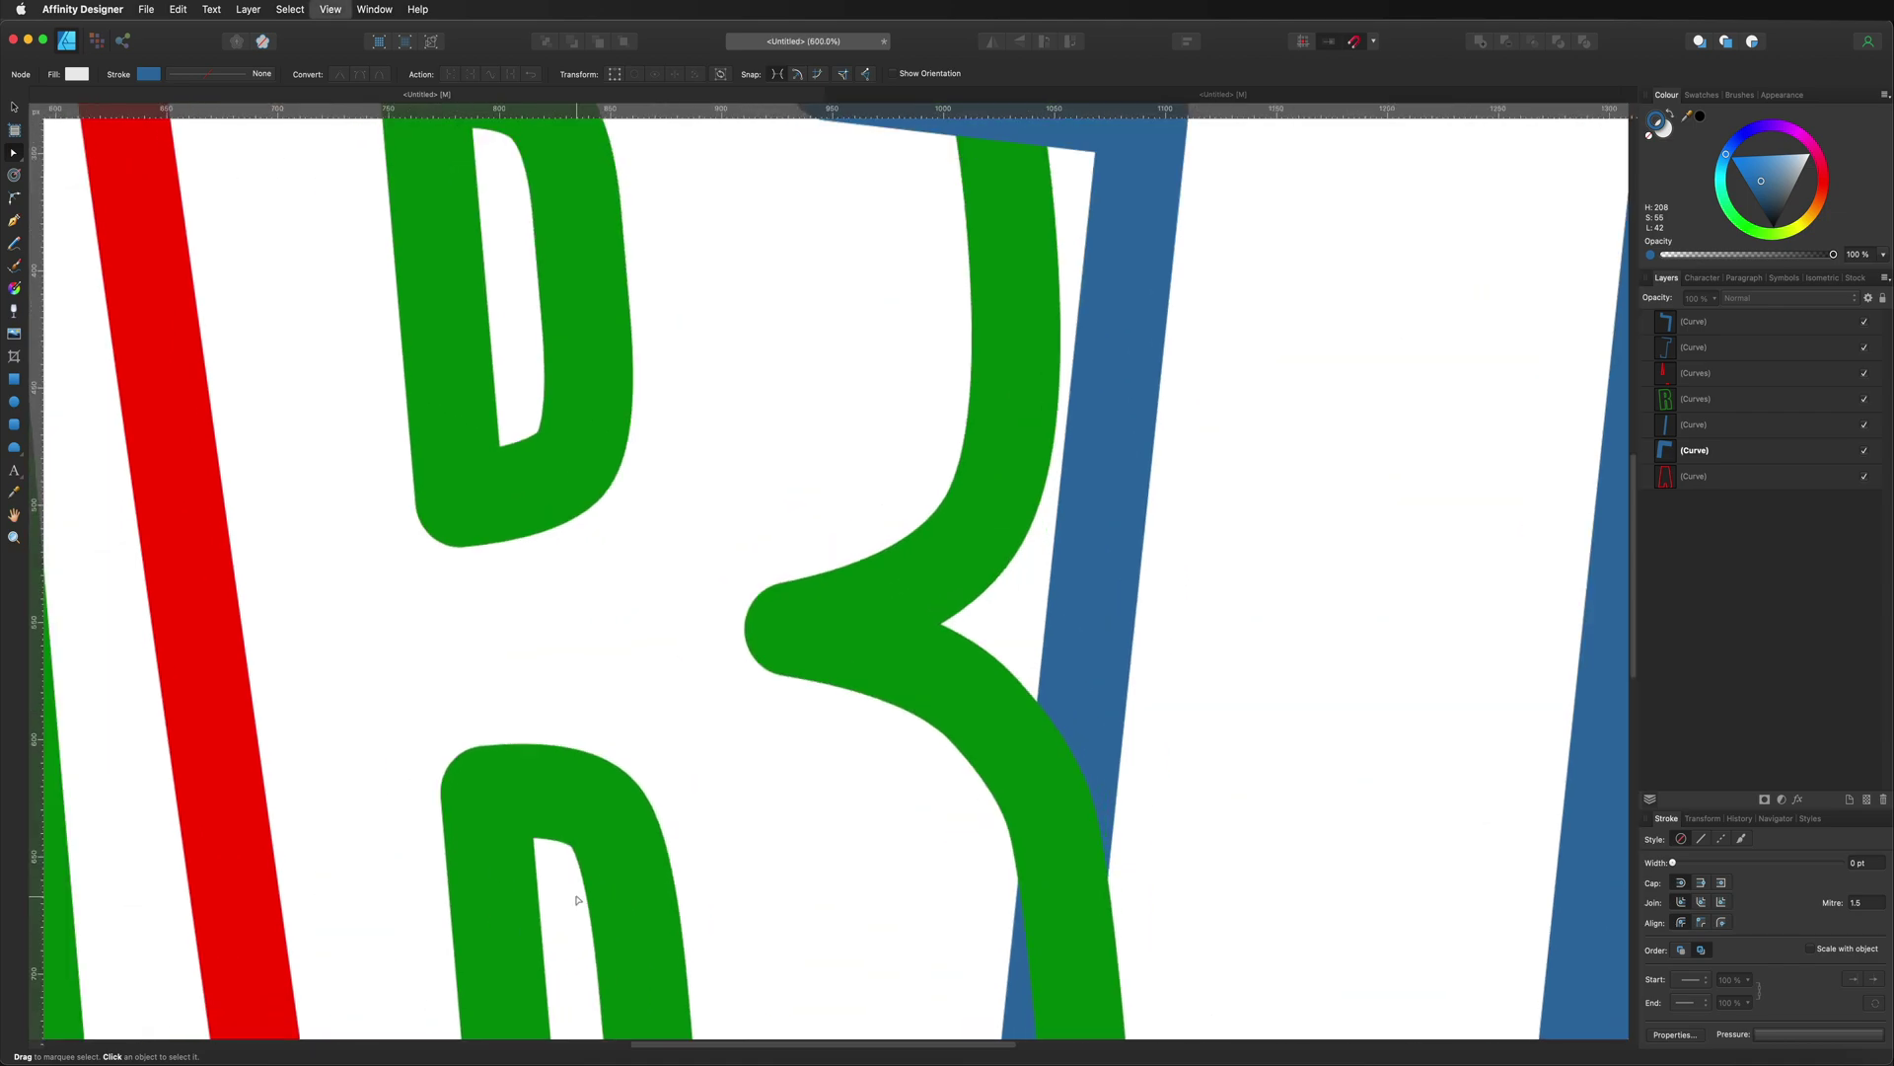
pyautogui.hscroll(-10, 577, 899)
pyautogui.scroll(-5, 578, 899)
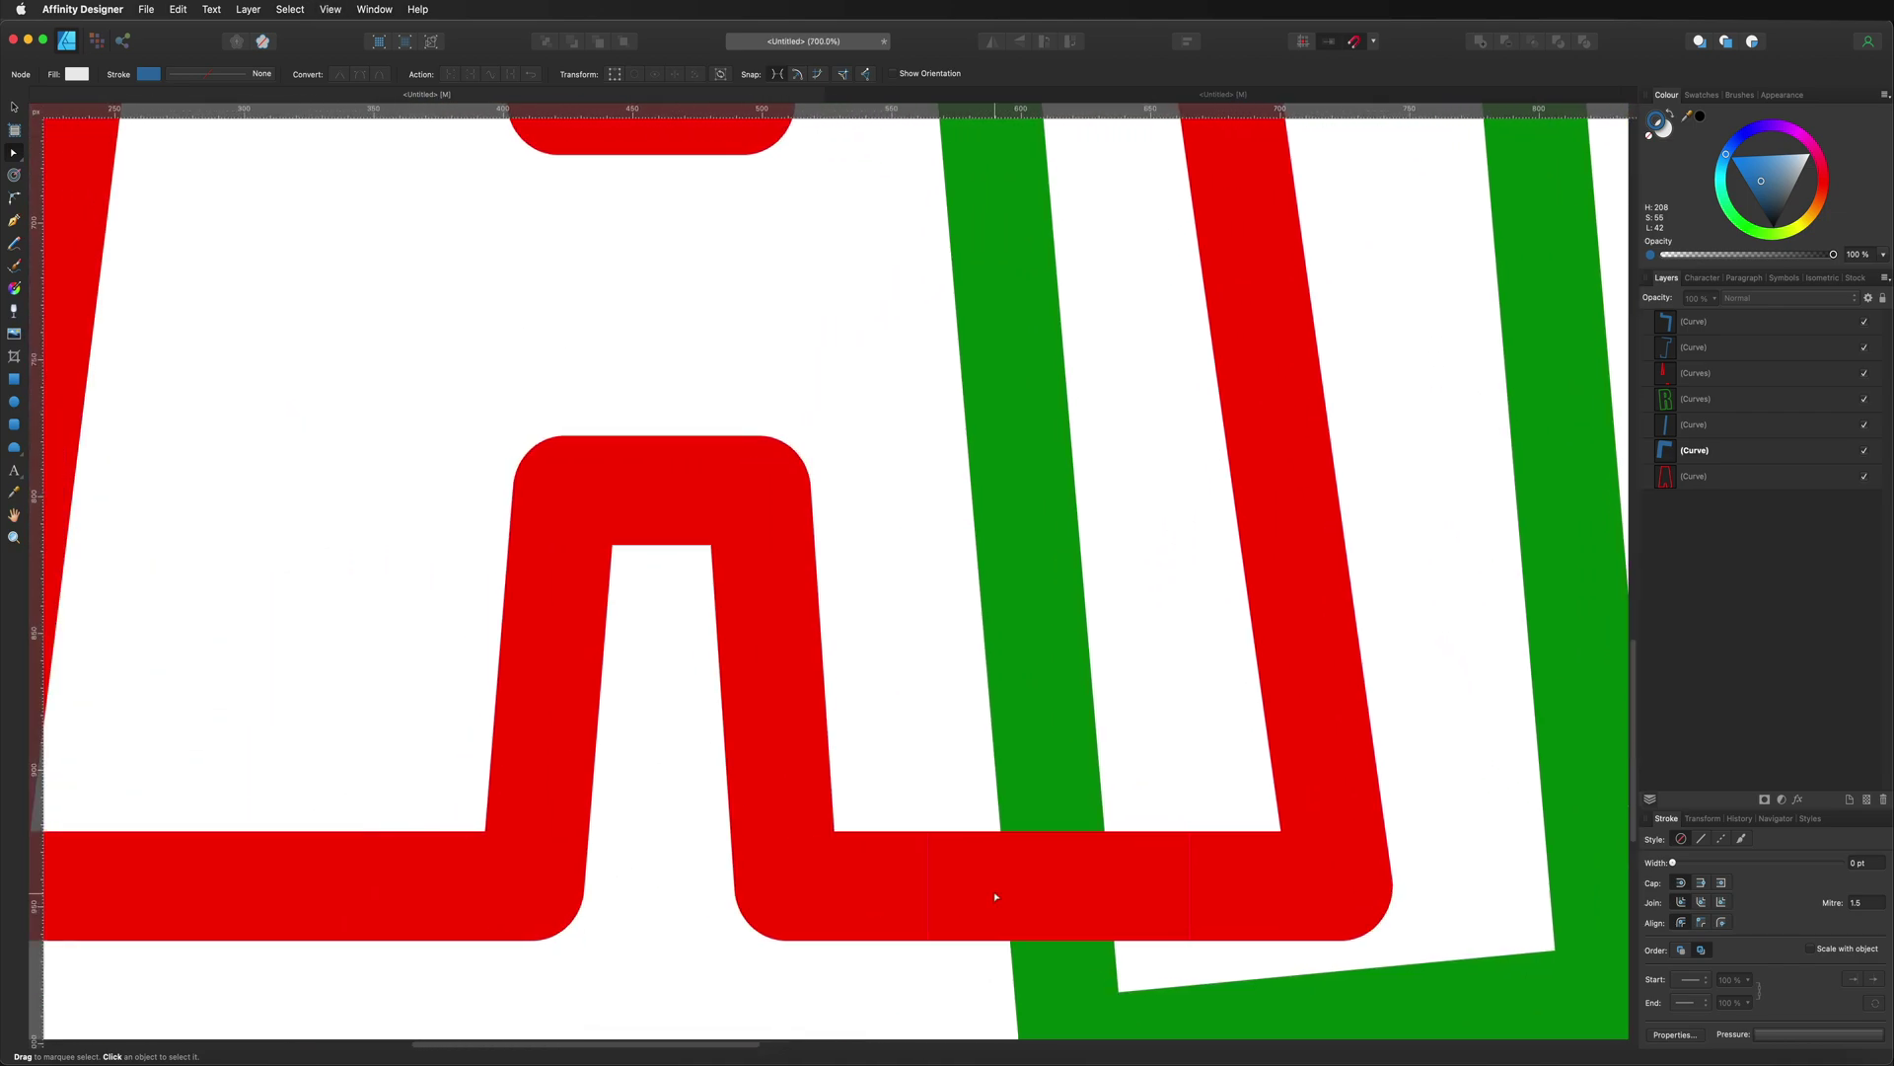
pyautogui.click(1093, 885)
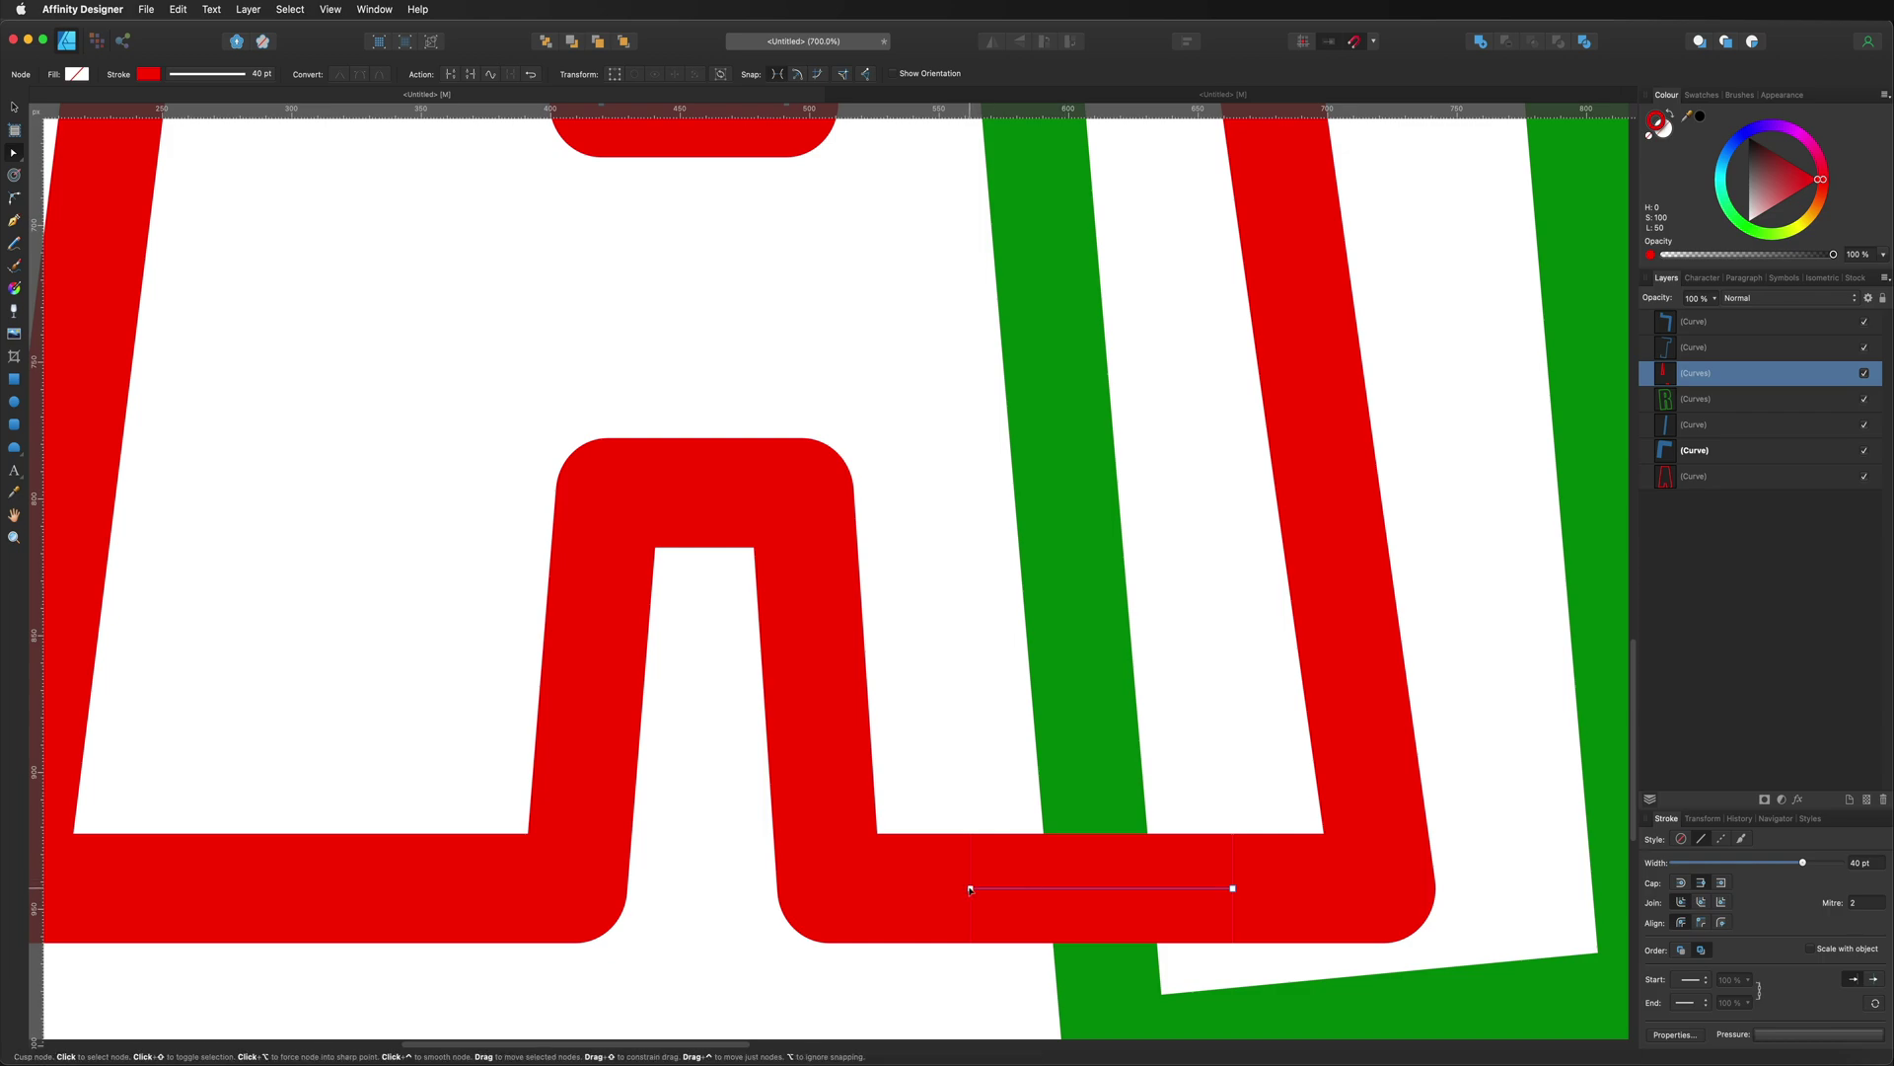
pyautogui.moveTo(969, 890); pyautogui.dragTo(964, 888)
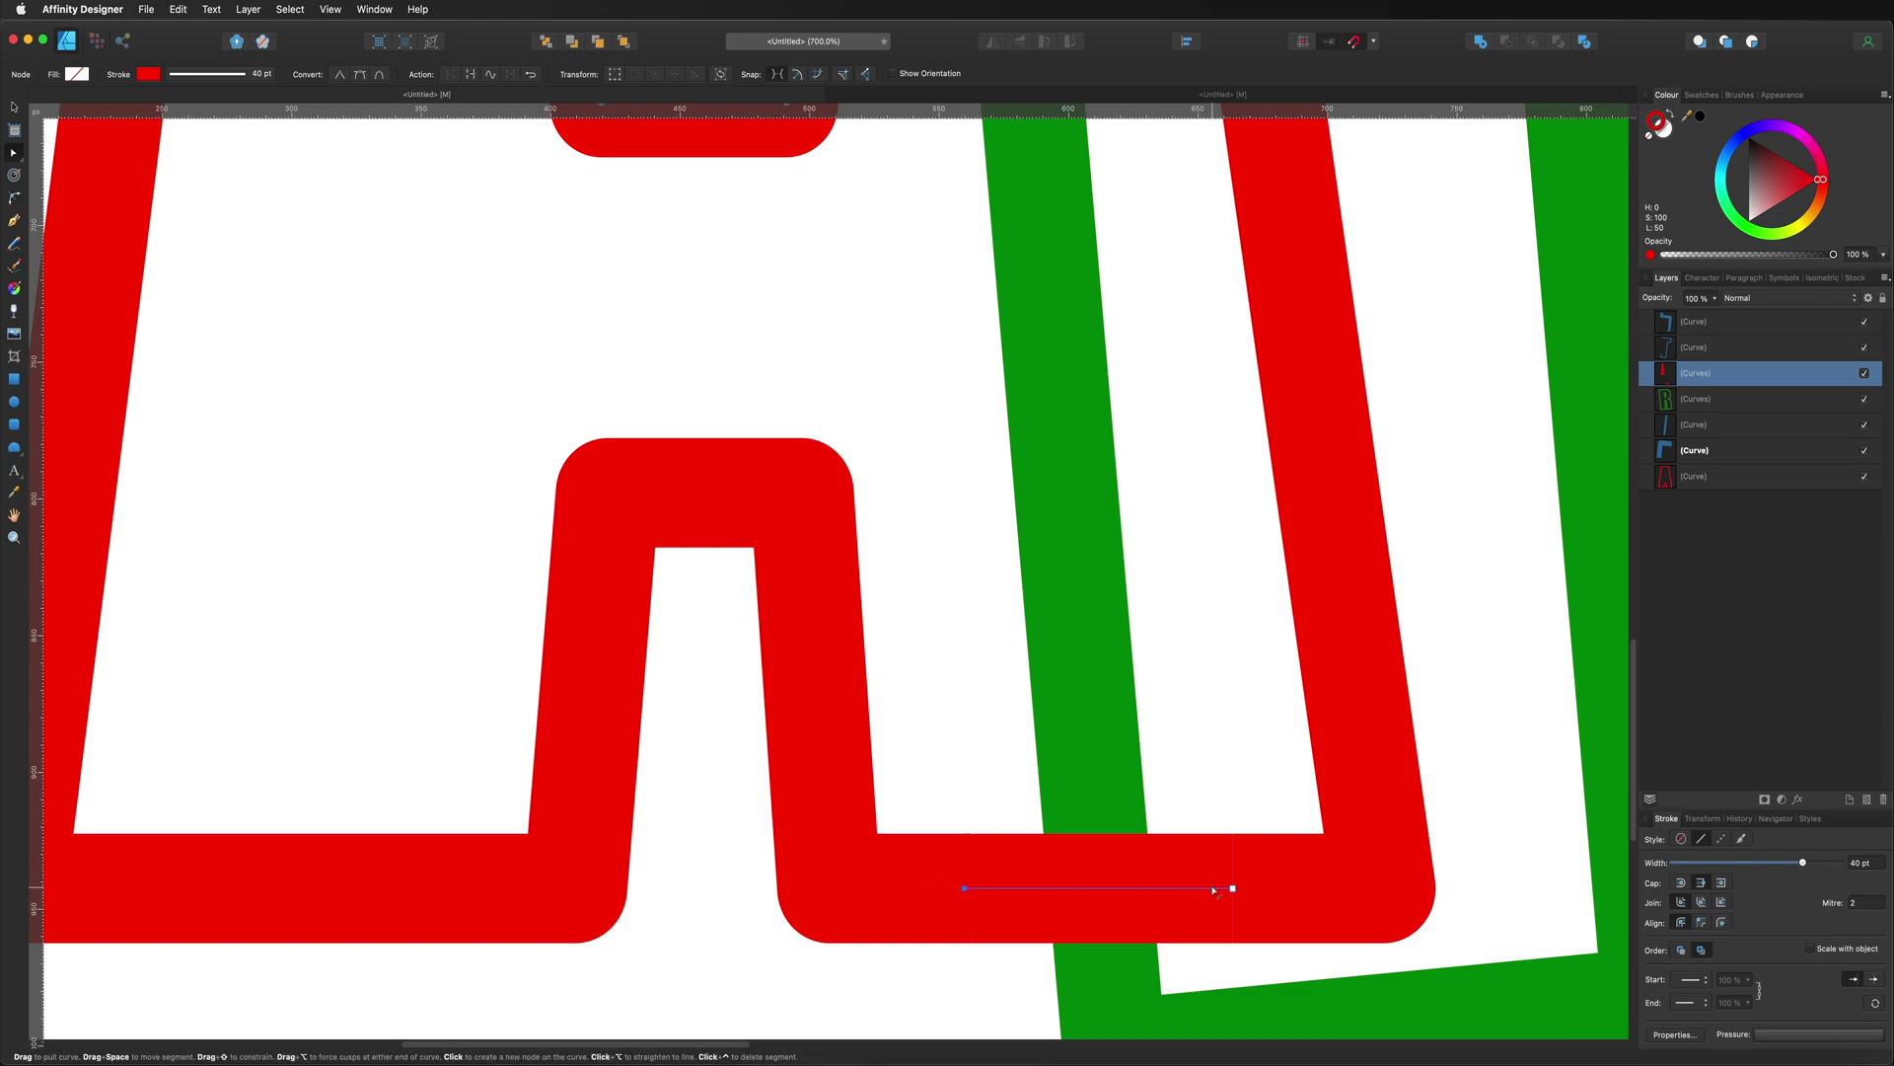
pyautogui.click(1234, 889)
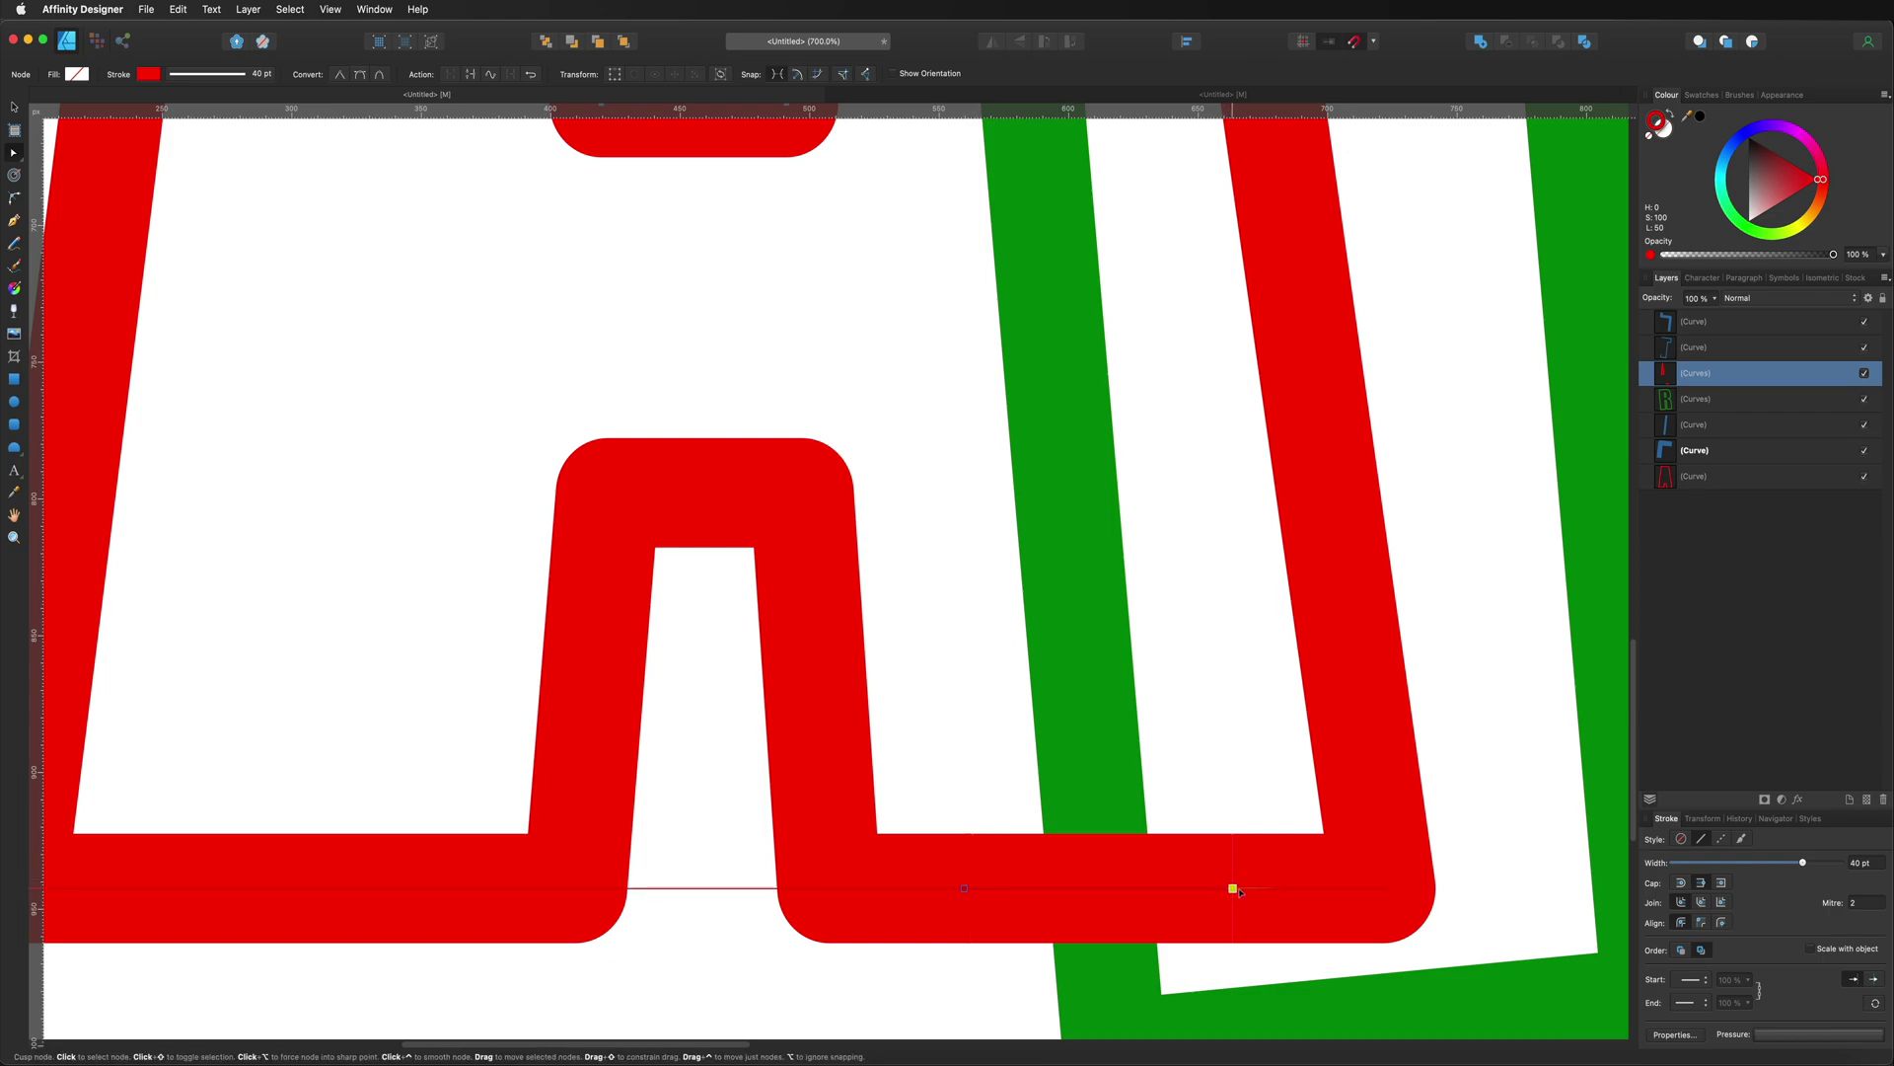
pyautogui.click(1457, 864)
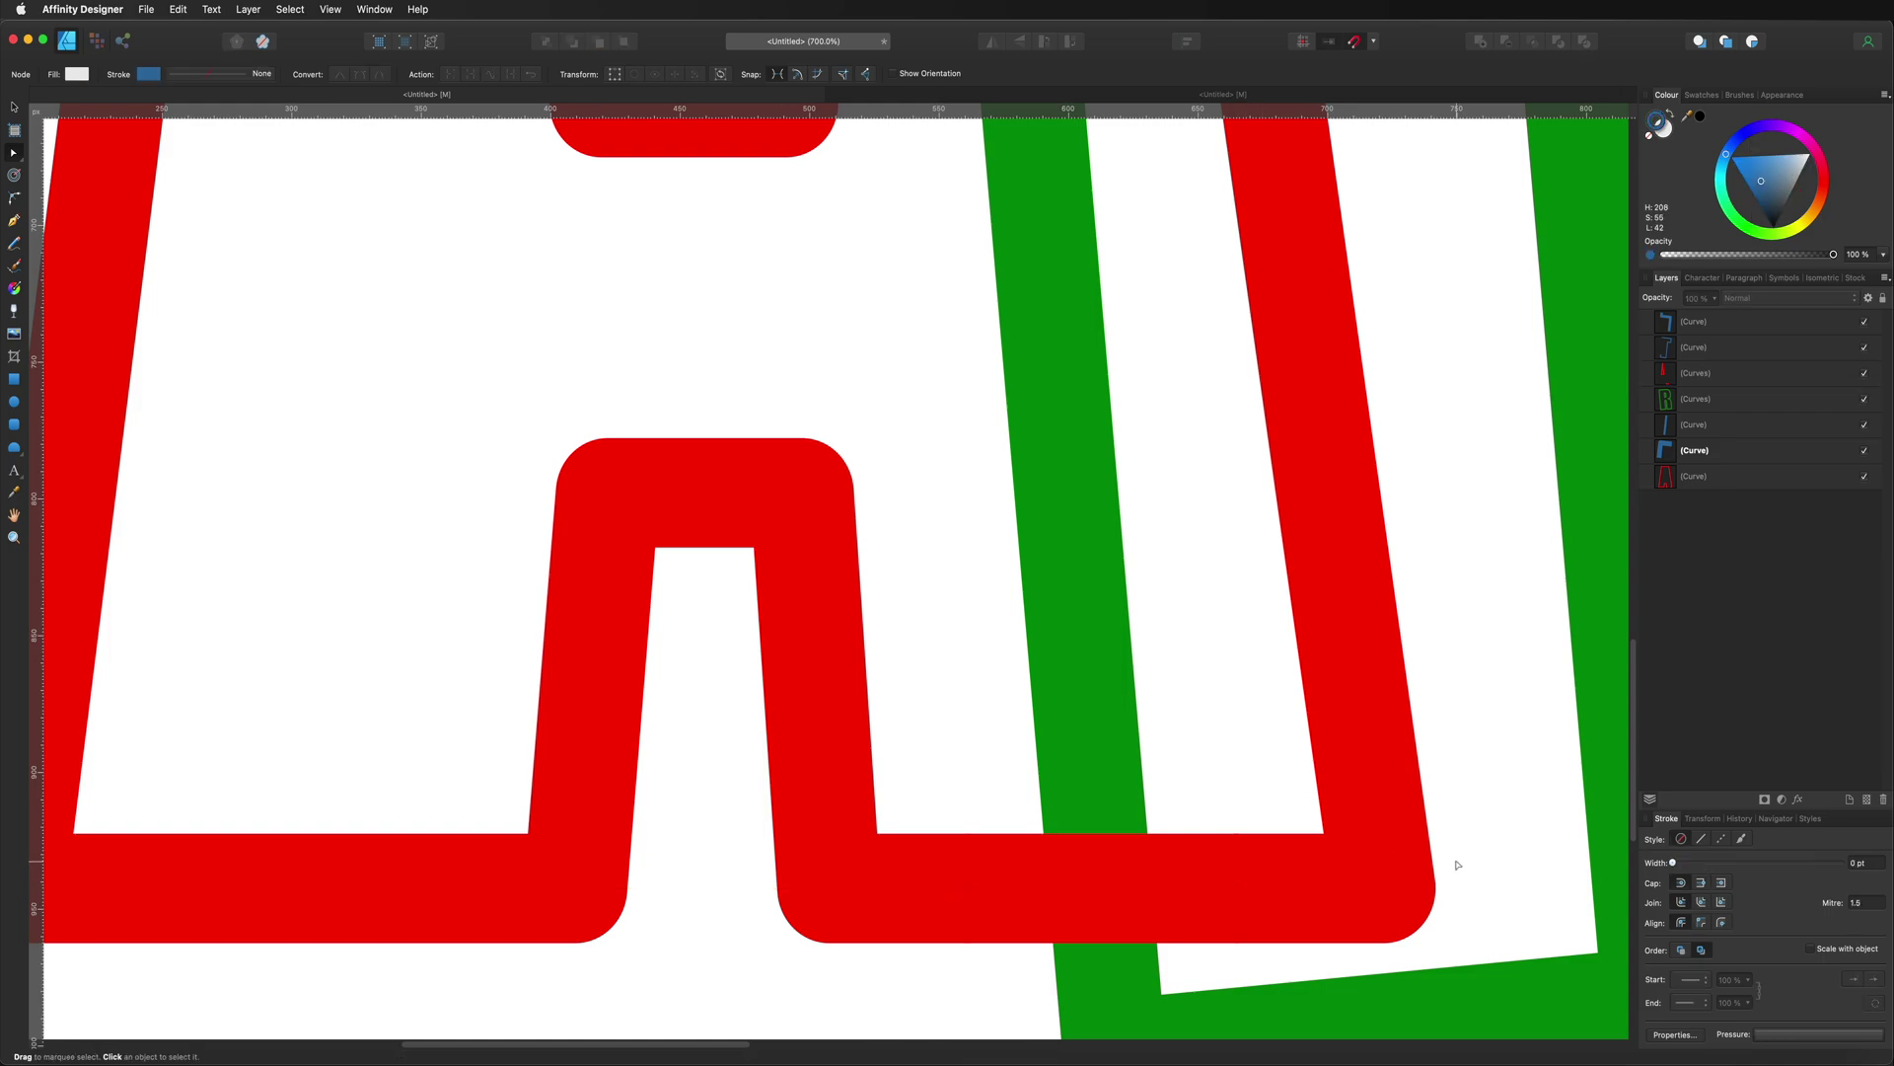
pyautogui.press('super+0')
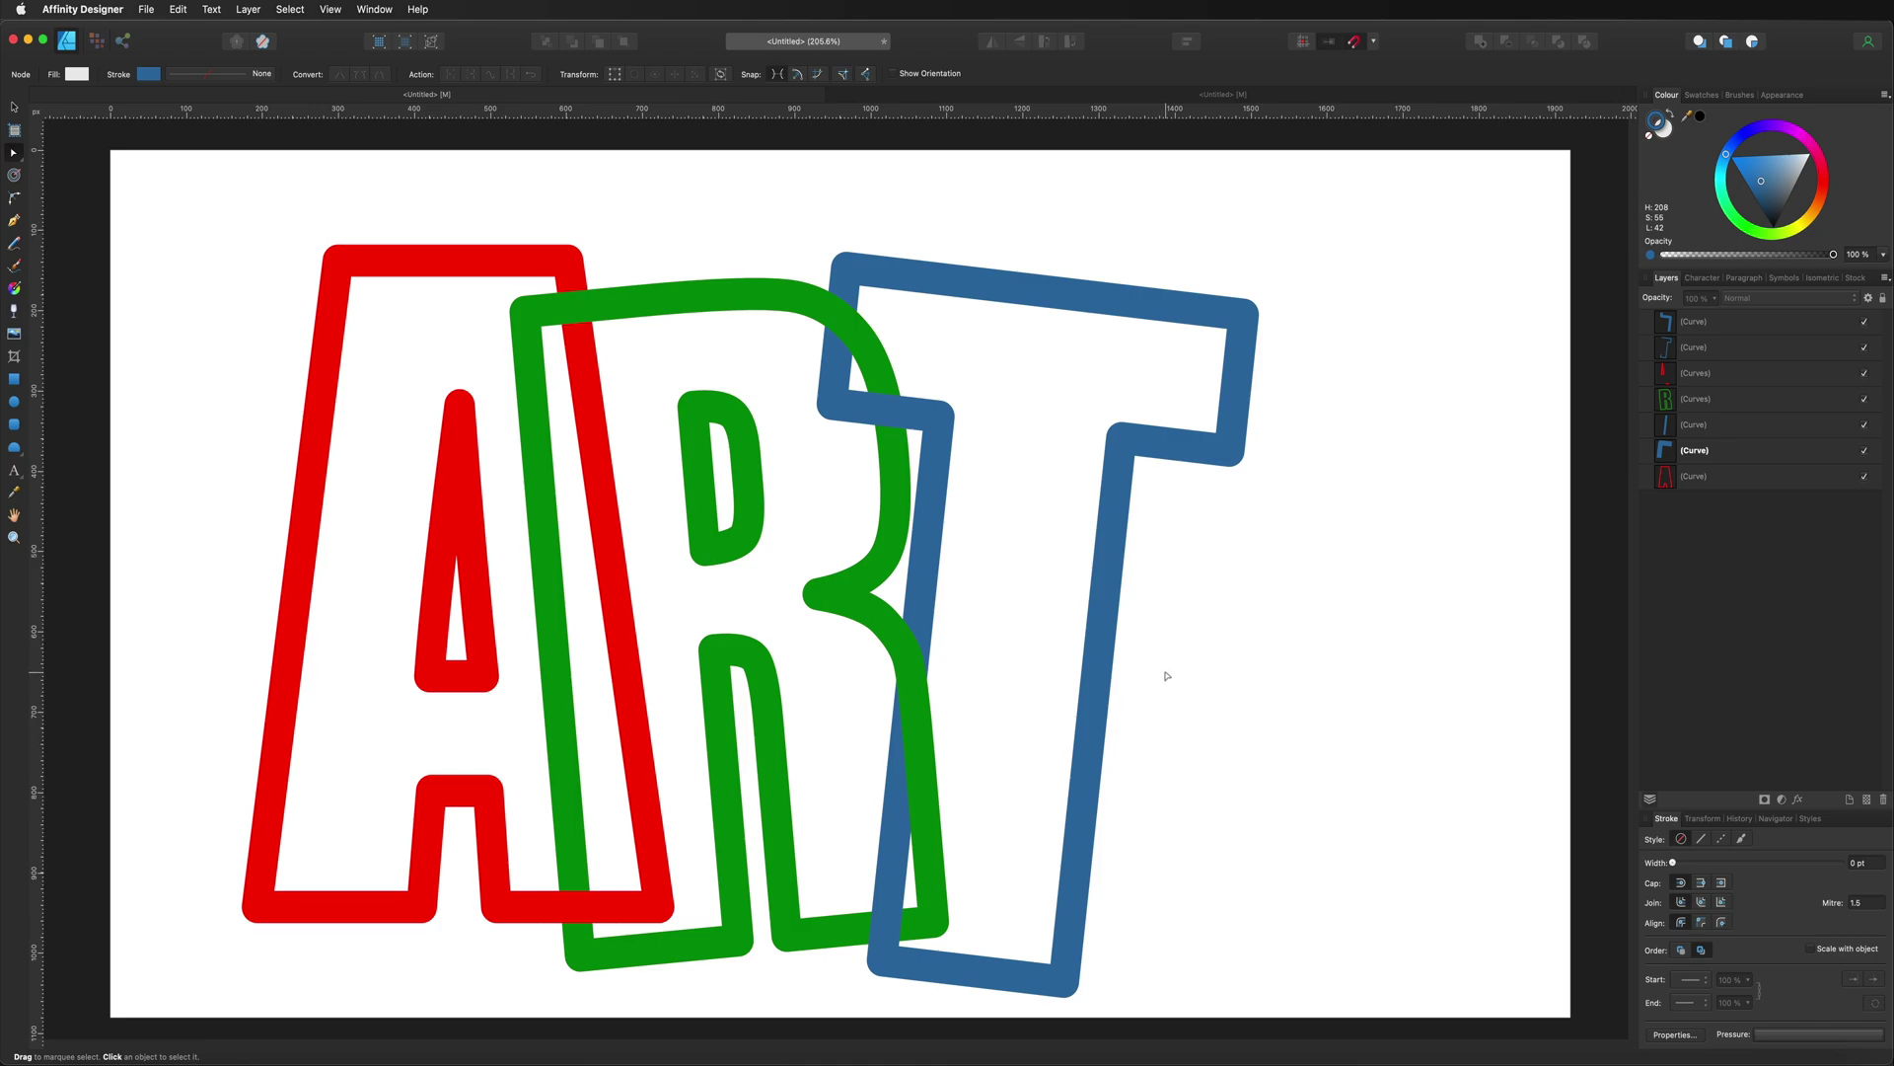
# Apply a linear stroke gradient to all four blue T segments together, running from the T's upper-left corner to the lower-right corner of its stem
pyautogui.click(1689, 324)
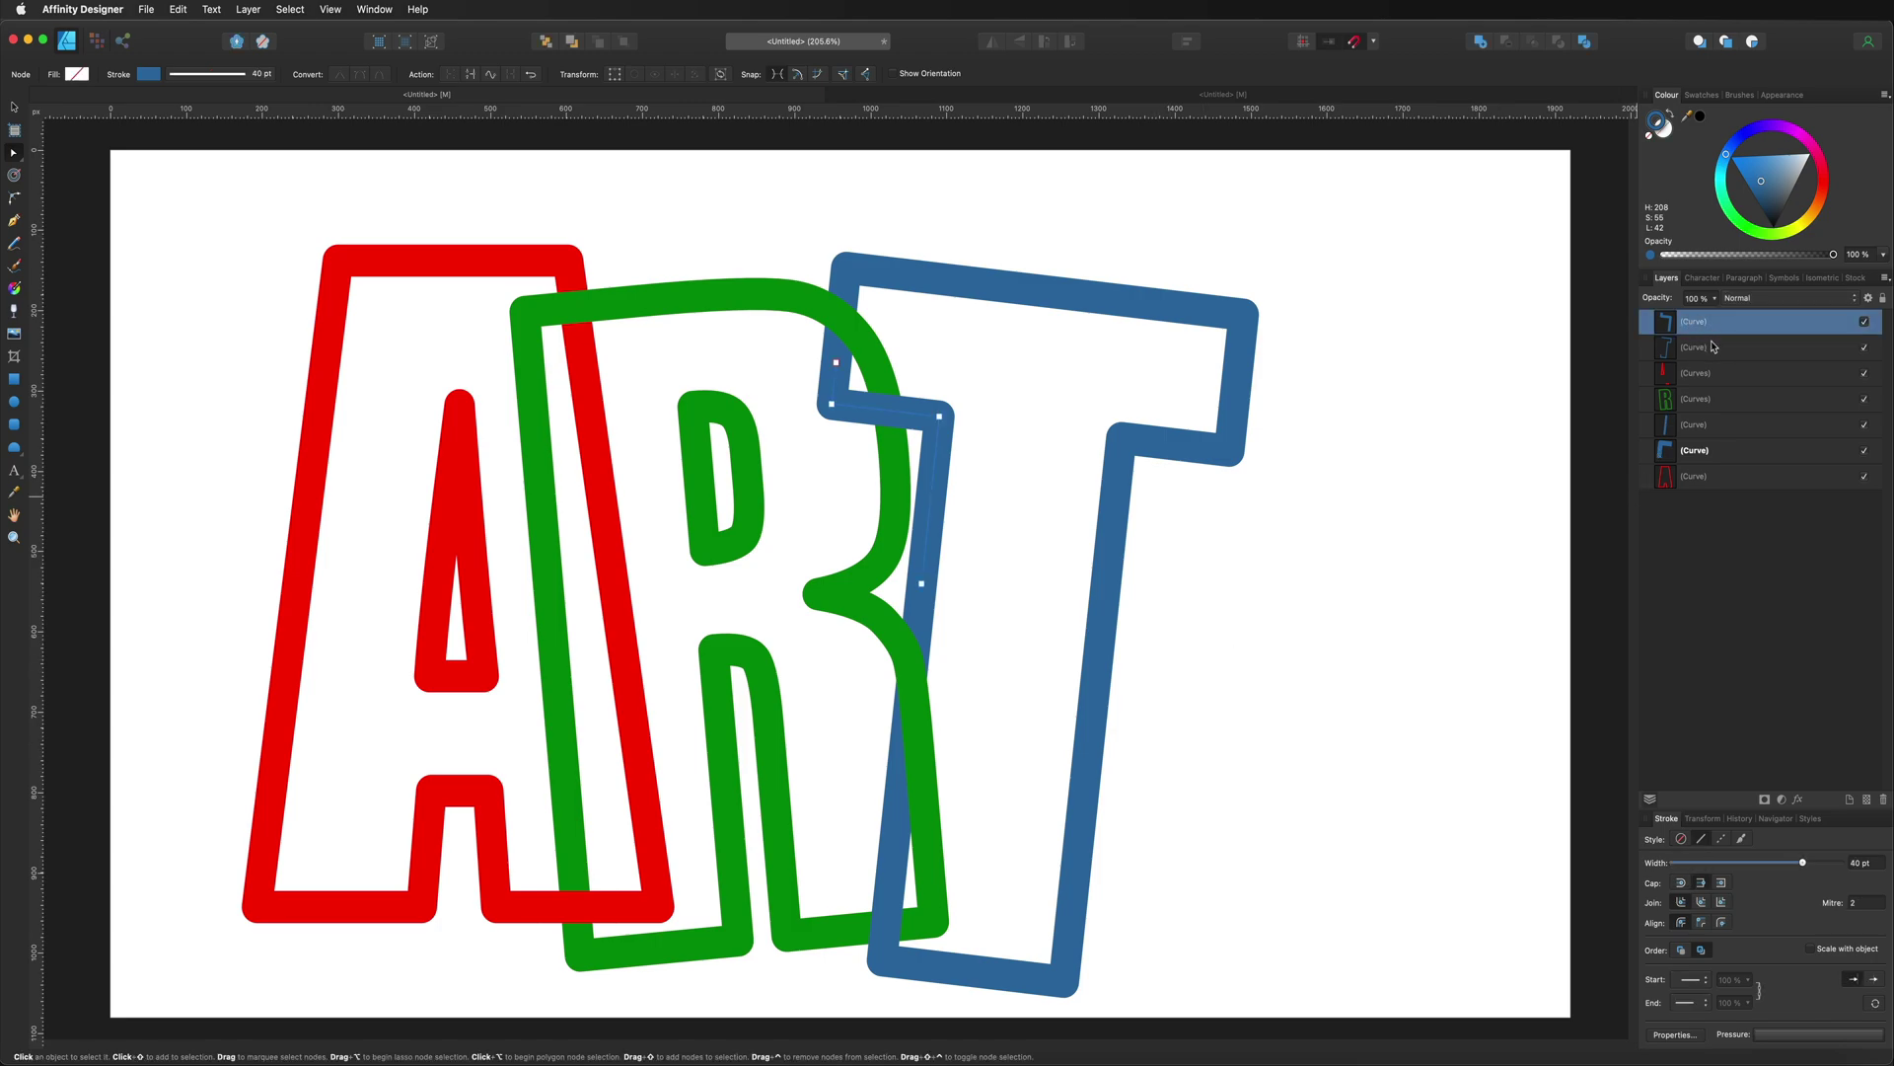
pyautogui.keyDown('shift'); pyautogui.click(1736, 350); pyautogui.keyUp('shift')
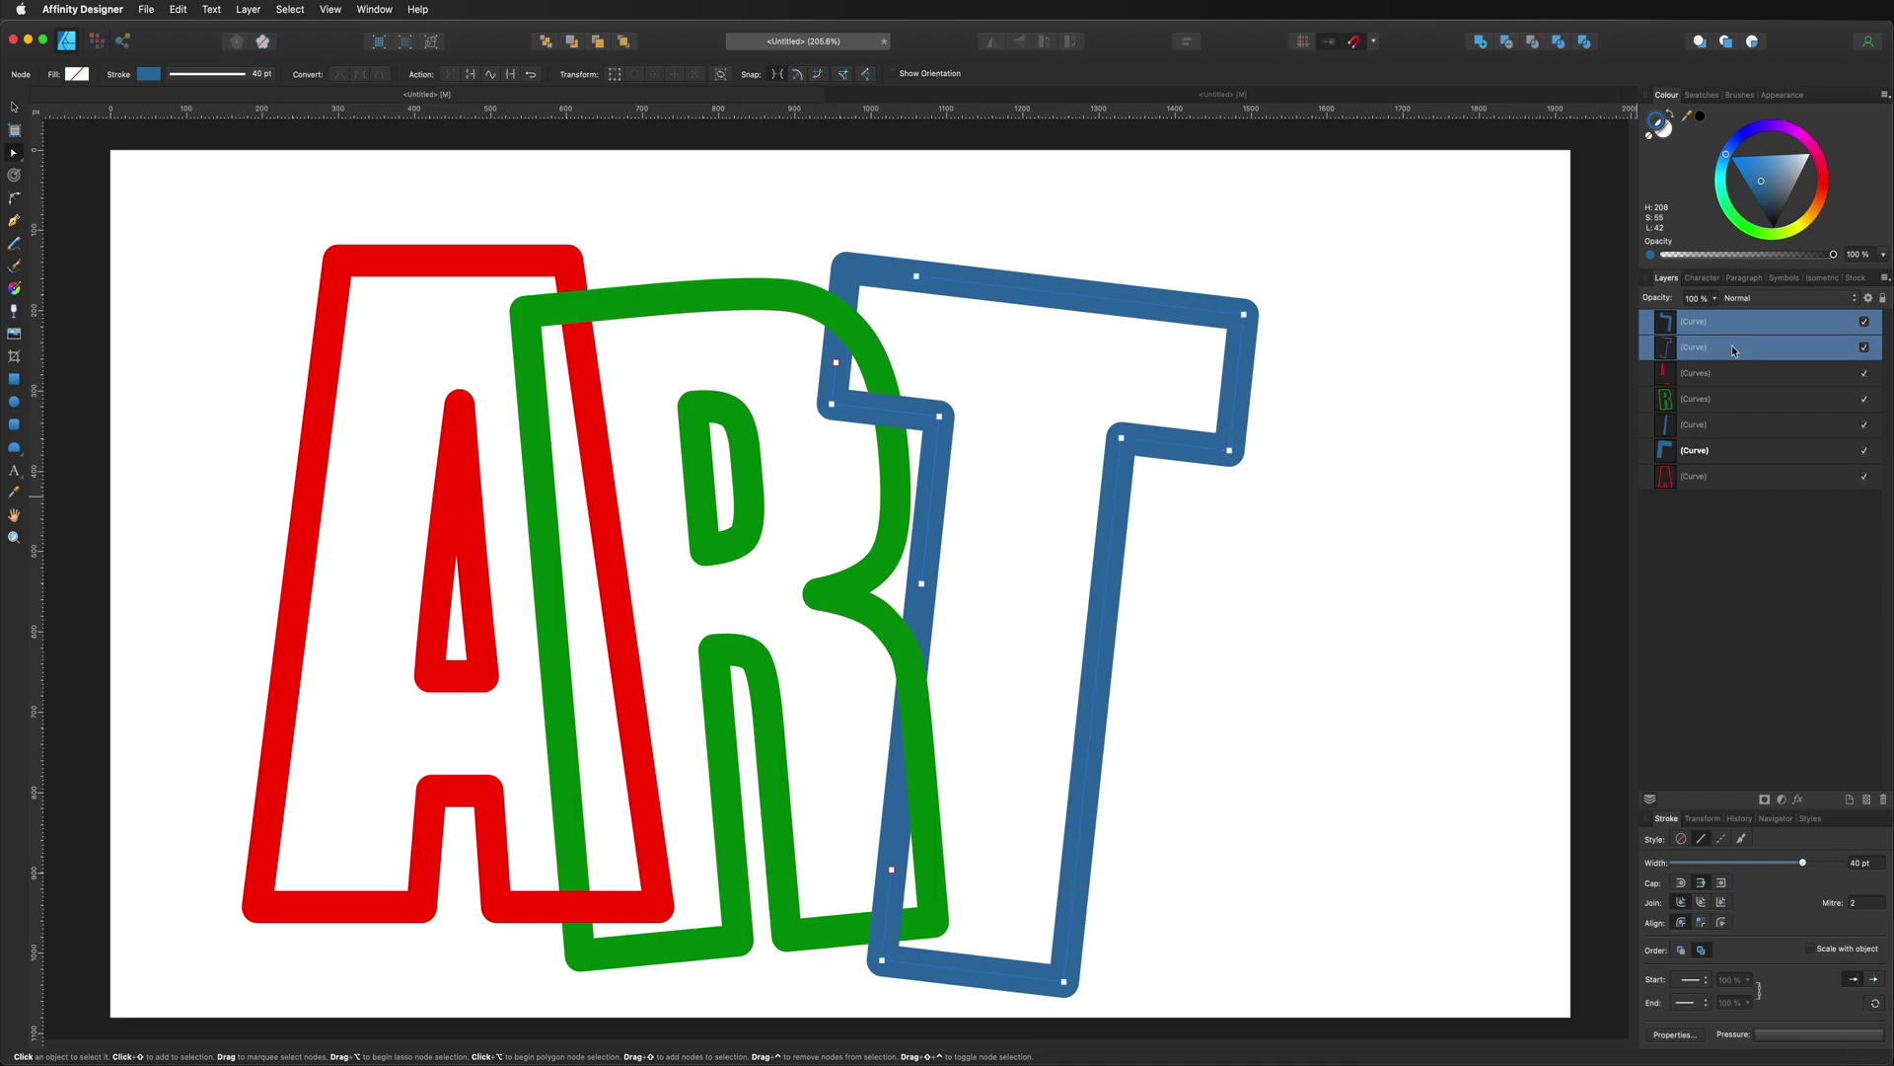
pyautogui.keyDown('shift'); pyautogui.click(1709, 425); pyautogui.keyUp('shift')
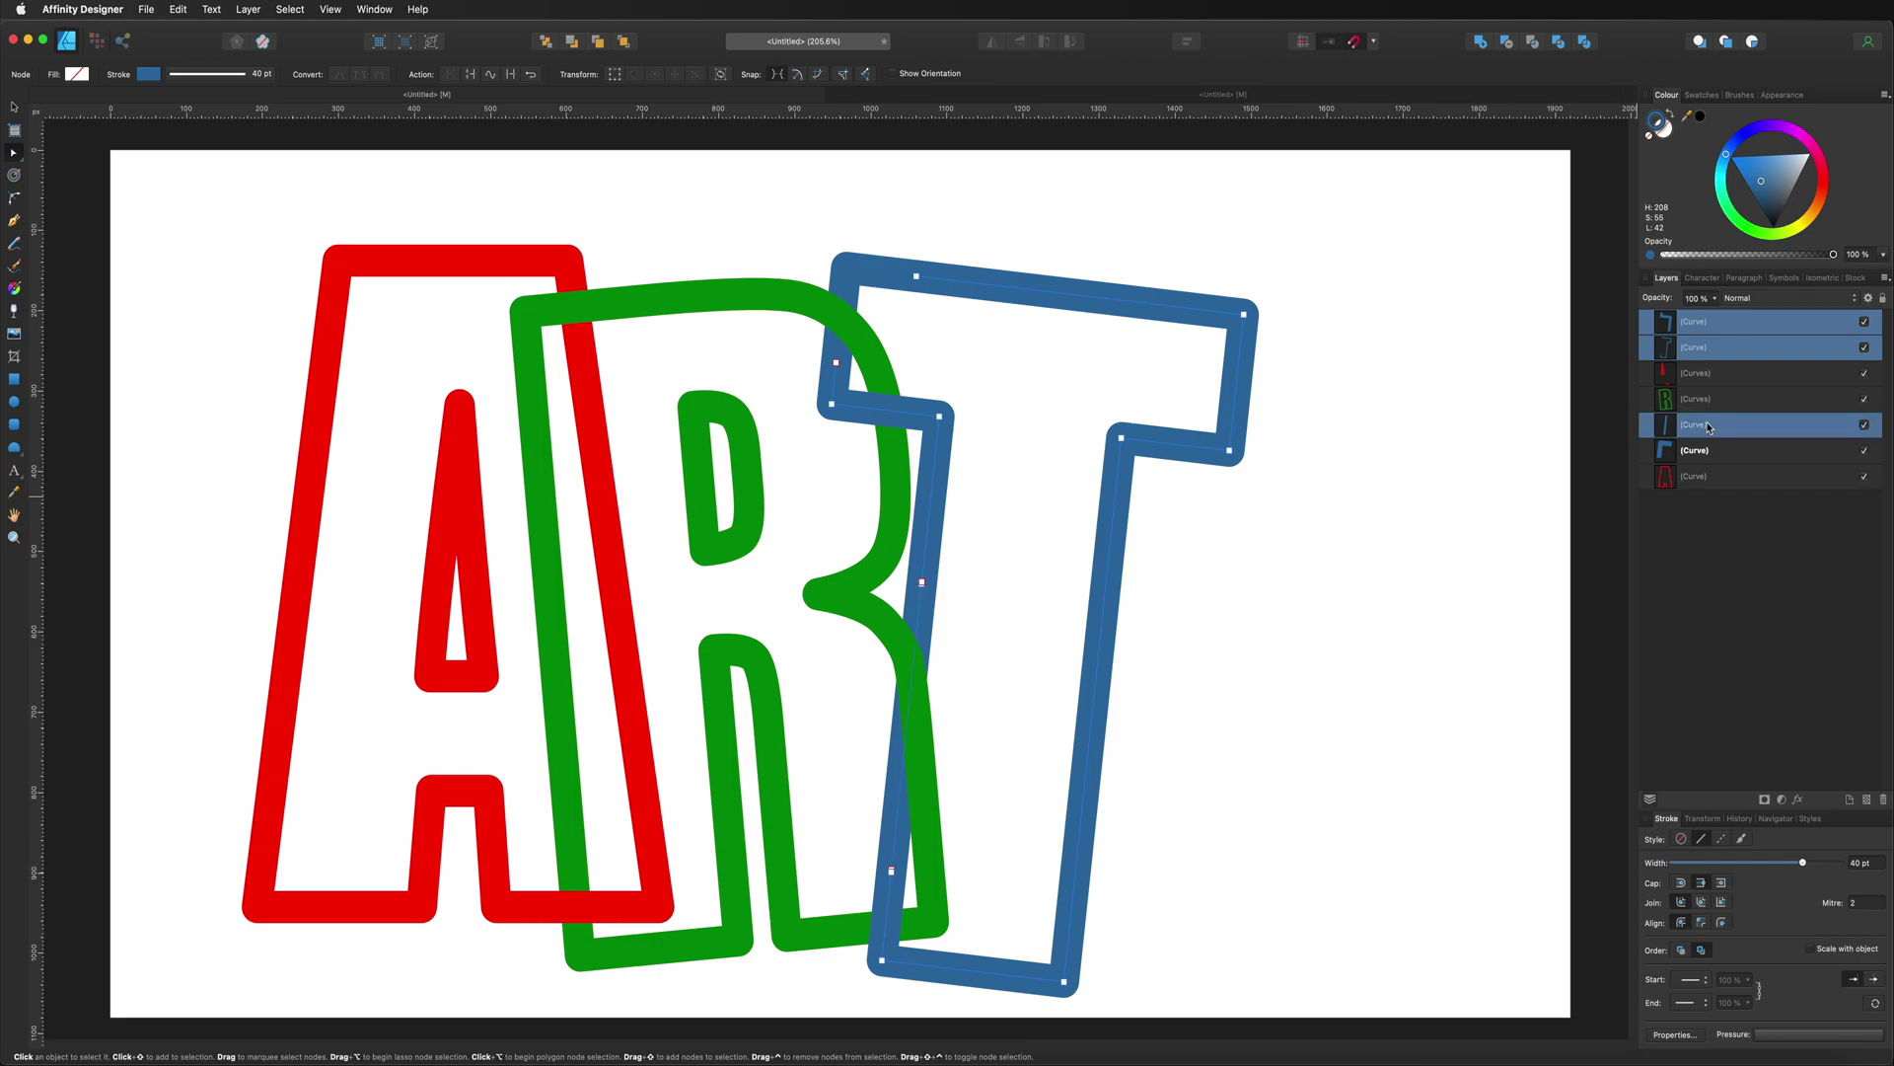
pyautogui.keyDown('shift'); pyautogui.click(1718, 451); pyautogui.keyUp('shift')
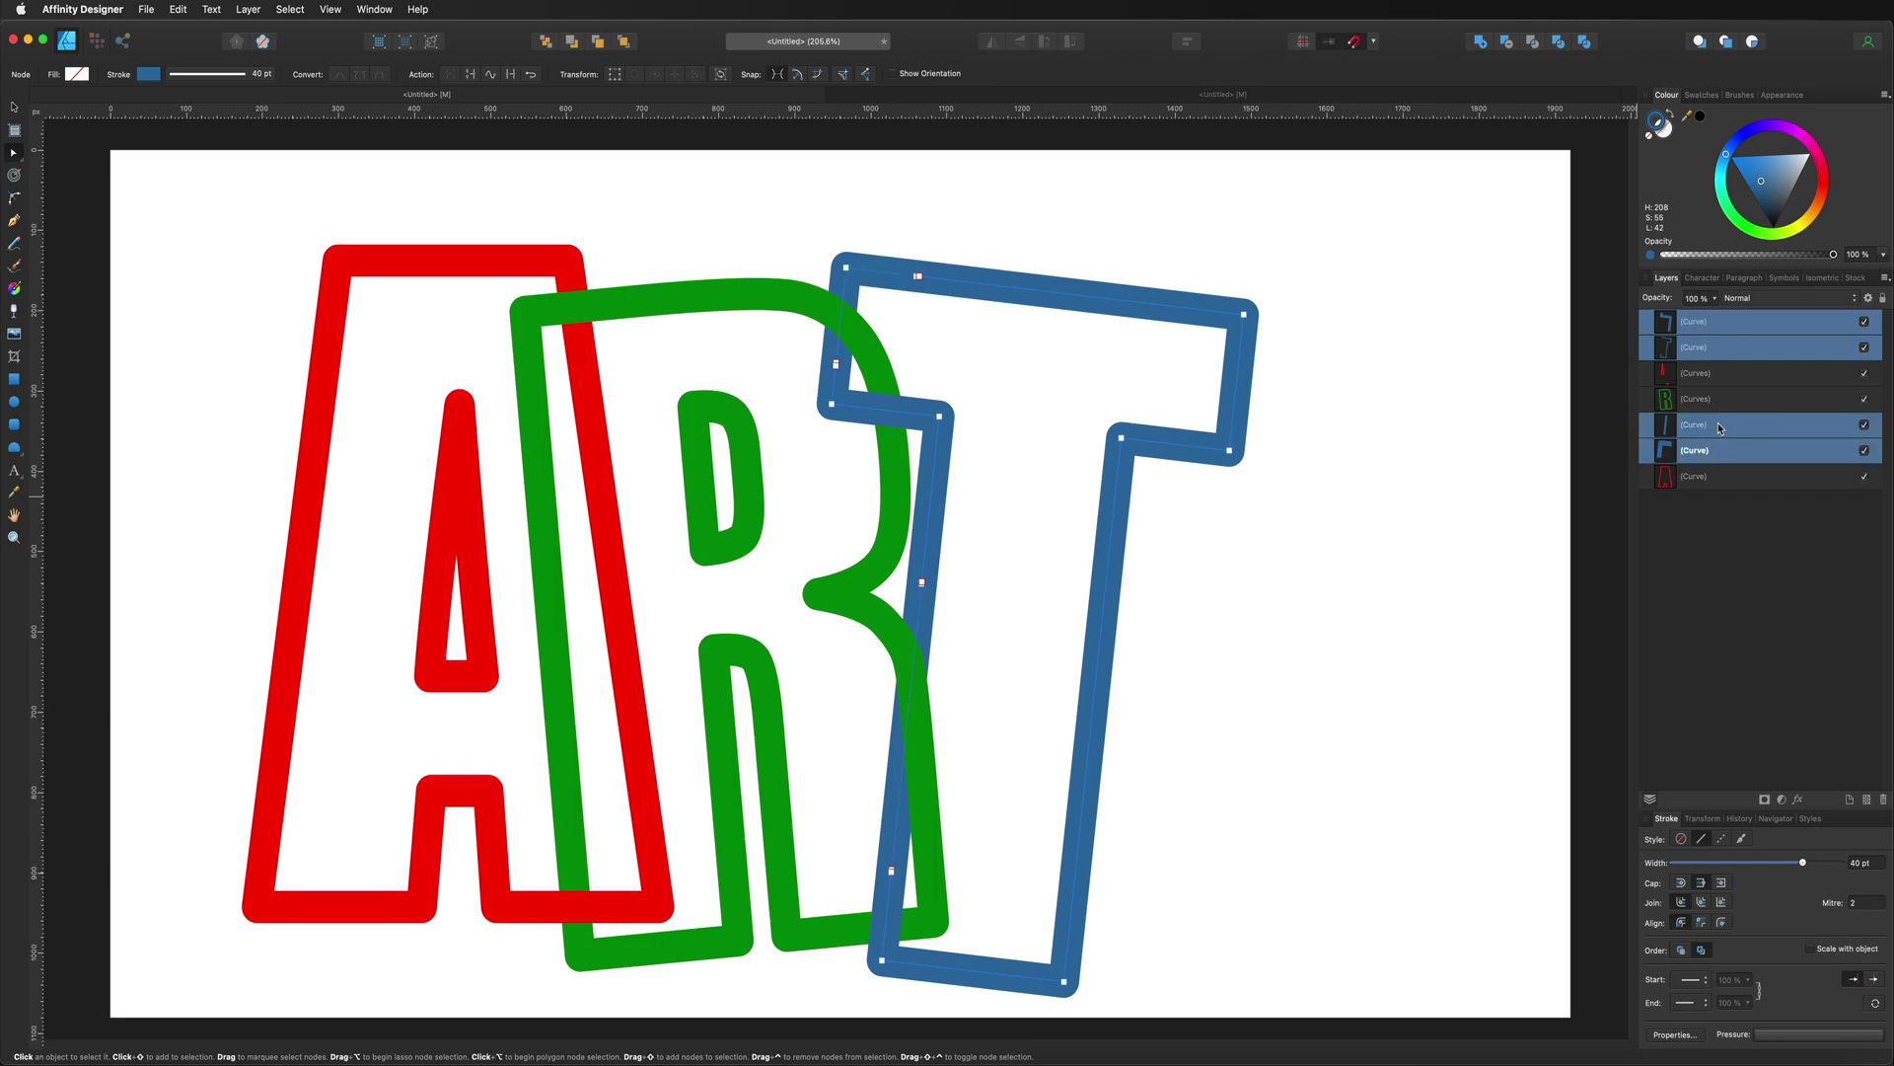
pyautogui.click(14, 288)
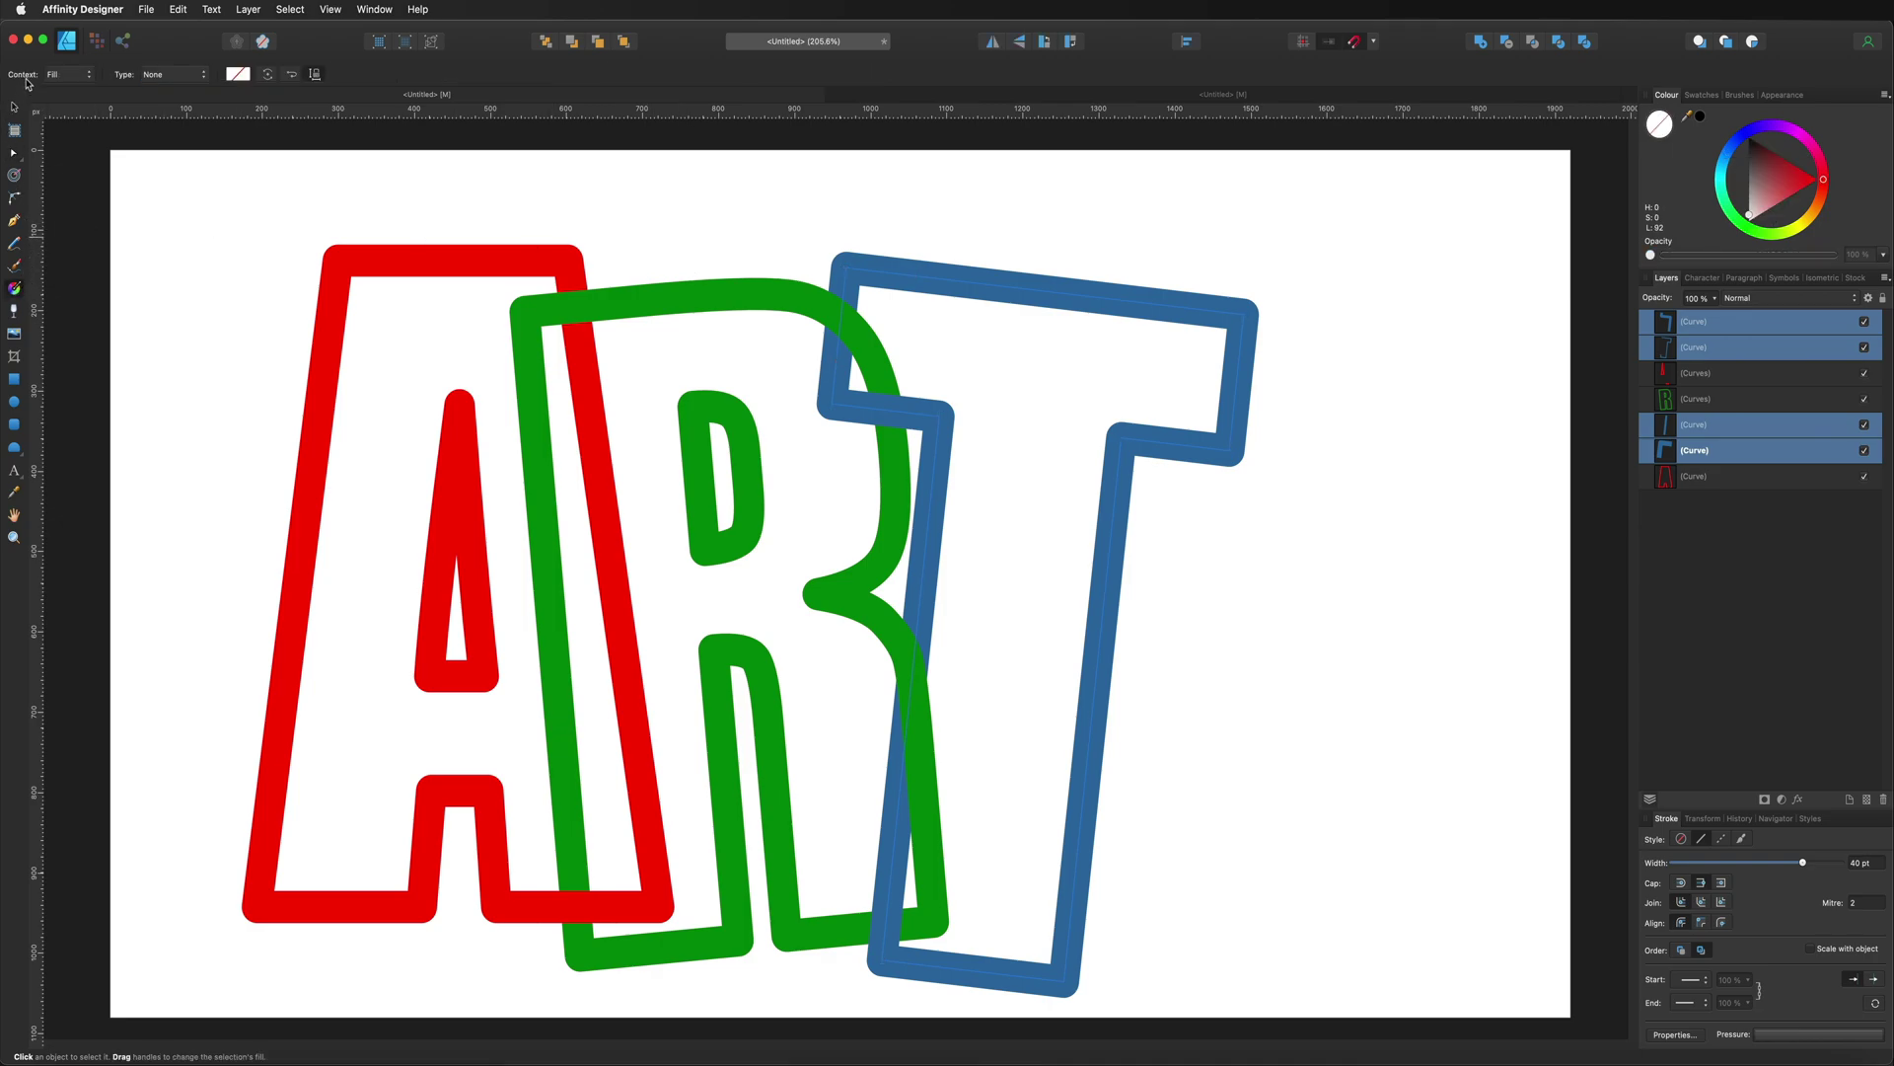
pyautogui.click(85, 77)
pyautogui.click(63, 93)
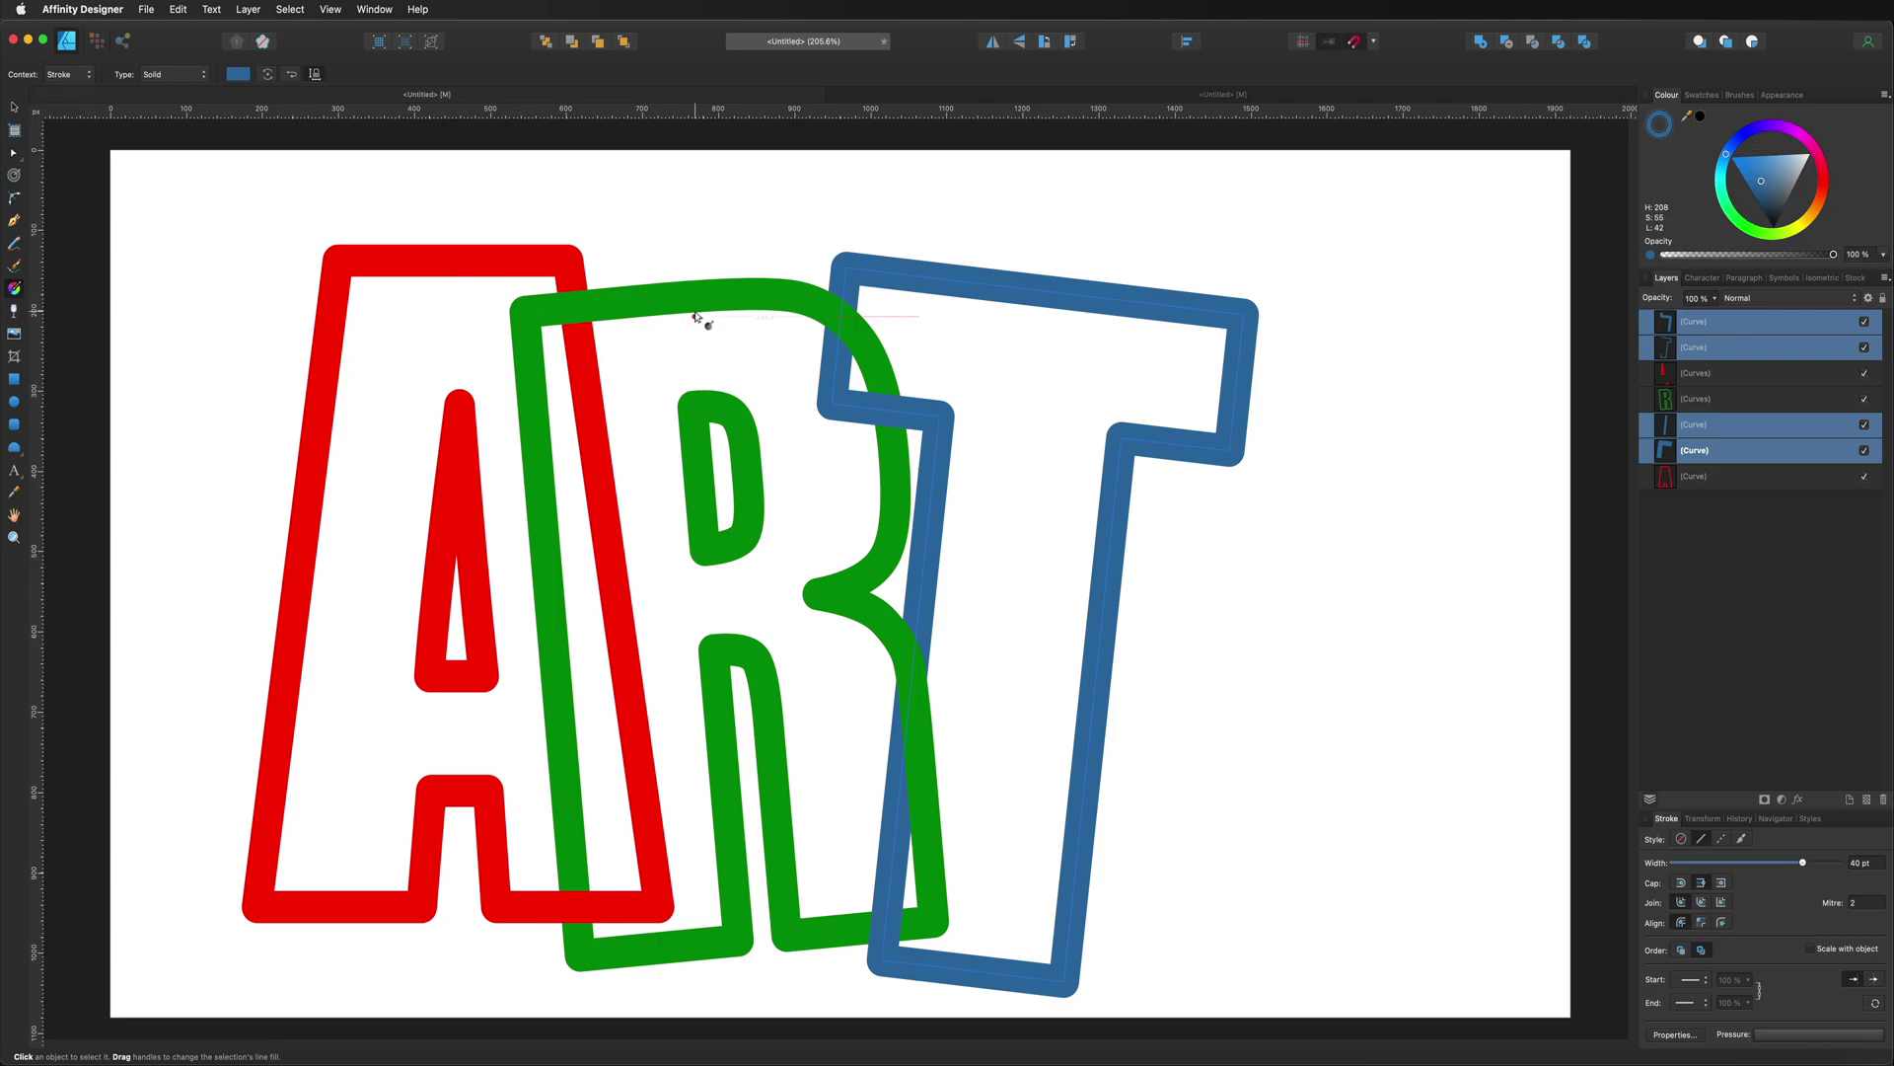
pyautogui.moveTo(838, 259)
pyautogui.mouseDown()
pyautogui.moveTo(1091, 795)
pyautogui.moveTo(1083, 992)
pyautogui.moveTo(1065, 981)
pyautogui.mouseUp()
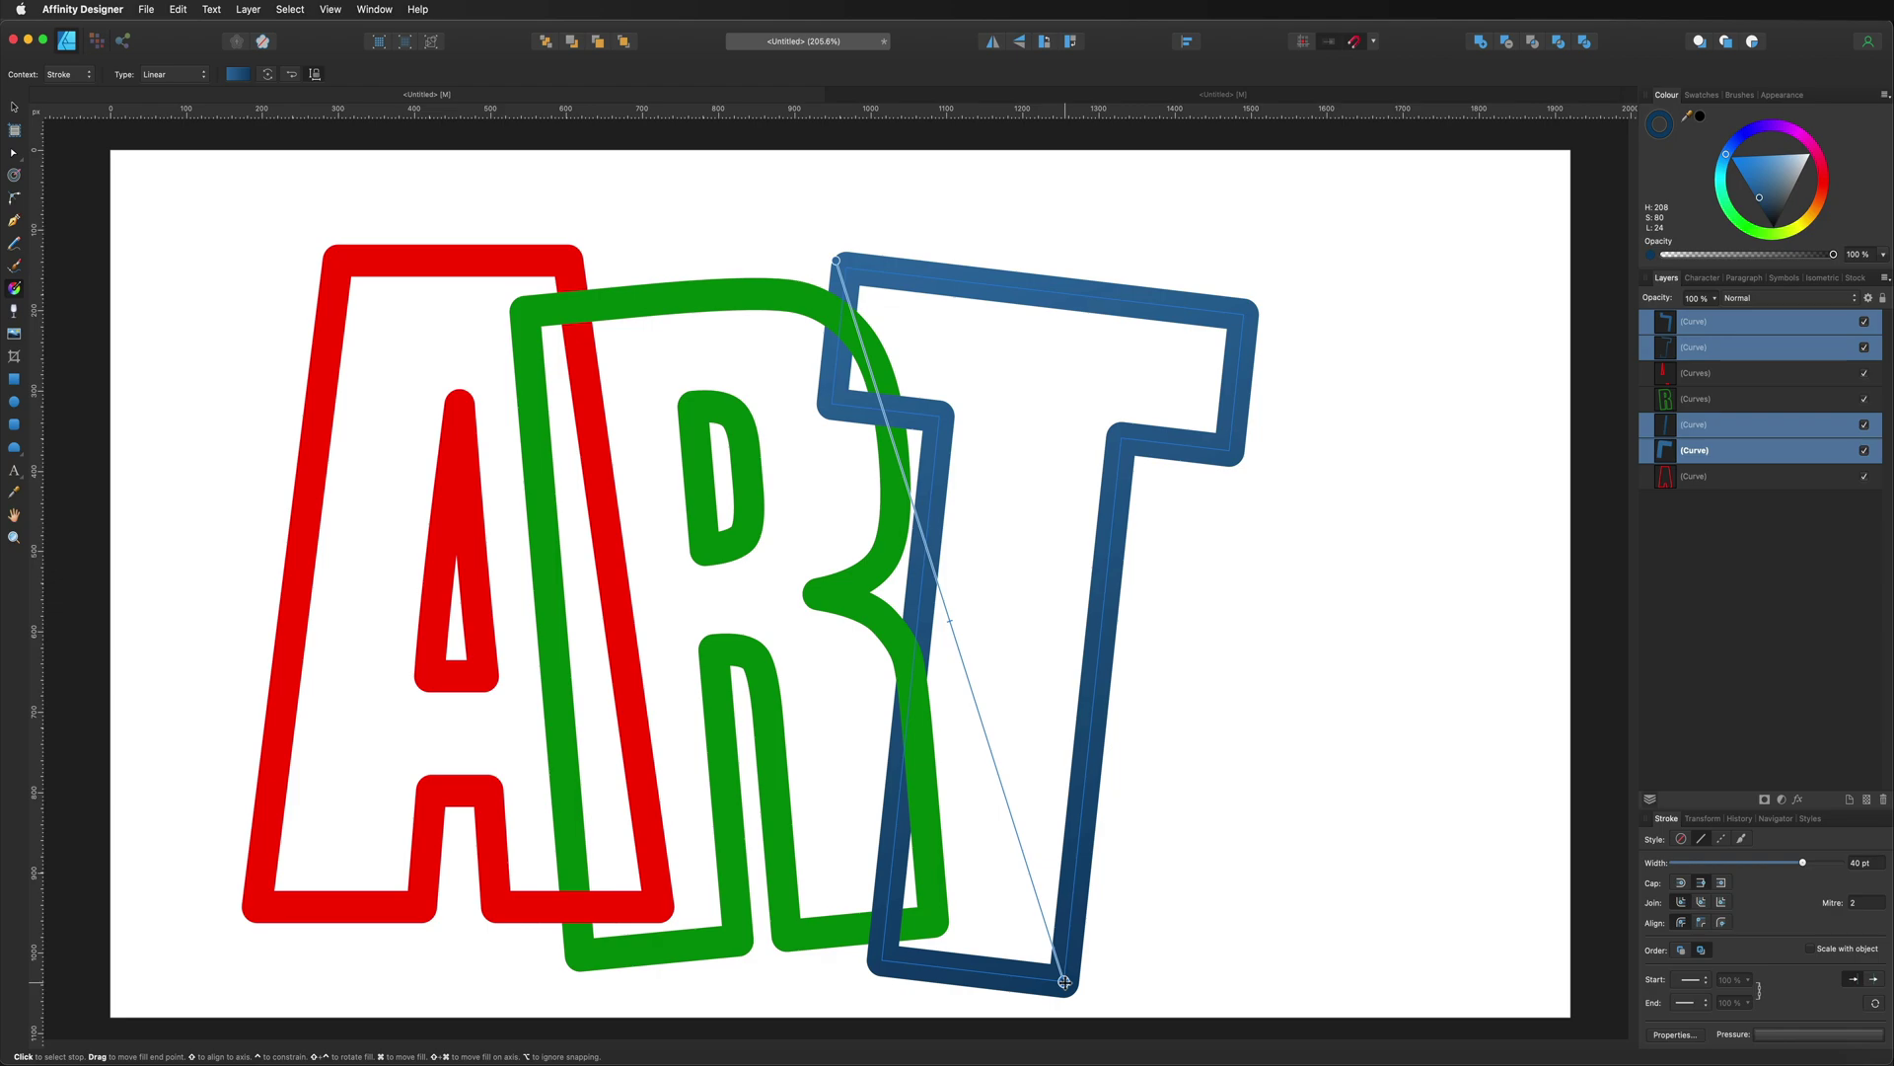
# Apply a linear stroke gradient to the green R from its upper-left corner to its lower-right foot, ending in a muted mid green
pyautogui.click(1743, 410)
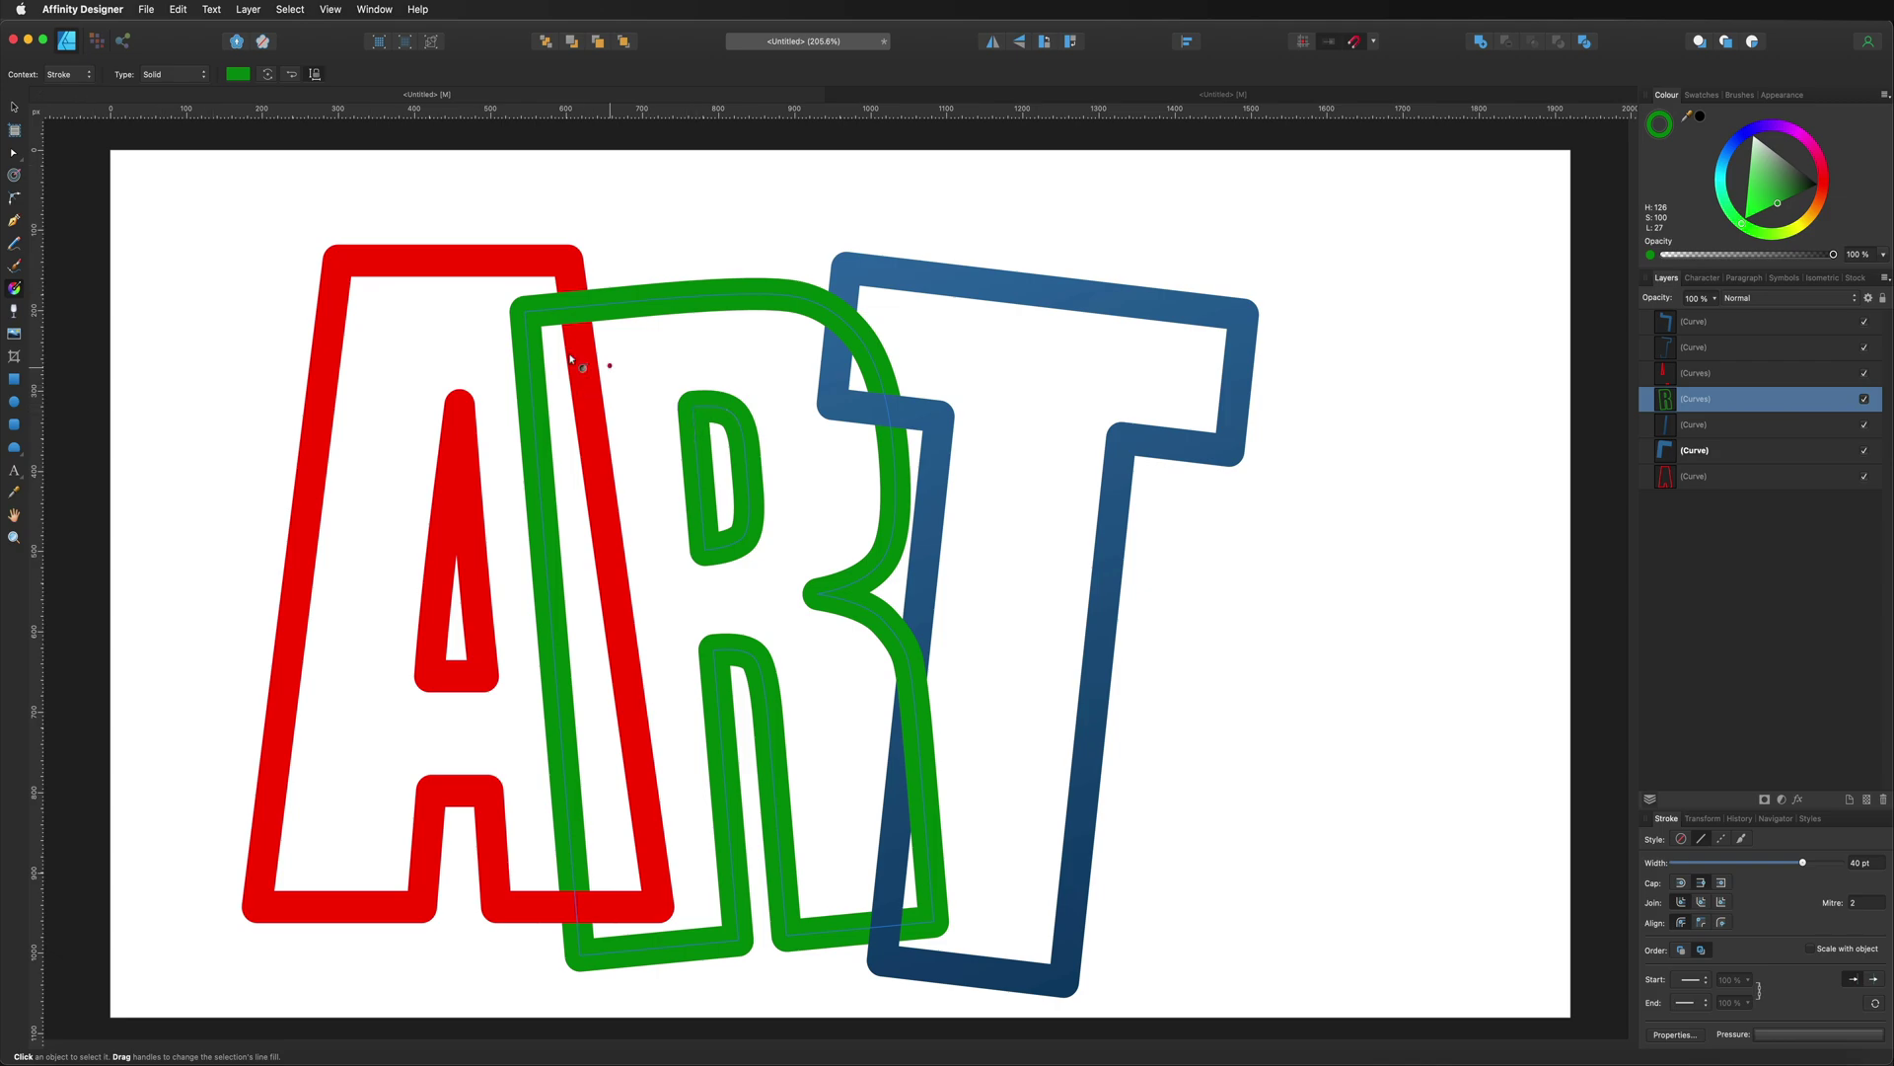
pyautogui.moveTo(514, 305); pyautogui.dragTo(945, 926)
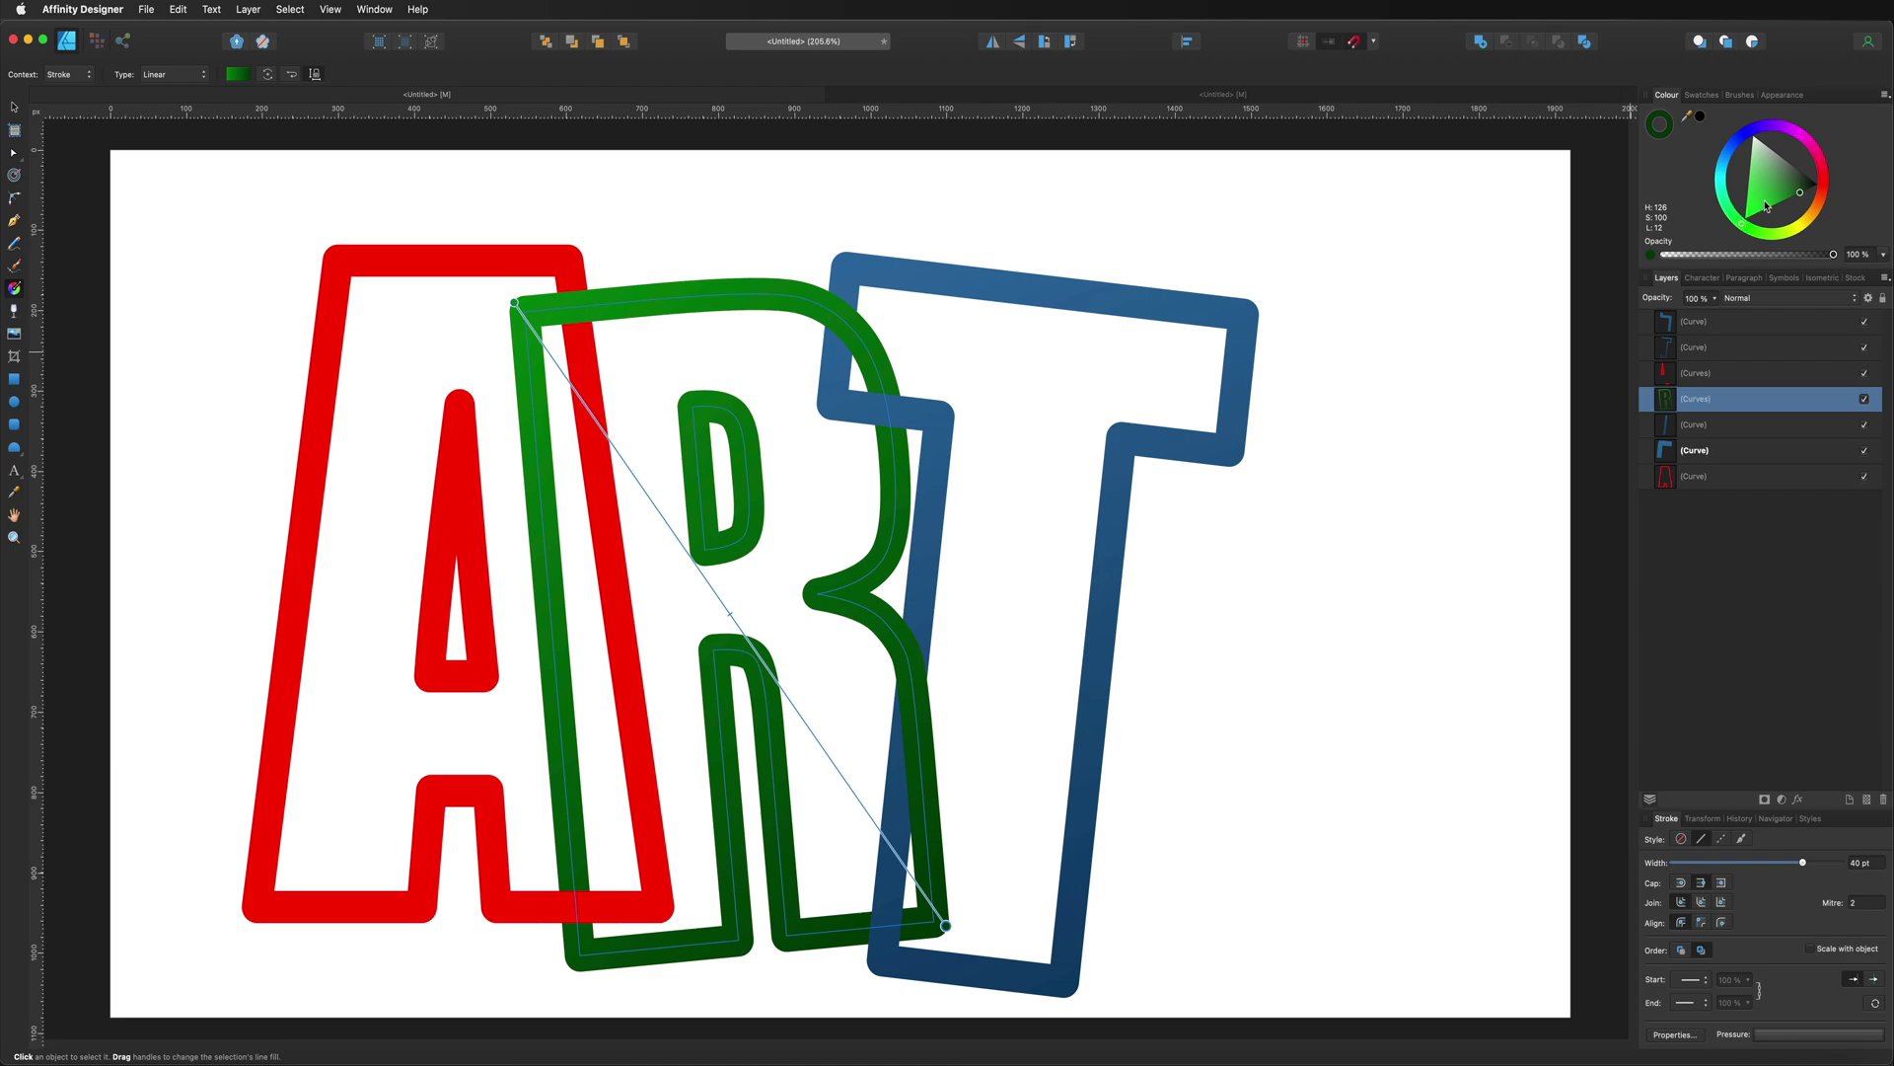
pyautogui.moveTo(1798, 195); pyautogui.dragTo(1785, 188)
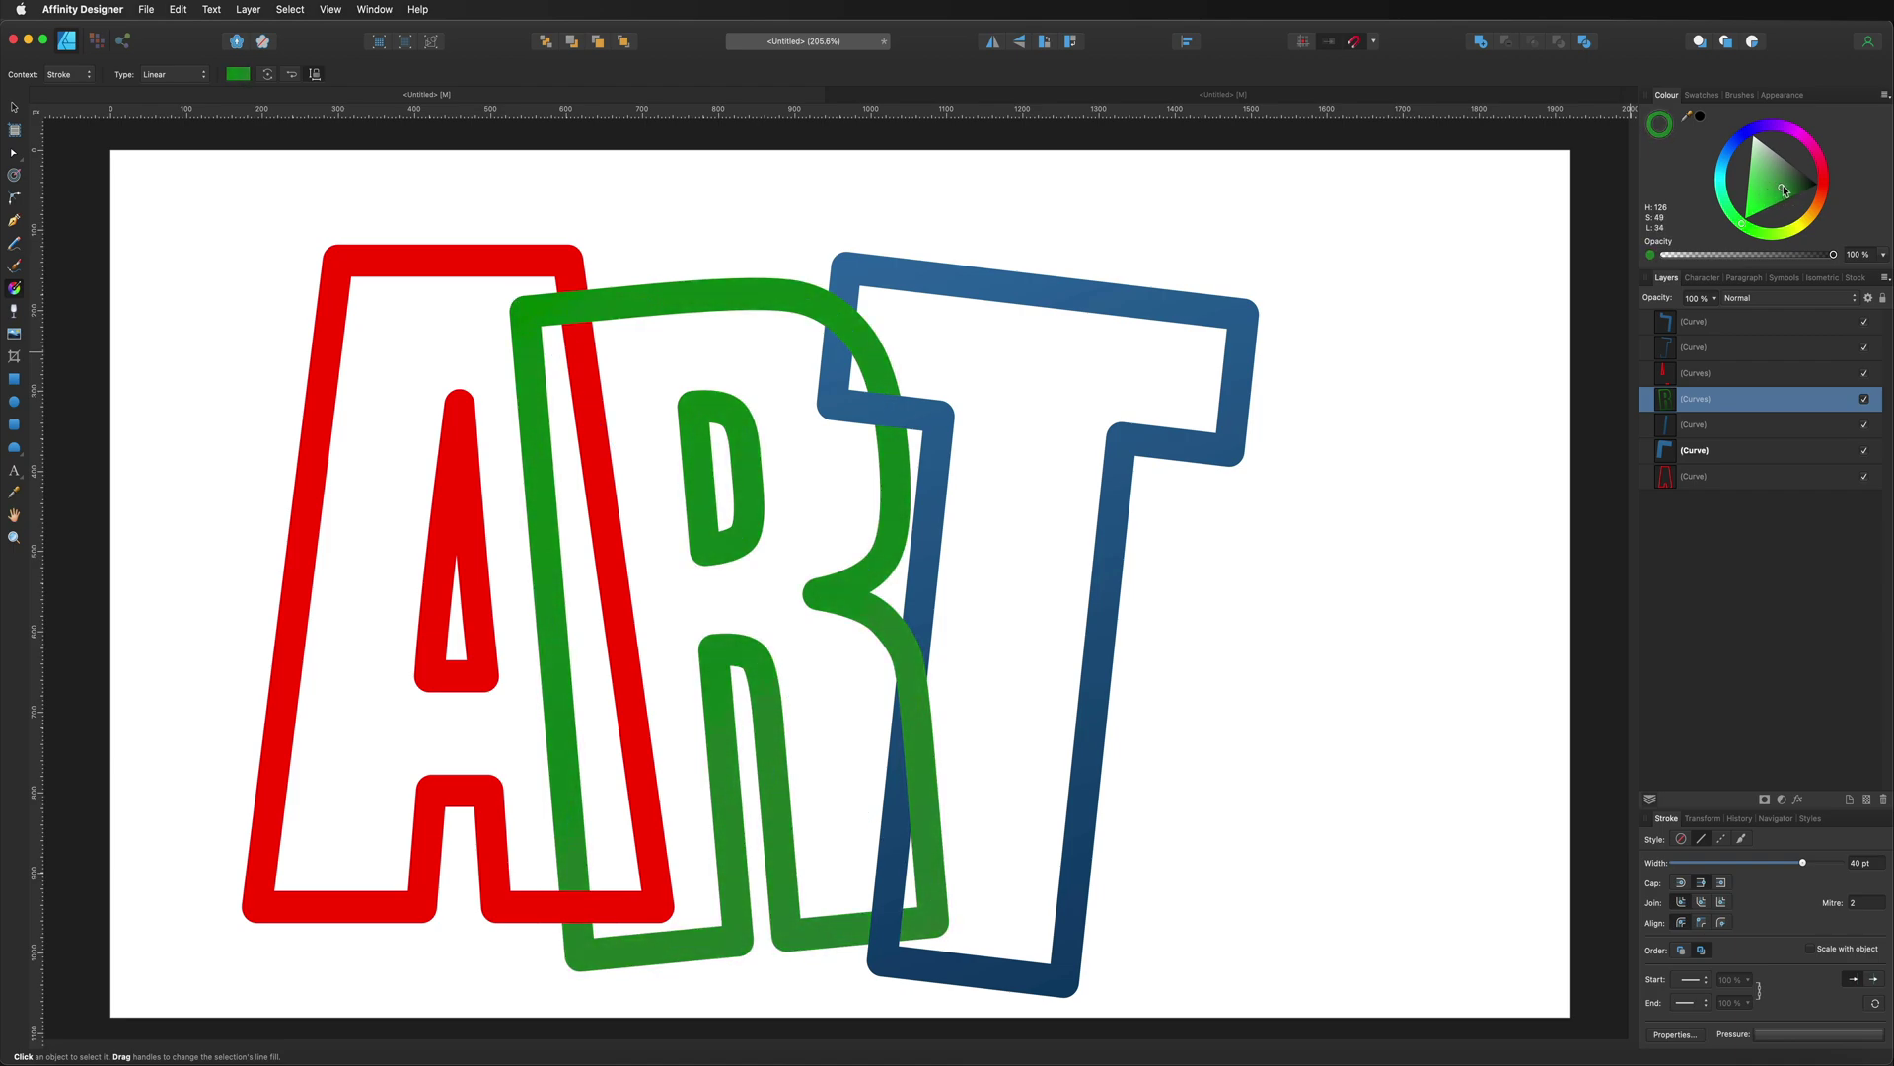
# Add a stop midway along the R's stroke gradient and colour it light green
pyautogui.click(746, 636)
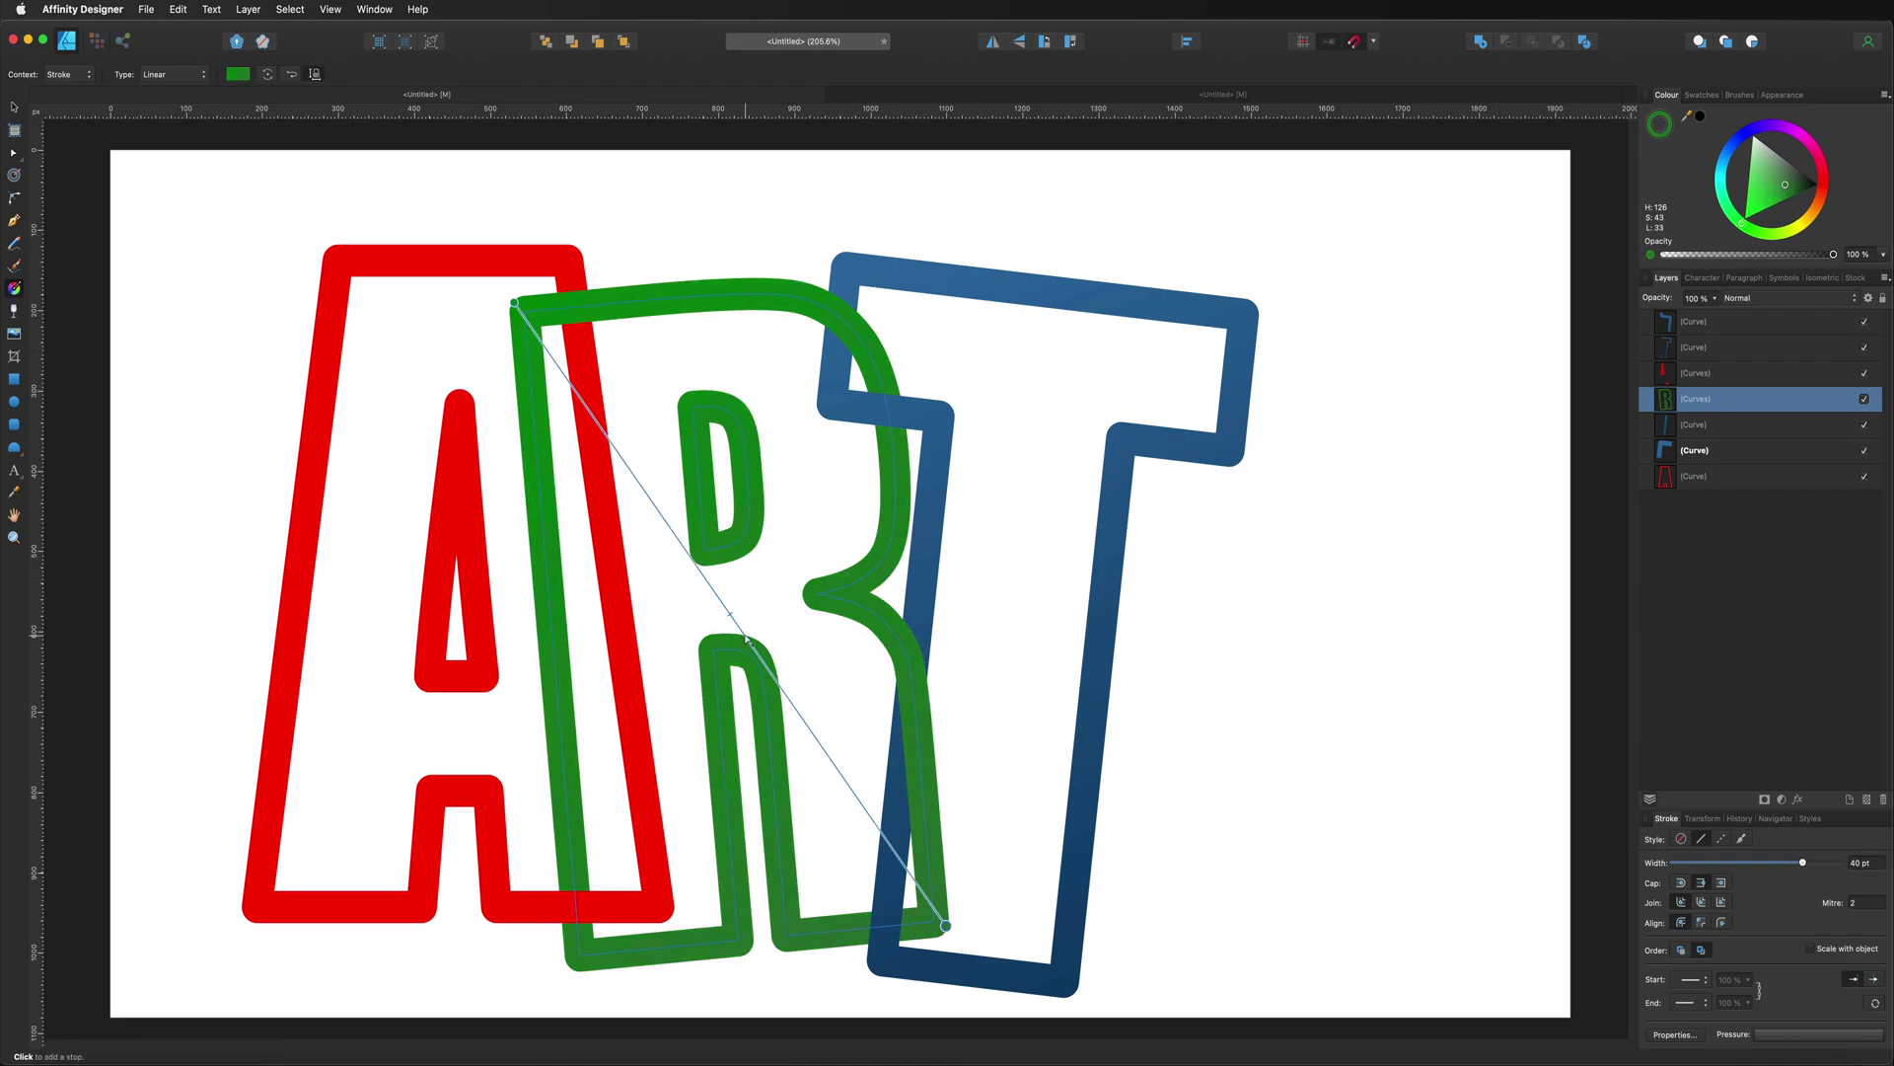
pyautogui.click(1754, 129)
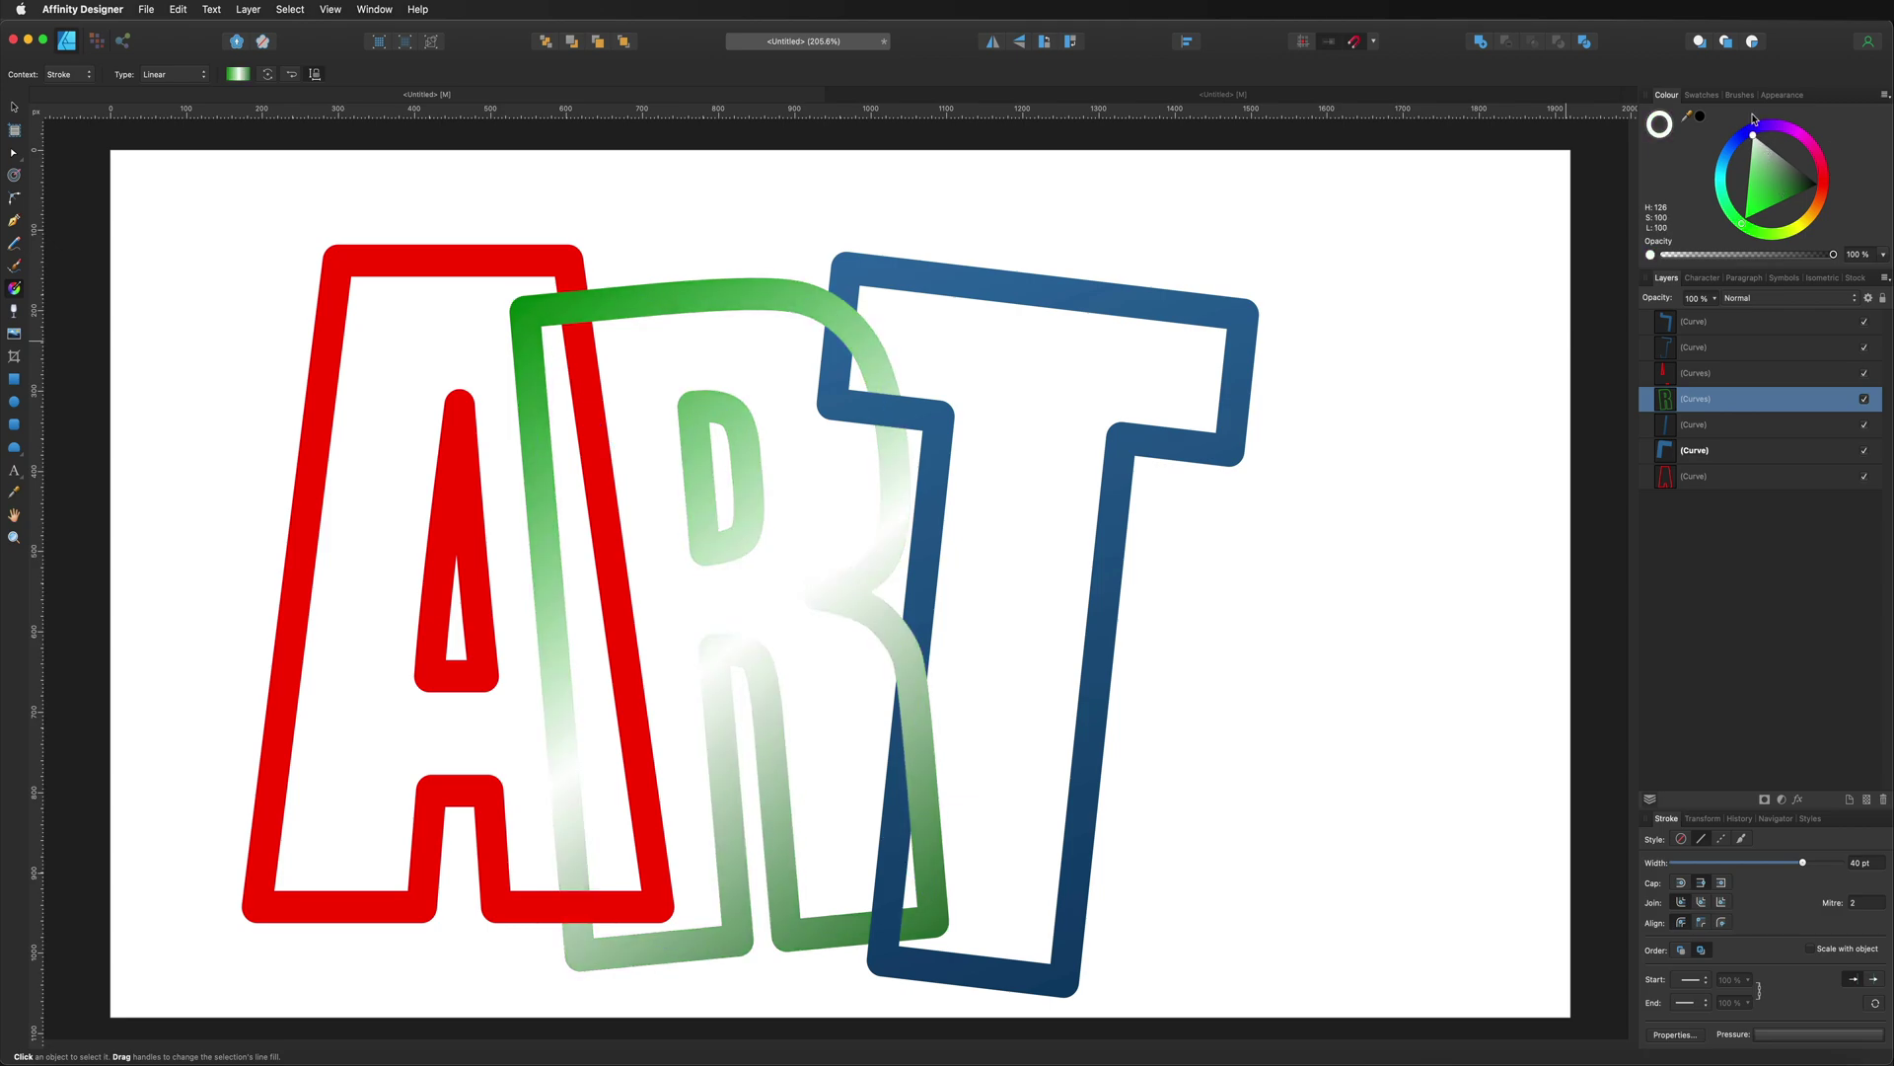
pyautogui.moveTo(1754, 128); pyautogui.dragTo(1754, 179)
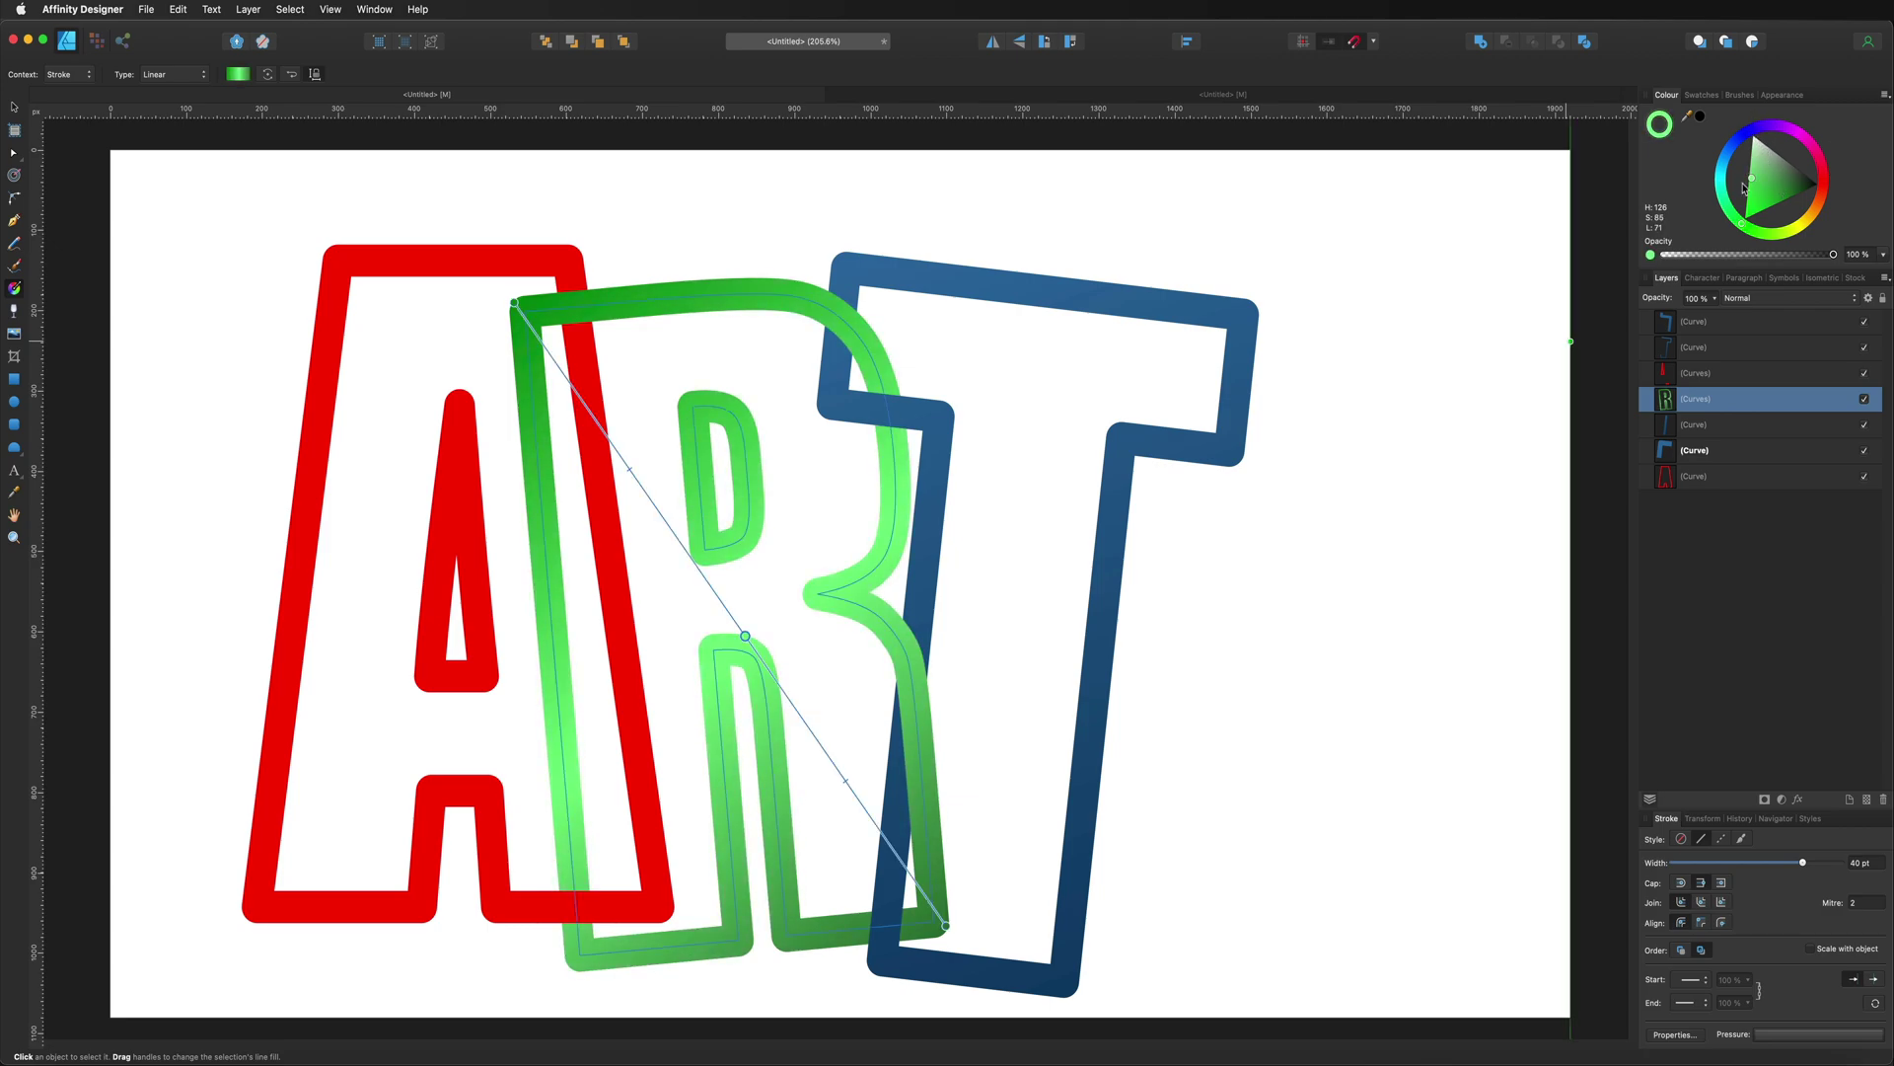
# Apply a linear stroke gradient across both red A layers from upper-left corner to lower-right foot, adding a greyish-pink stop near the middle
pyautogui.click(1704, 377)
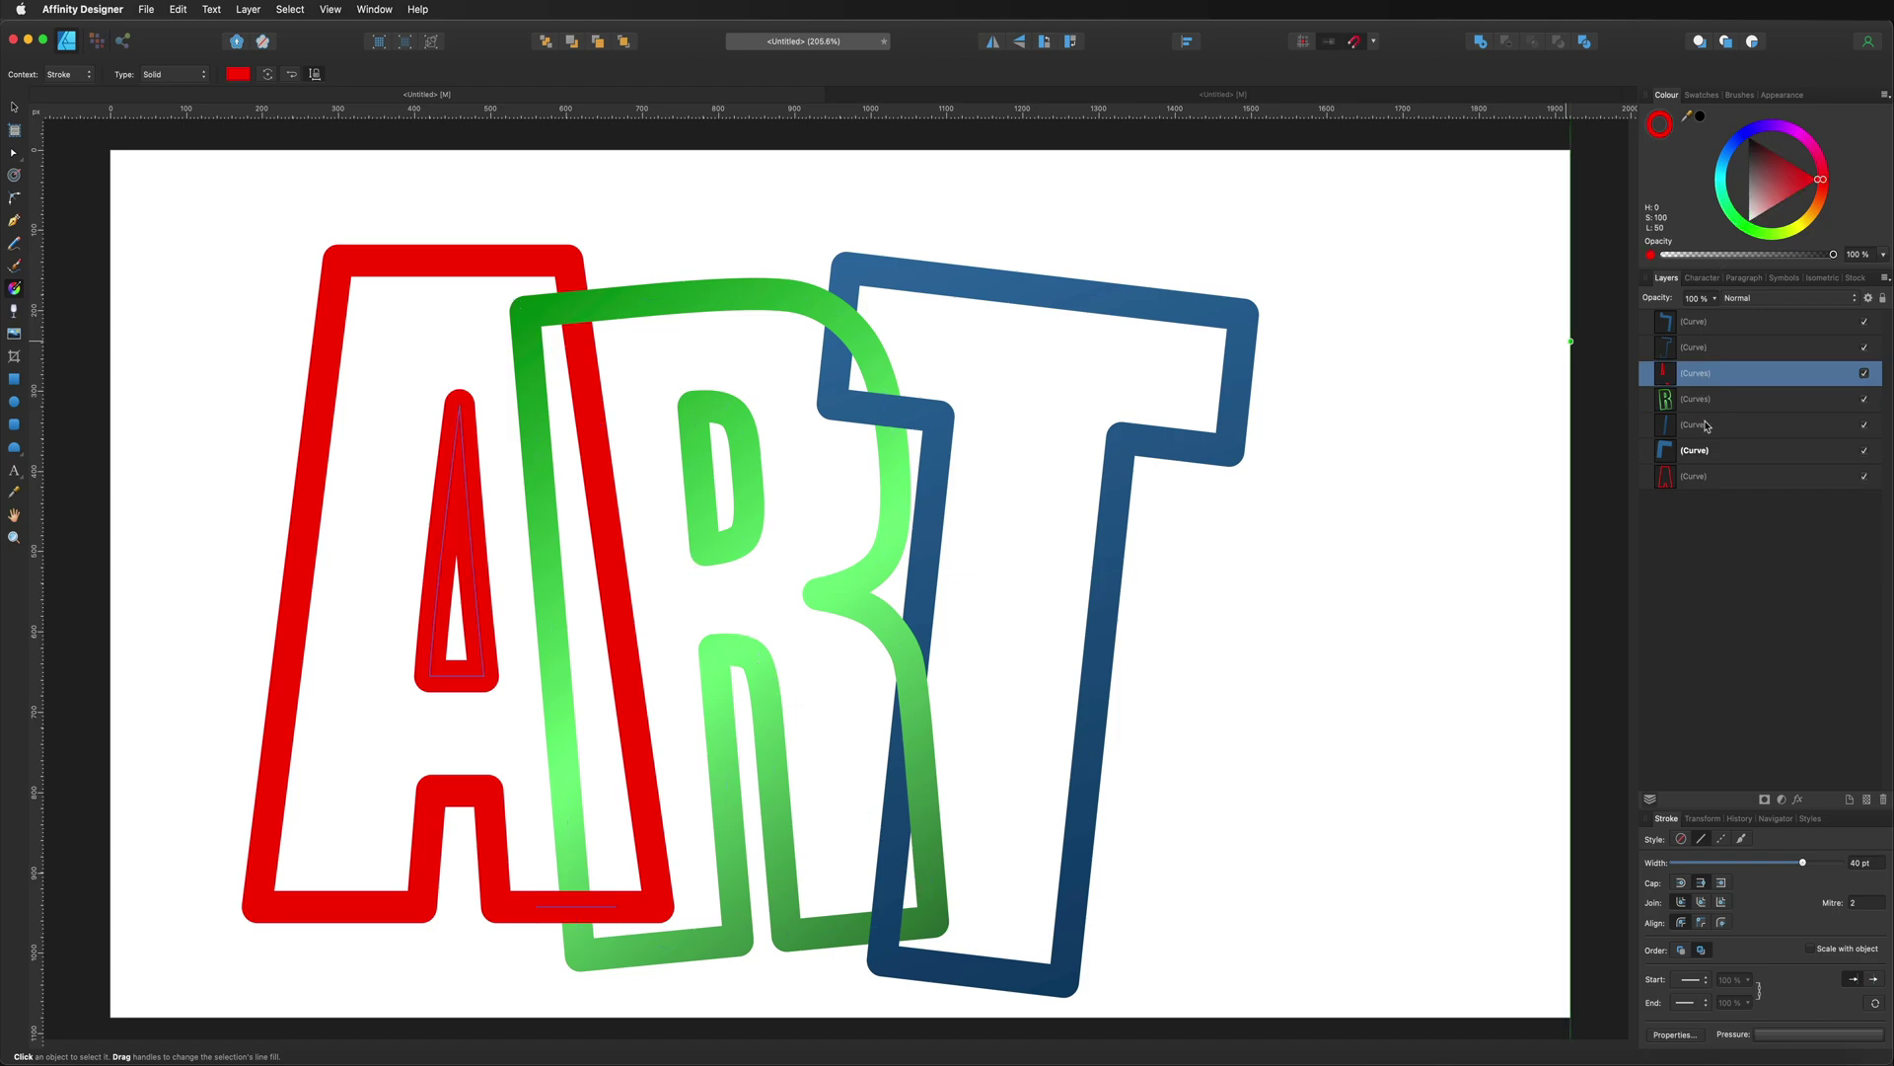
pyautogui.keyDown('super'); pyautogui.click(1704, 477); pyautogui.keyUp('super')
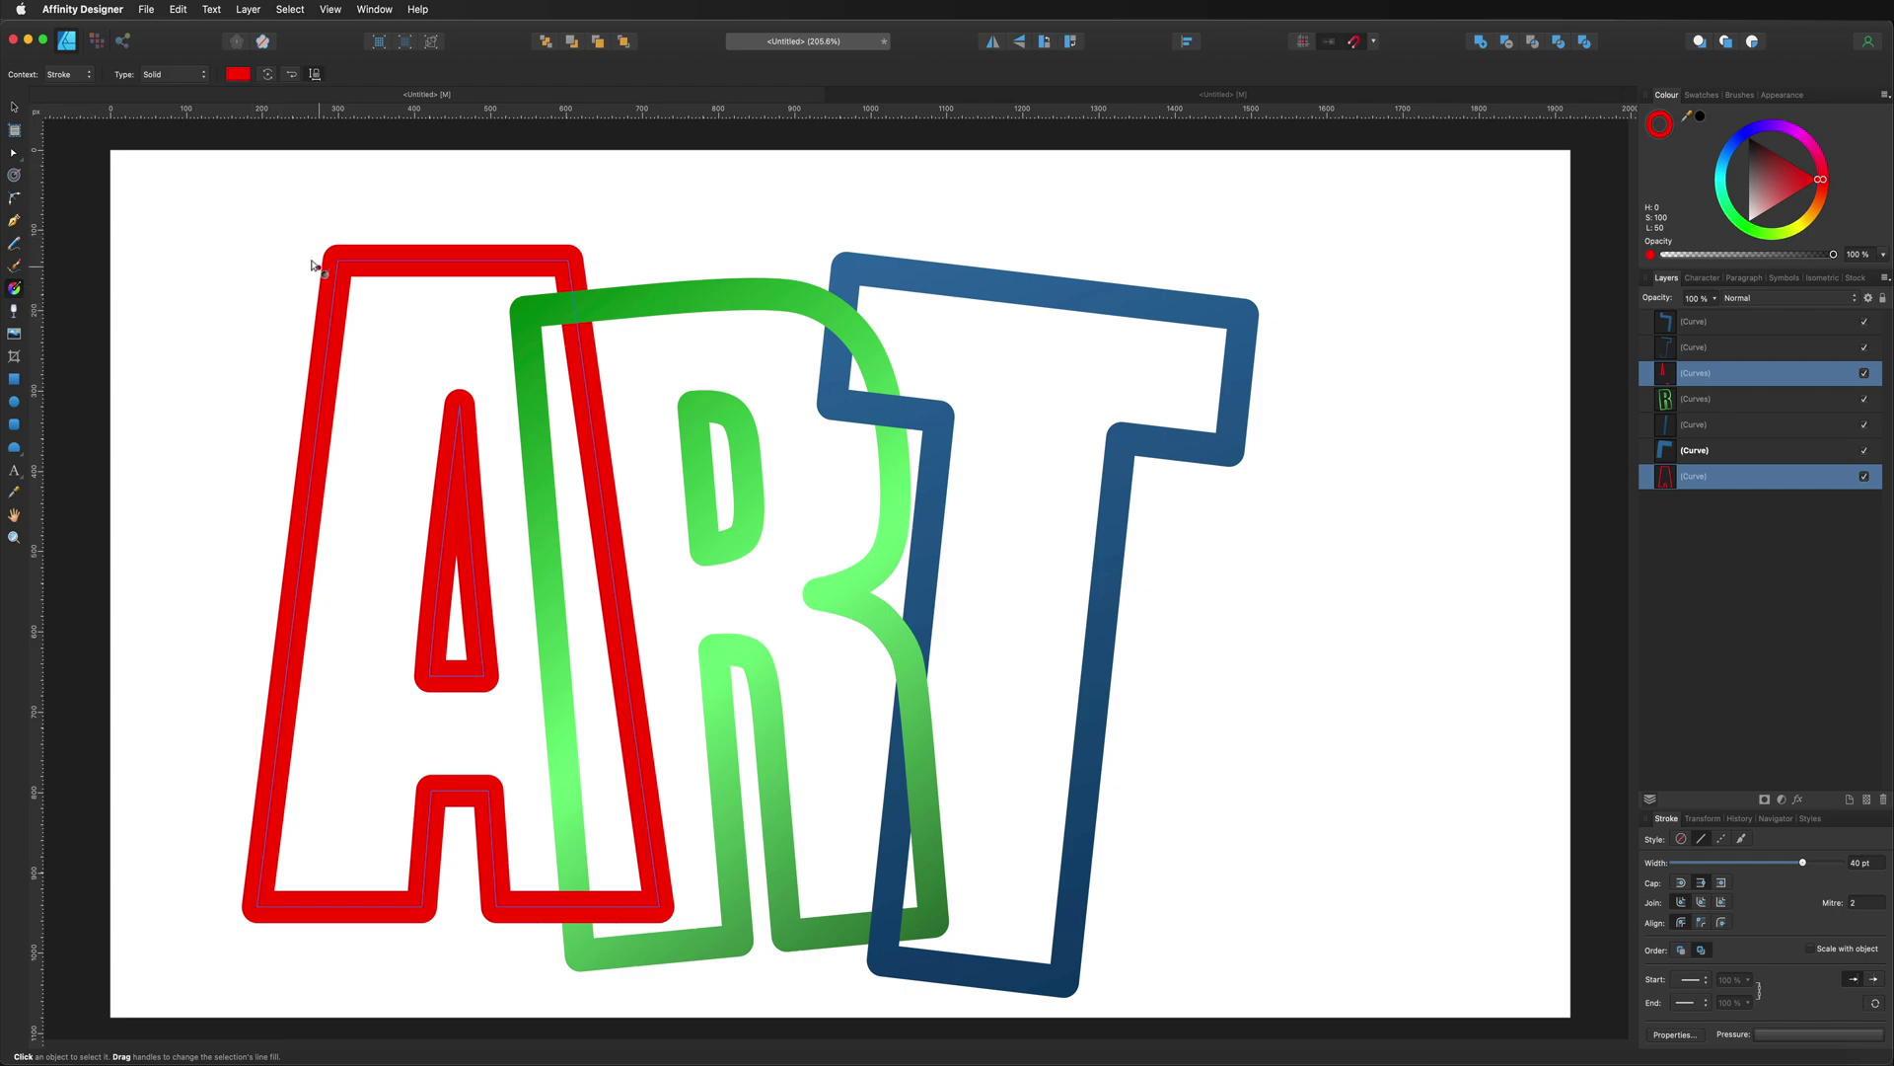
pyautogui.moveTo(326, 248)
pyautogui.mouseDown()
pyautogui.moveTo(605, 740)
pyautogui.moveTo(667, 915)
pyautogui.mouseUp()
pyautogui.click(460, 509)
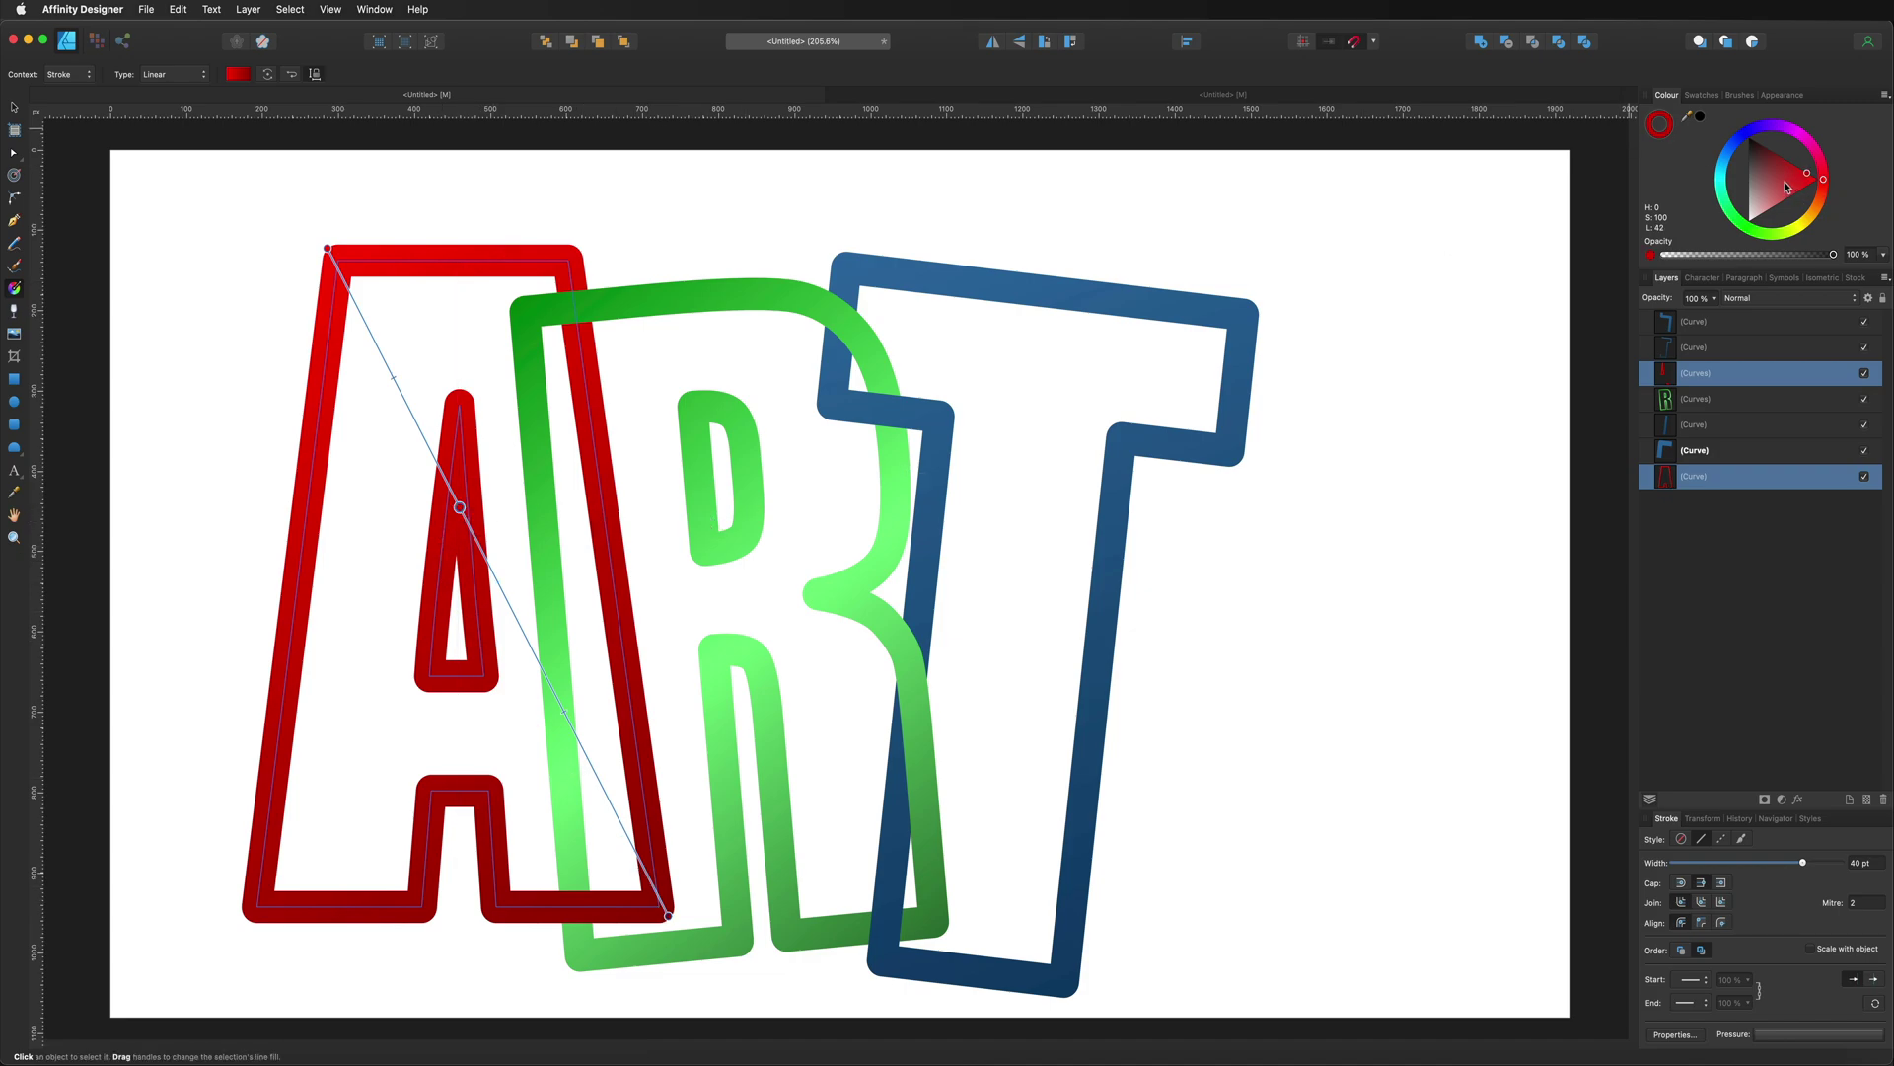
pyautogui.moveTo(1791, 190); pyautogui.dragTo(1756, 193)
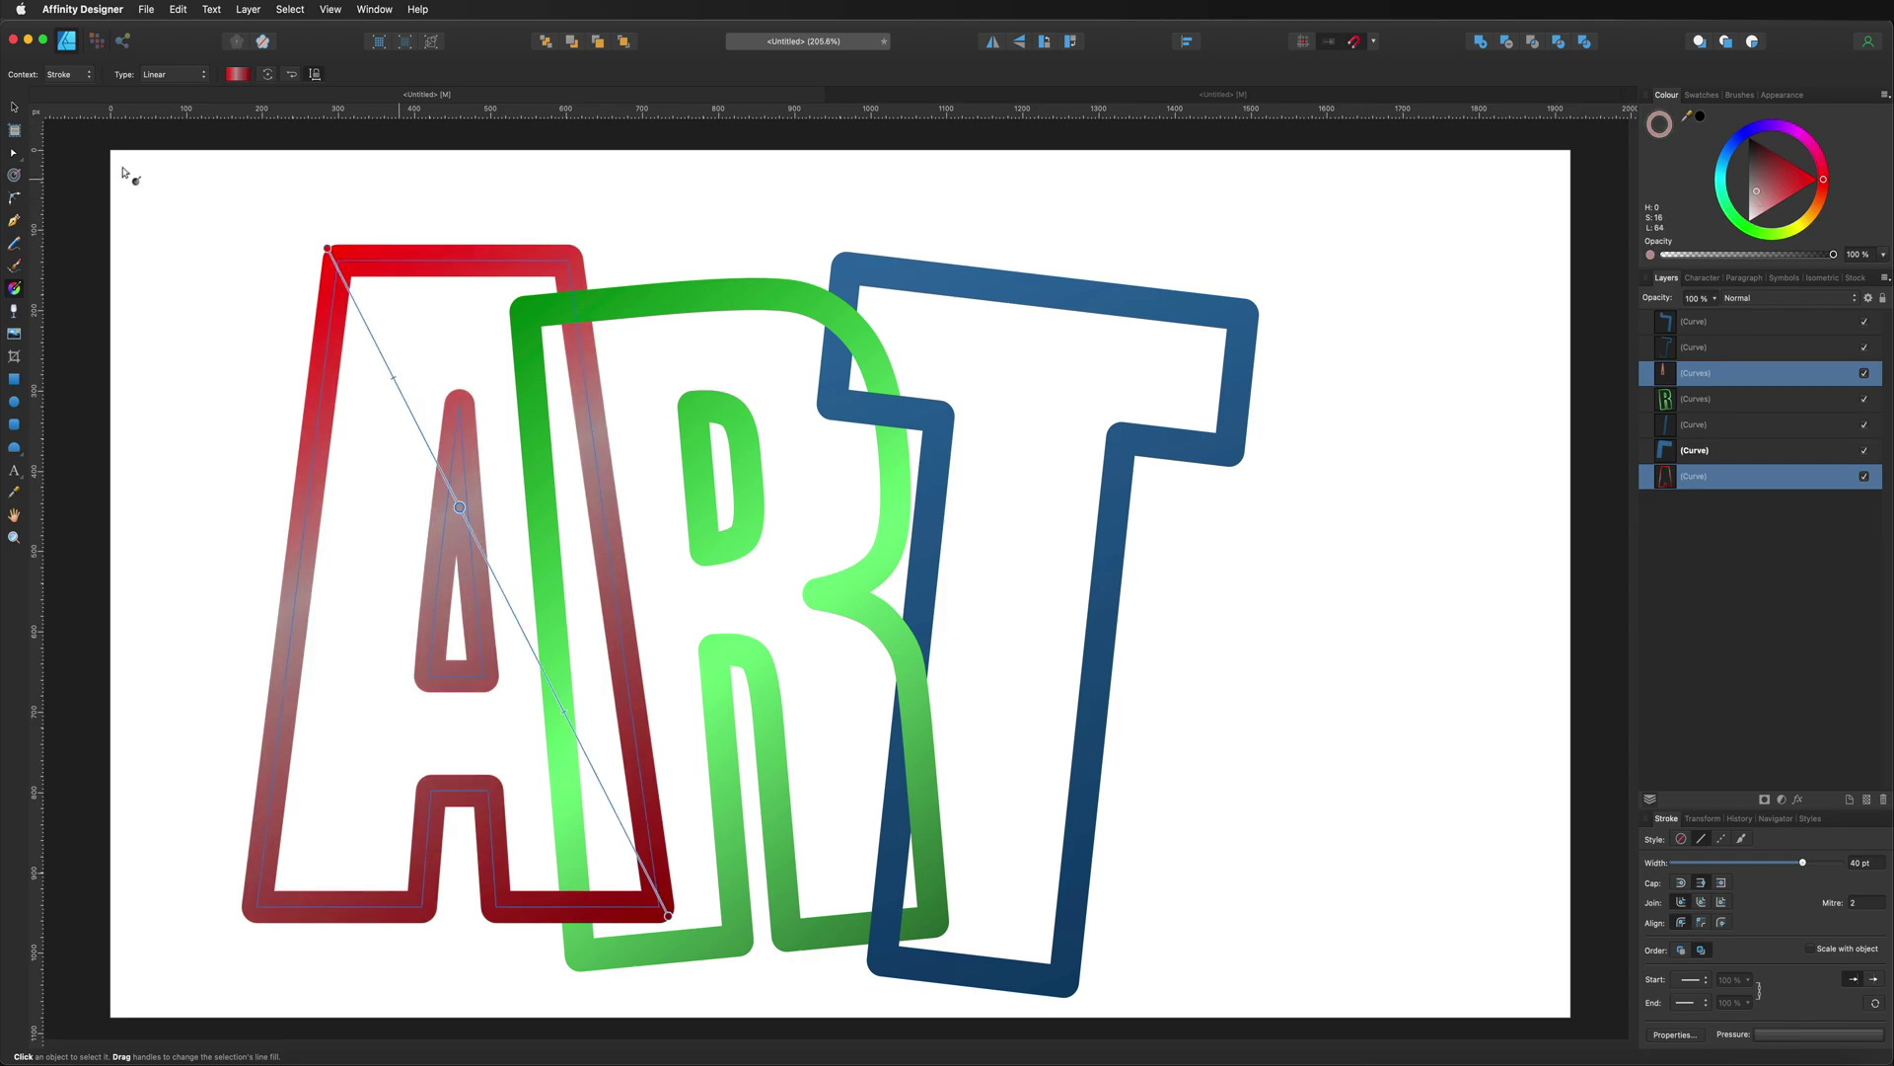
# Group all seven letter curves and open the layer effects for the group
pyautogui.click(14, 106)
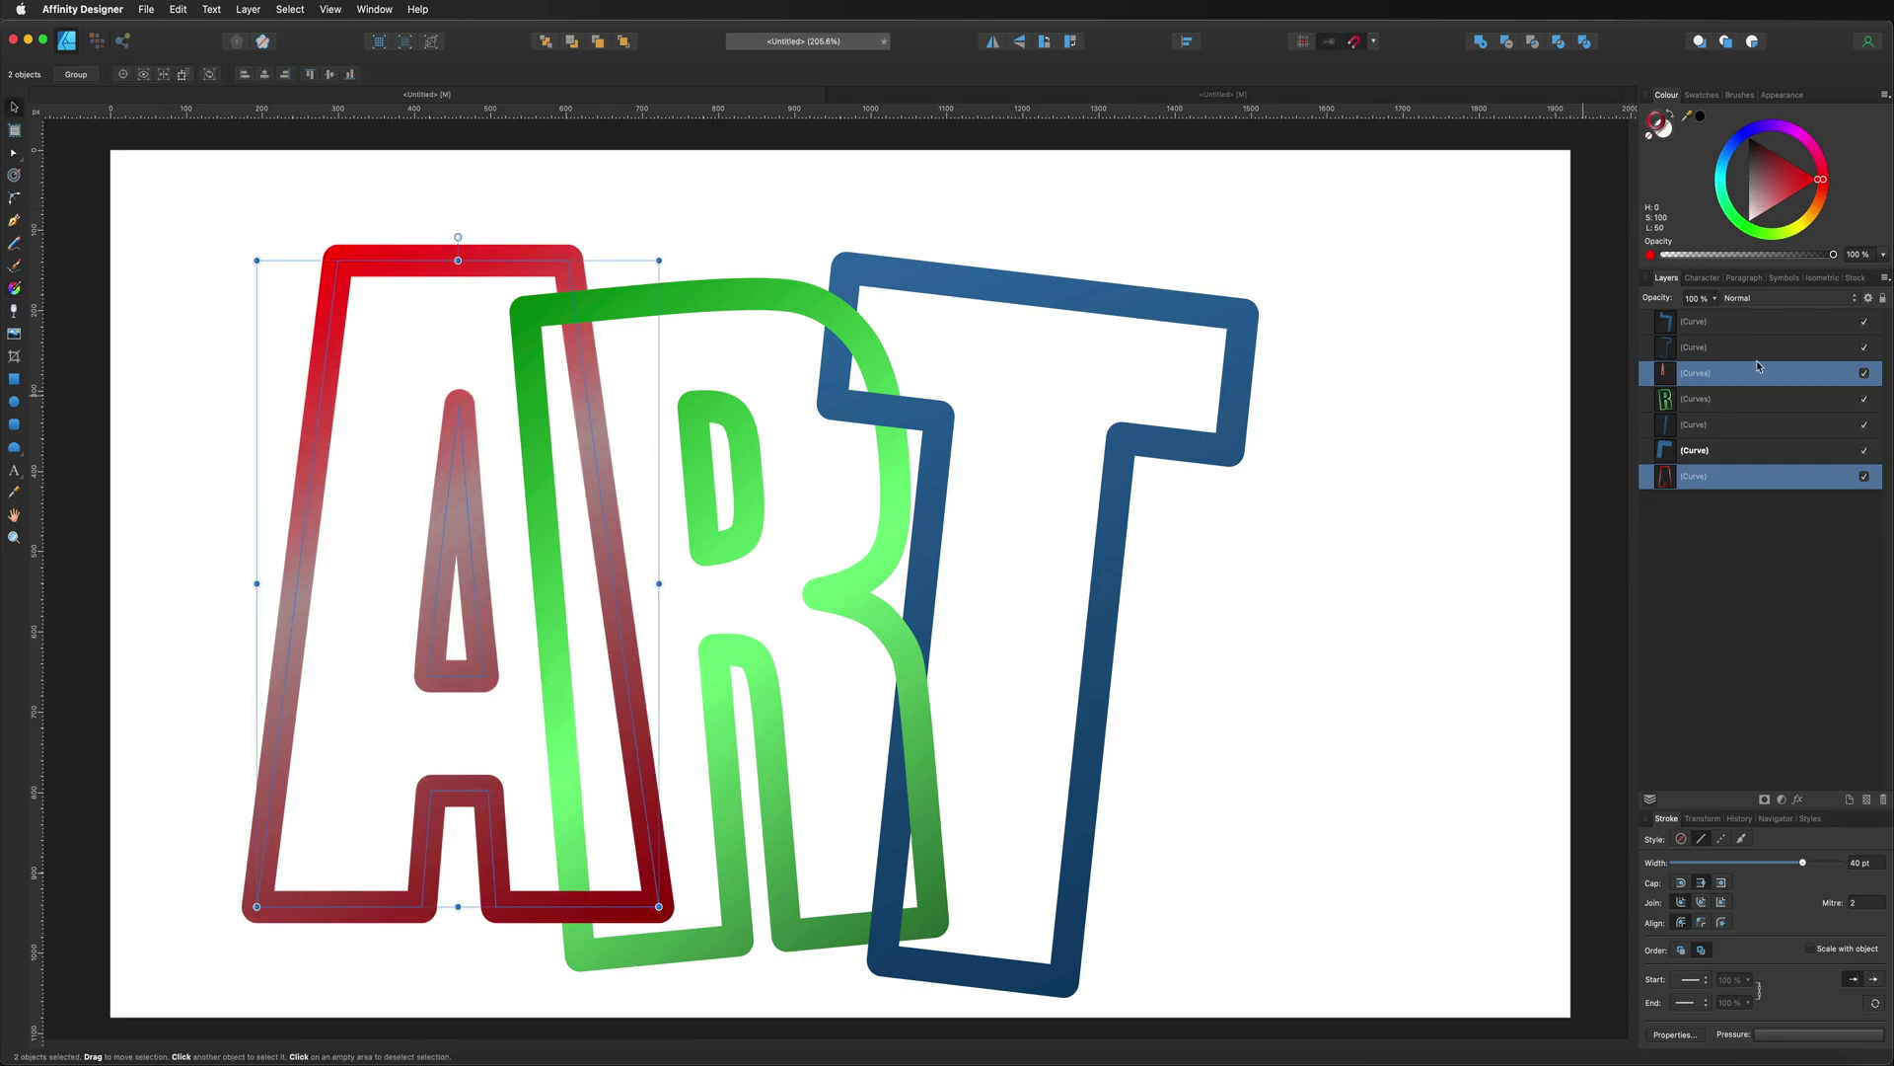
pyautogui.click(1707, 322)
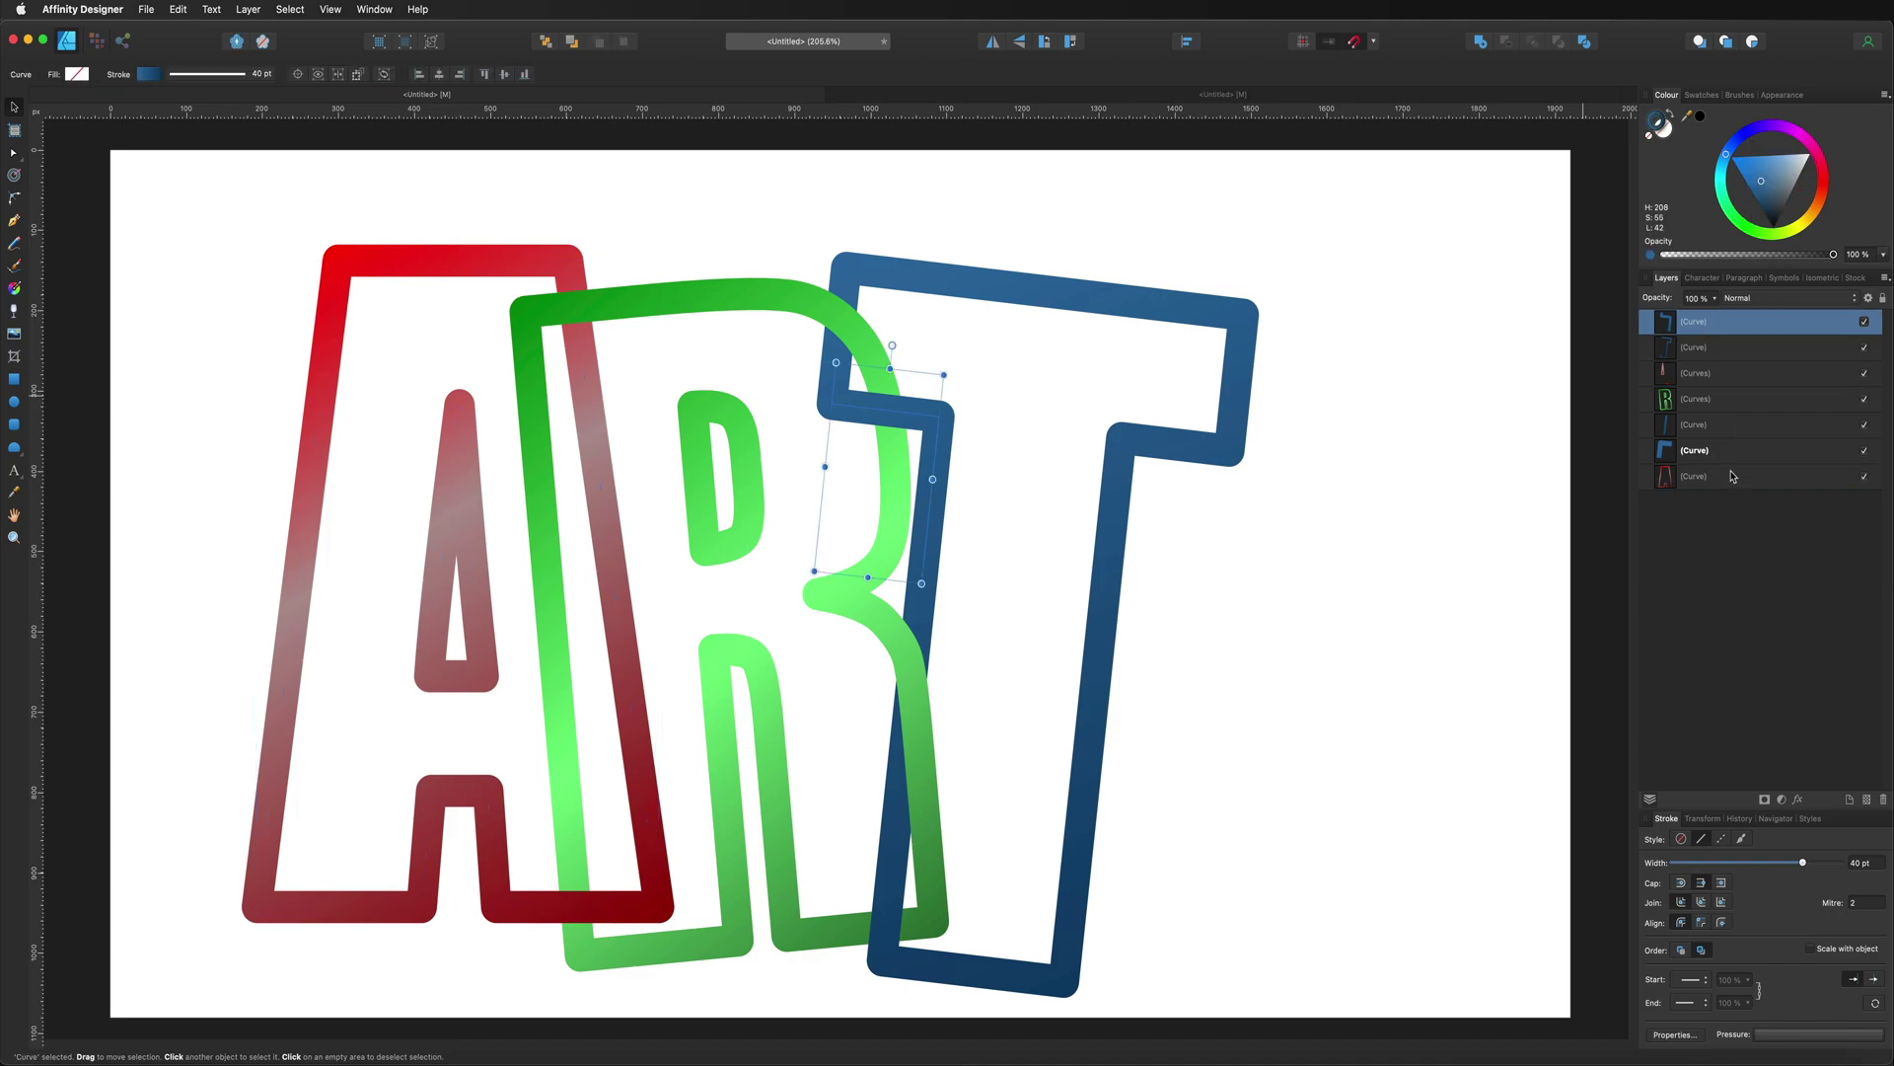
pyautogui.keyDown('shift'); pyautogui.click(1731, 477); pyautogui.keyUp('shift')
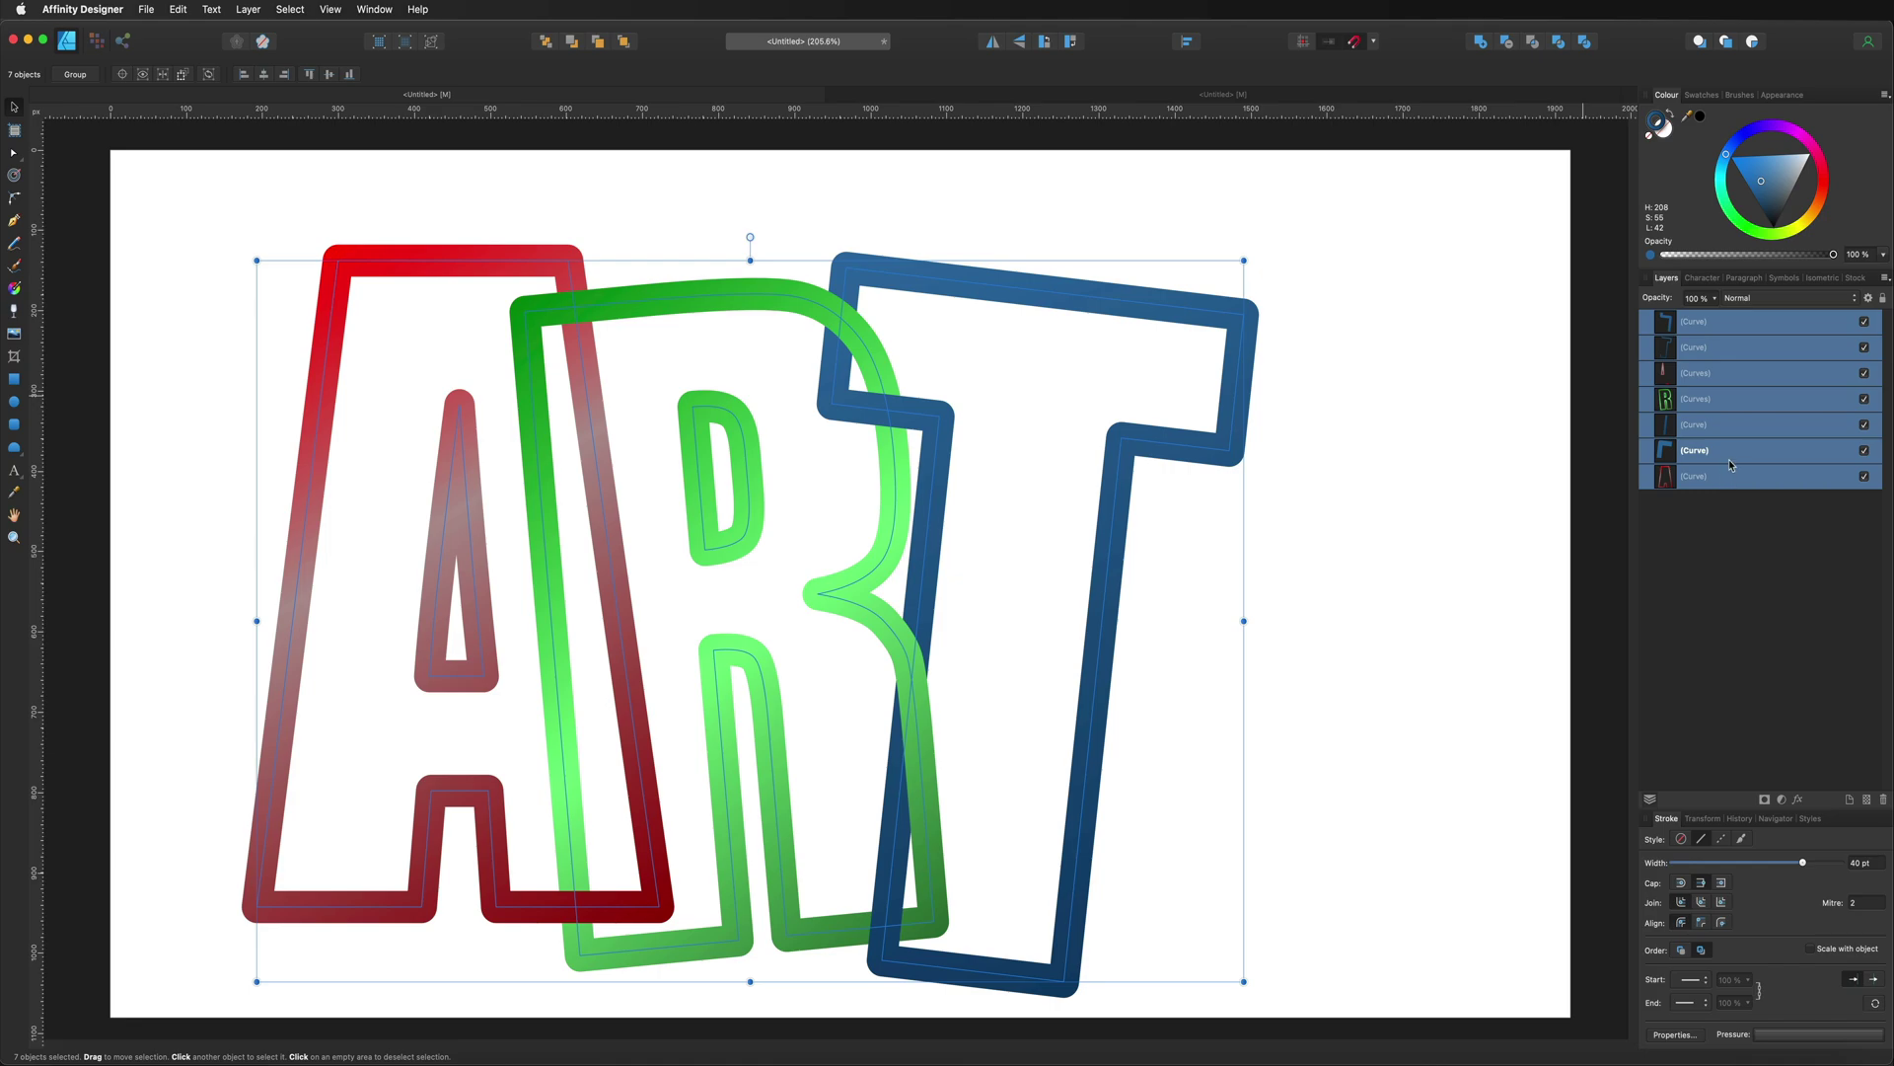
pyautogui.press('super+g')
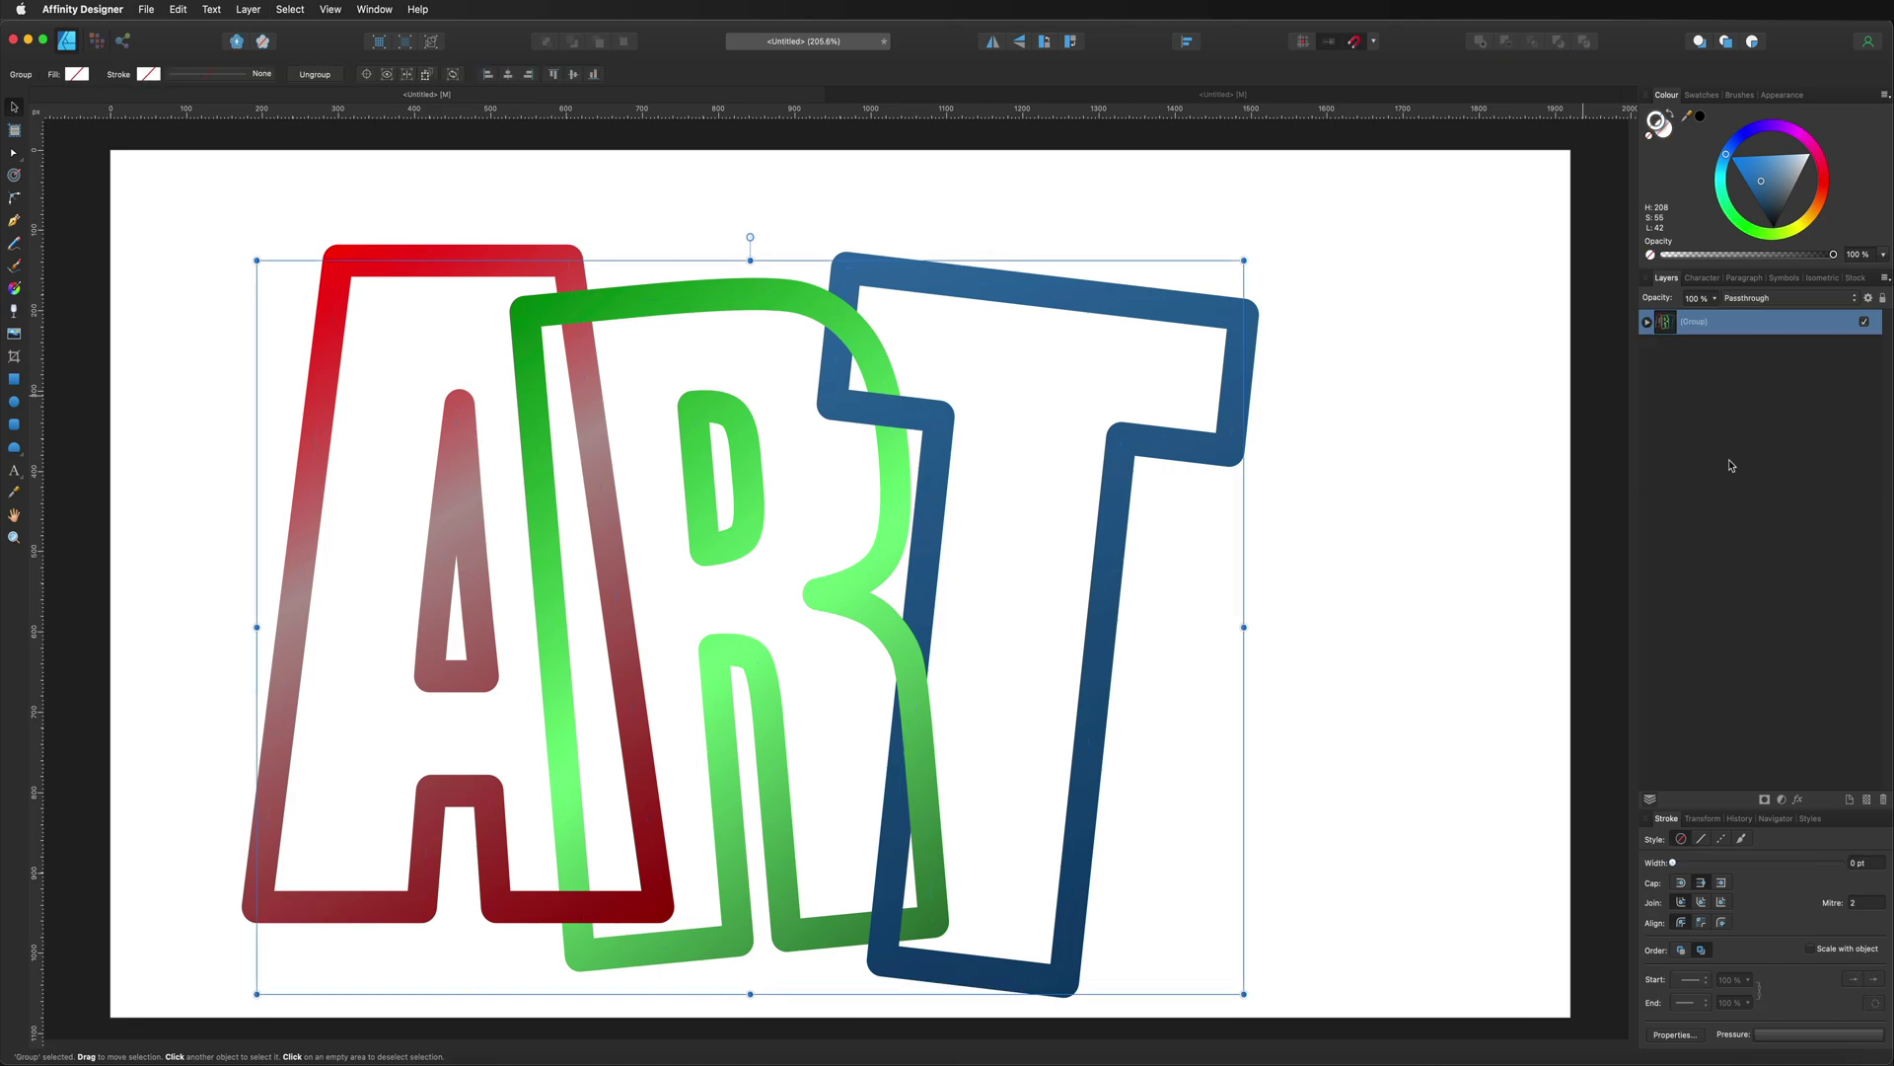
pyautogui.click(1799, 801)
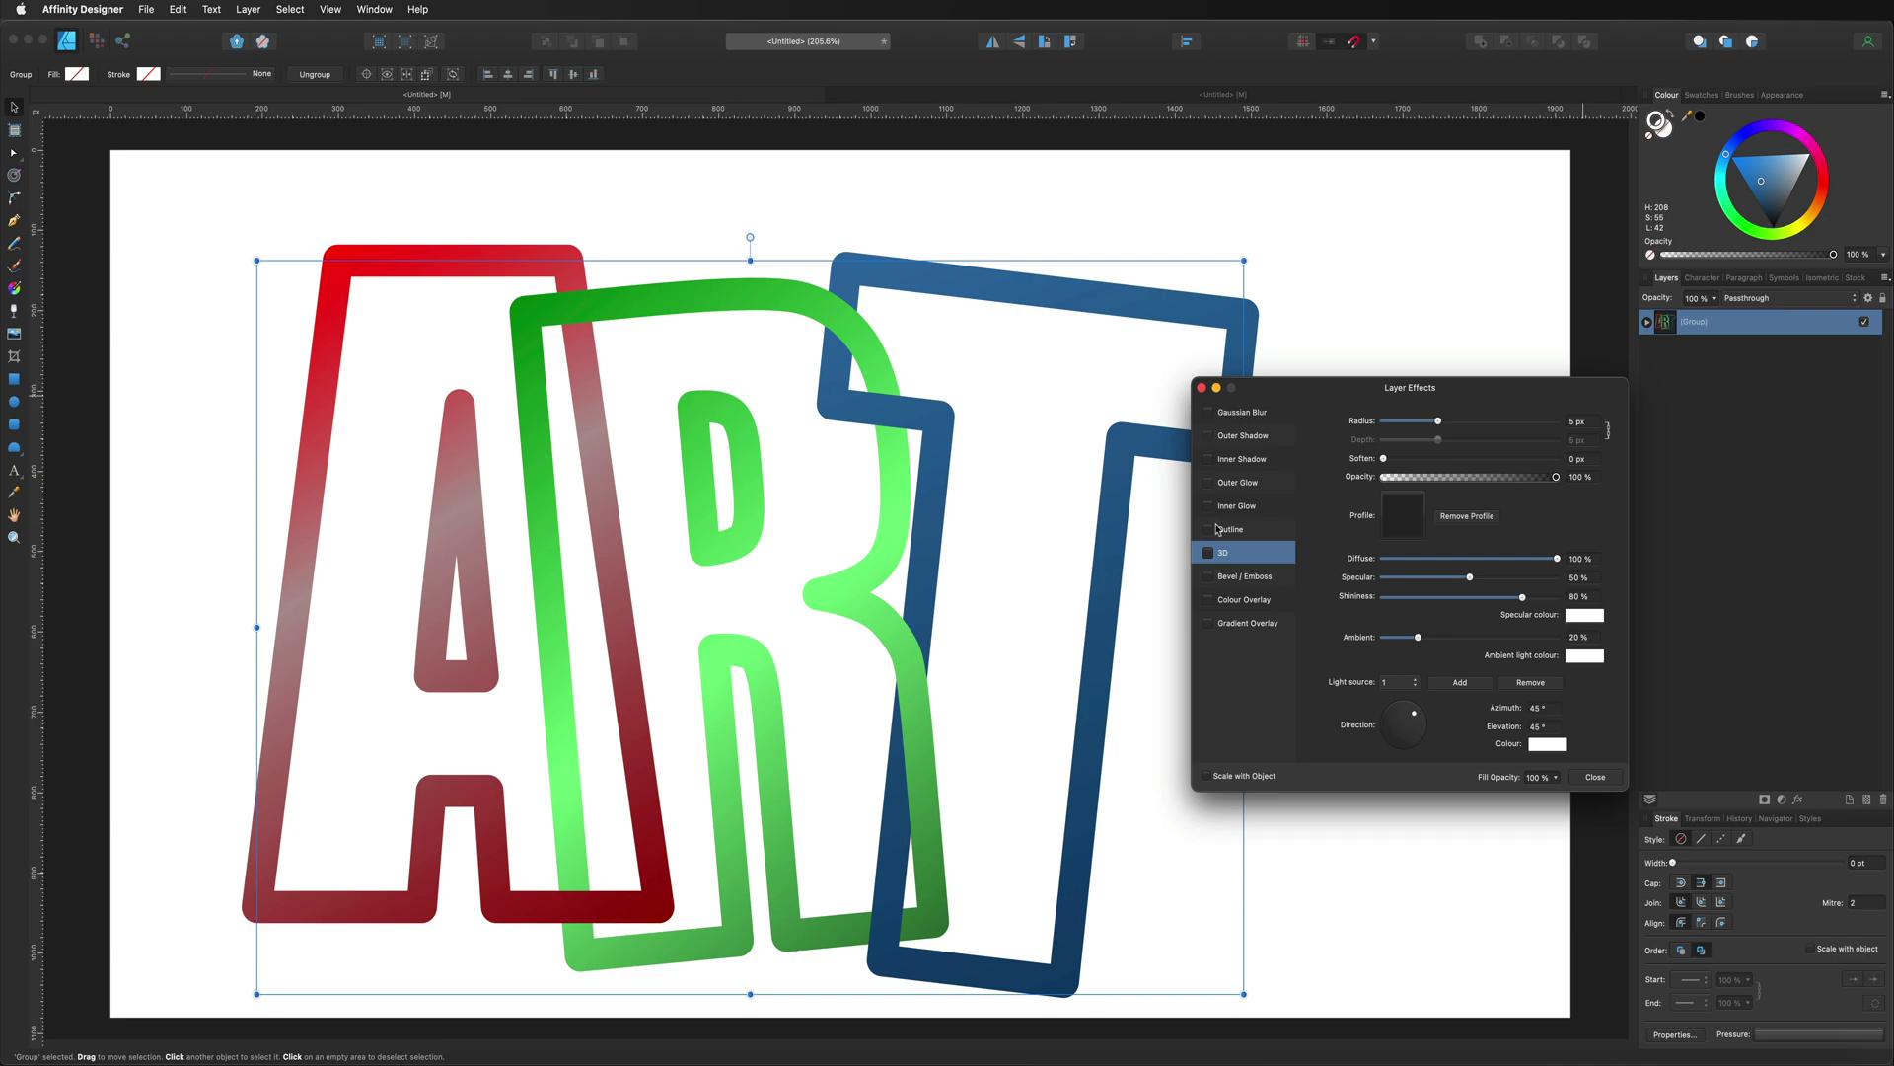
# Try the 3D layer effect on the group with a larger radius and switch it off again
pyautogui.click(1208, 554)
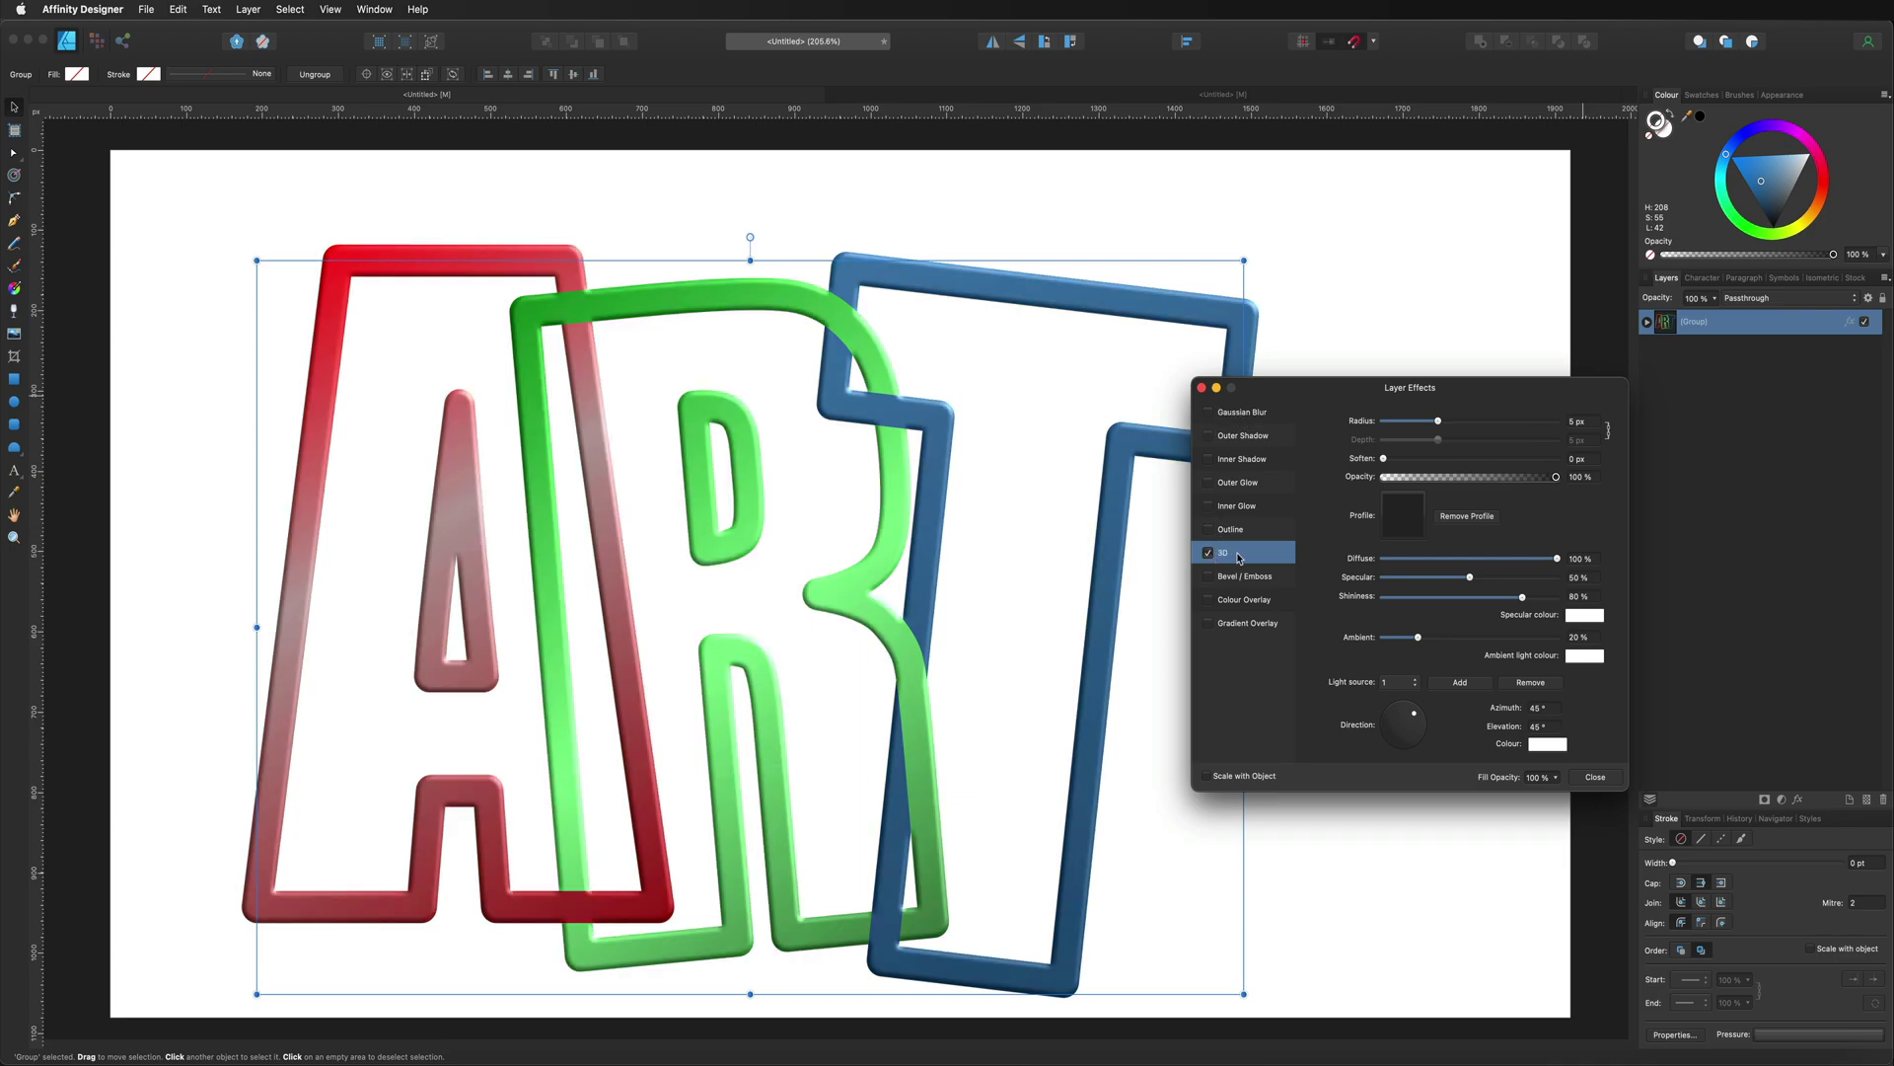
pyautogui.moveTo(1437, 420); pyautogui.dragTo(1452, 424)
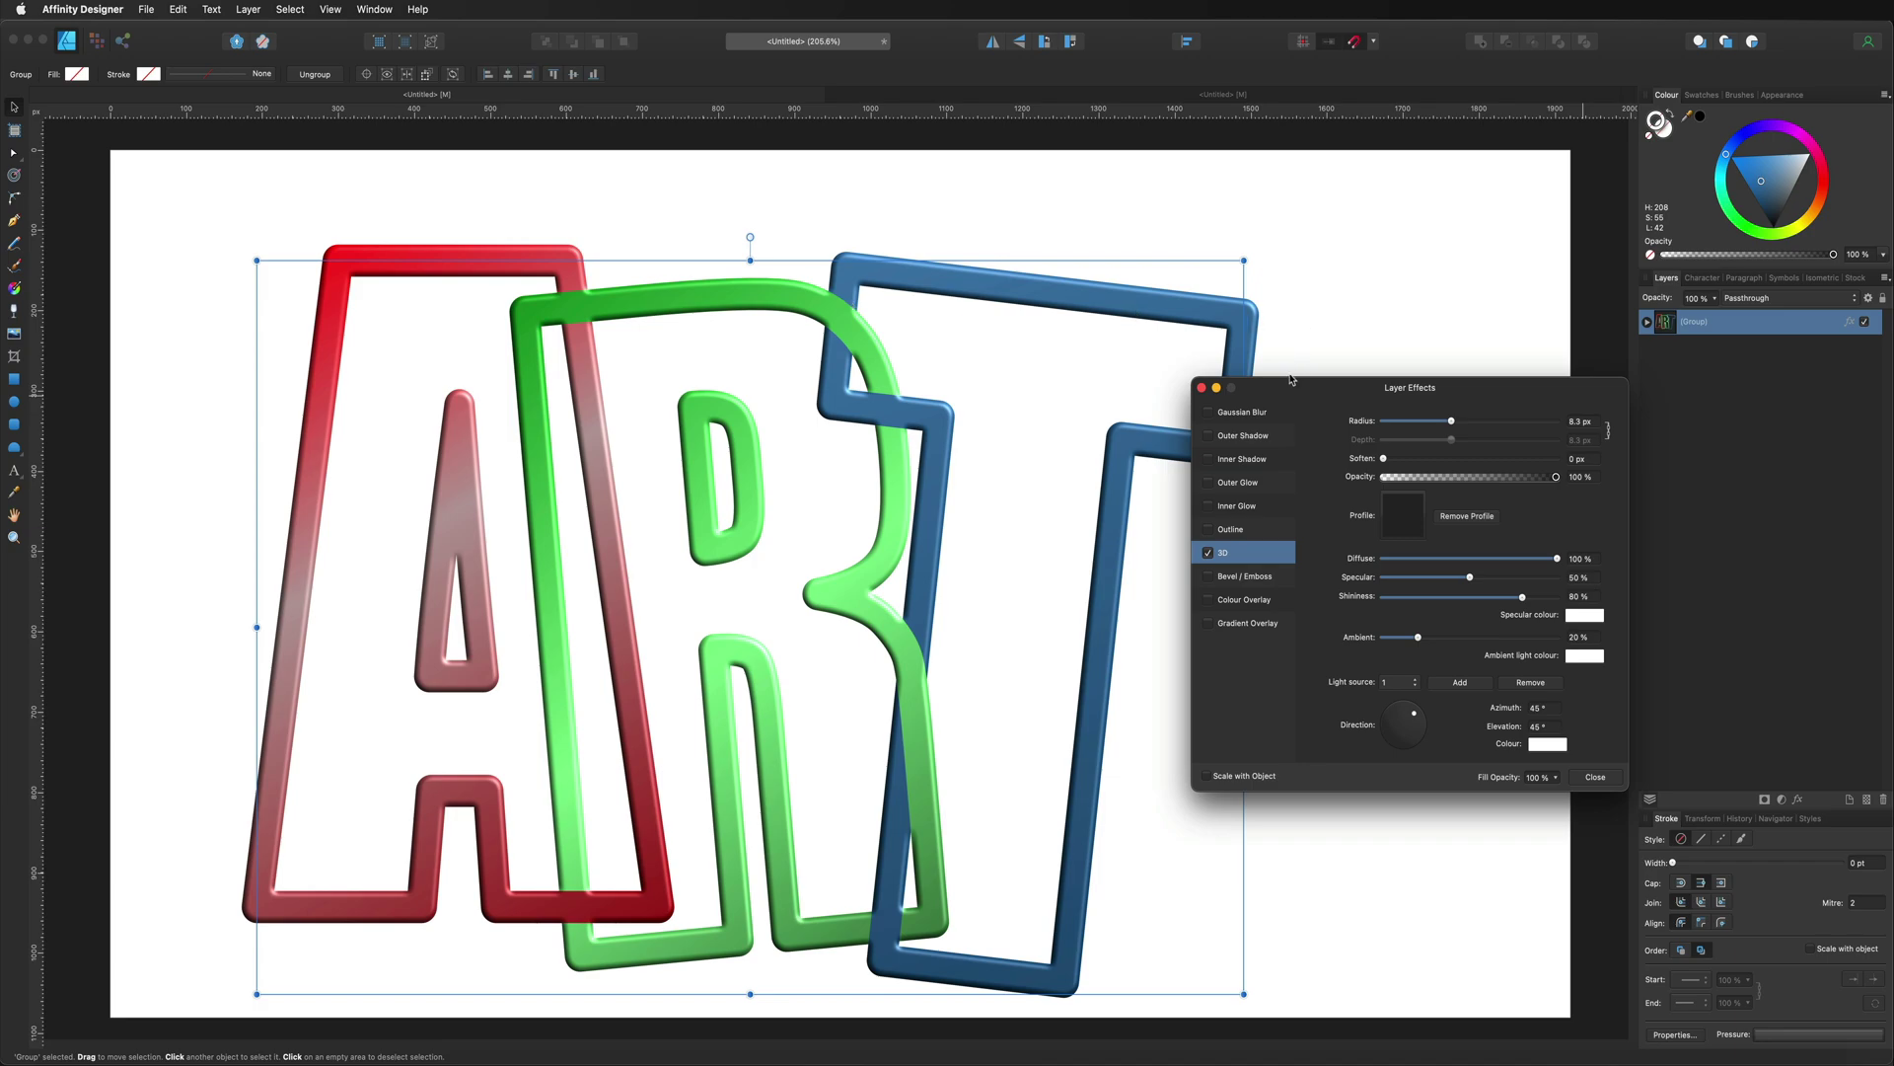
pyautogui.moveTo(1290, 379); pyautogui.dragTo(1432, 359)
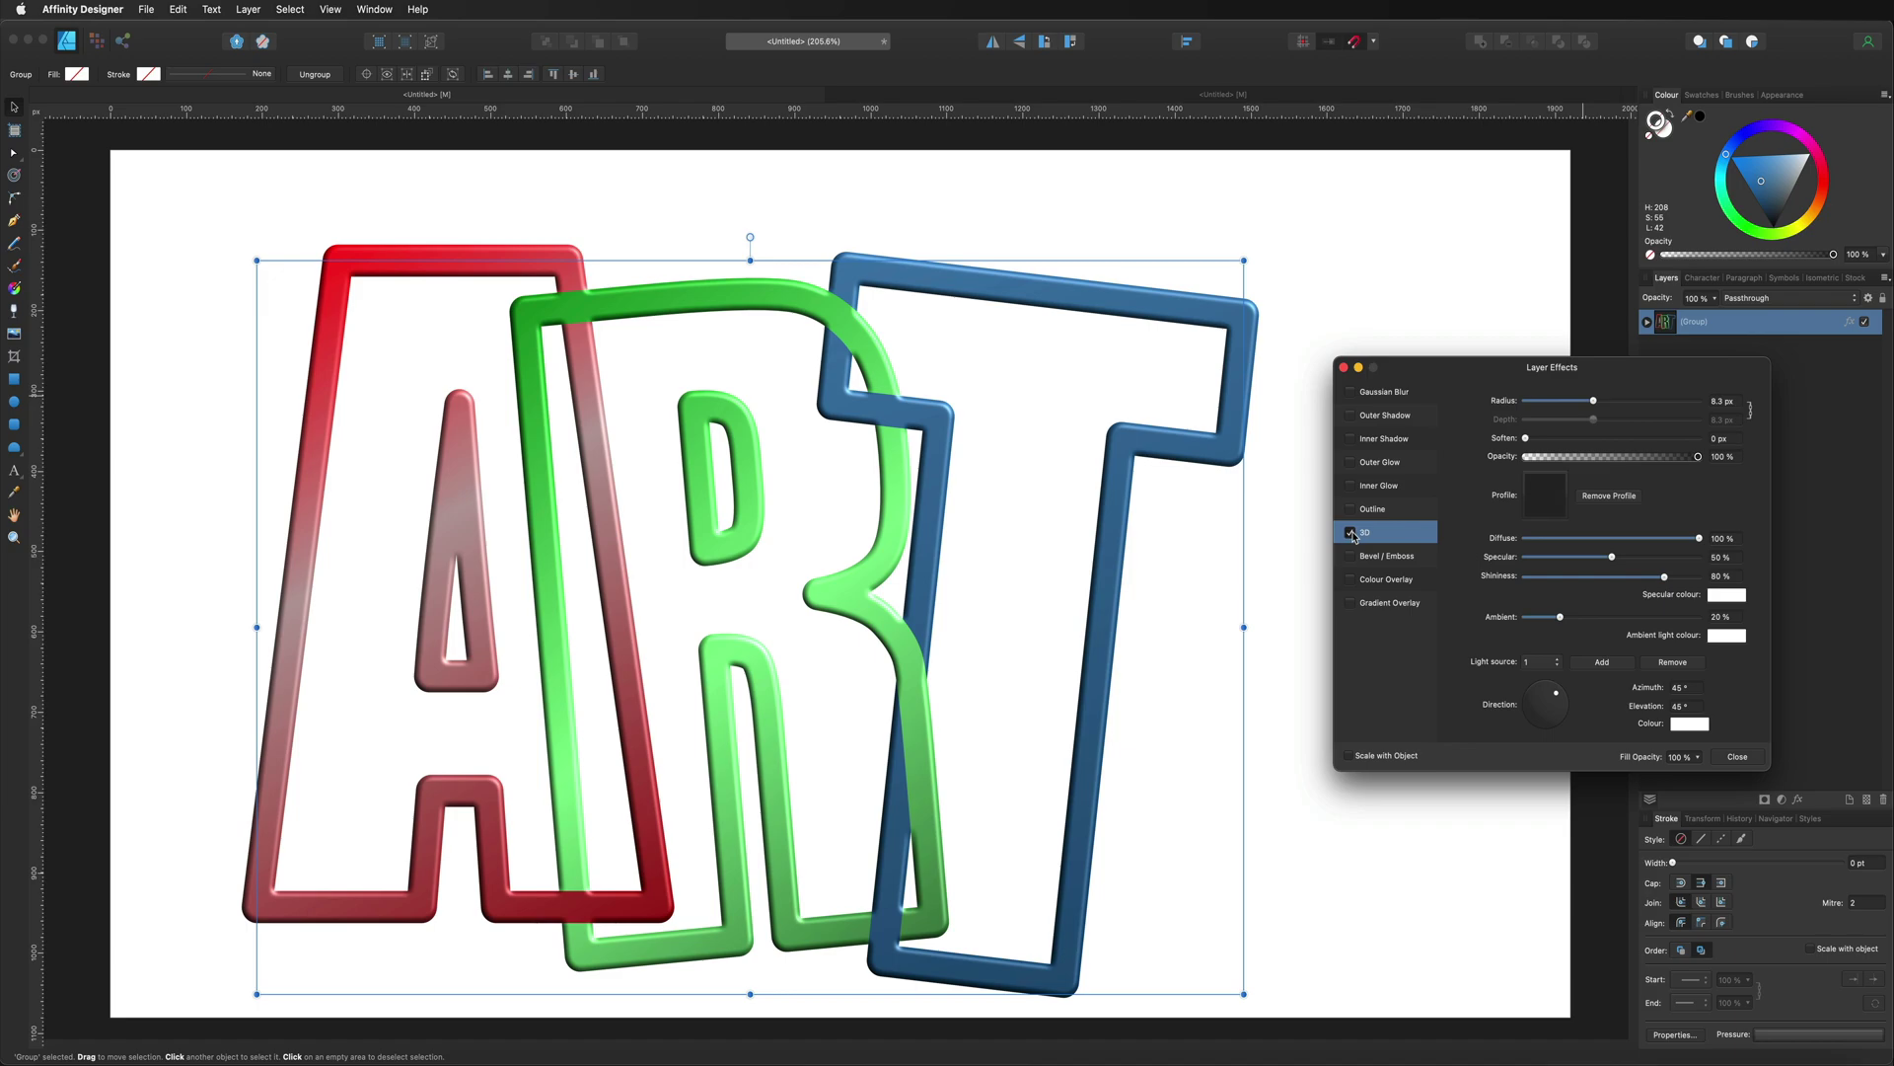
pyautogui.click(1352, 533)
# Add an outer shadow to the lettering group with a 10 px radius and a 10 px offset
pyautogui.click(1353, 416)
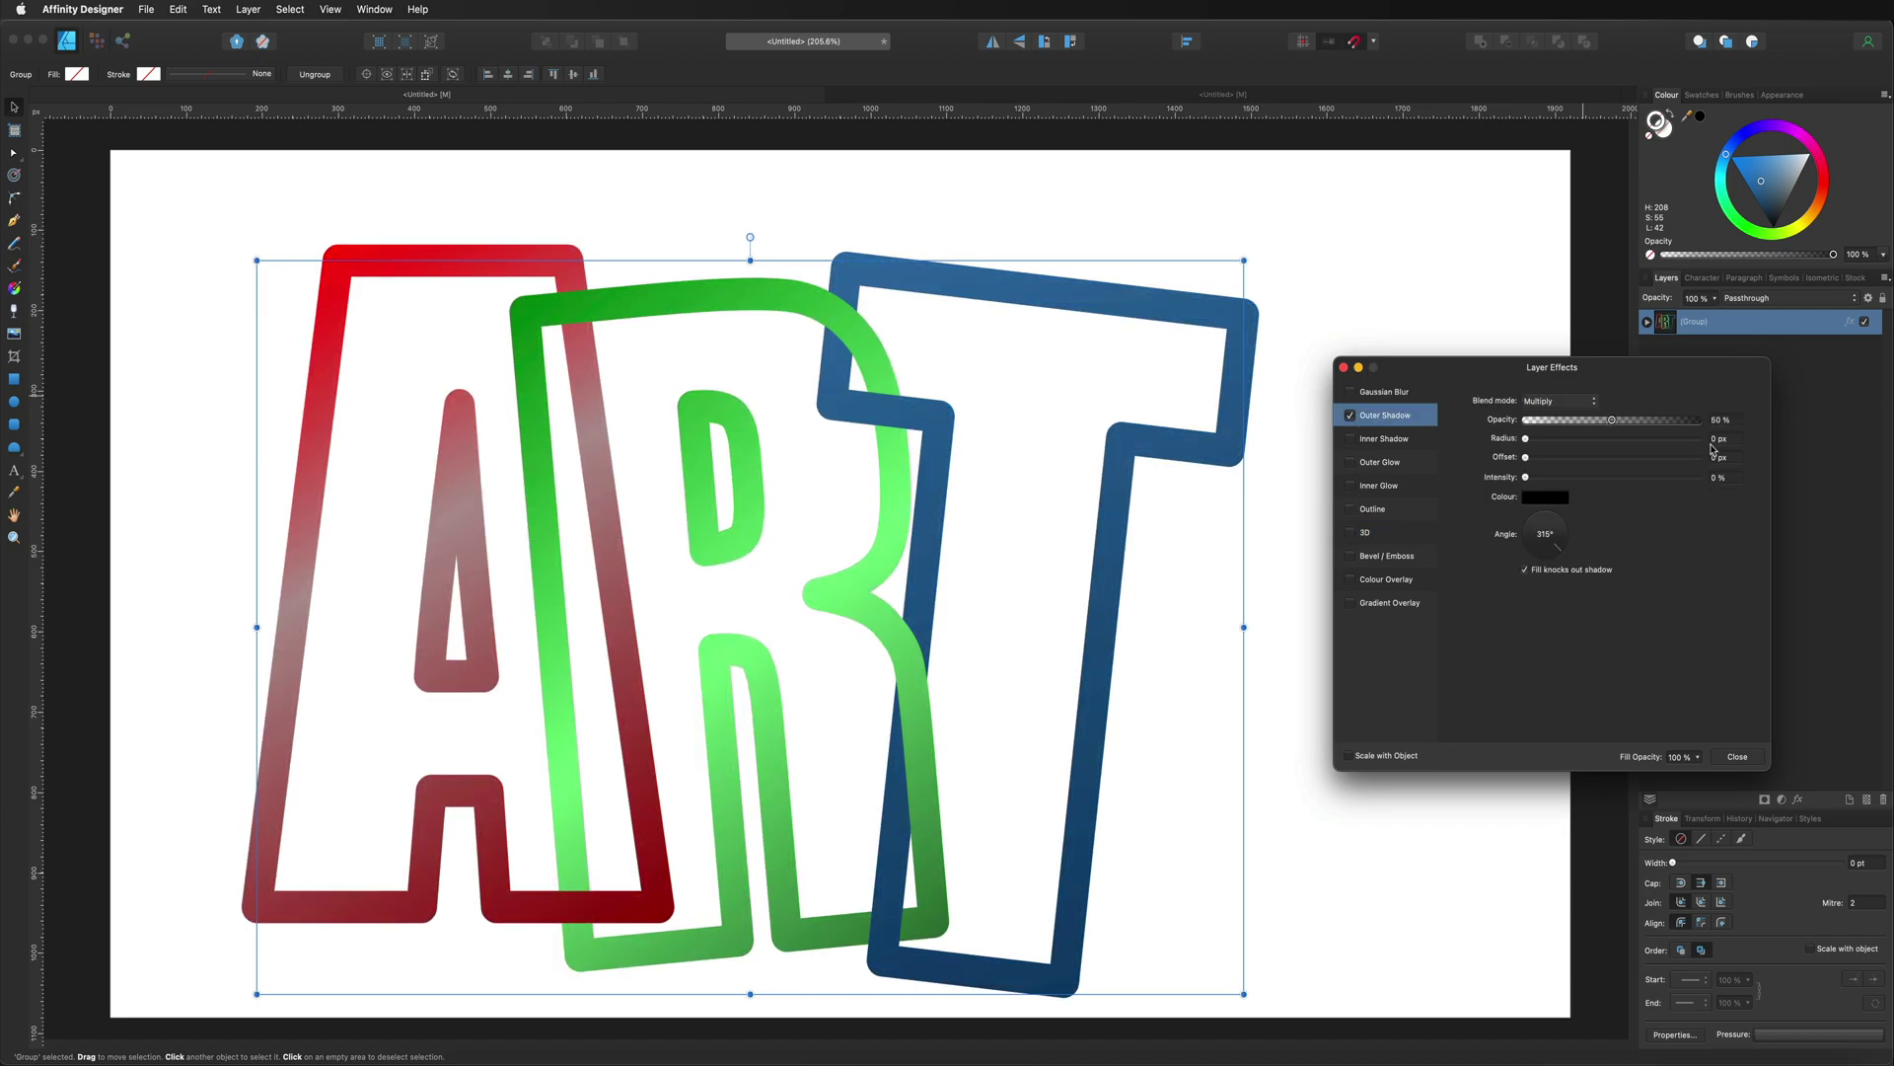
pyautogui.write('10')
pyautogui.press('Tab')
pyautogui.write('10')
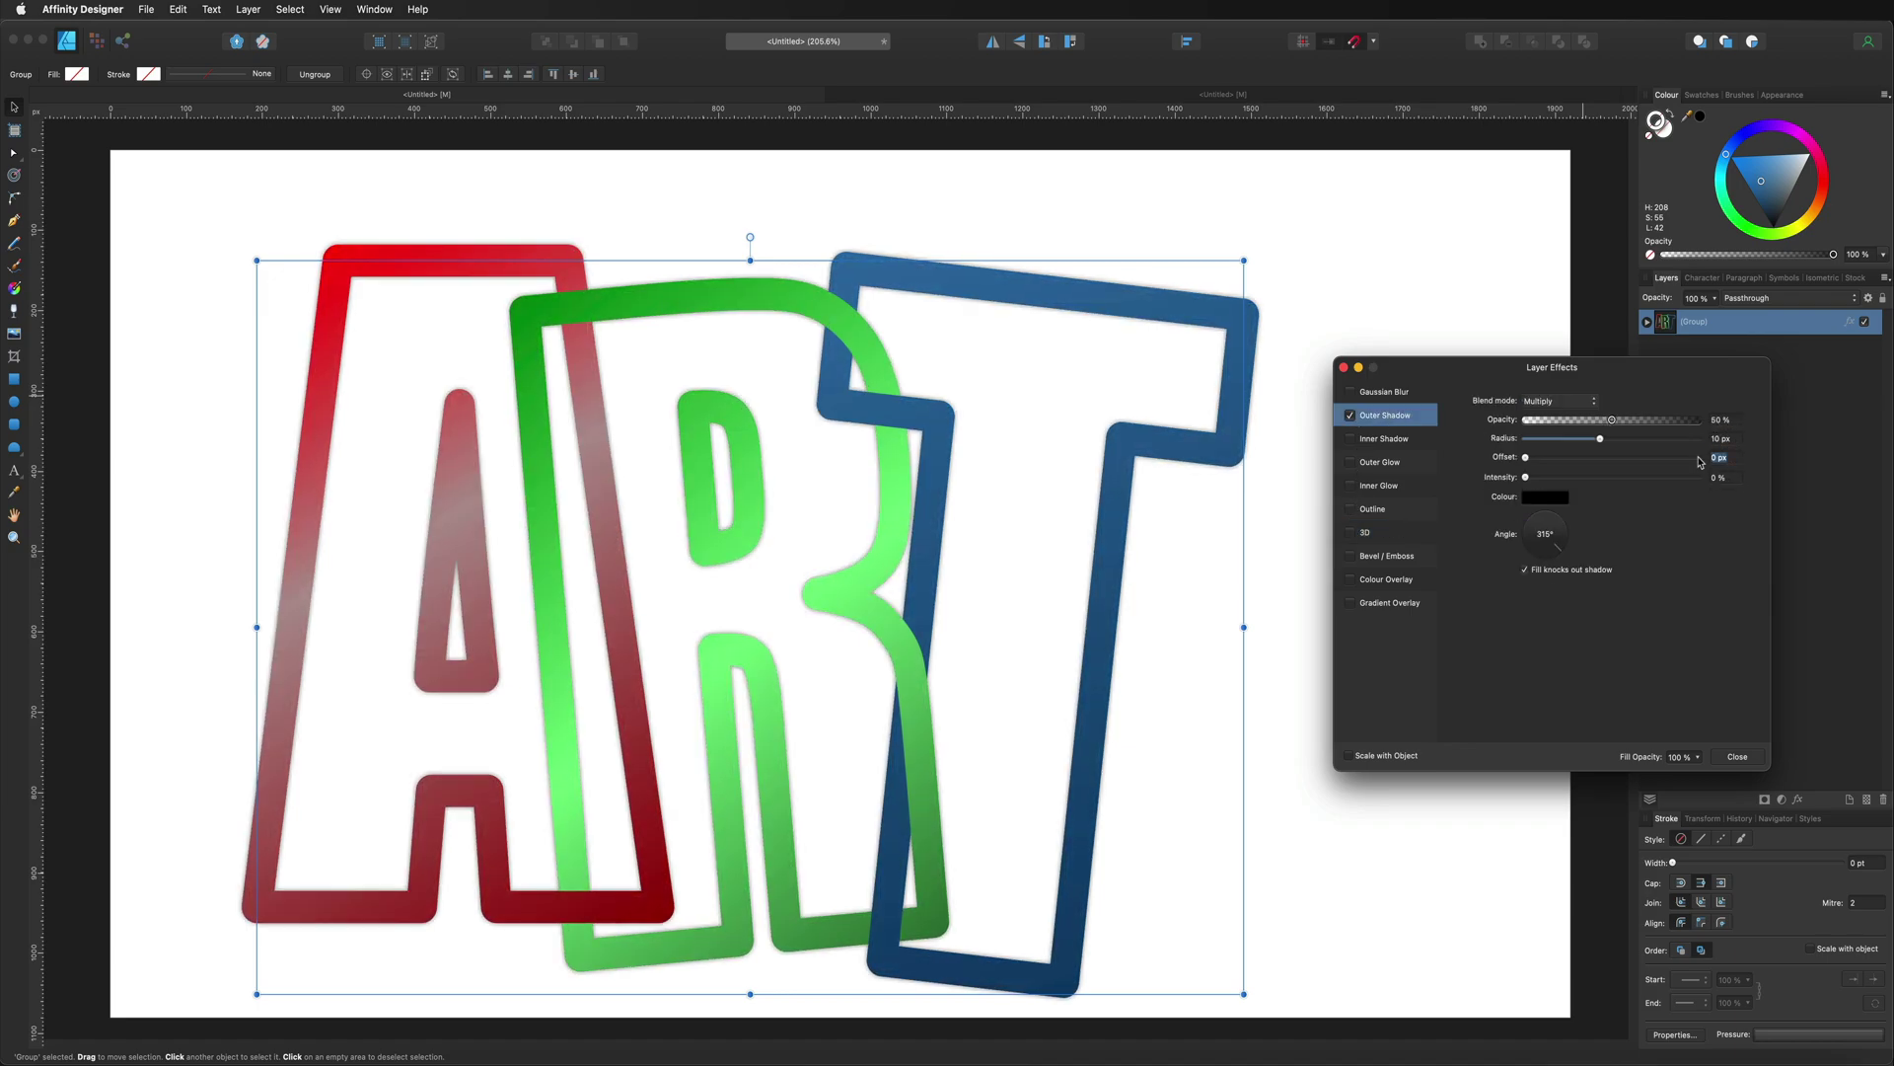
pyautogui.press('Return')
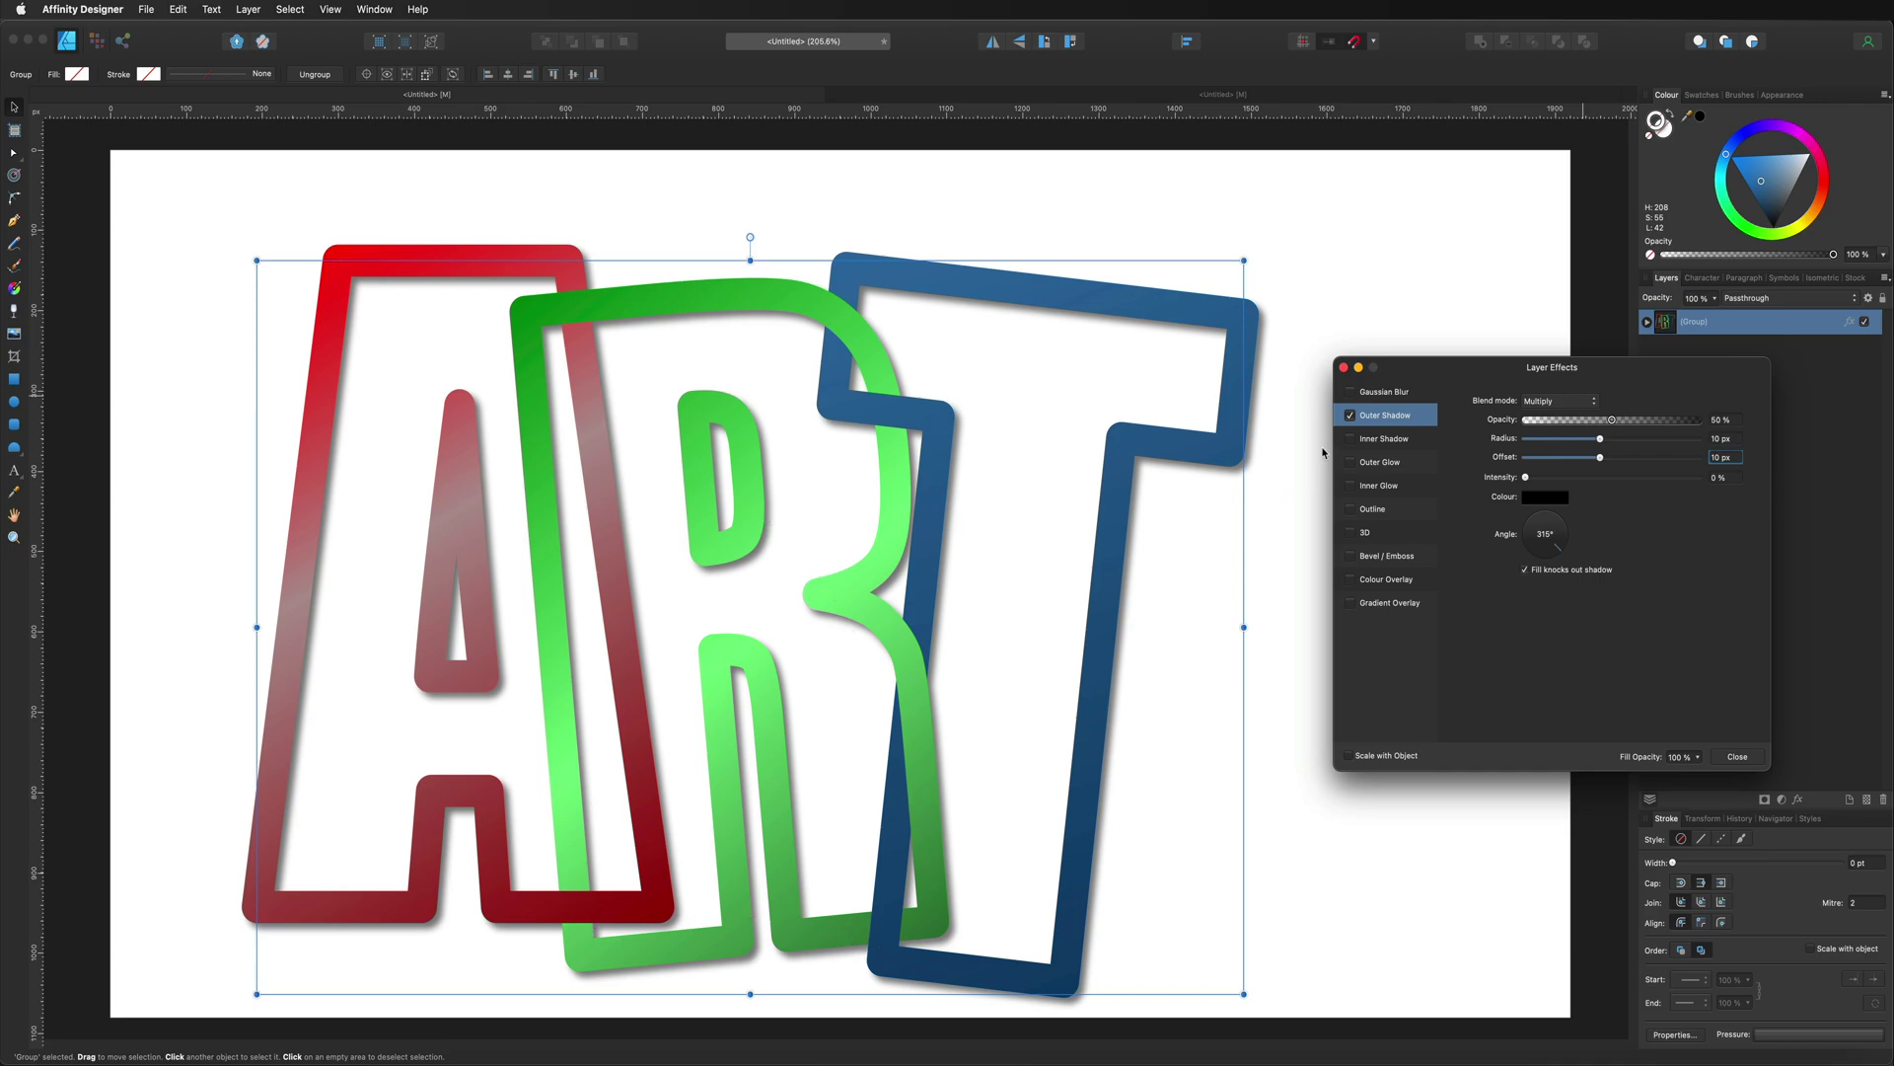
pyautogui.click(1738, 756)
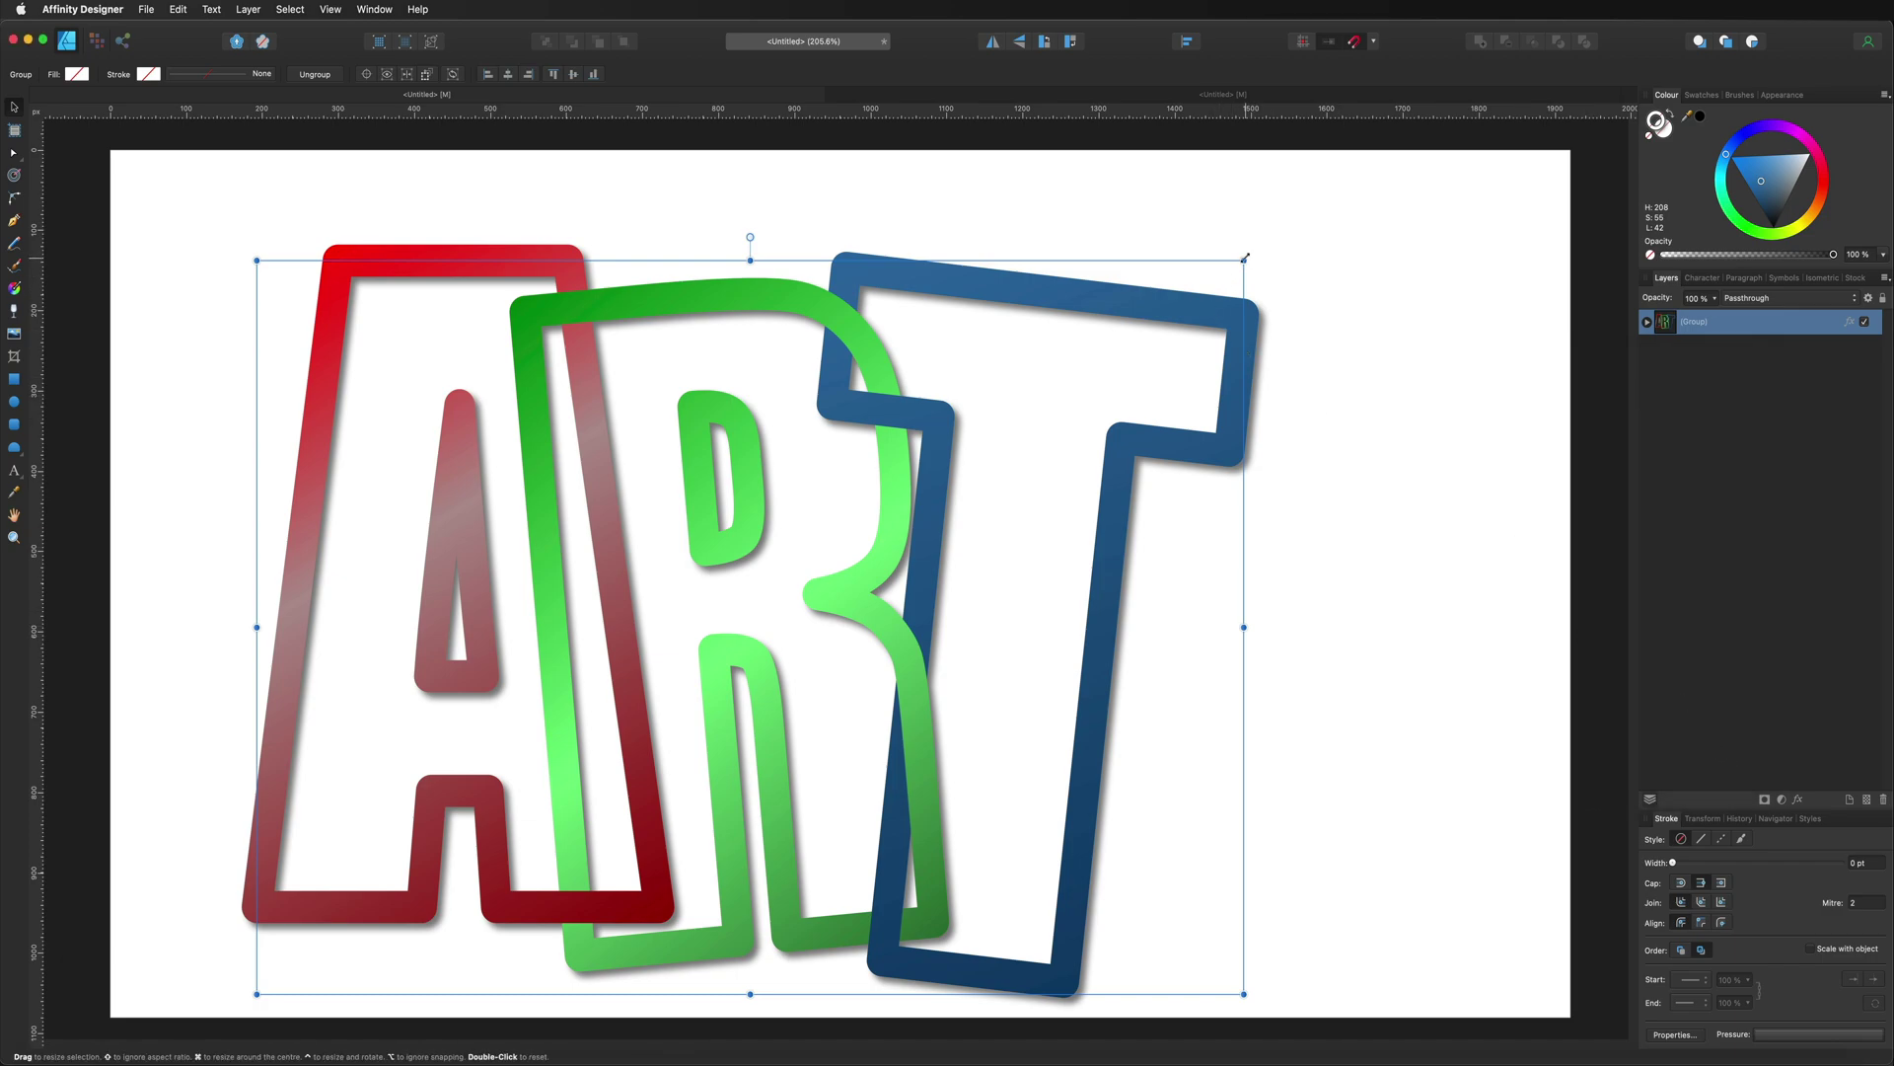
# Try shrinking the lettering group with Scale with object turned off and undo the resize
pyautogui.moveTo(1245, 259); pyautogui.dragTo(616, 639)
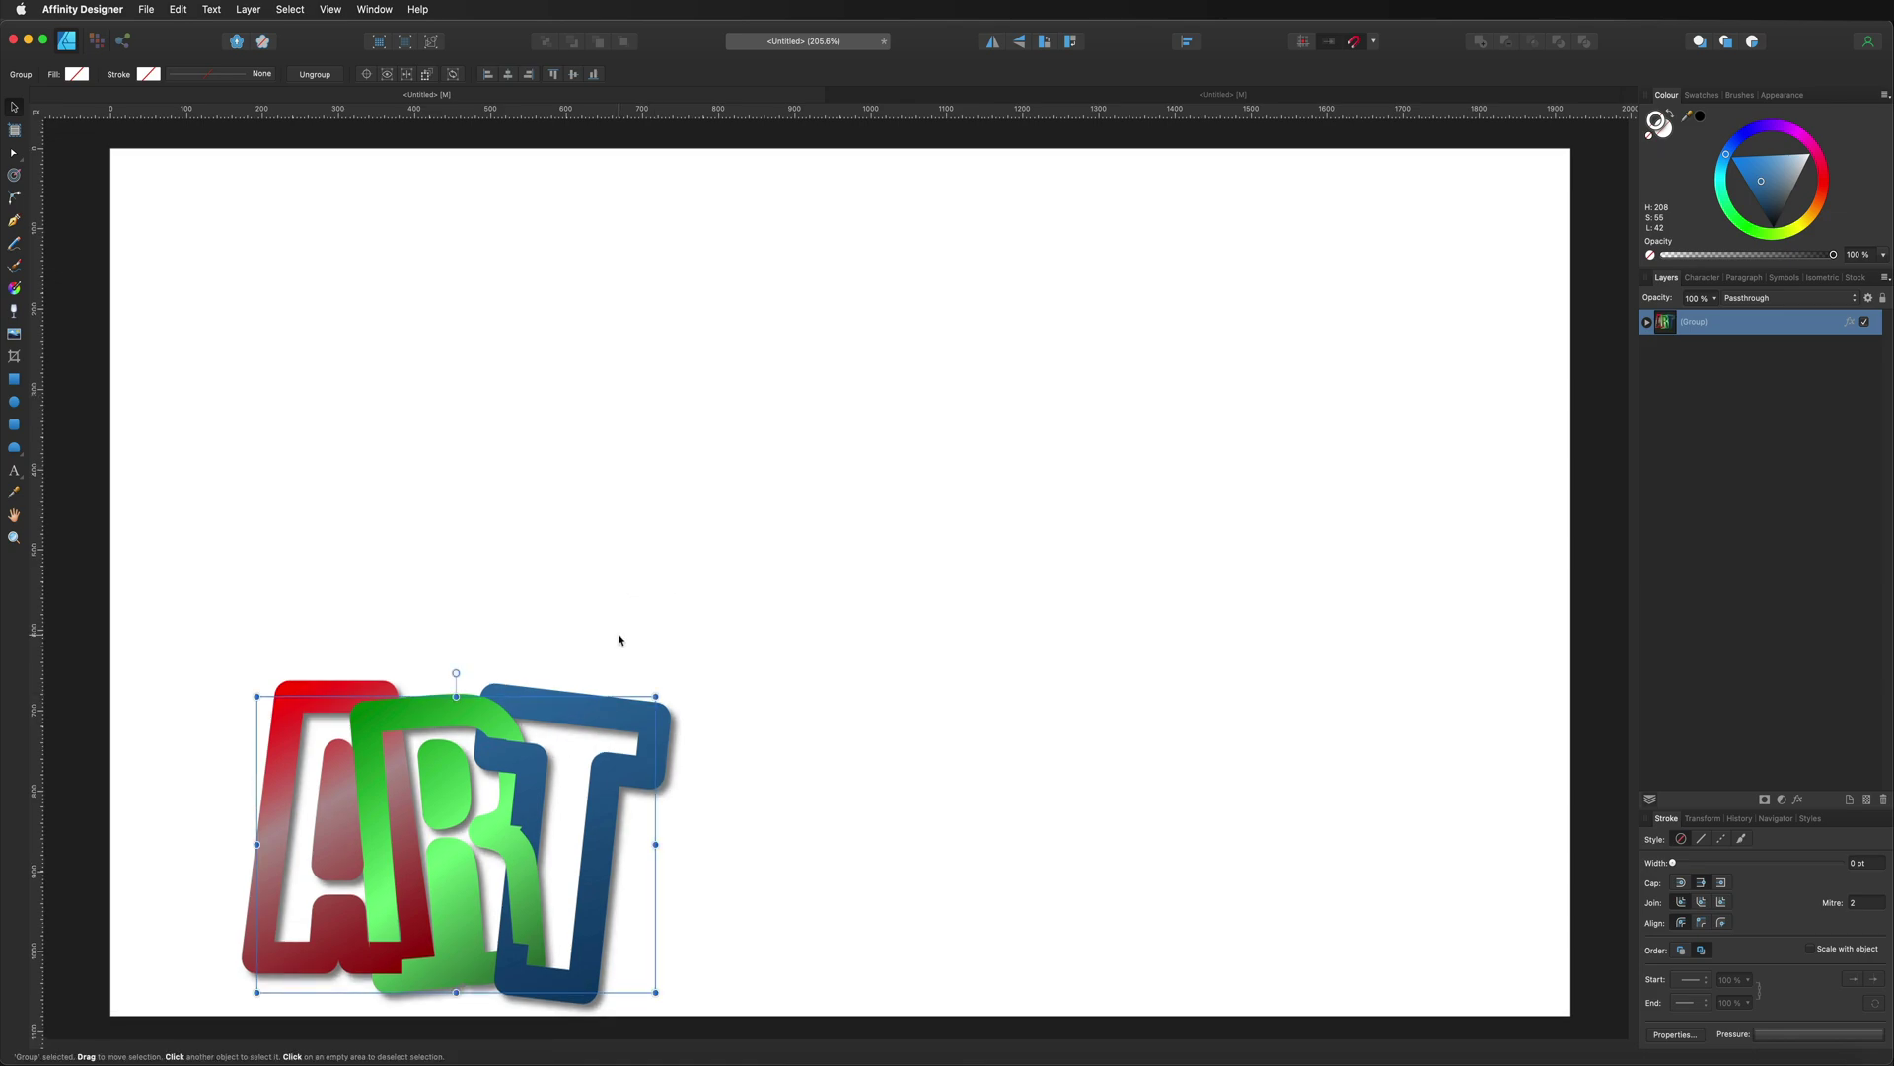
pyautogui.press('super+z')
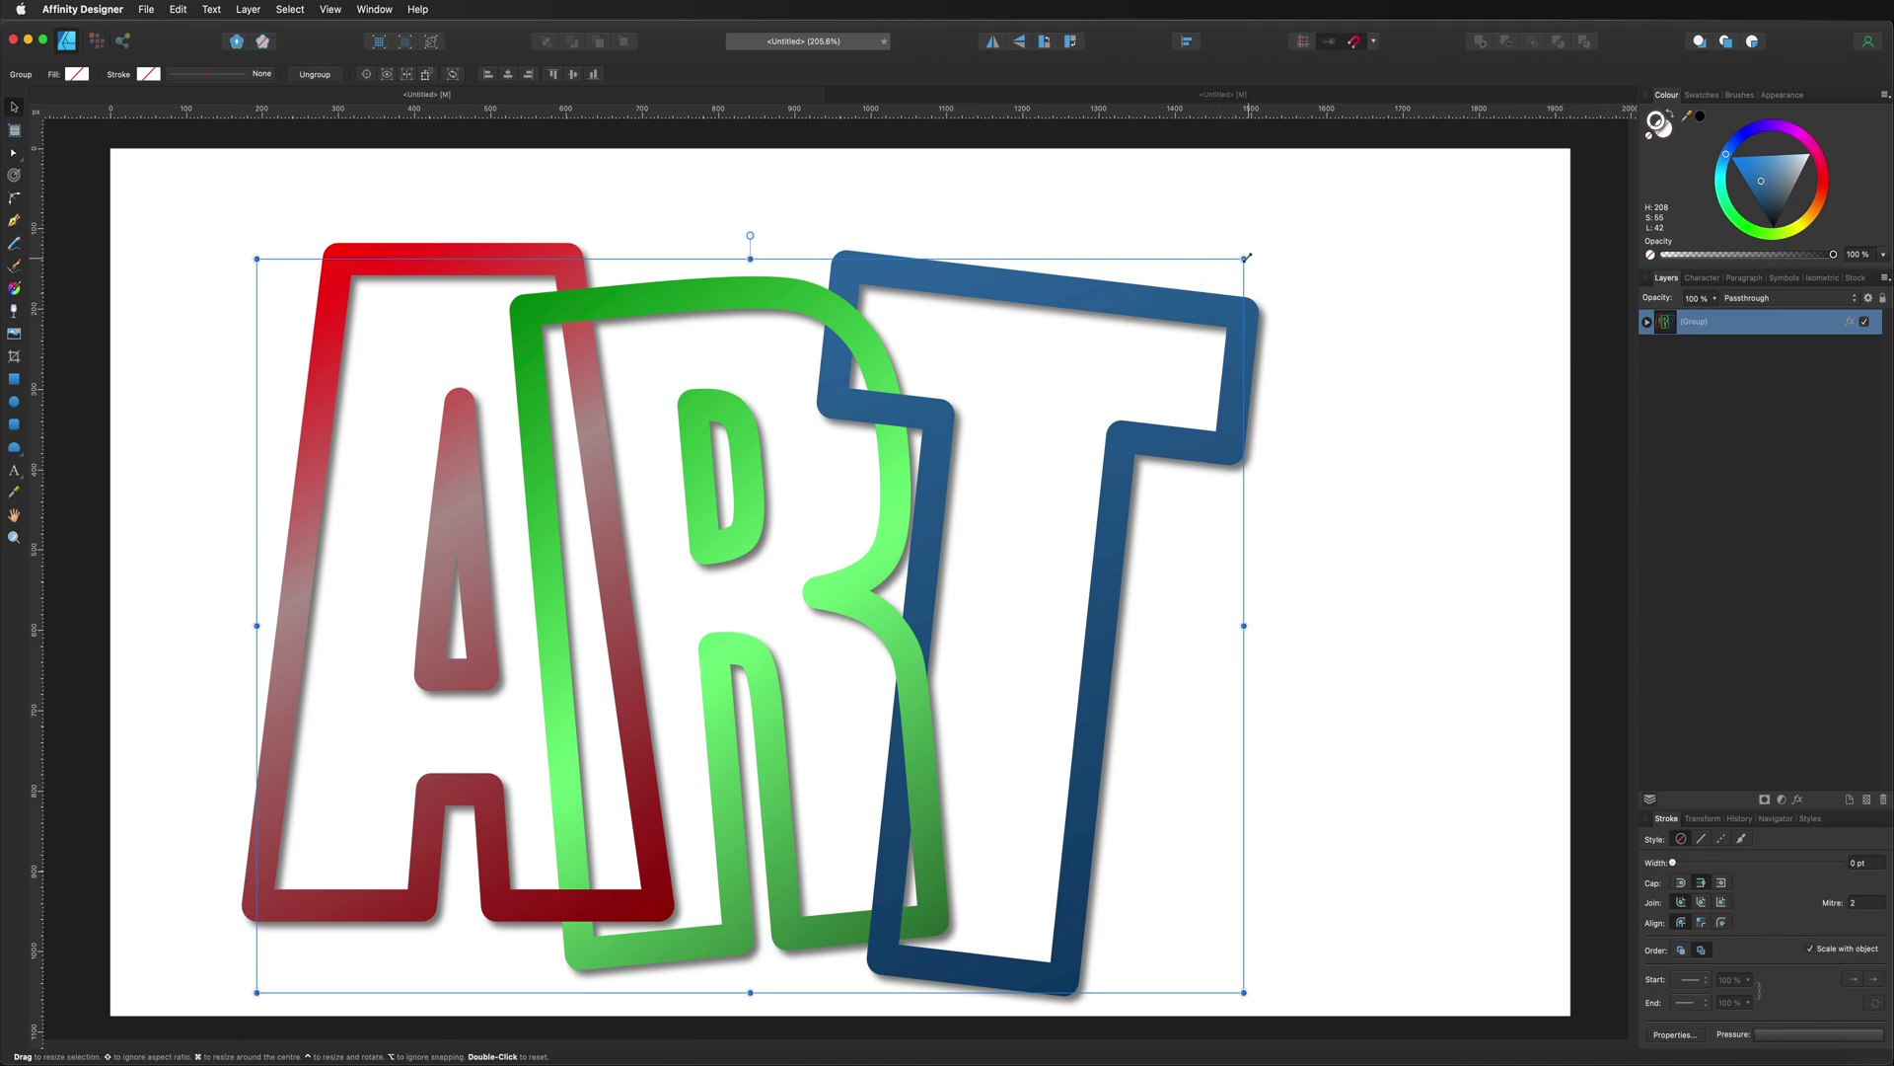
# With Scale with object enabled, shrink the lettering group, move it to the page's upper middle and enlarge it again
pyautogui.moveTo(1245, 258); pyautogui.dragTo(410, 861)
pyautogui.moveTo(341, 930); pyautogui.dragTo(647, 317)
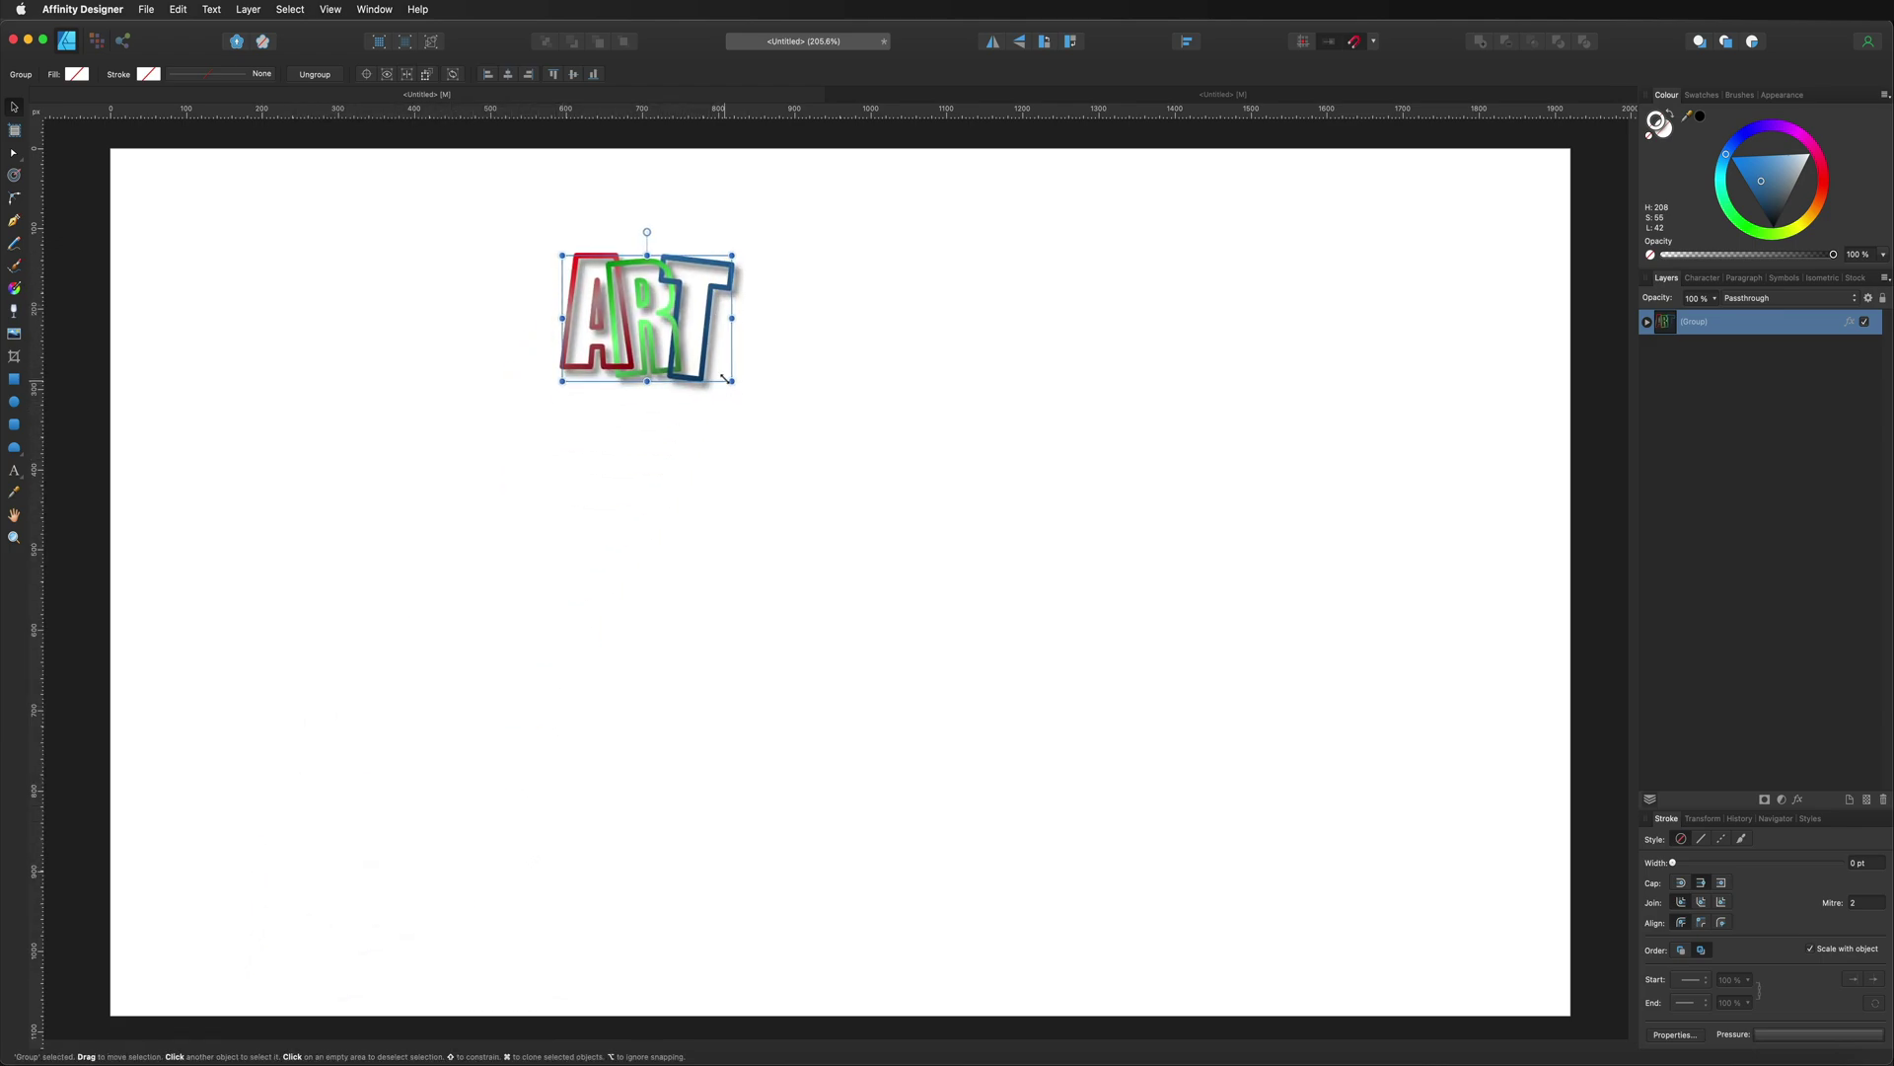
pyautogui.moveTo(750, 402); pyautogui.dragTo(1343, 841)
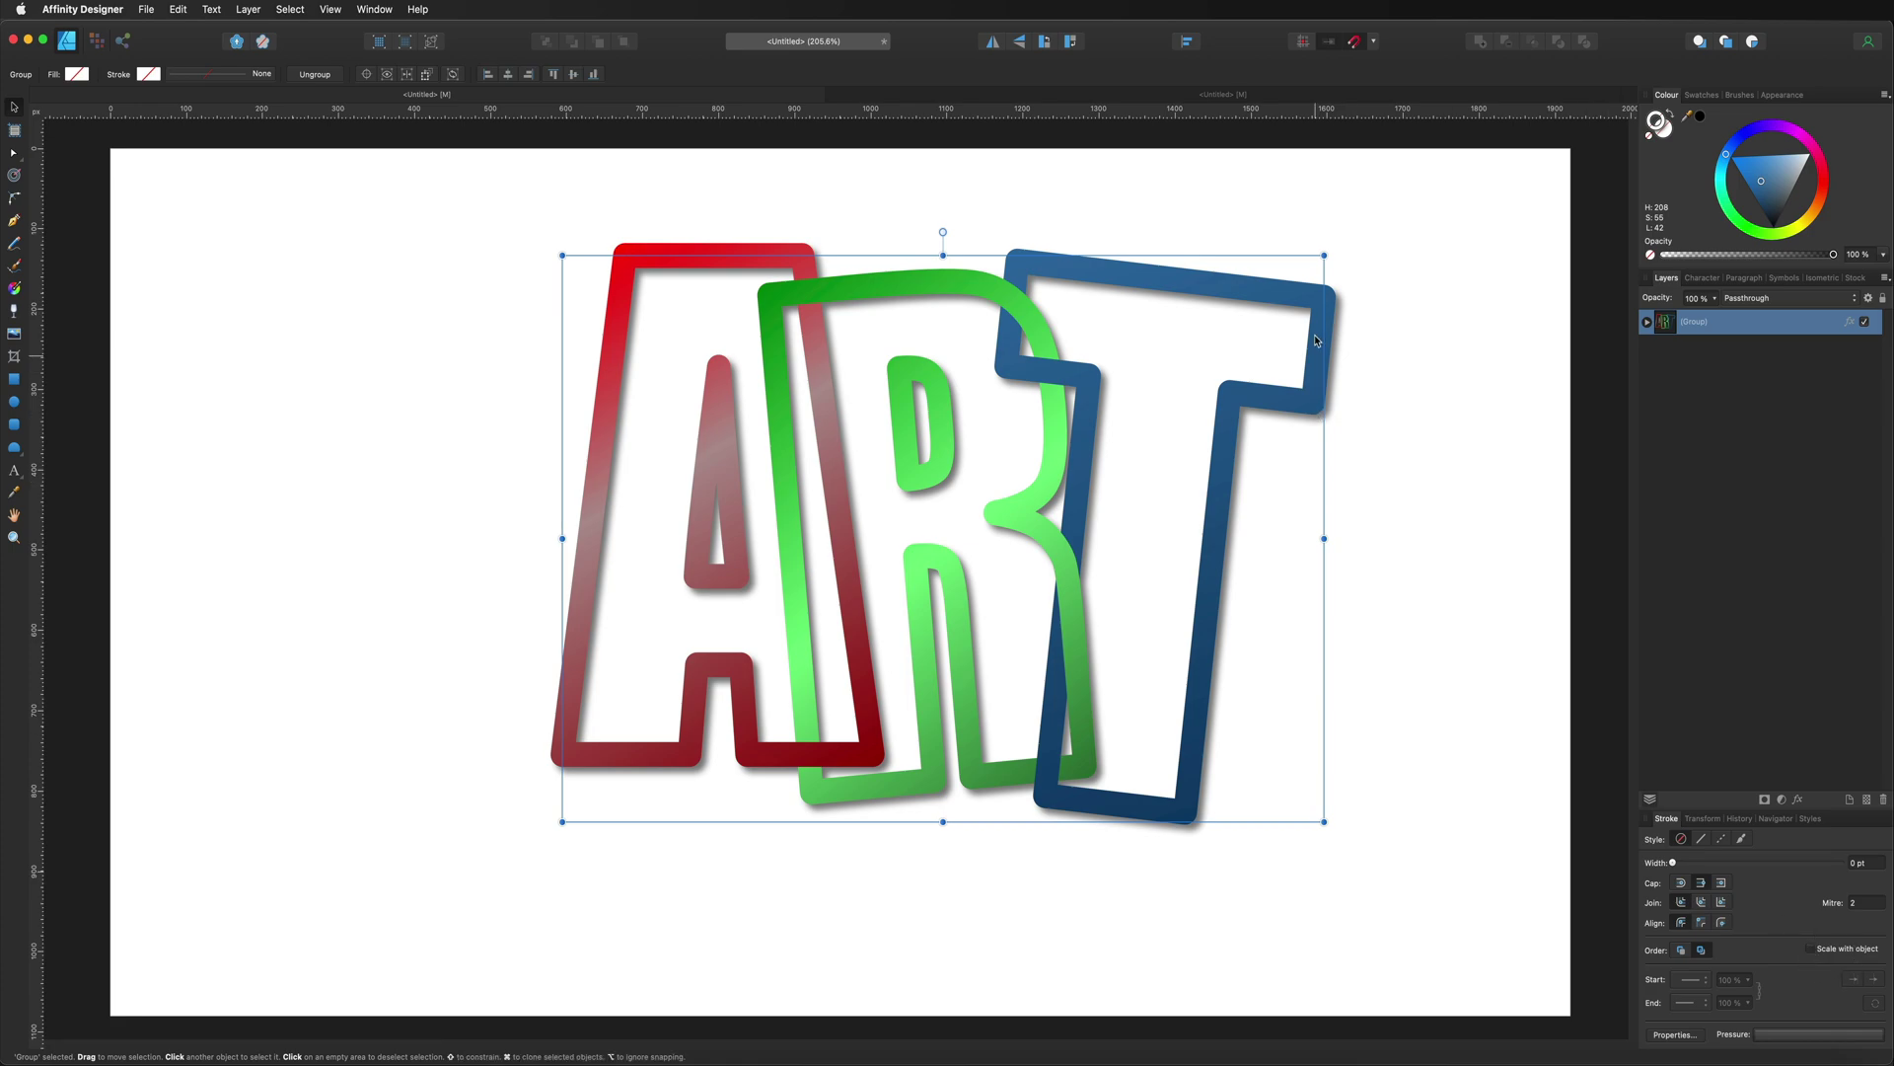
# Try shrinking the group without Scale with object once more, undo the resize and leave the option switched on
pyautogui.moveTo(1322, 256); pyautogui.dragTo(824, 600)
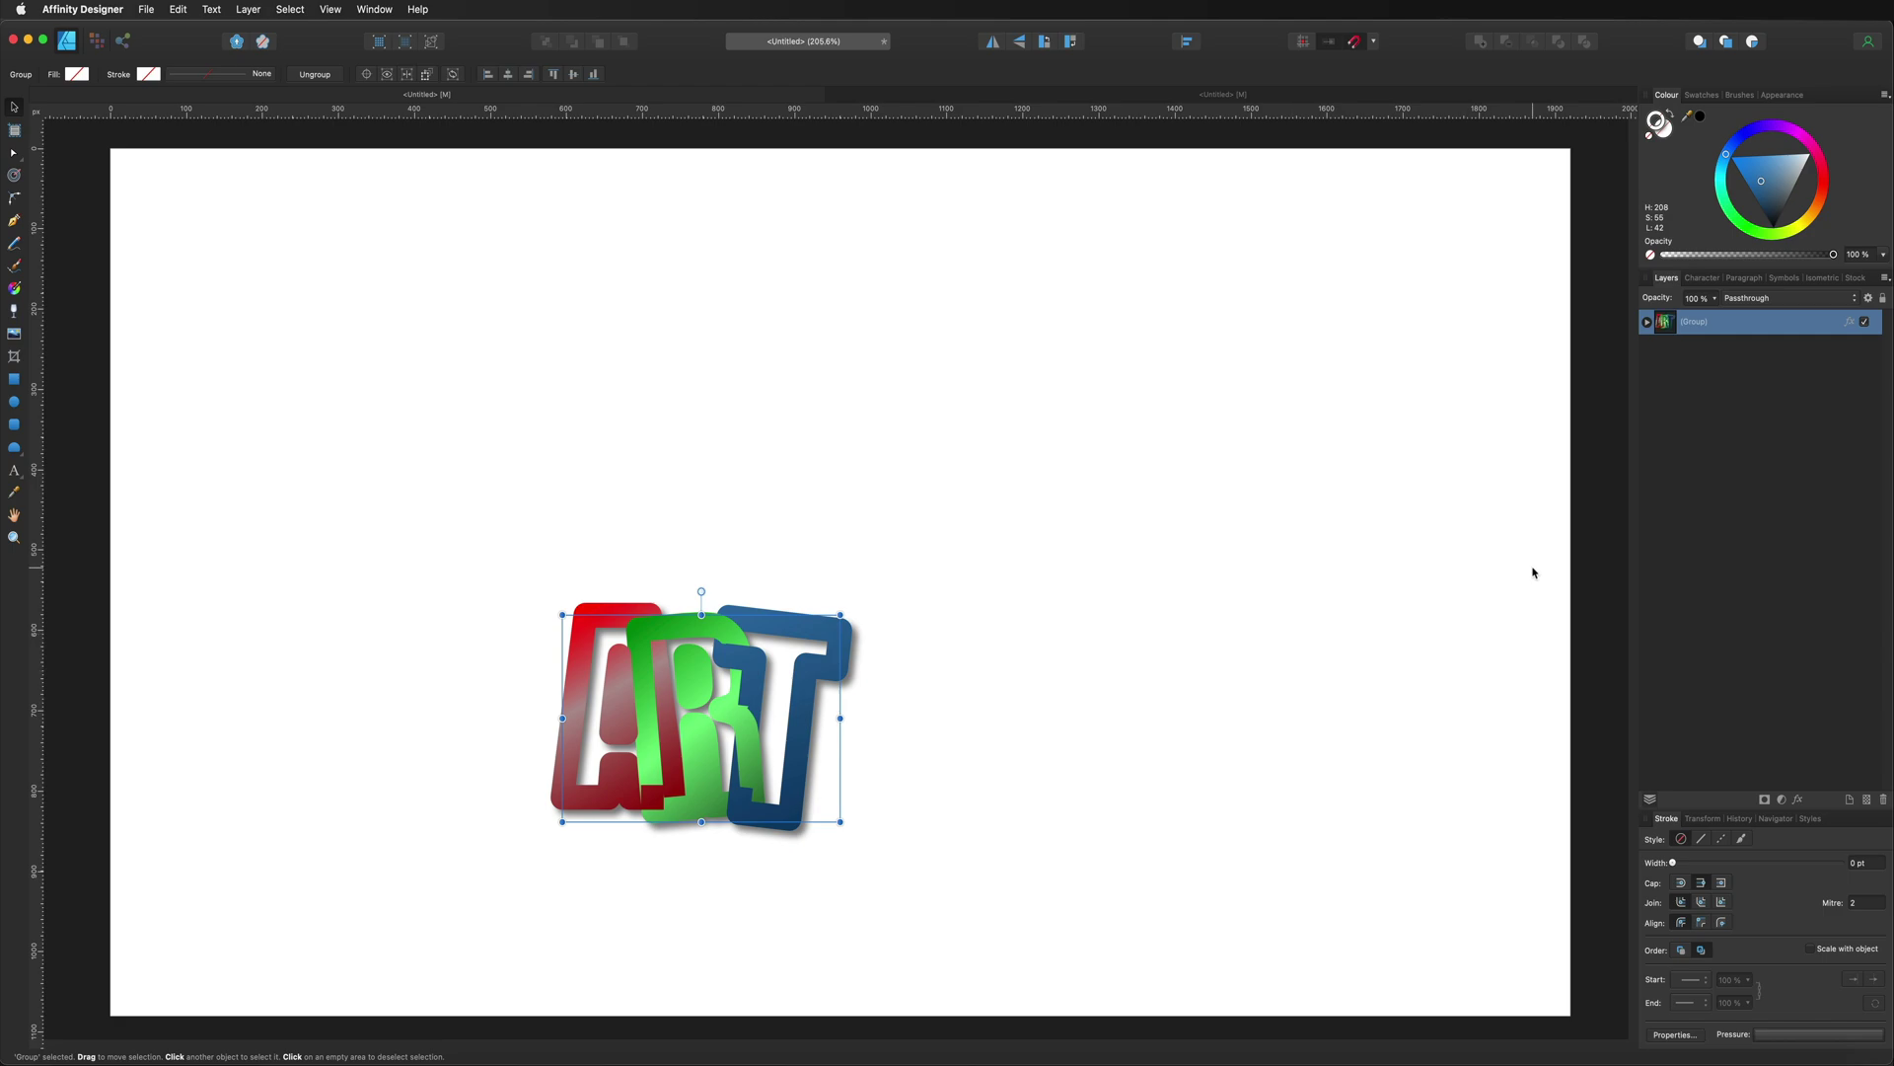
pyautogui.click(1810, 949)
pyautogui.press('super+z')
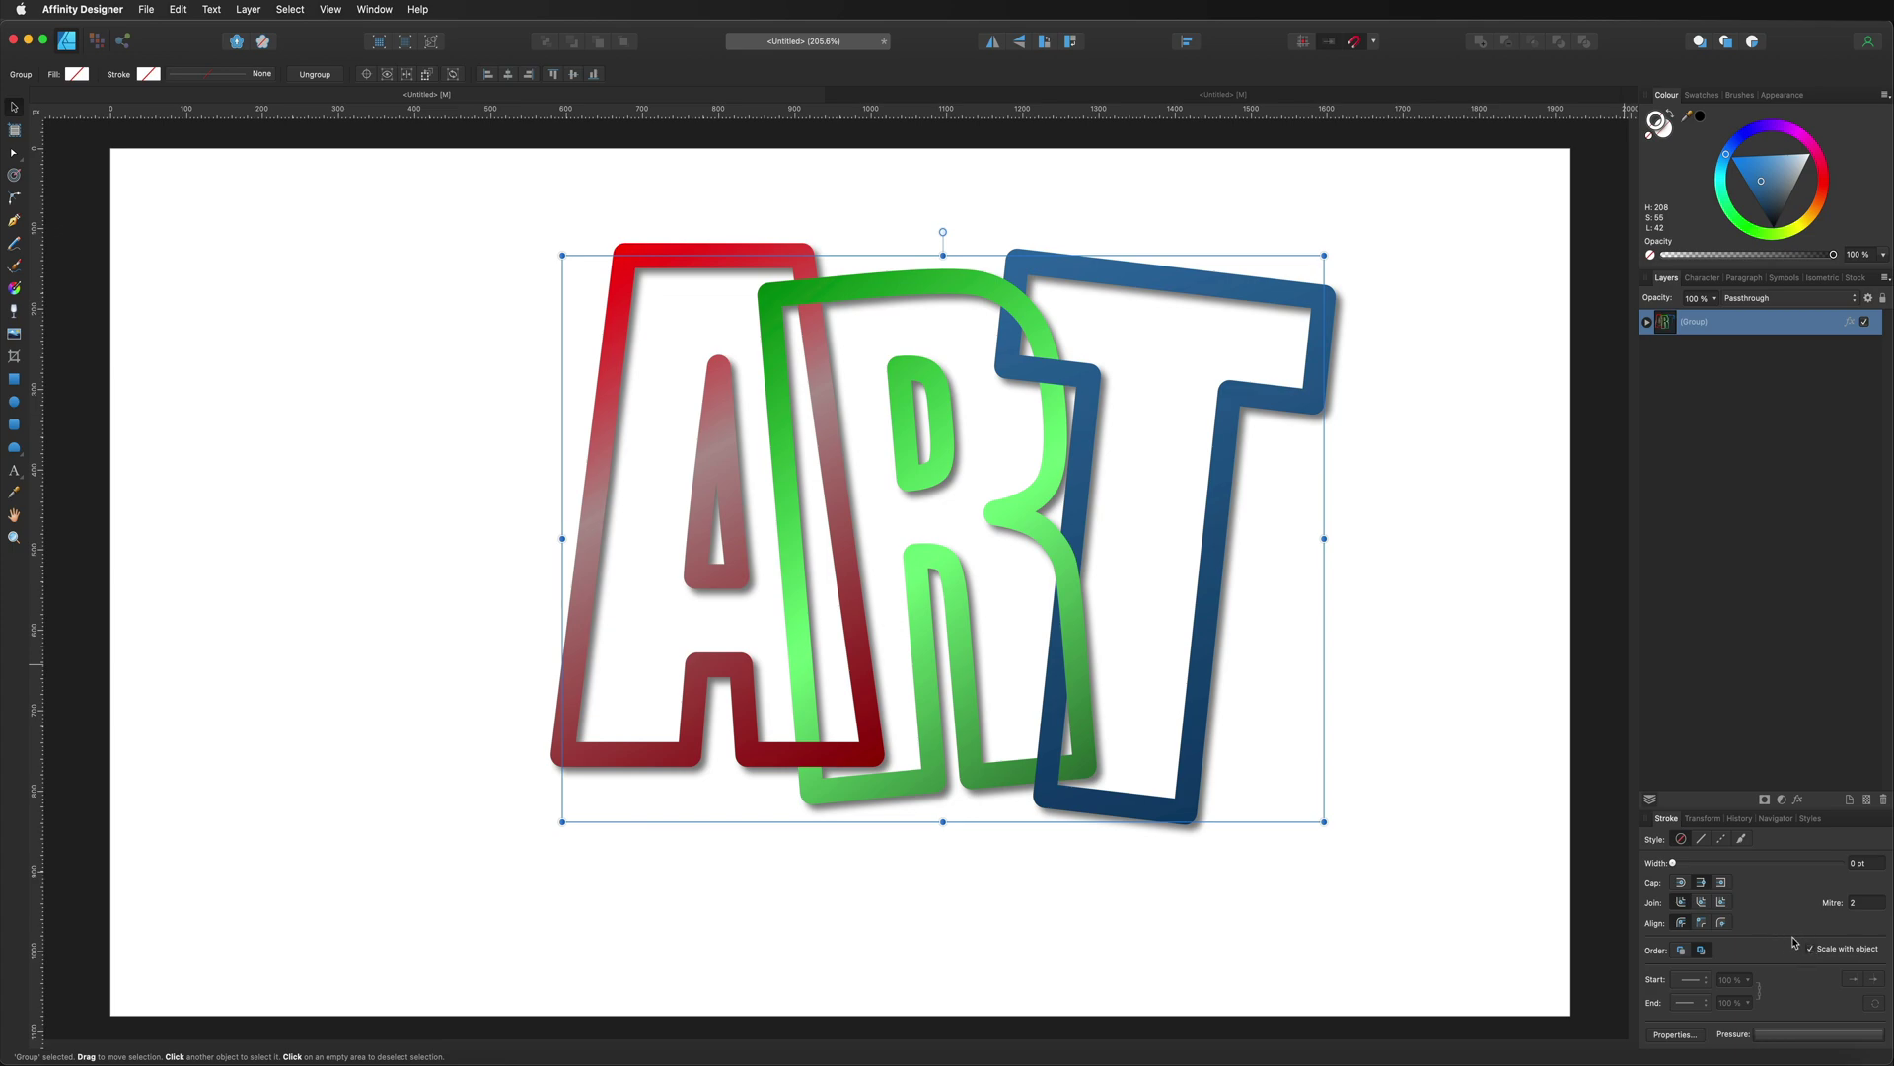
# Scale the lettering group down with its strokes, place it in the page's upper-left corner and deselect it
pyautogui.moveTo(1324, 254); pyautogui.dragTo(1087, 431)
pyautogui.moveTo(1026, 520); pyautogui.dragTo(629, 270)
pyautogui.click(863, 325)
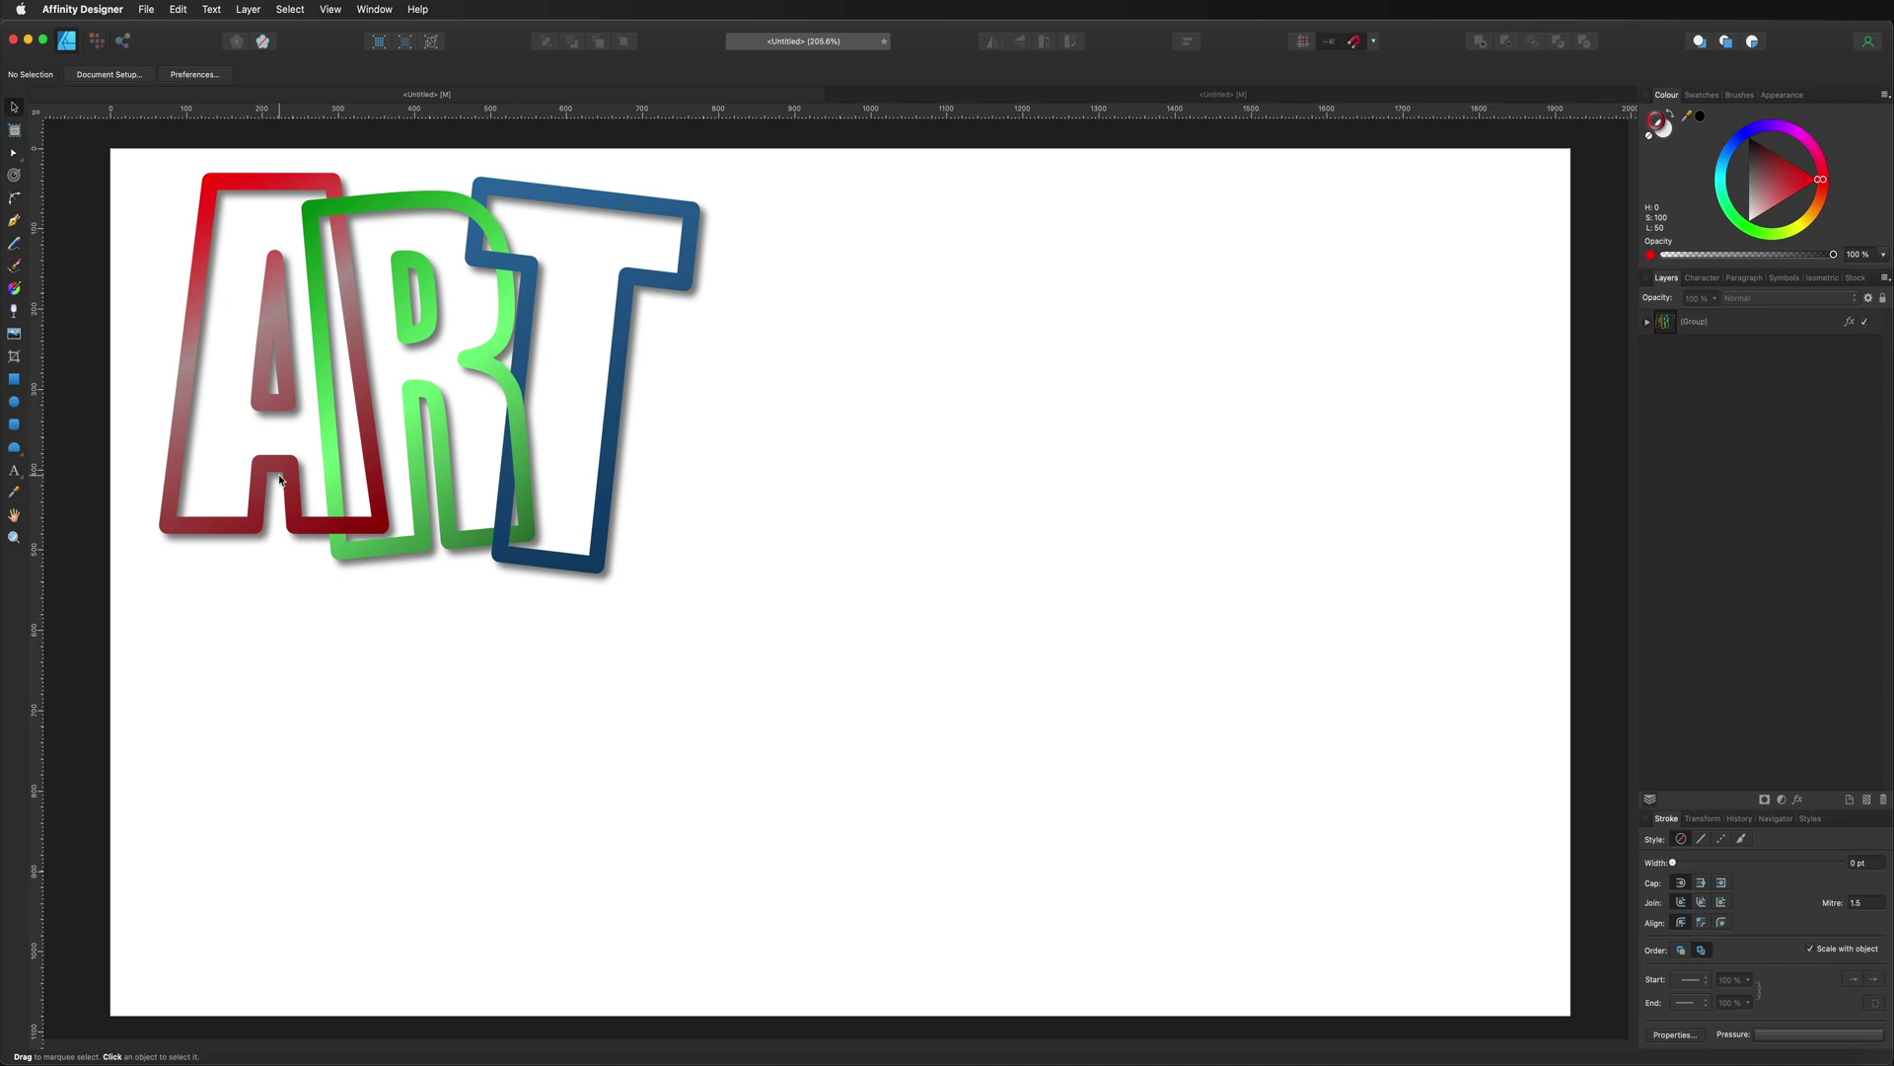
# Draw a circle near the middle of the page and give it no fill and a blue 40 pt stroke
pyautogui.click(13, 403)
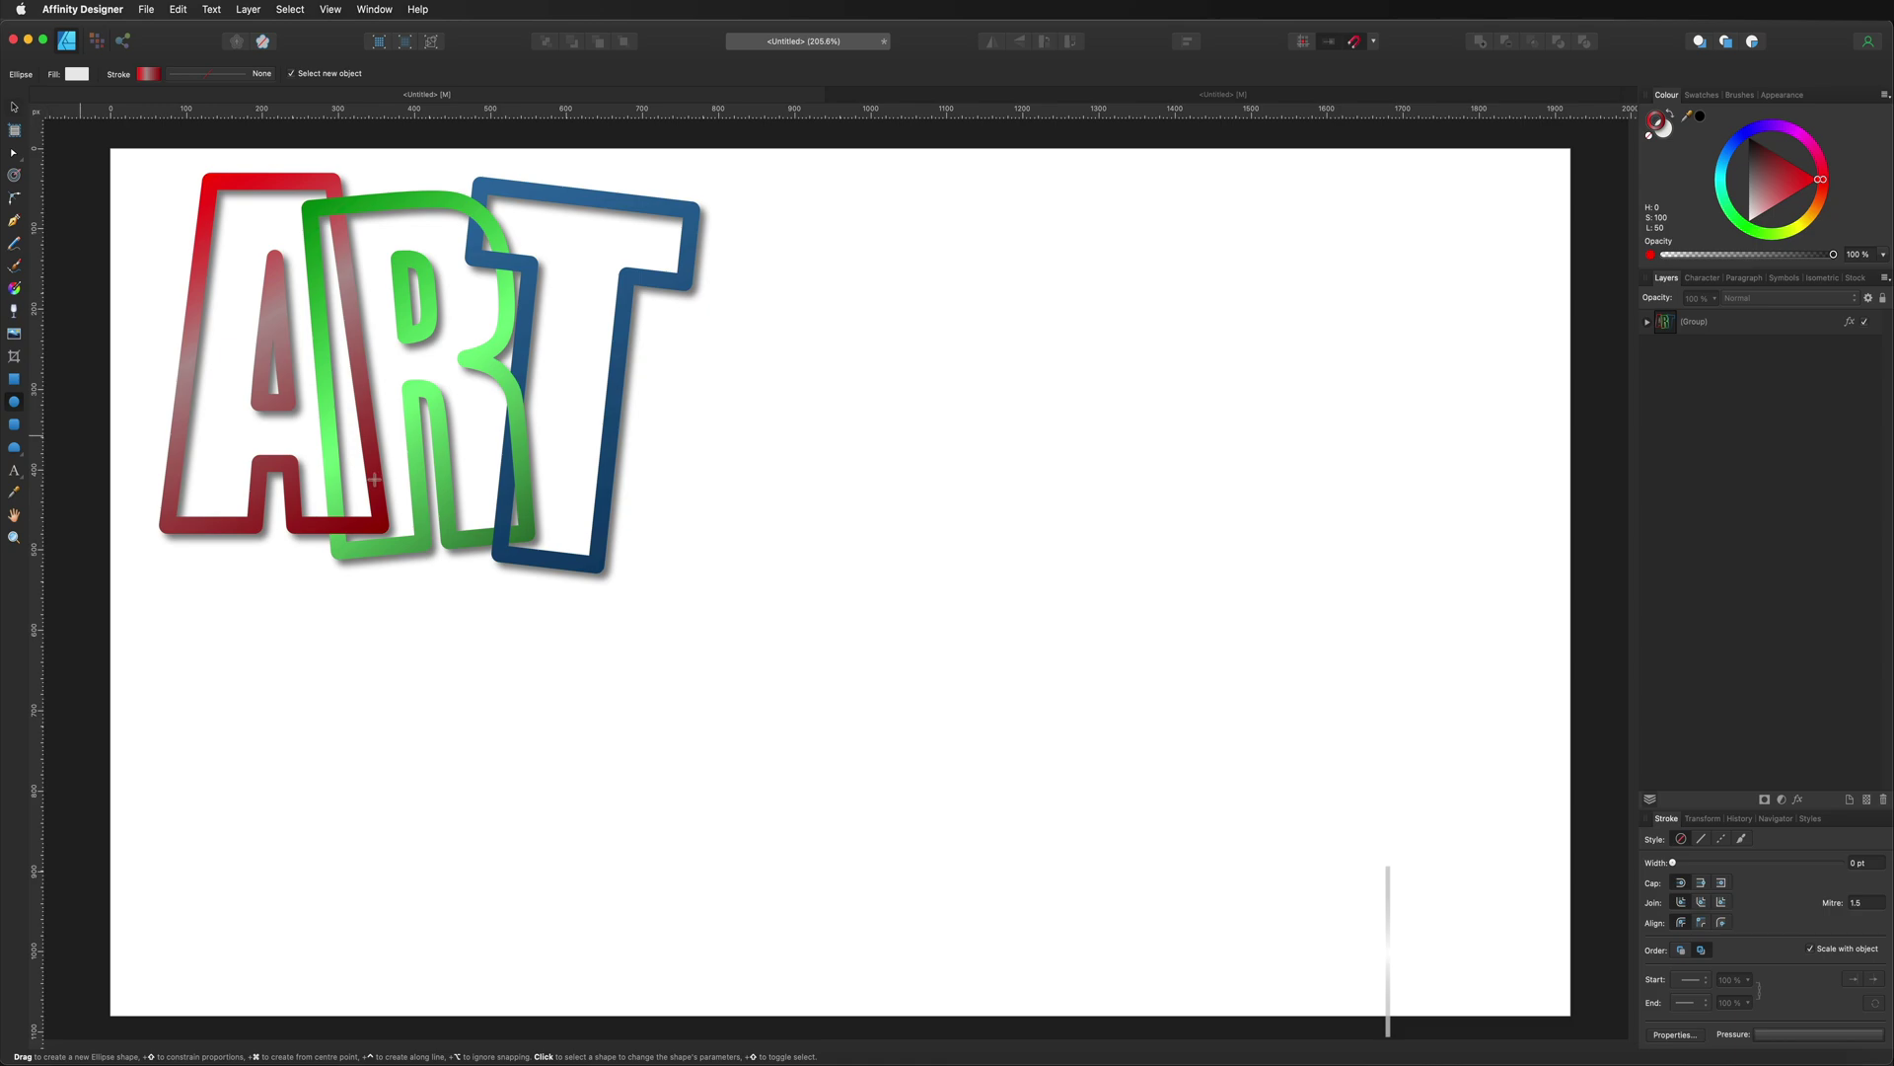
pyautogui.moveTo(788, 441); pyautogui.dragTo(1128, 799)
pyautogui.click(1652, 135)
pyautogui.click(1651, 137)
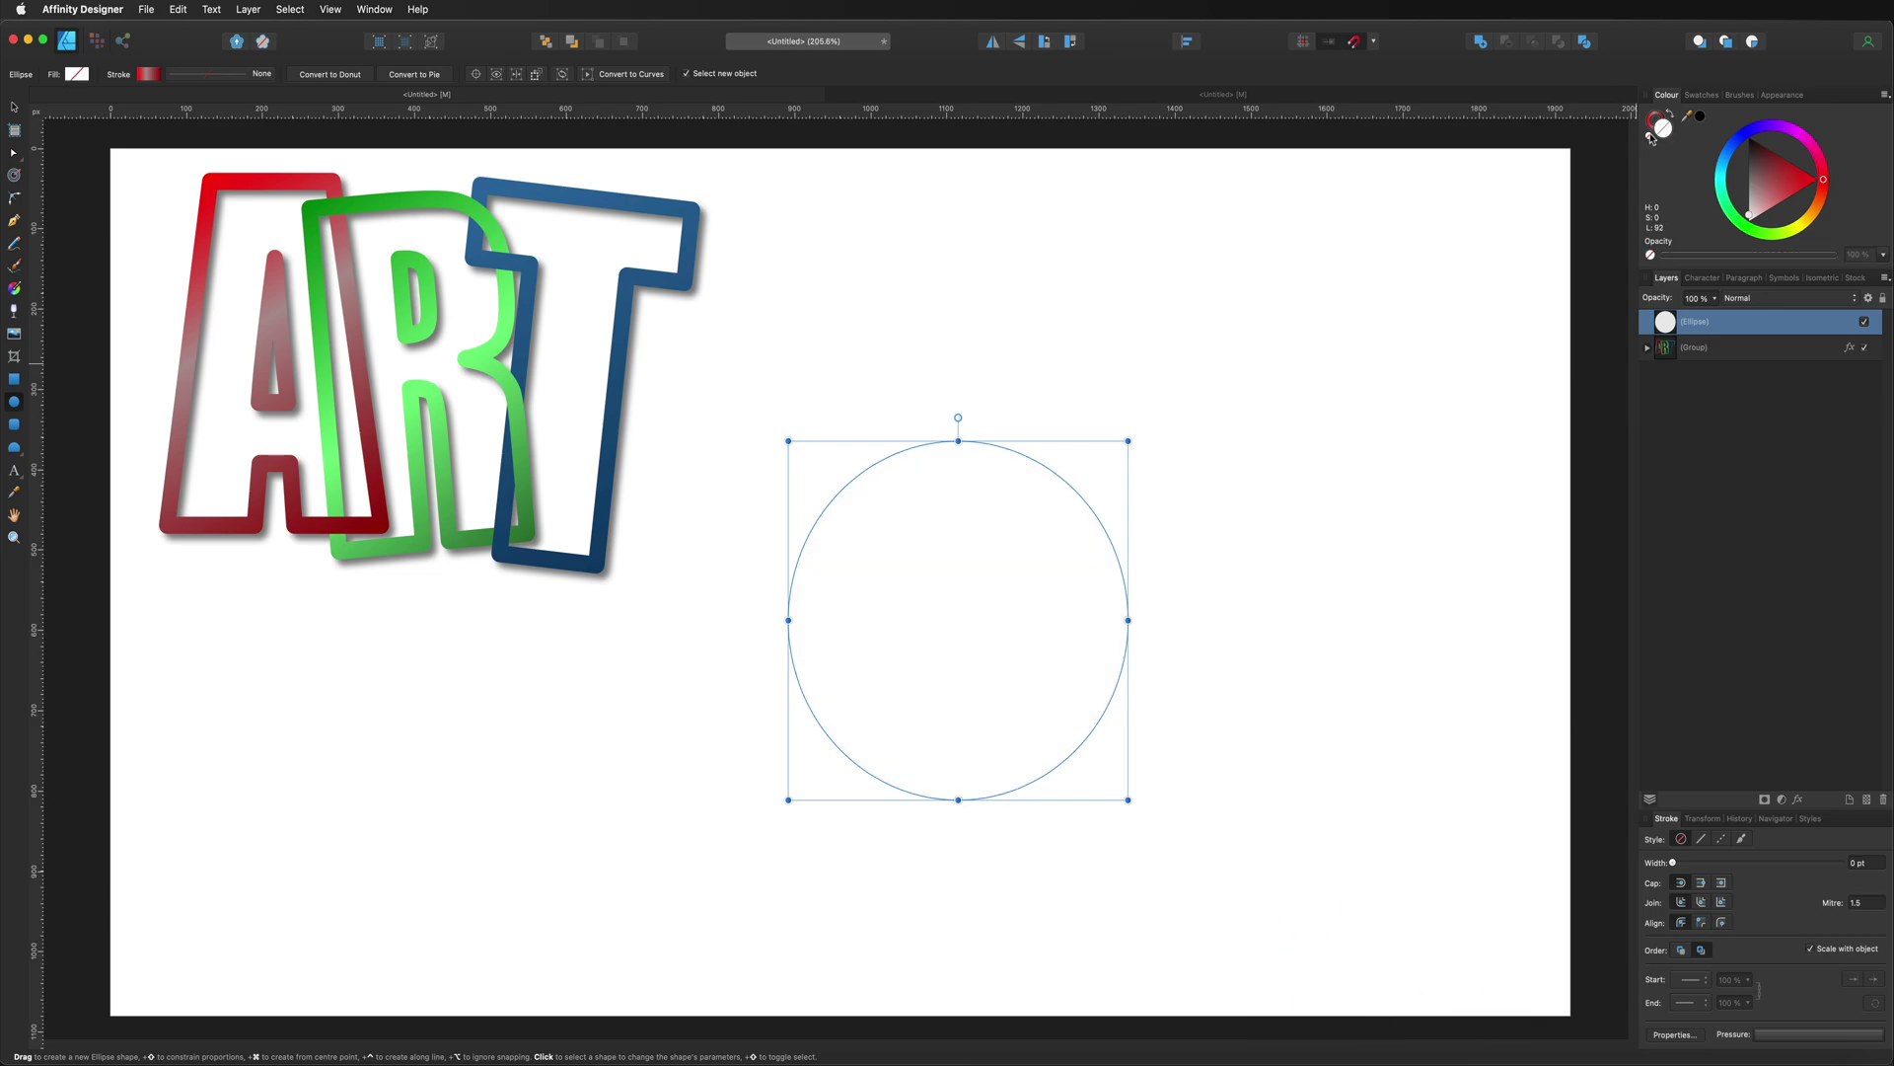
pyautogui.click(1731, 149)
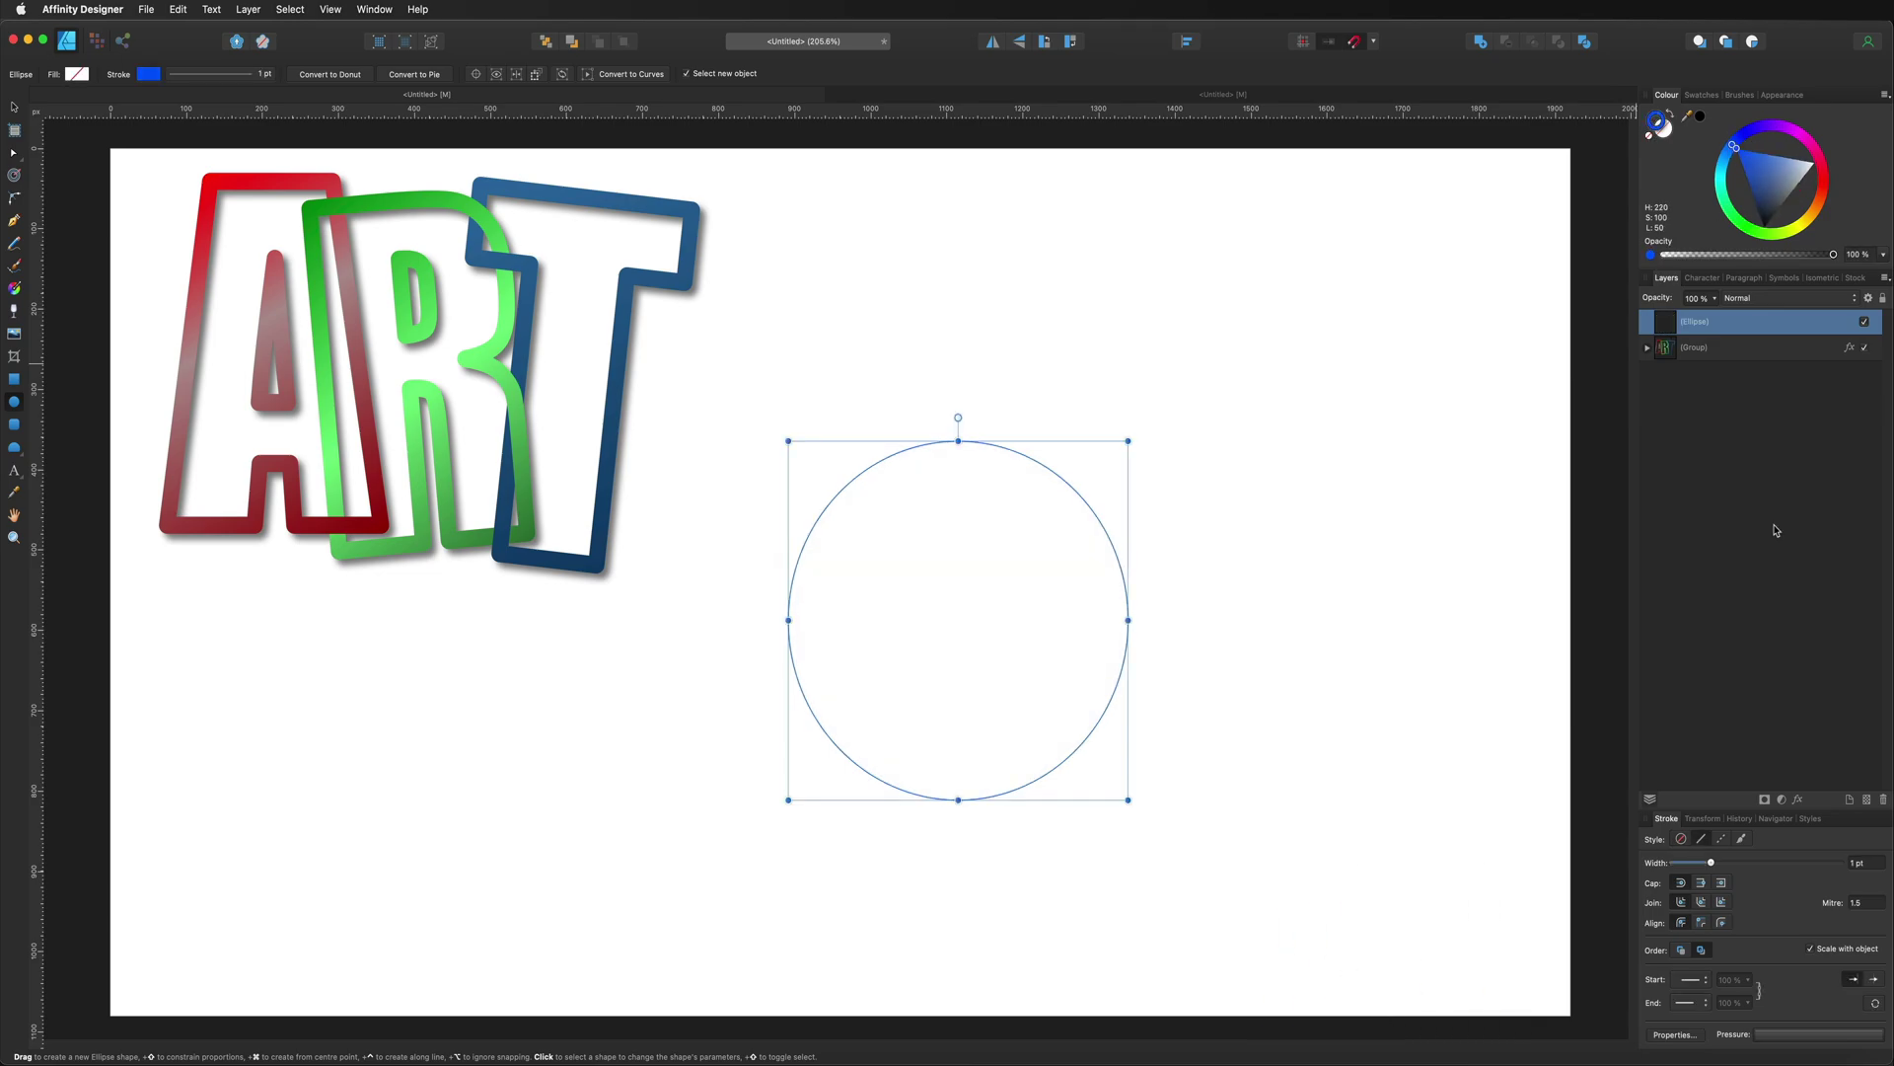
pyautogui.moveTo(1711, 862); pyautogui.dragTo(1803, 864)
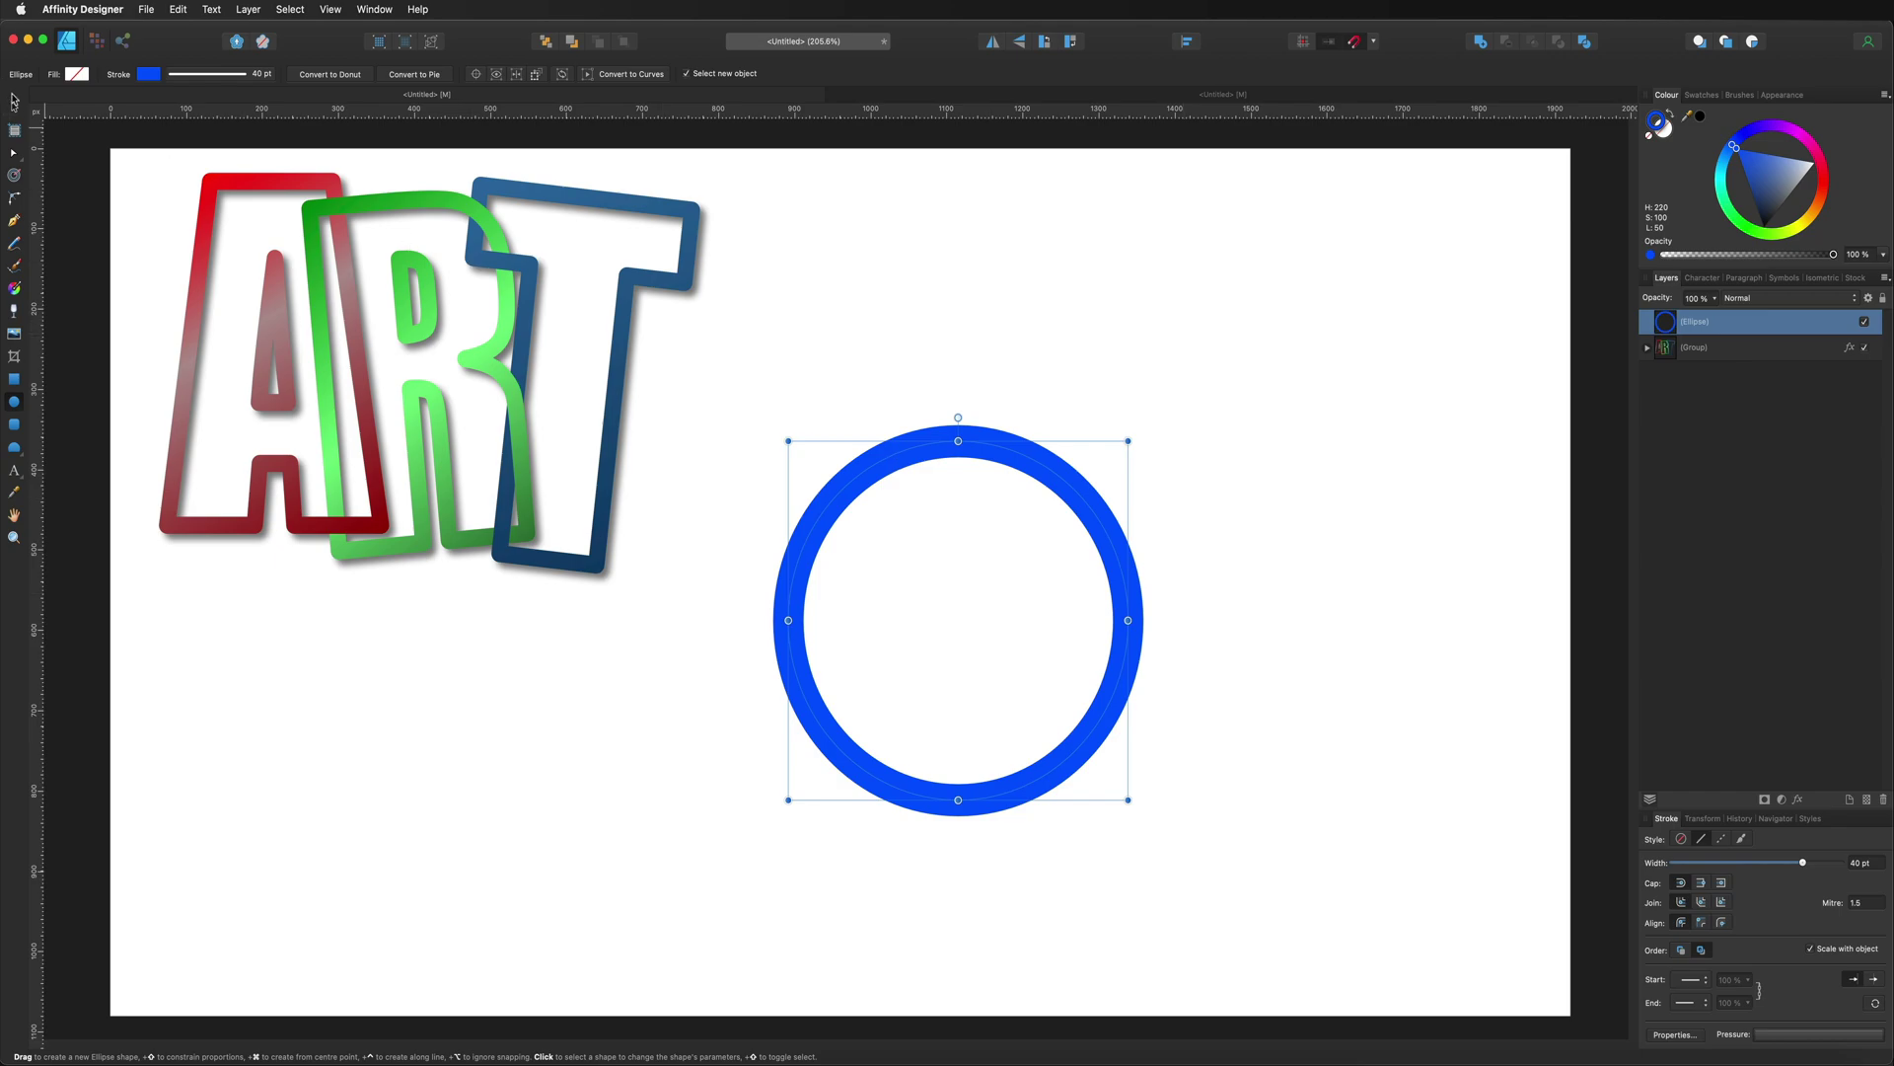
# Move the blue ring closer to the lettering and duplicate it three times, arranging the copies as a zigzag chain of overlapping rings
pyautogui.click(16, 104)
pyautogui.moveTo(875, 471); pyautogui.dragTo(706, 524)
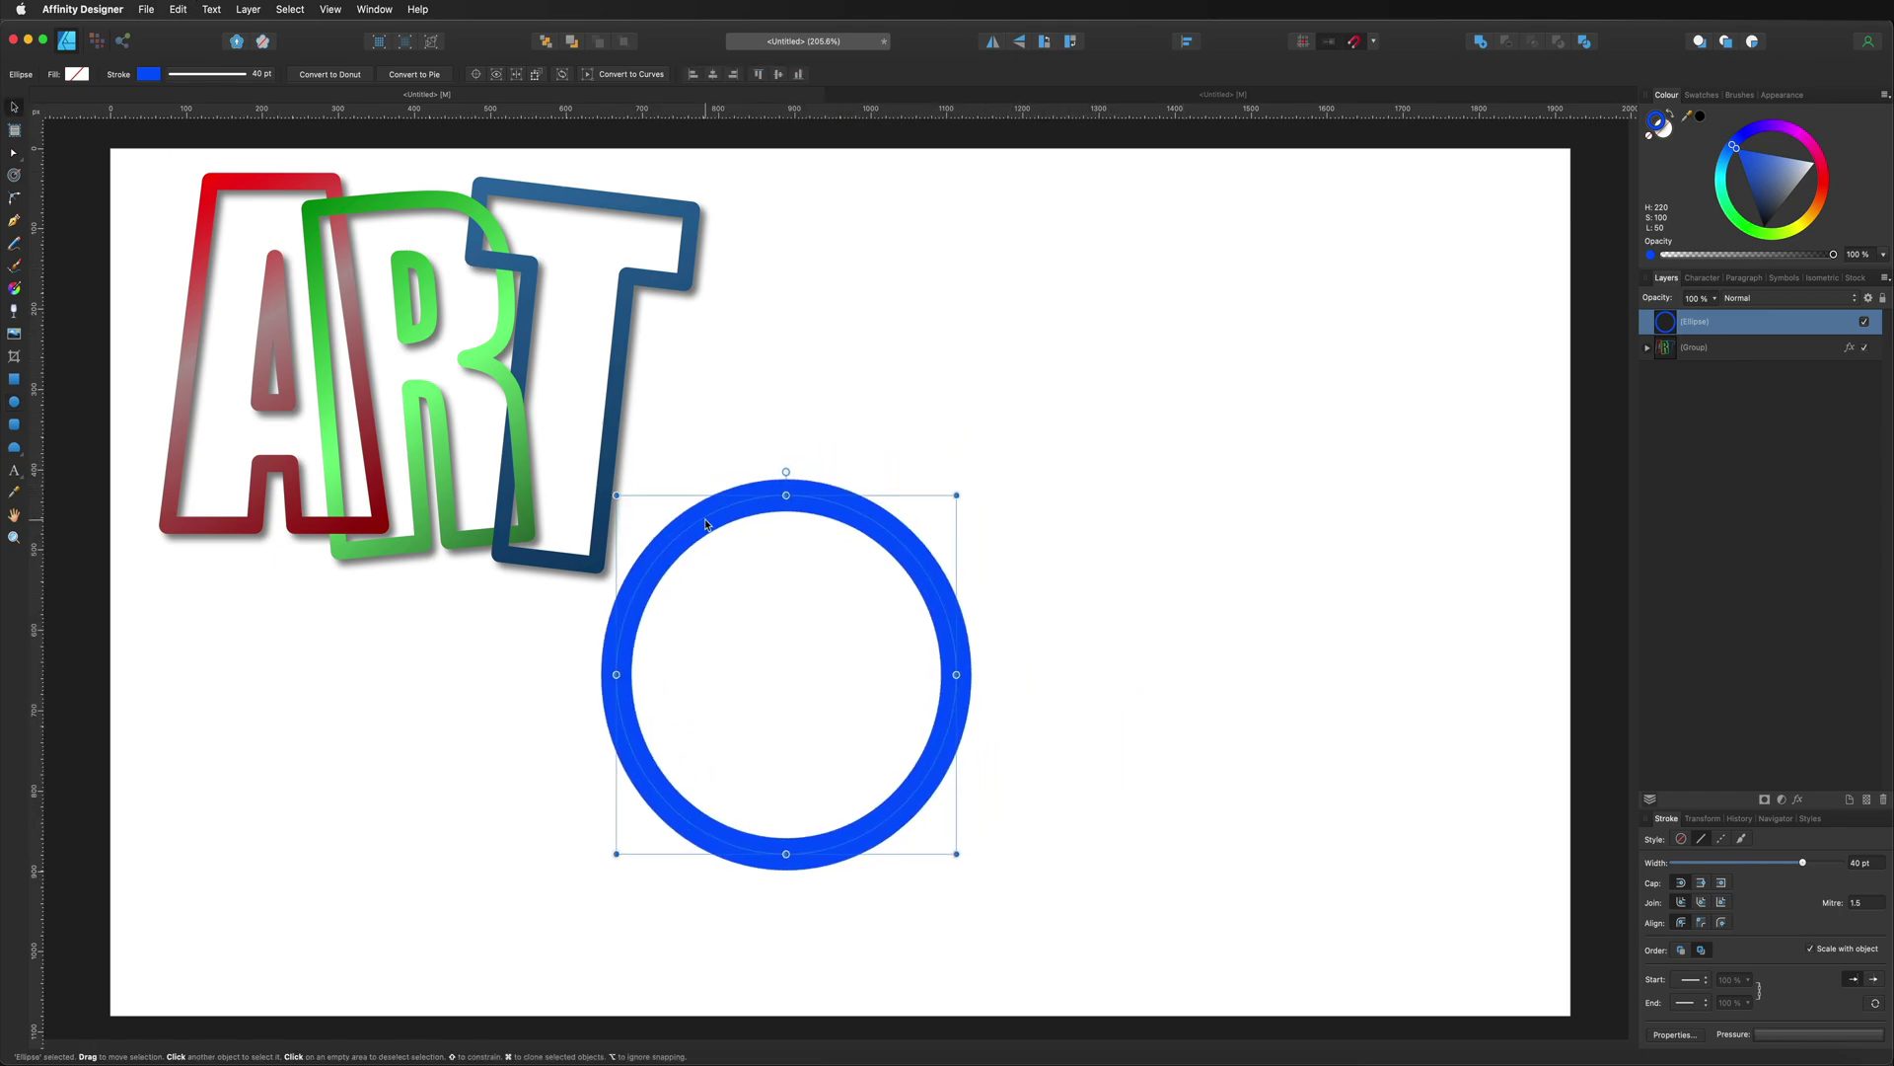
pyautogui.press('super+j')
pyautogui.moveTo(707, 524); pyautogui.dragTo(1428, 606)
pyautogui.press('super+j')
pyautogui.press('super+j')
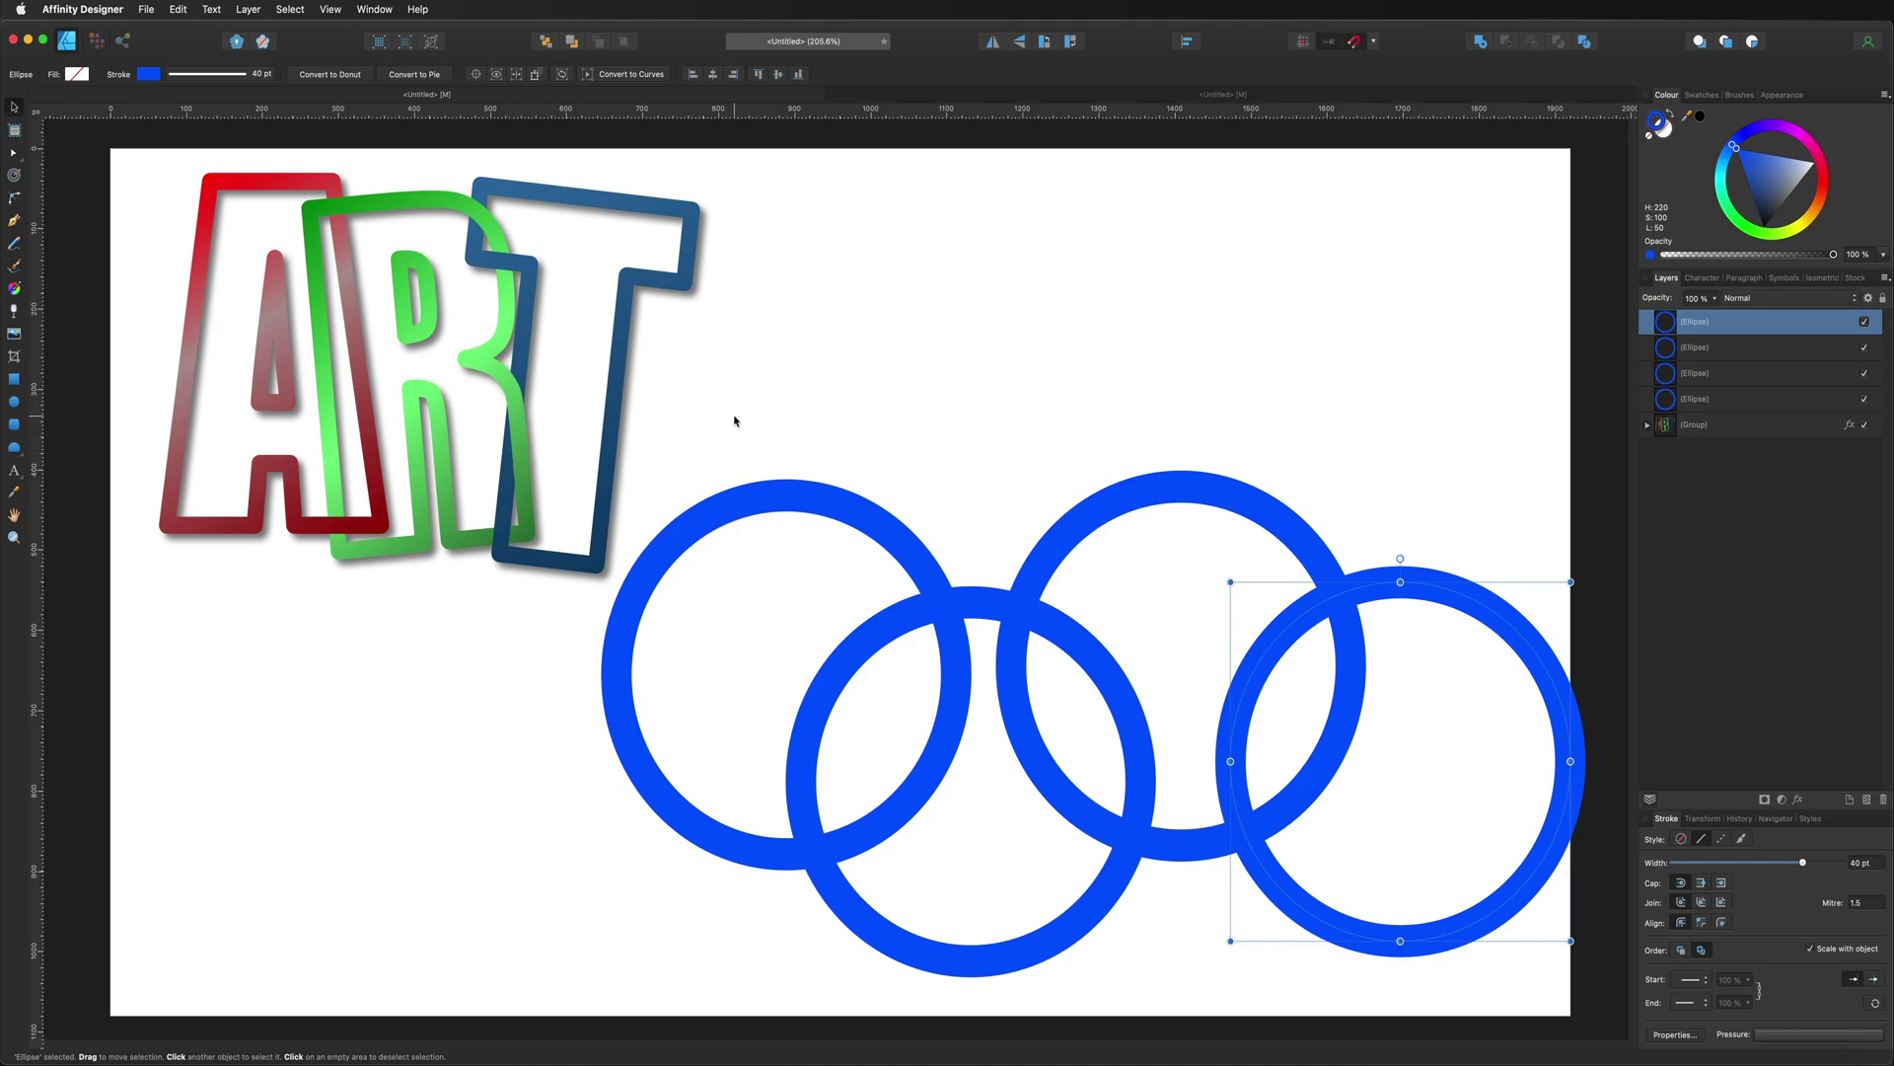
# Move the ART lettering closer to the page's upper-left corner and shift all four rings left so they fit on the page
pyautogui.click(592, 392)
pyautogui.click(580, 388)
pyautogui.moveTo(579, 389); pyautogui.dragTo(502, 365)
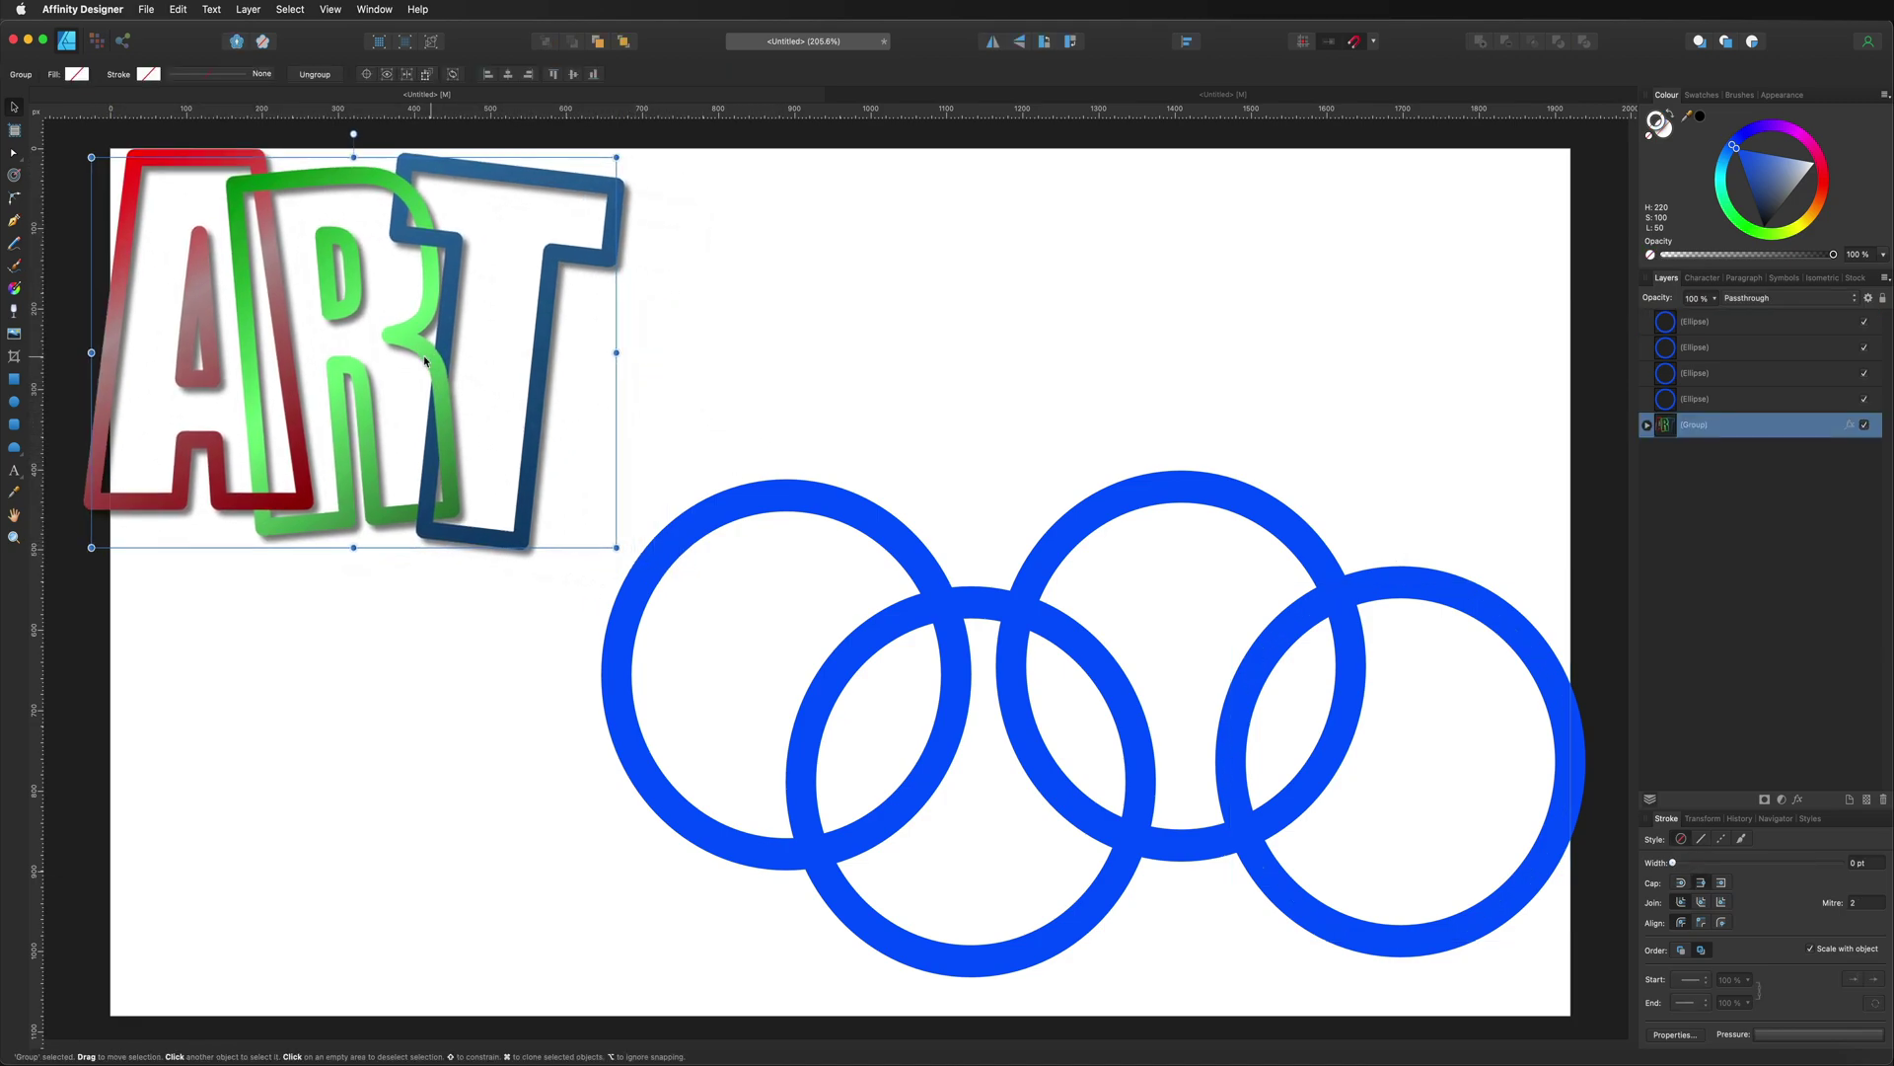
pyautogui.moveTo(1593, 413); pyautogui.dragTo(659, 977)
pyautogui.moveTo(1020, 837); pyautogui.dragTo(932, 839)
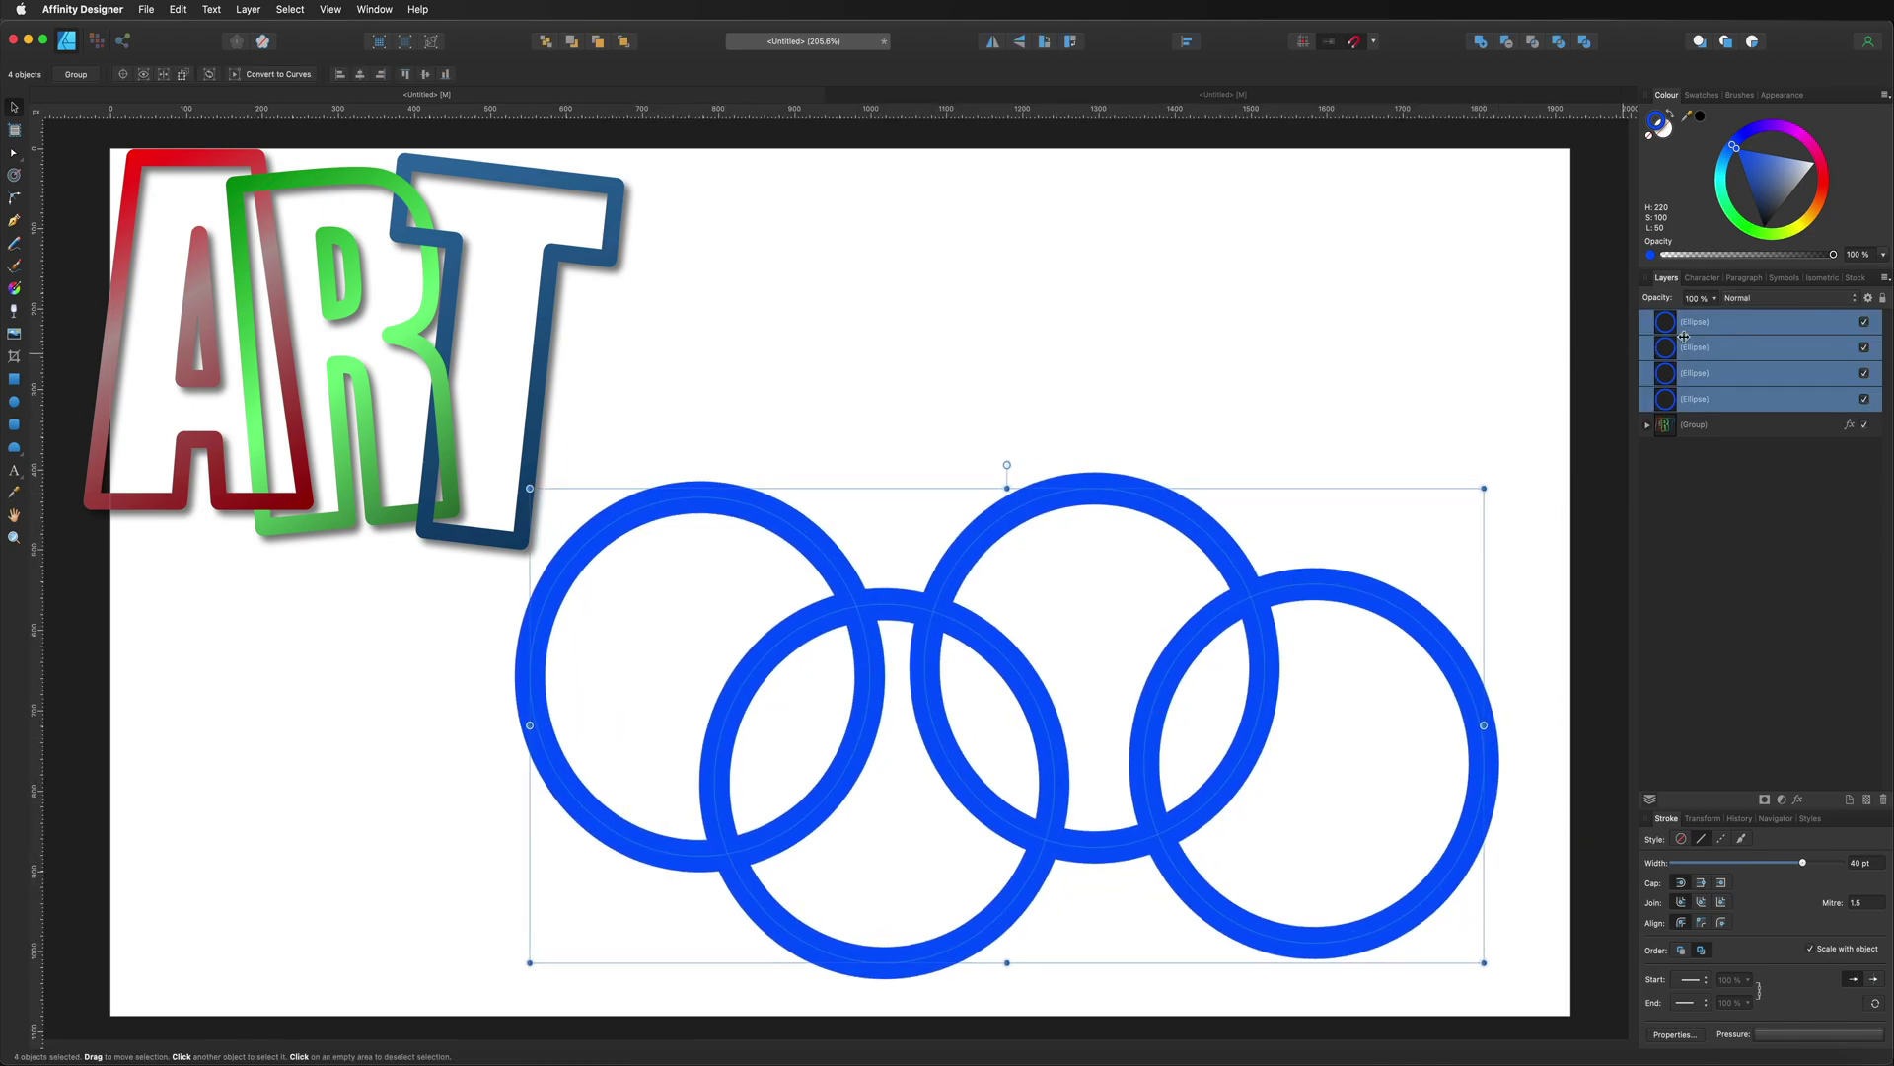
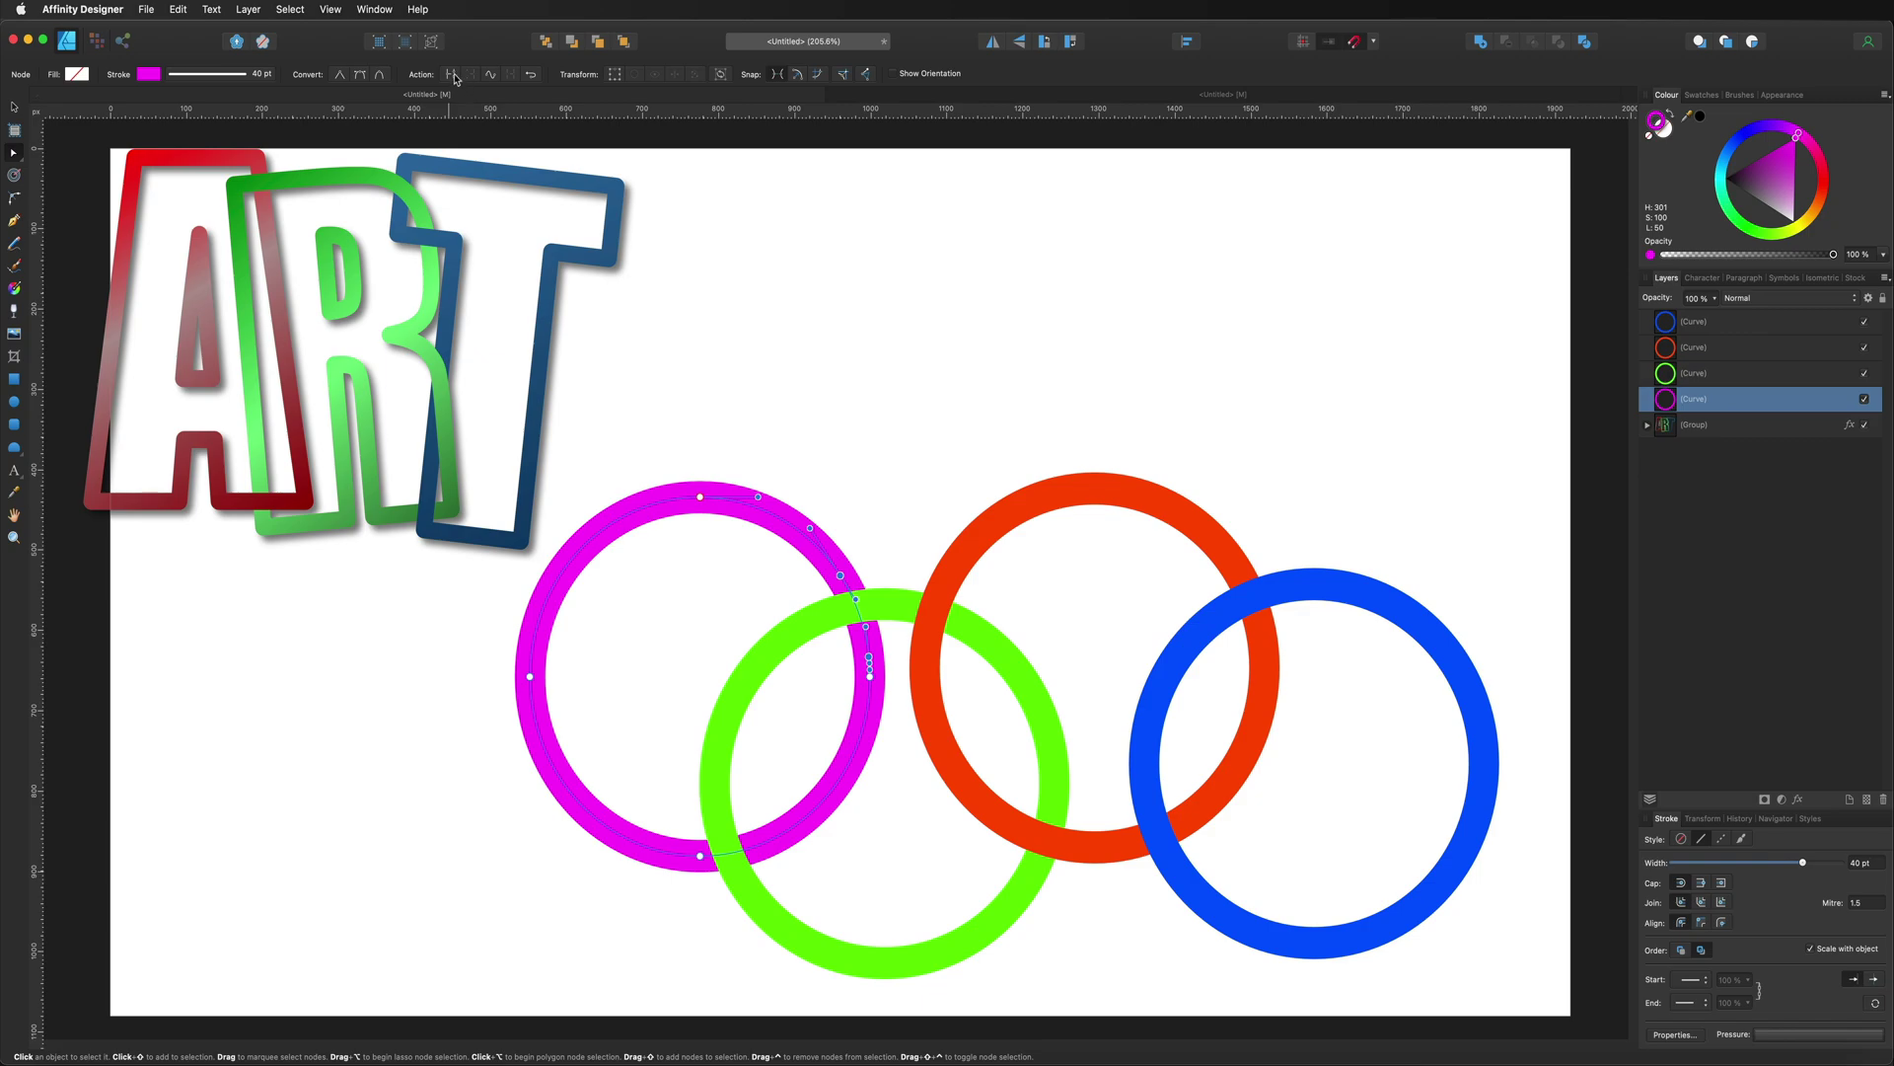
# Break the magenta ring at its nodes around the upper green crossing and stack the short segment above the green ring
pyautogui.click(454, 76)
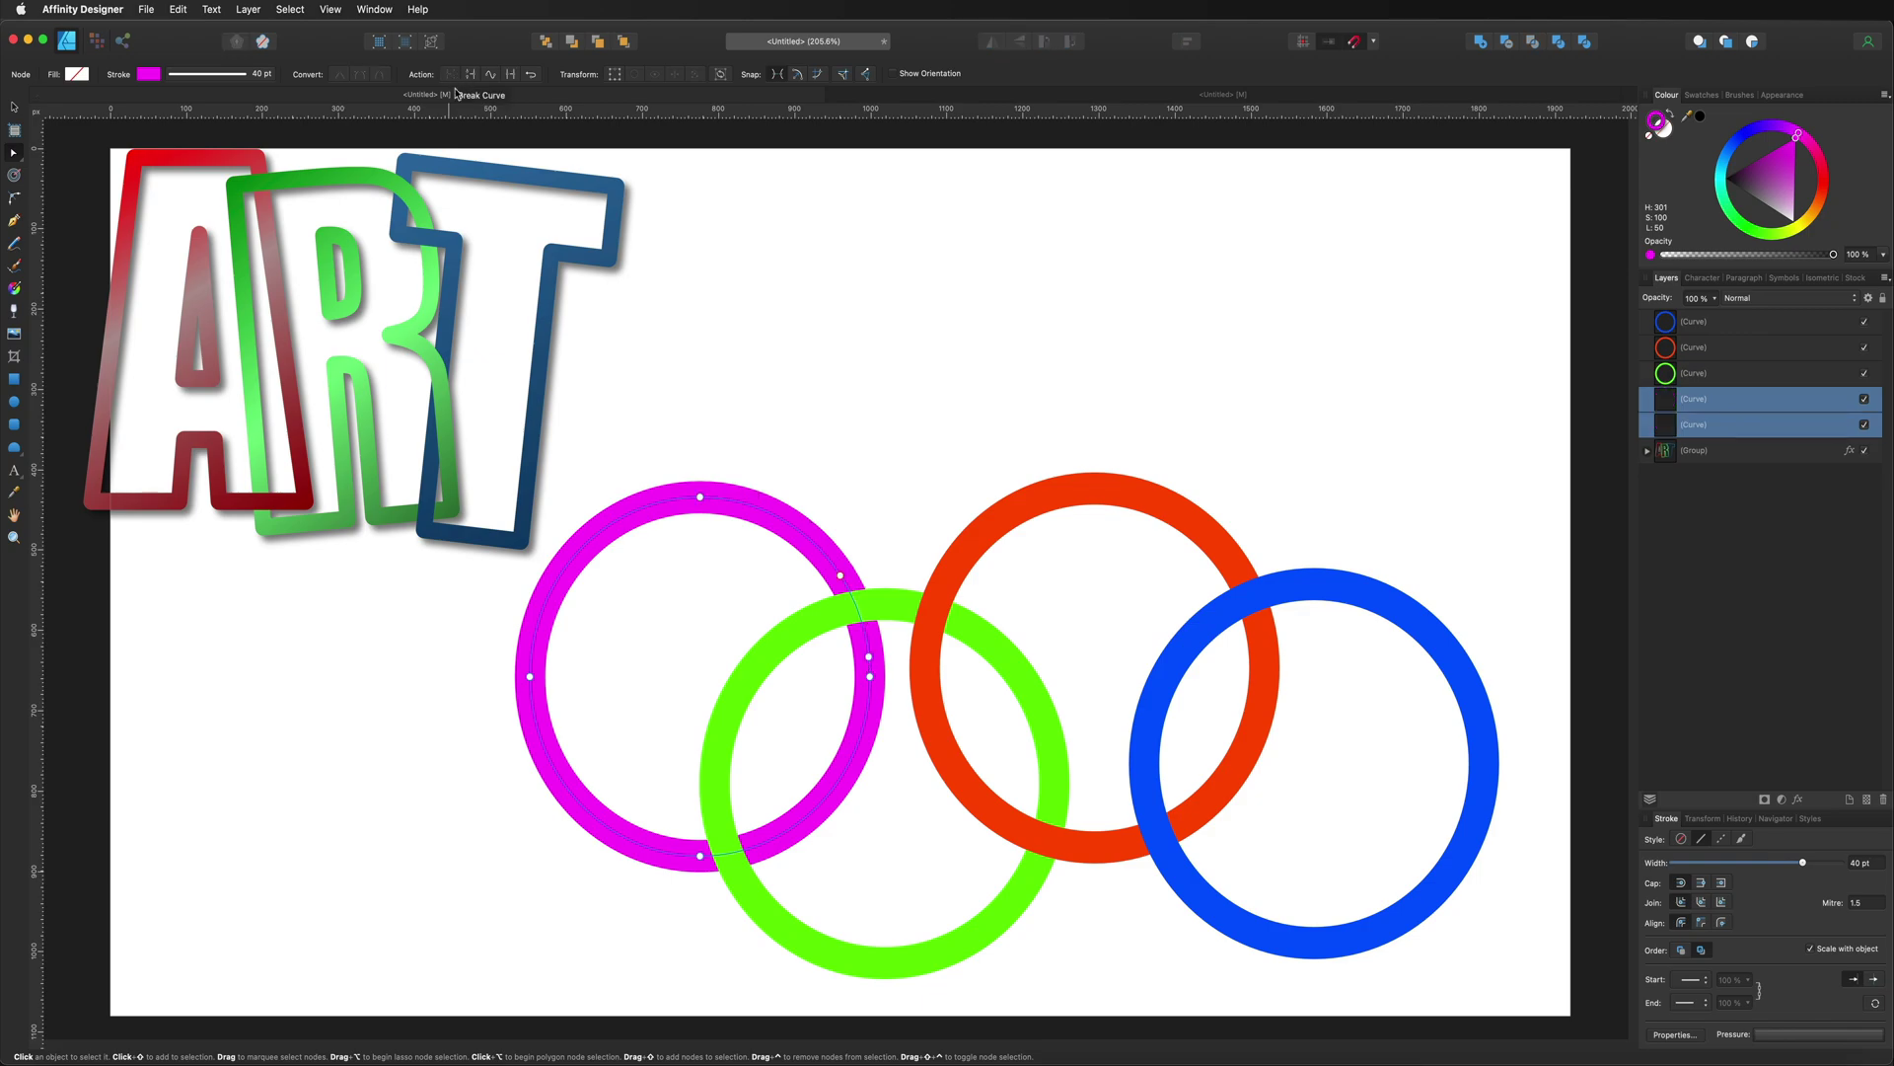
pyautogui.click(1689, 427)
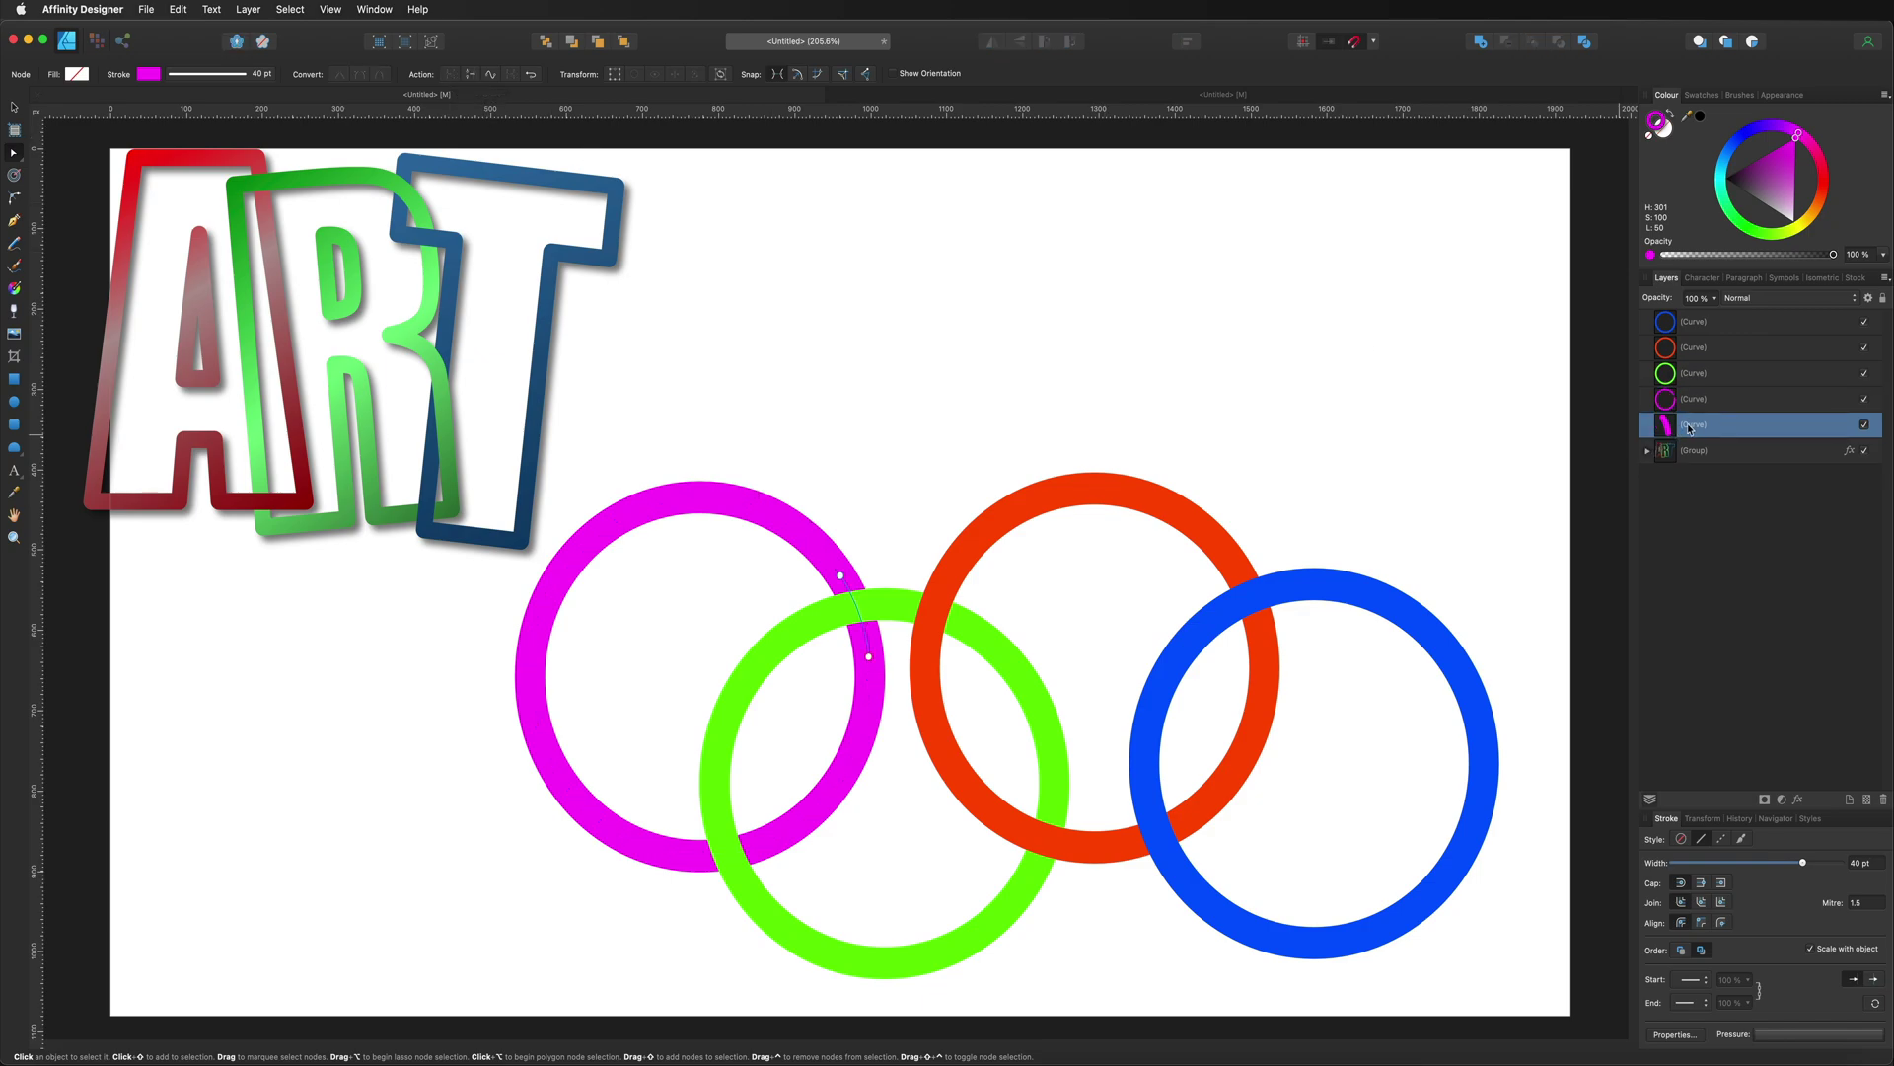
pyautogui.moveTo(1696, 428); pyautogui.dragTo(1683, 367)
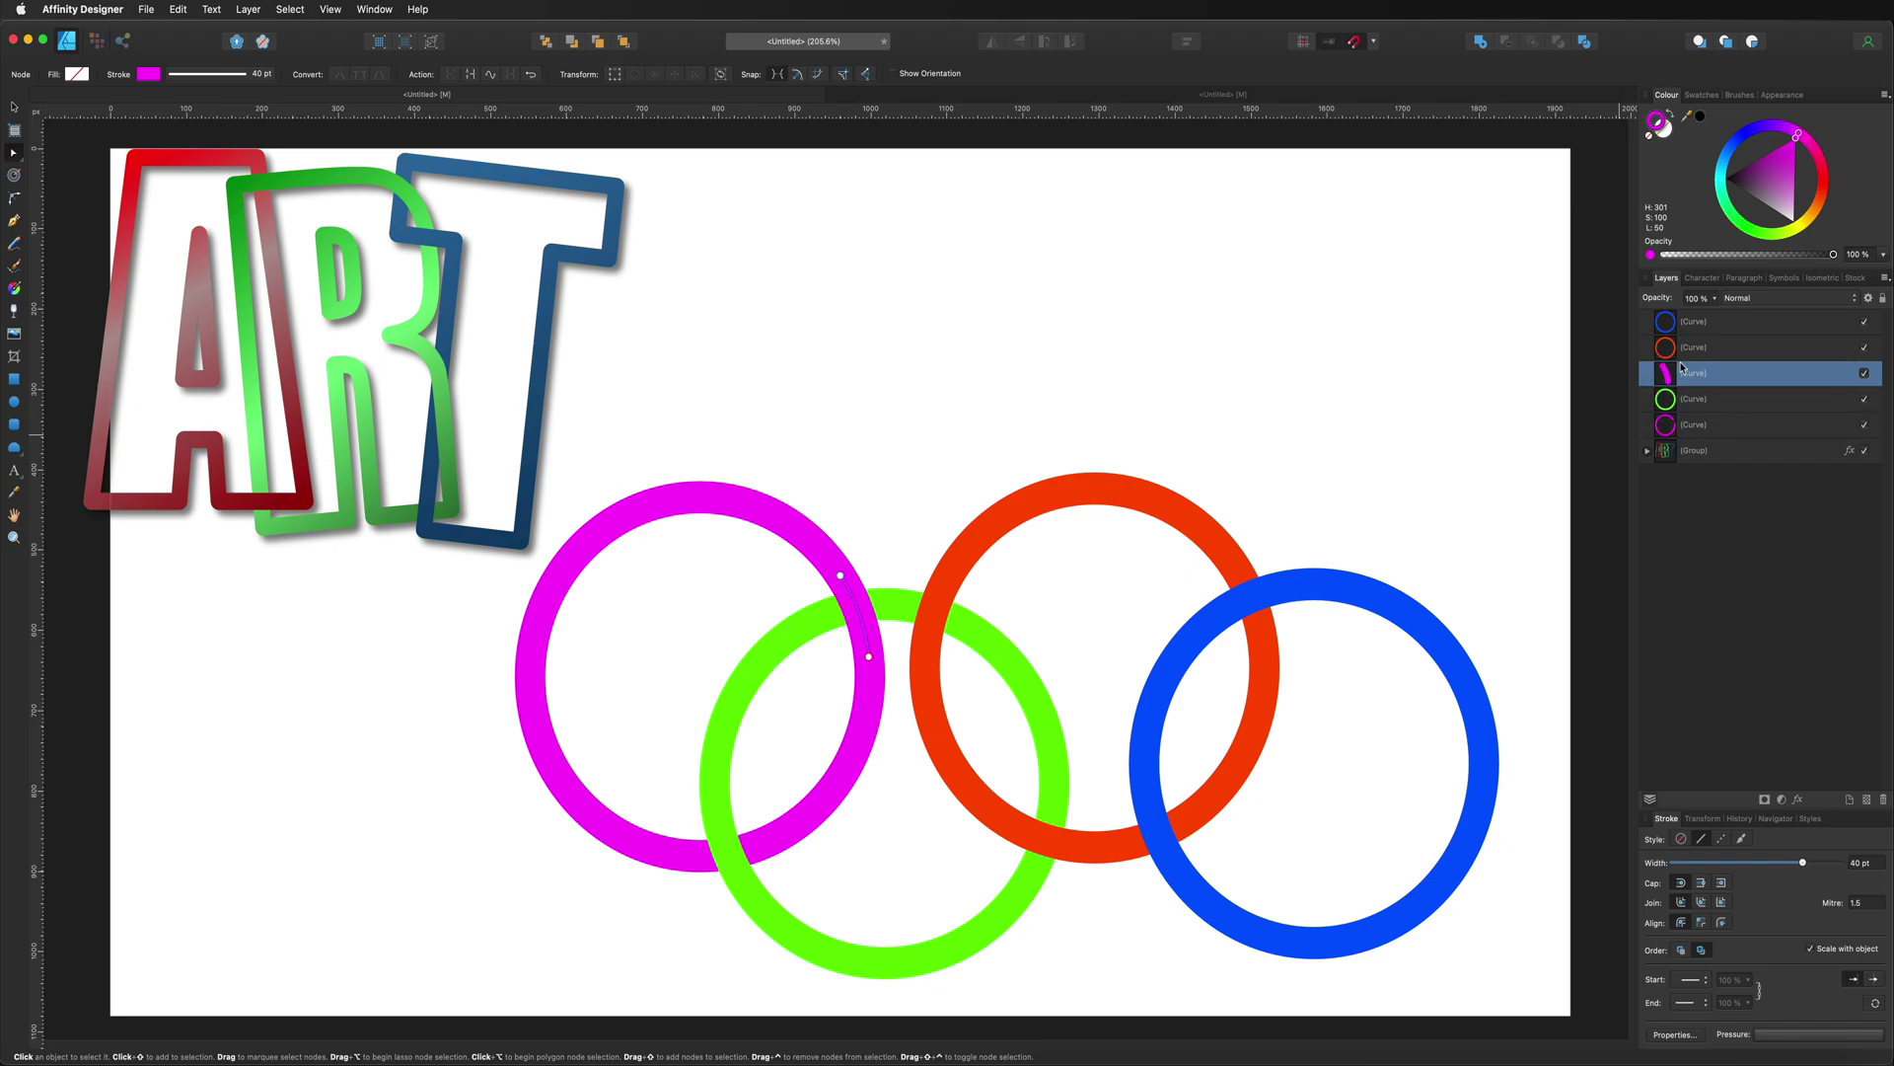
pyautogui.click(915, 441)
pyautogui.press('super+8')
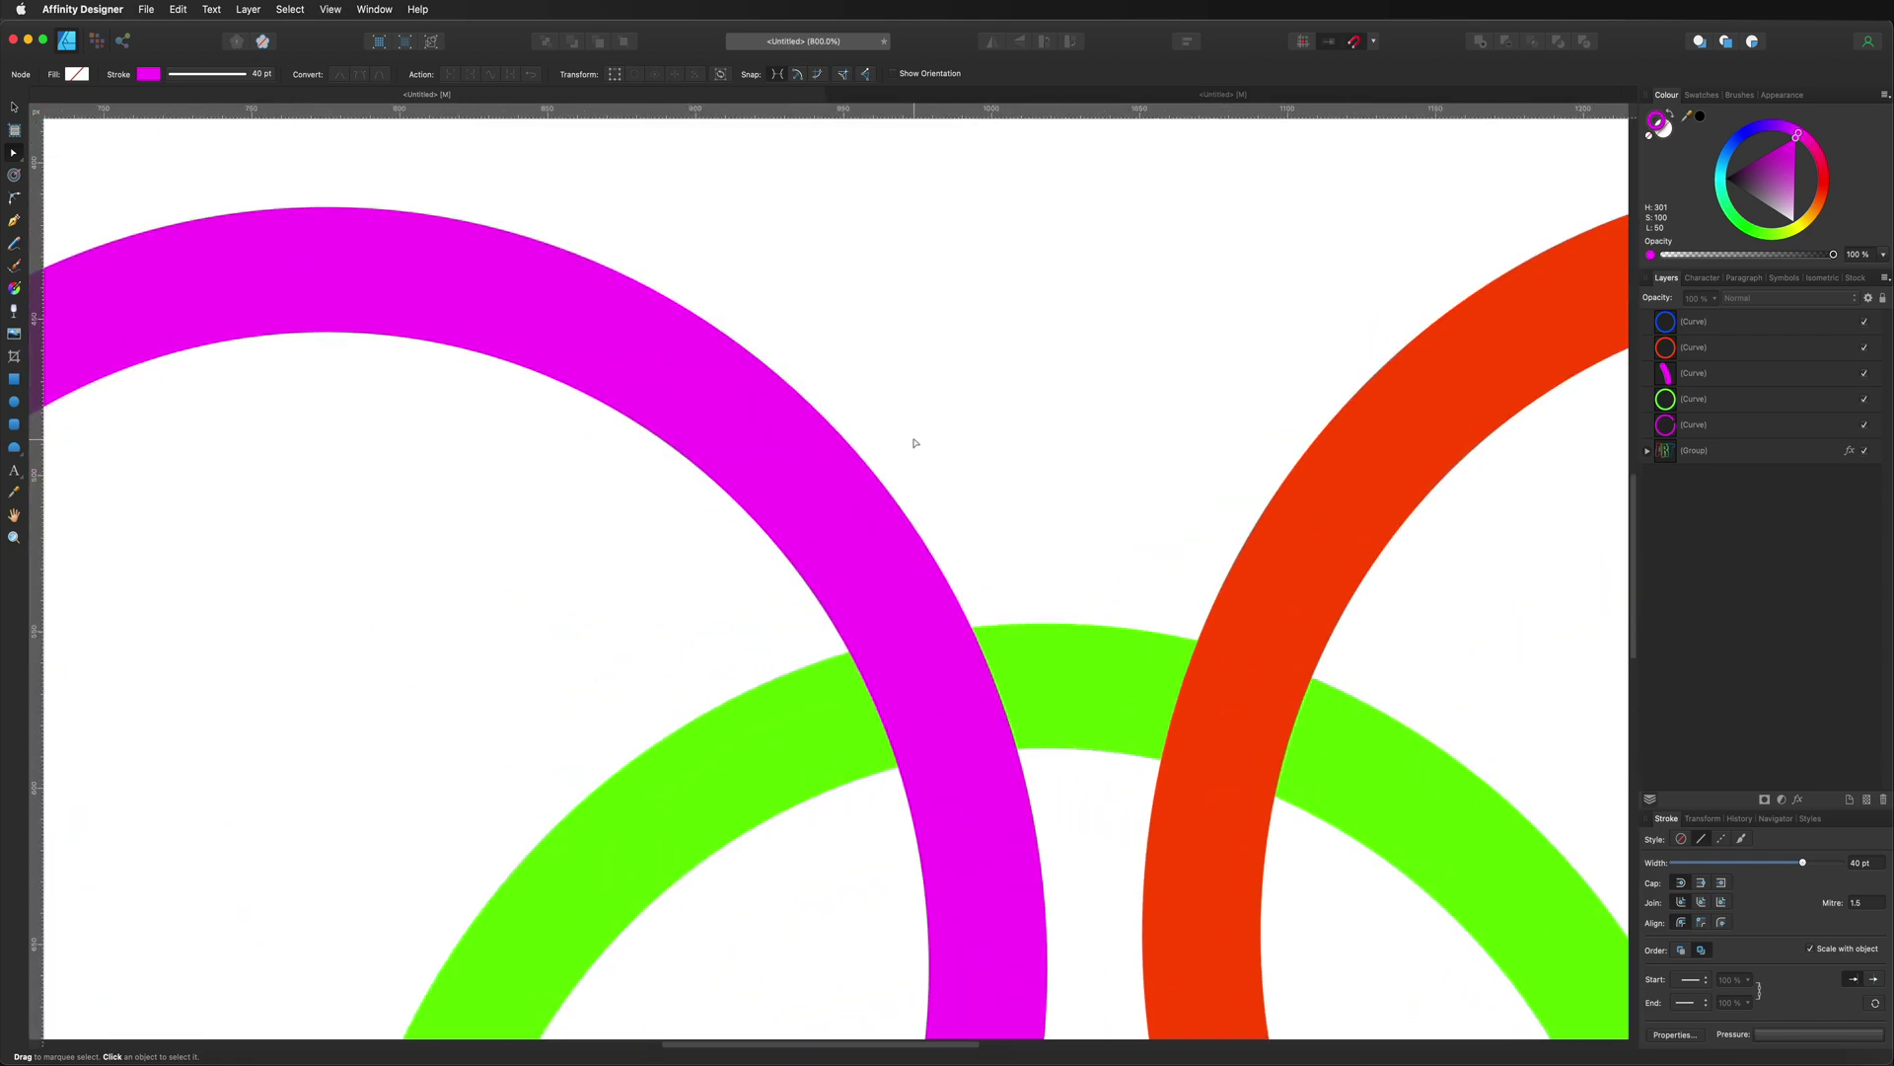
pyautogui.press('super+2')
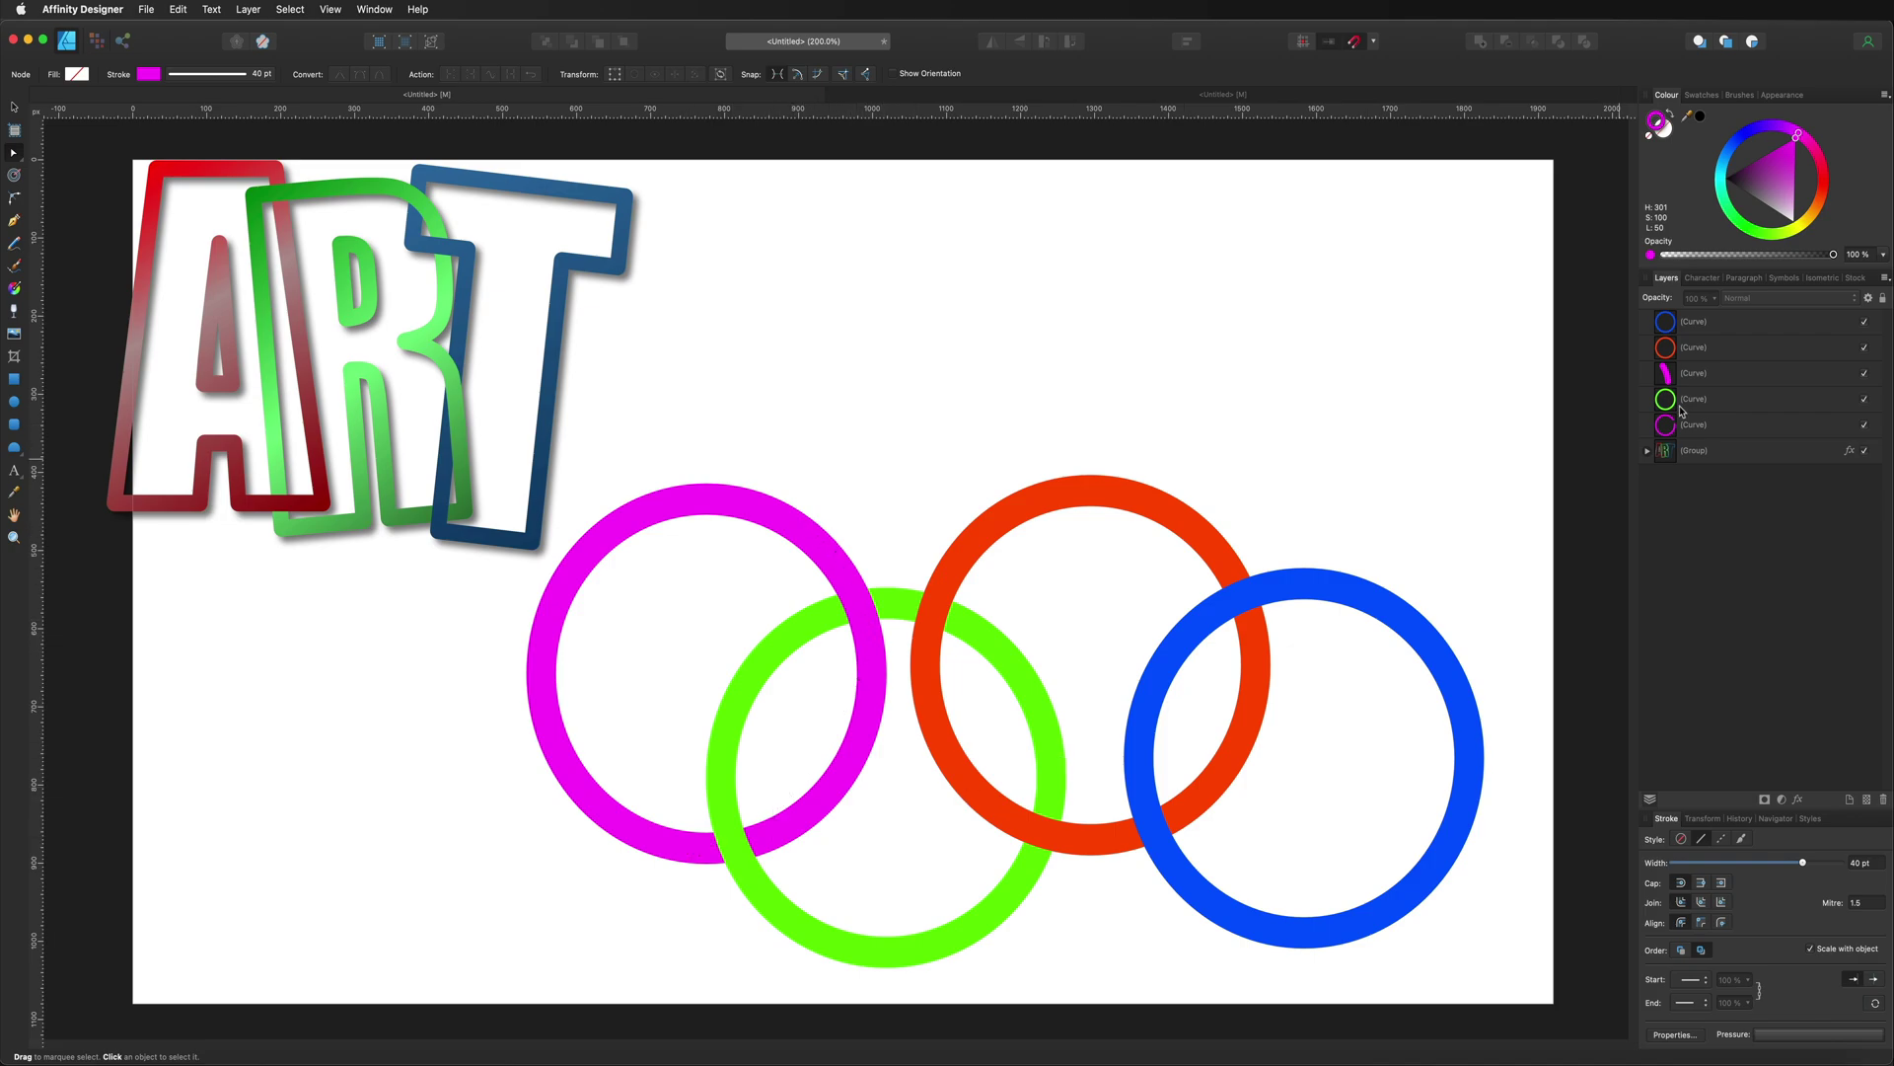
# Add nodes to the red ring's lower-left arc on both sides of its lower crossing with the green ring
pyautogui.click(1718, 348)
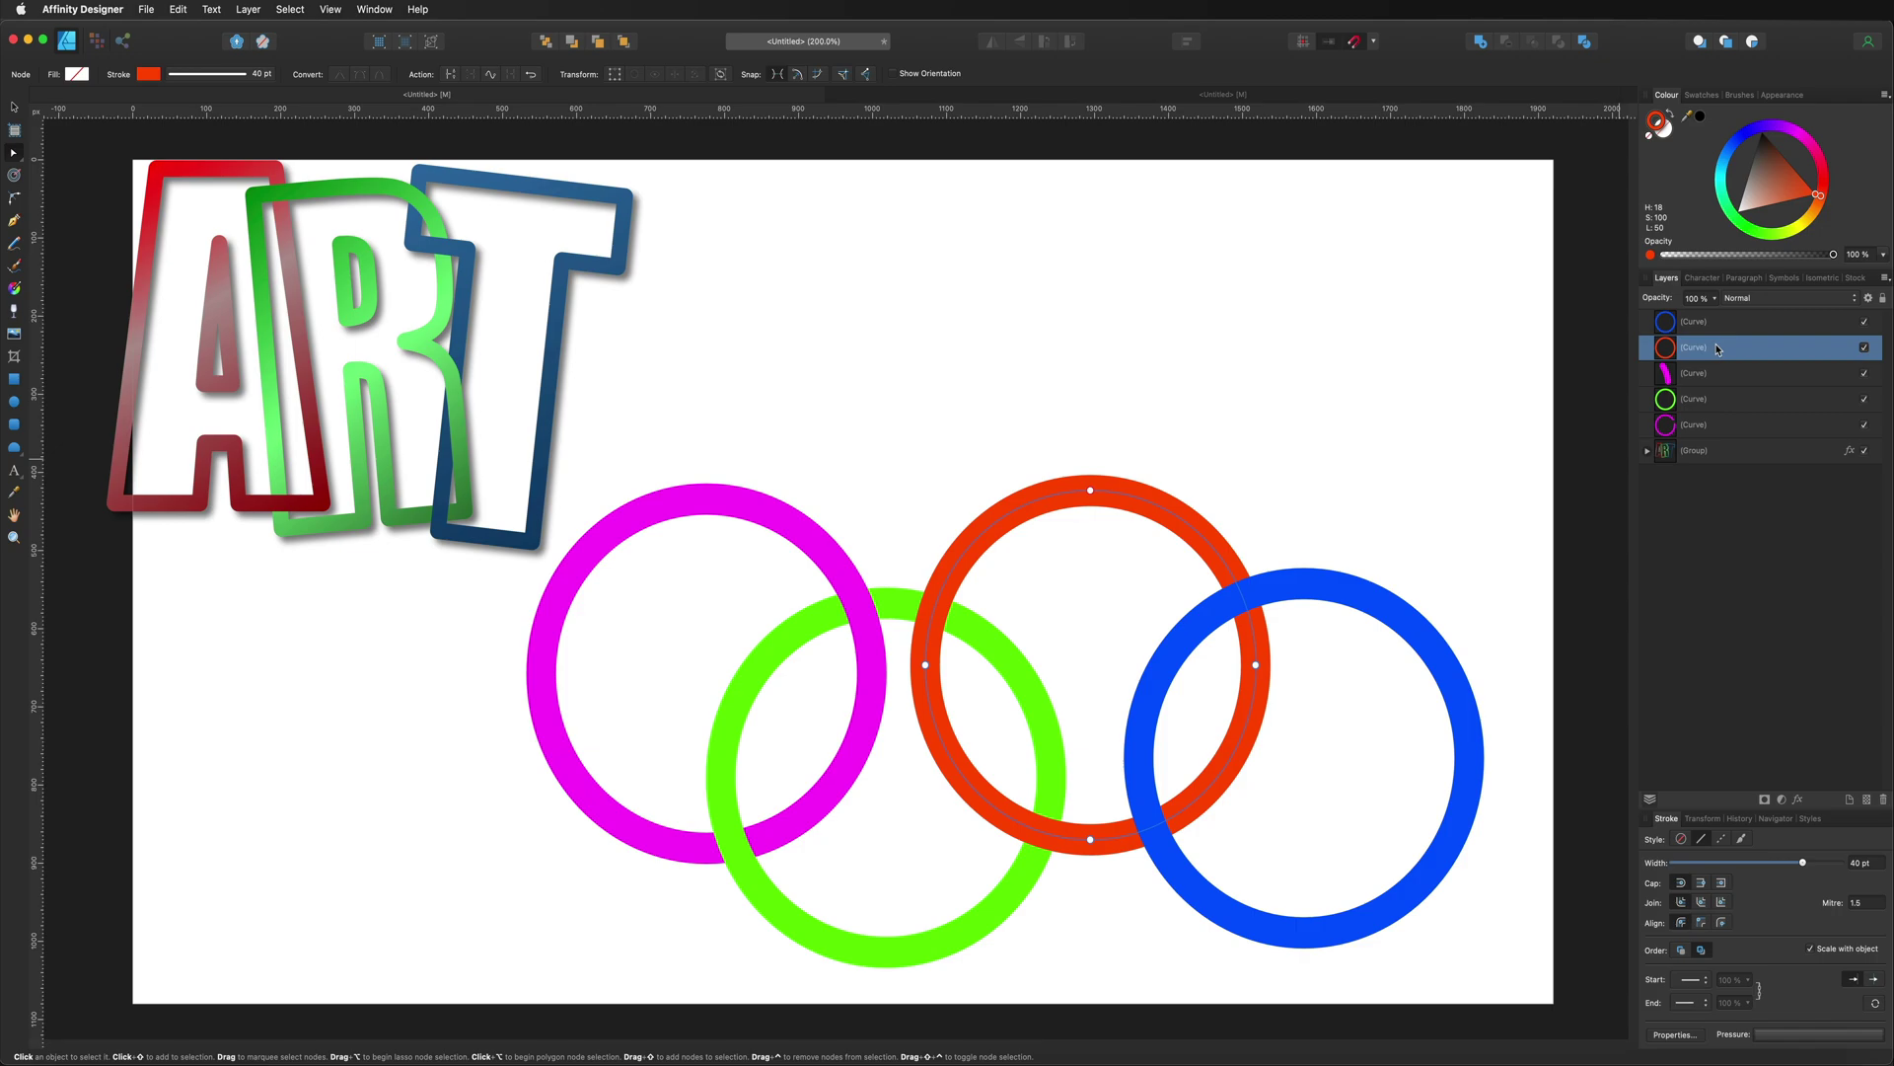
pyautogui.click(926, 723)
pyautogui.click(953, 775)
pyautogui.click(994, 807)
pyautogui.click(1022, 826)
pyautogui.click(1055, 838)
pyautogui.click(1076, 840)
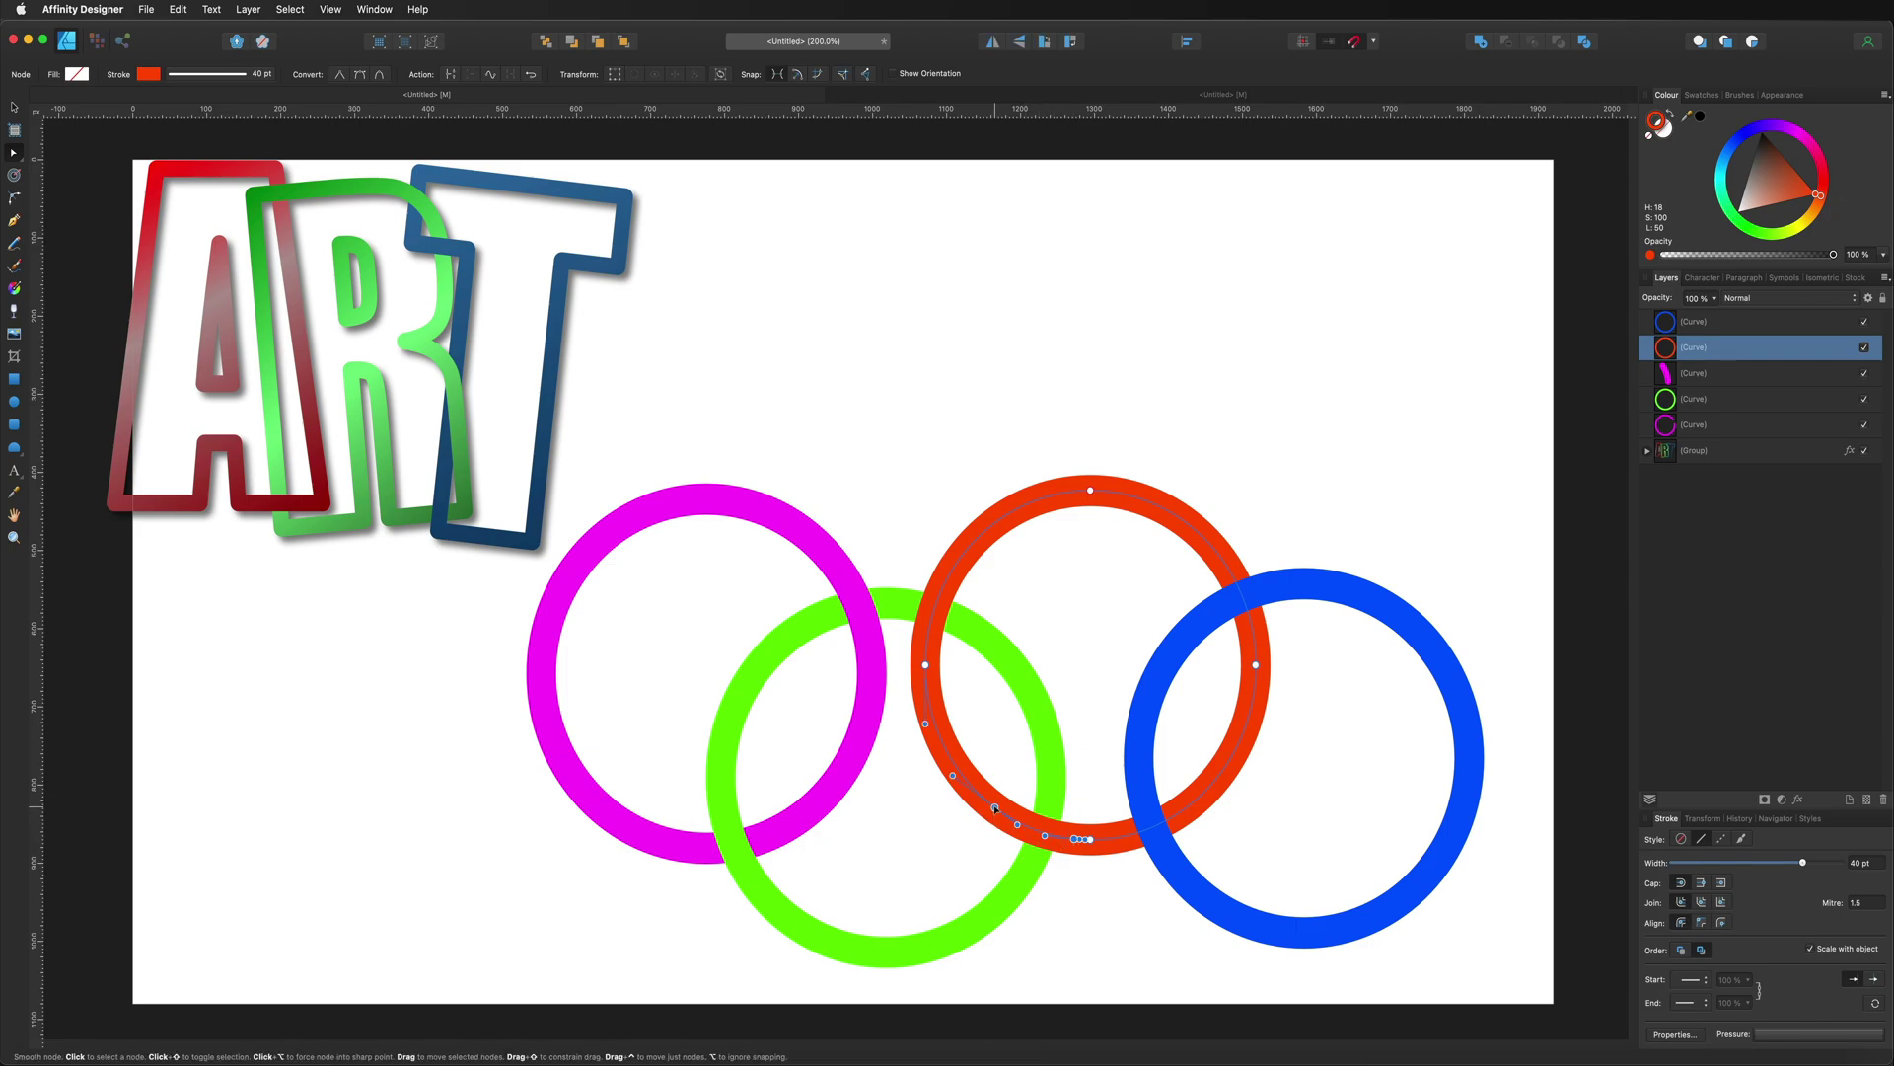
# Break the red ring at the selected nodes, stack its short segment beneath the green ring and deselect it
pyautogui.click(450, 74)
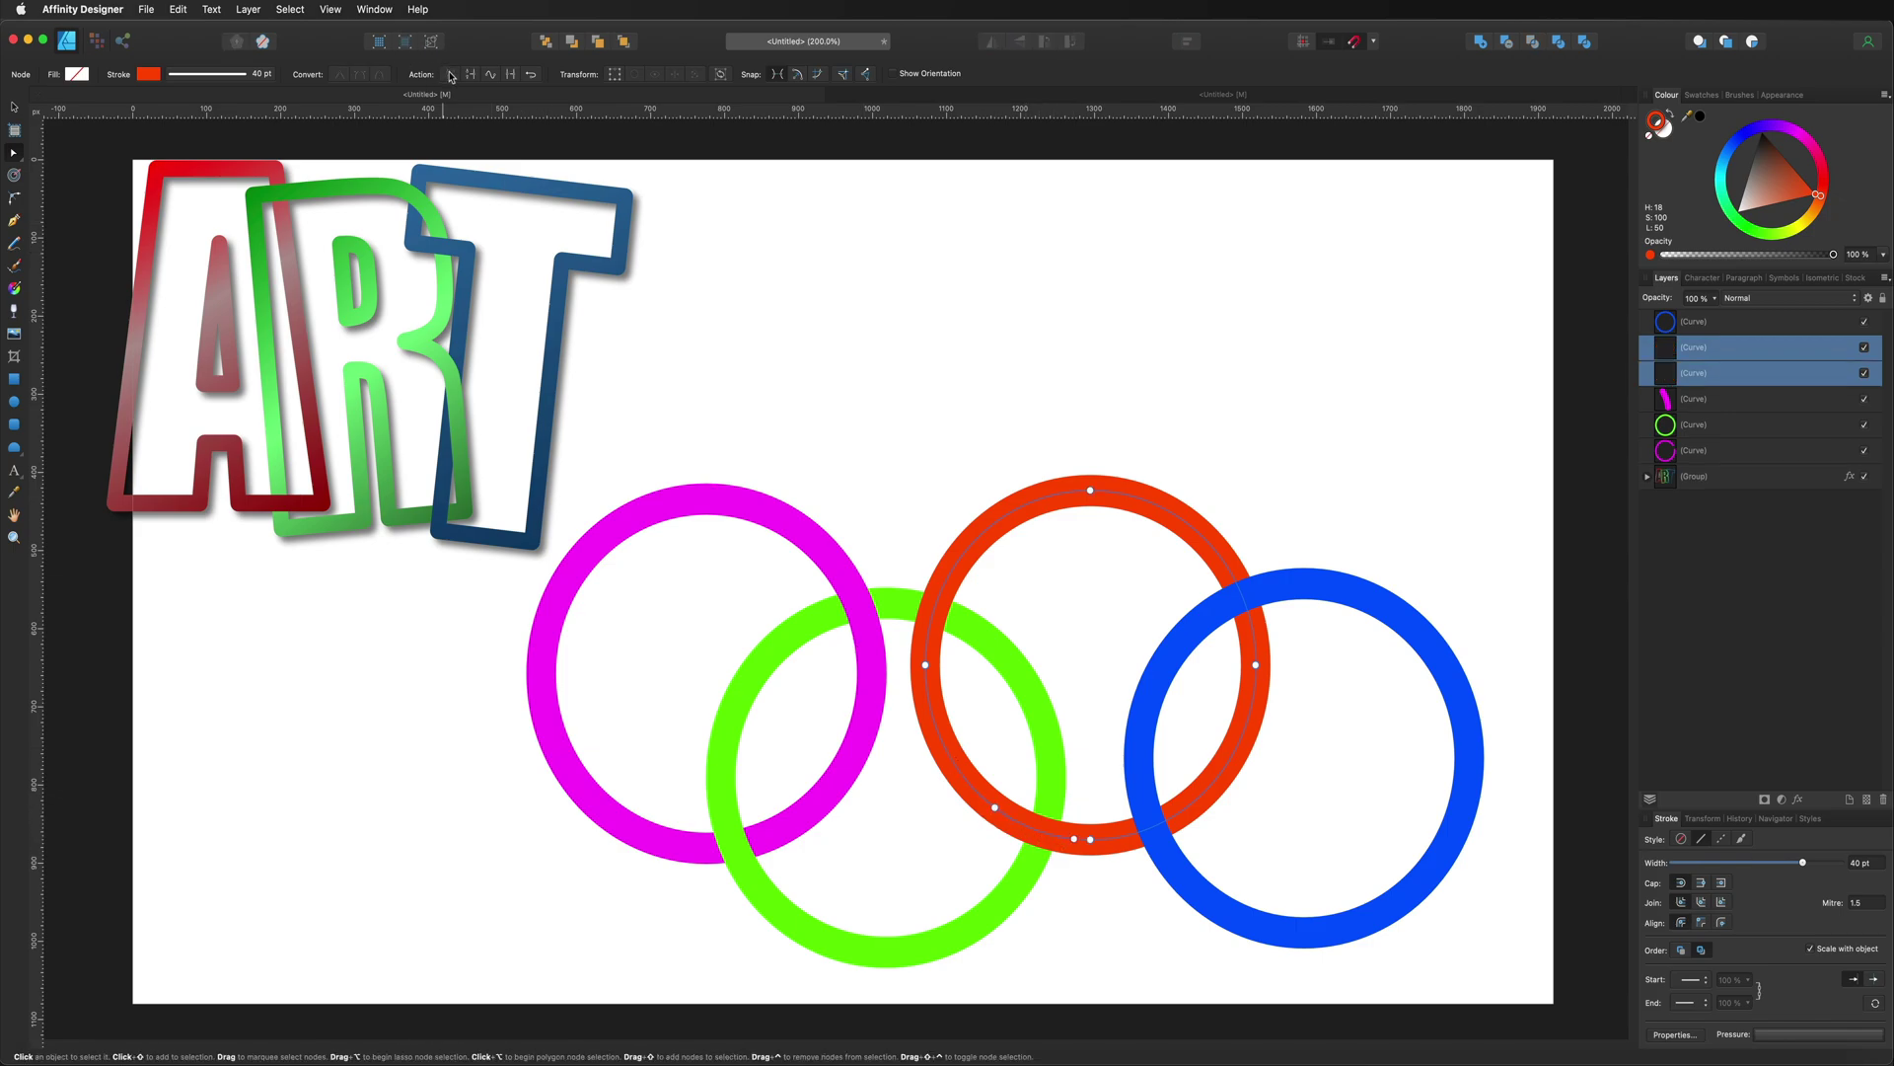
pyautogui.moveTo(1722, 384)
pyautogui.mouseDown()
pyautogui.moveTo(1693, 383)
pyautogui.moveTo(1674, 438)
pyautogui.mouseUp()
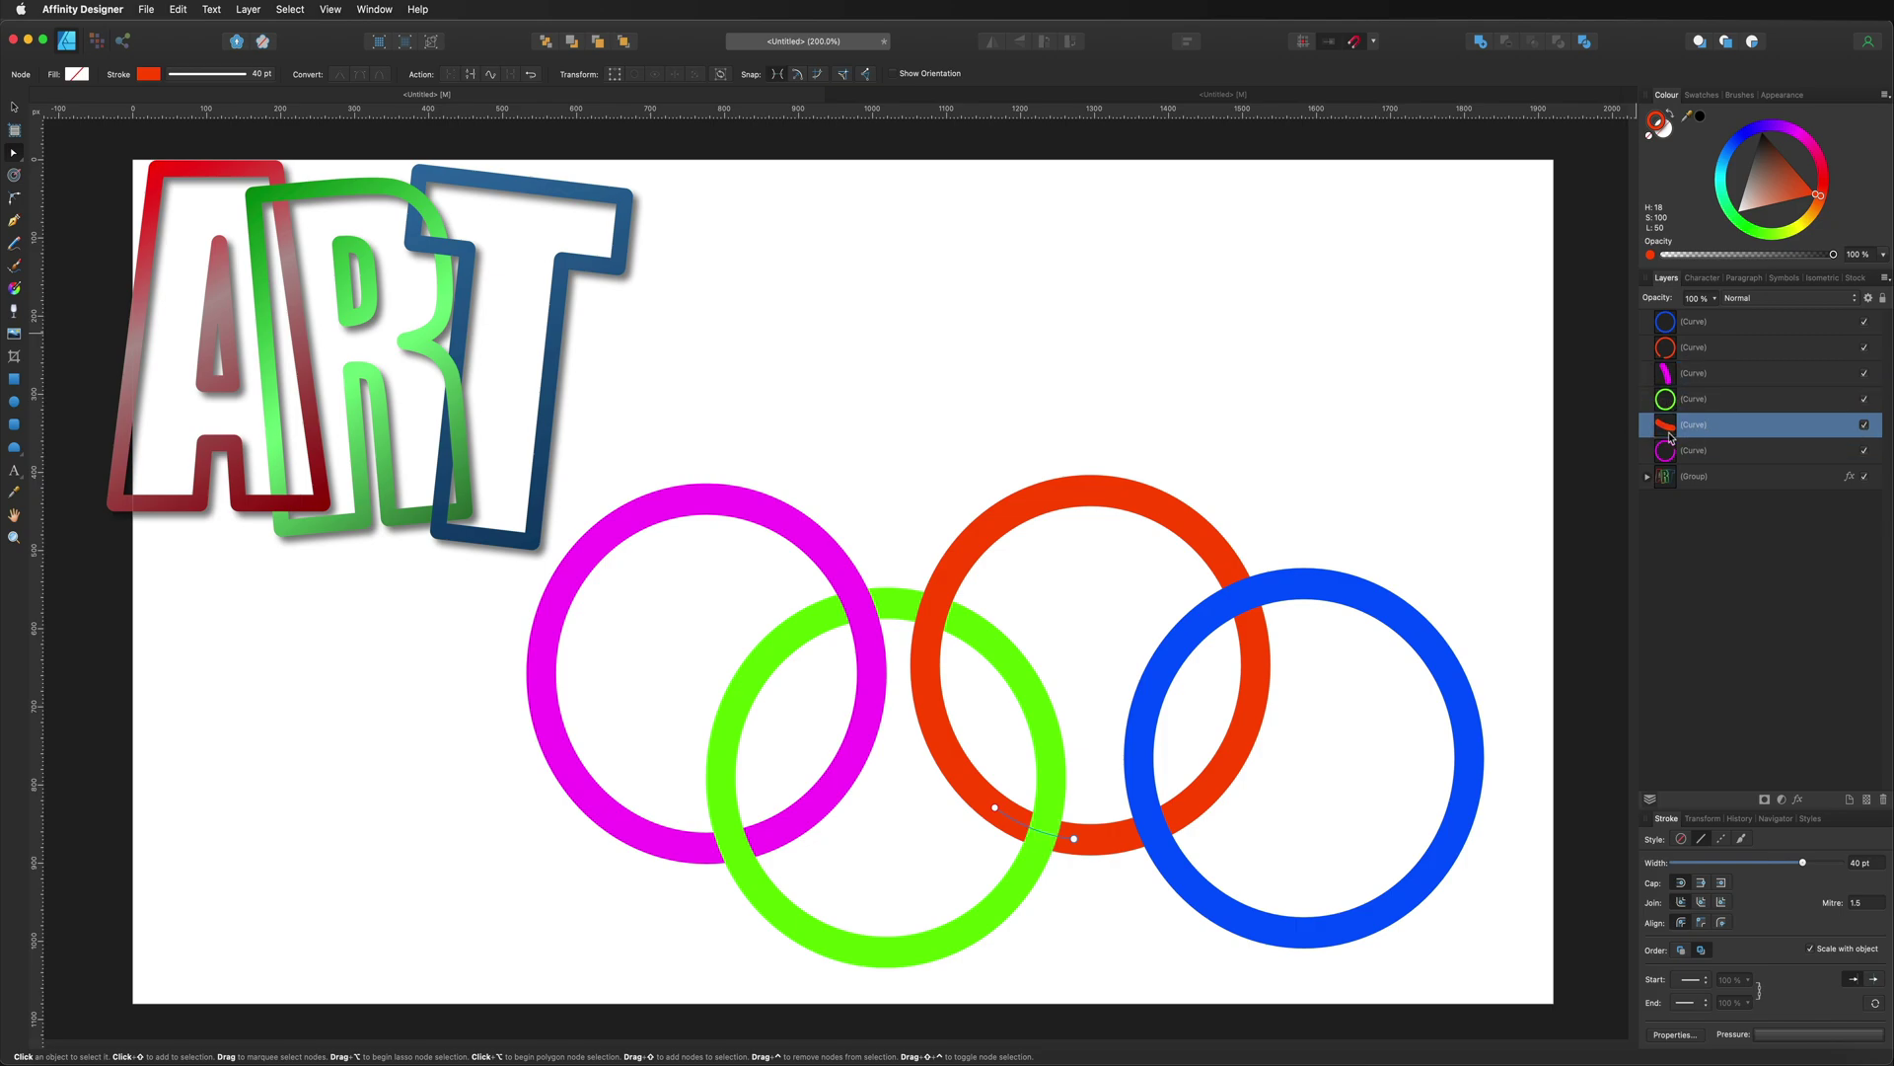
pyautogui.click(1399, 410)
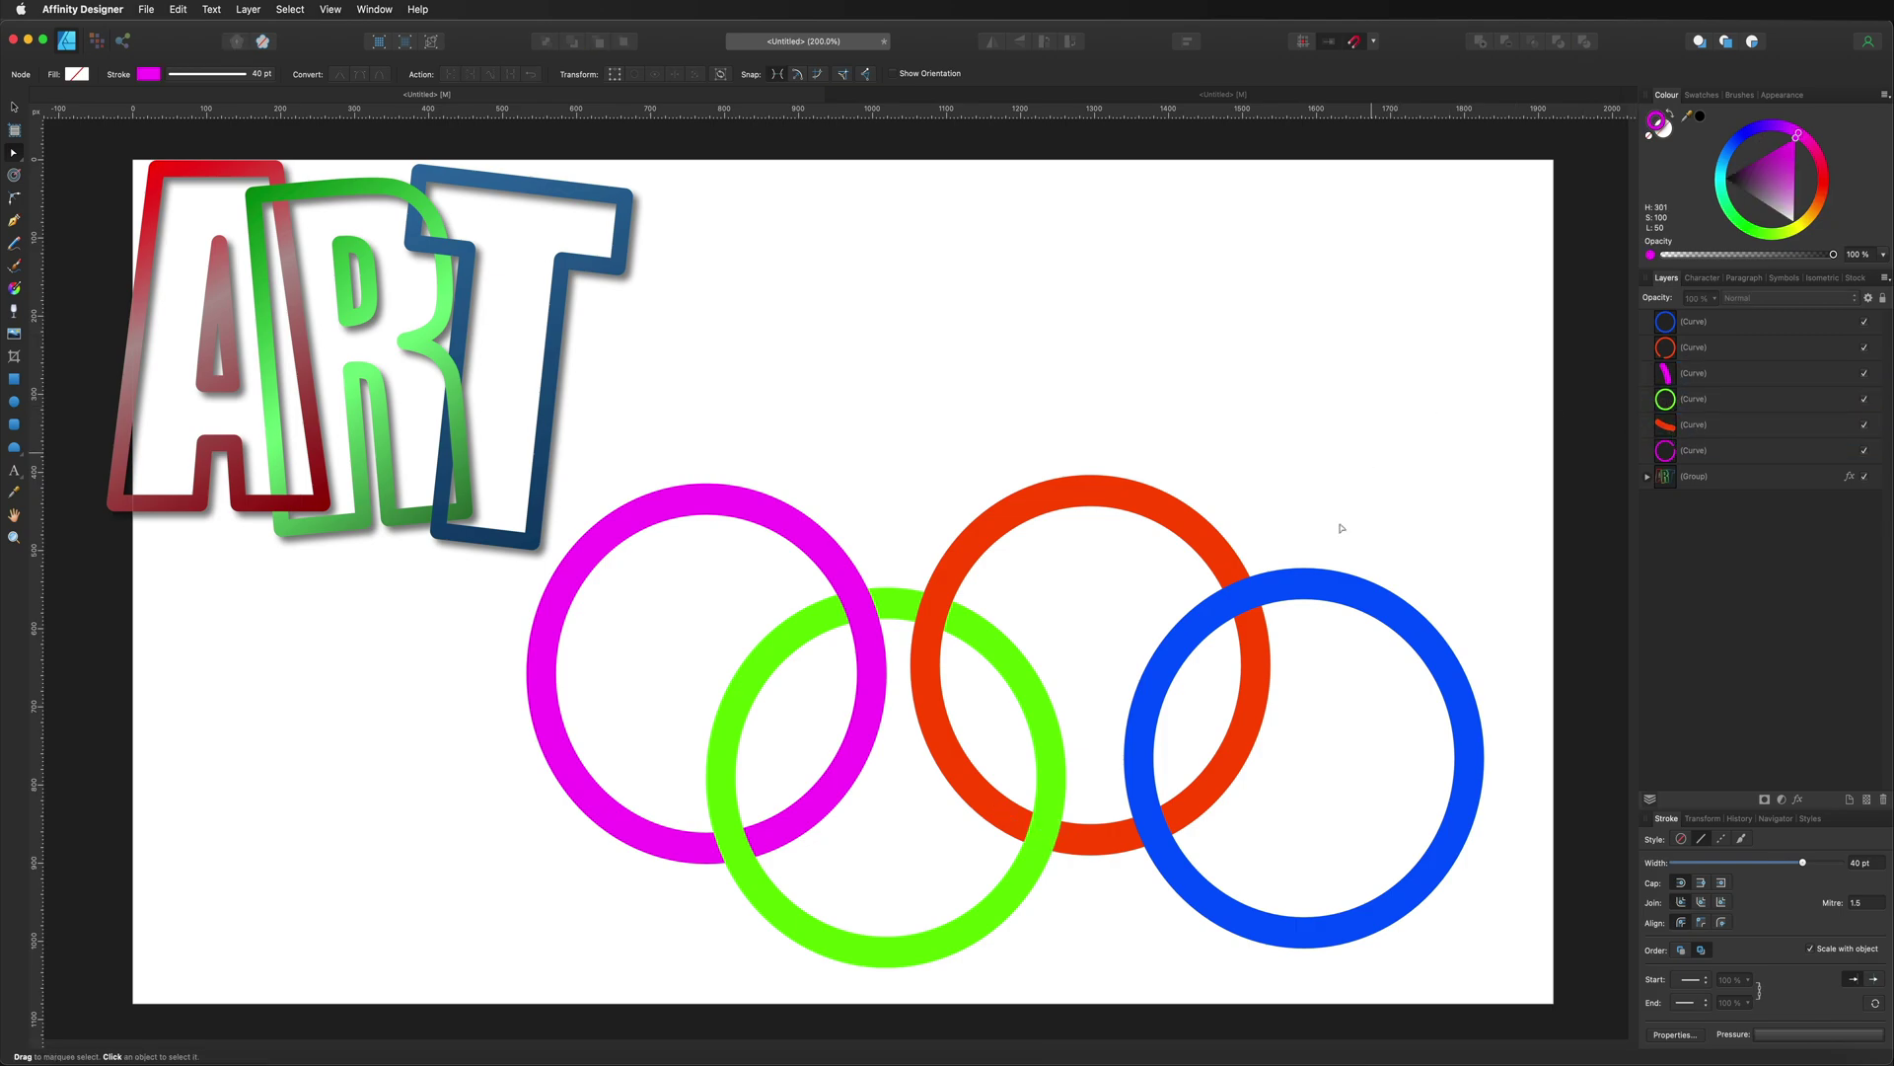
# Add nodes to the blue ring's upper-left arc and select those on either side of the upper red crossing
pyautogui.click(1330, 591)
pyautogui.click(1138, 699)
pyautogui.click(1168, 645)
pyautogui.click(1210, 614)
pyautogui.click(1236, 595)
pyautogui.click(1269, 583)
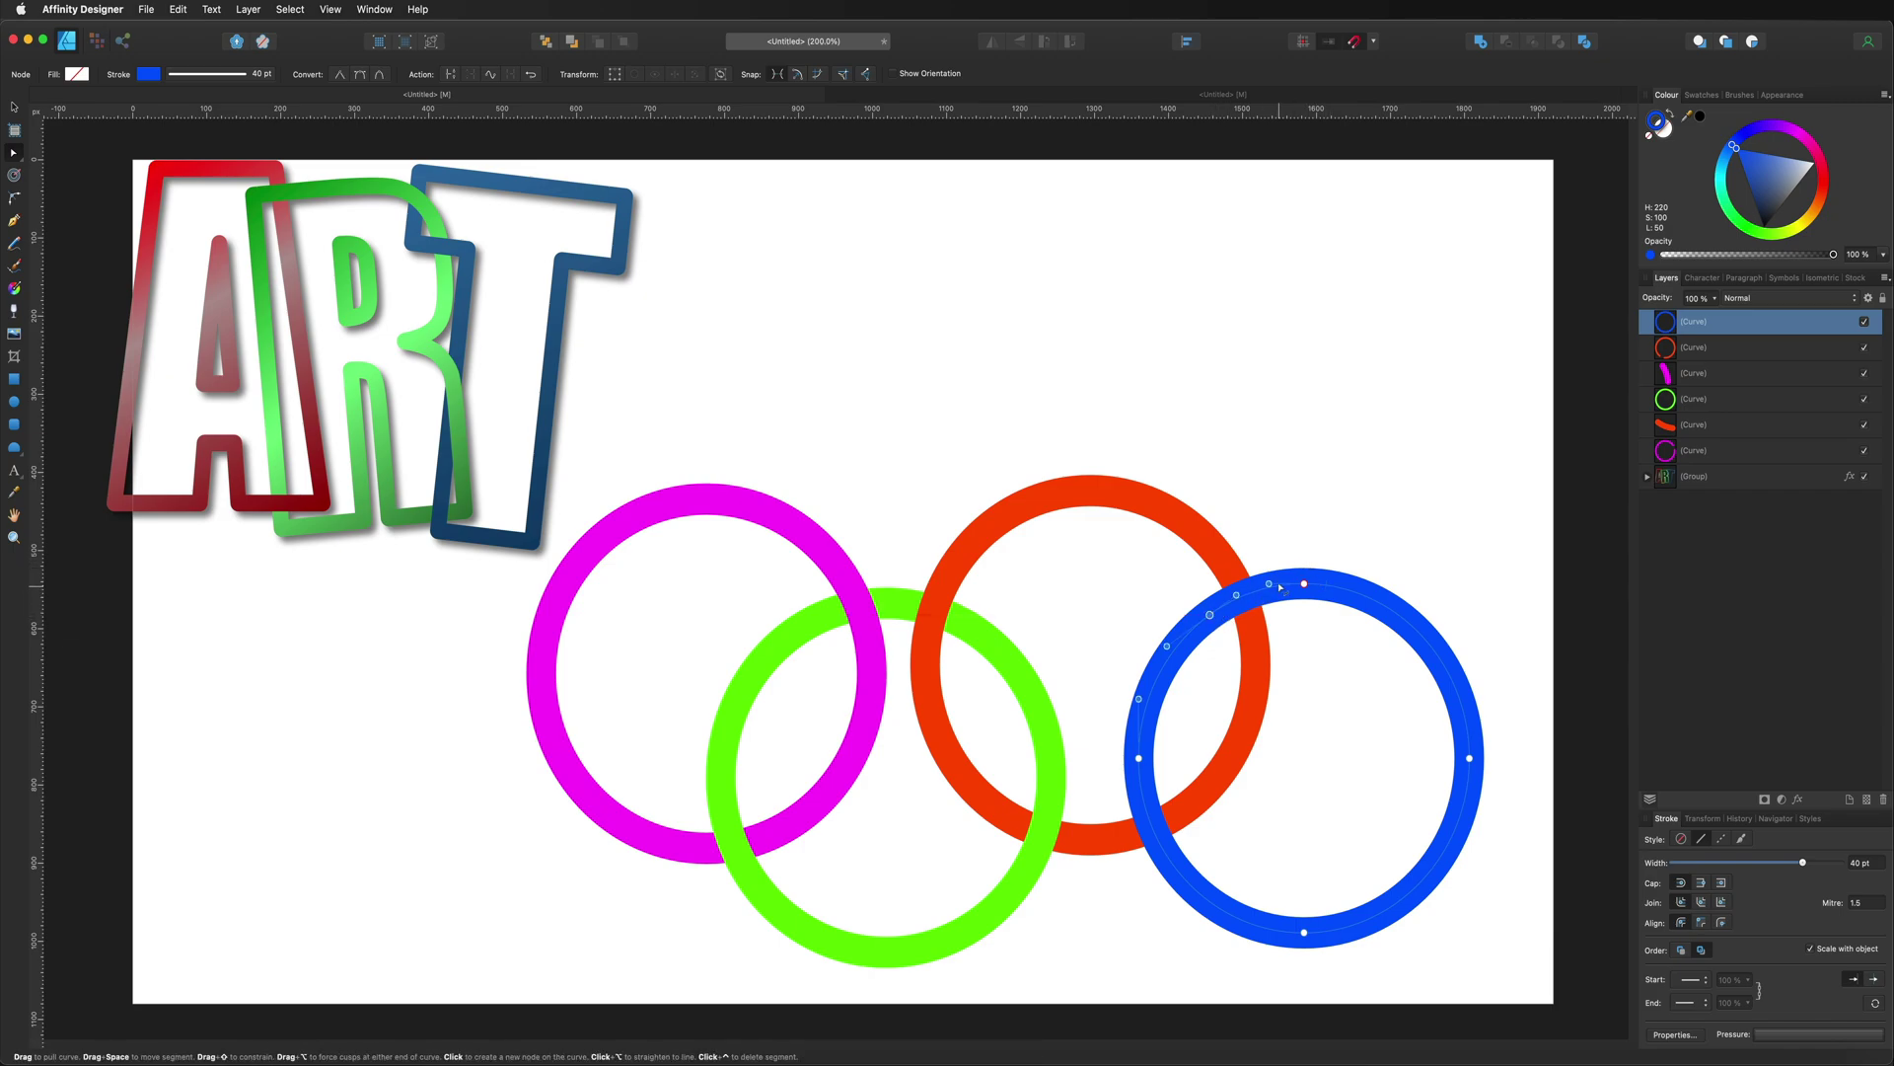
pyautogui.click(1283, 584)
pyautogui.click(1290, 584)
pyautogui.click(1297, 584)
pyautogui.click(1209, 615)
# Break the blue ring at the selected nodes, stack its short segment beneath the red ring and deselect it
pyautogui.click(454, 75)
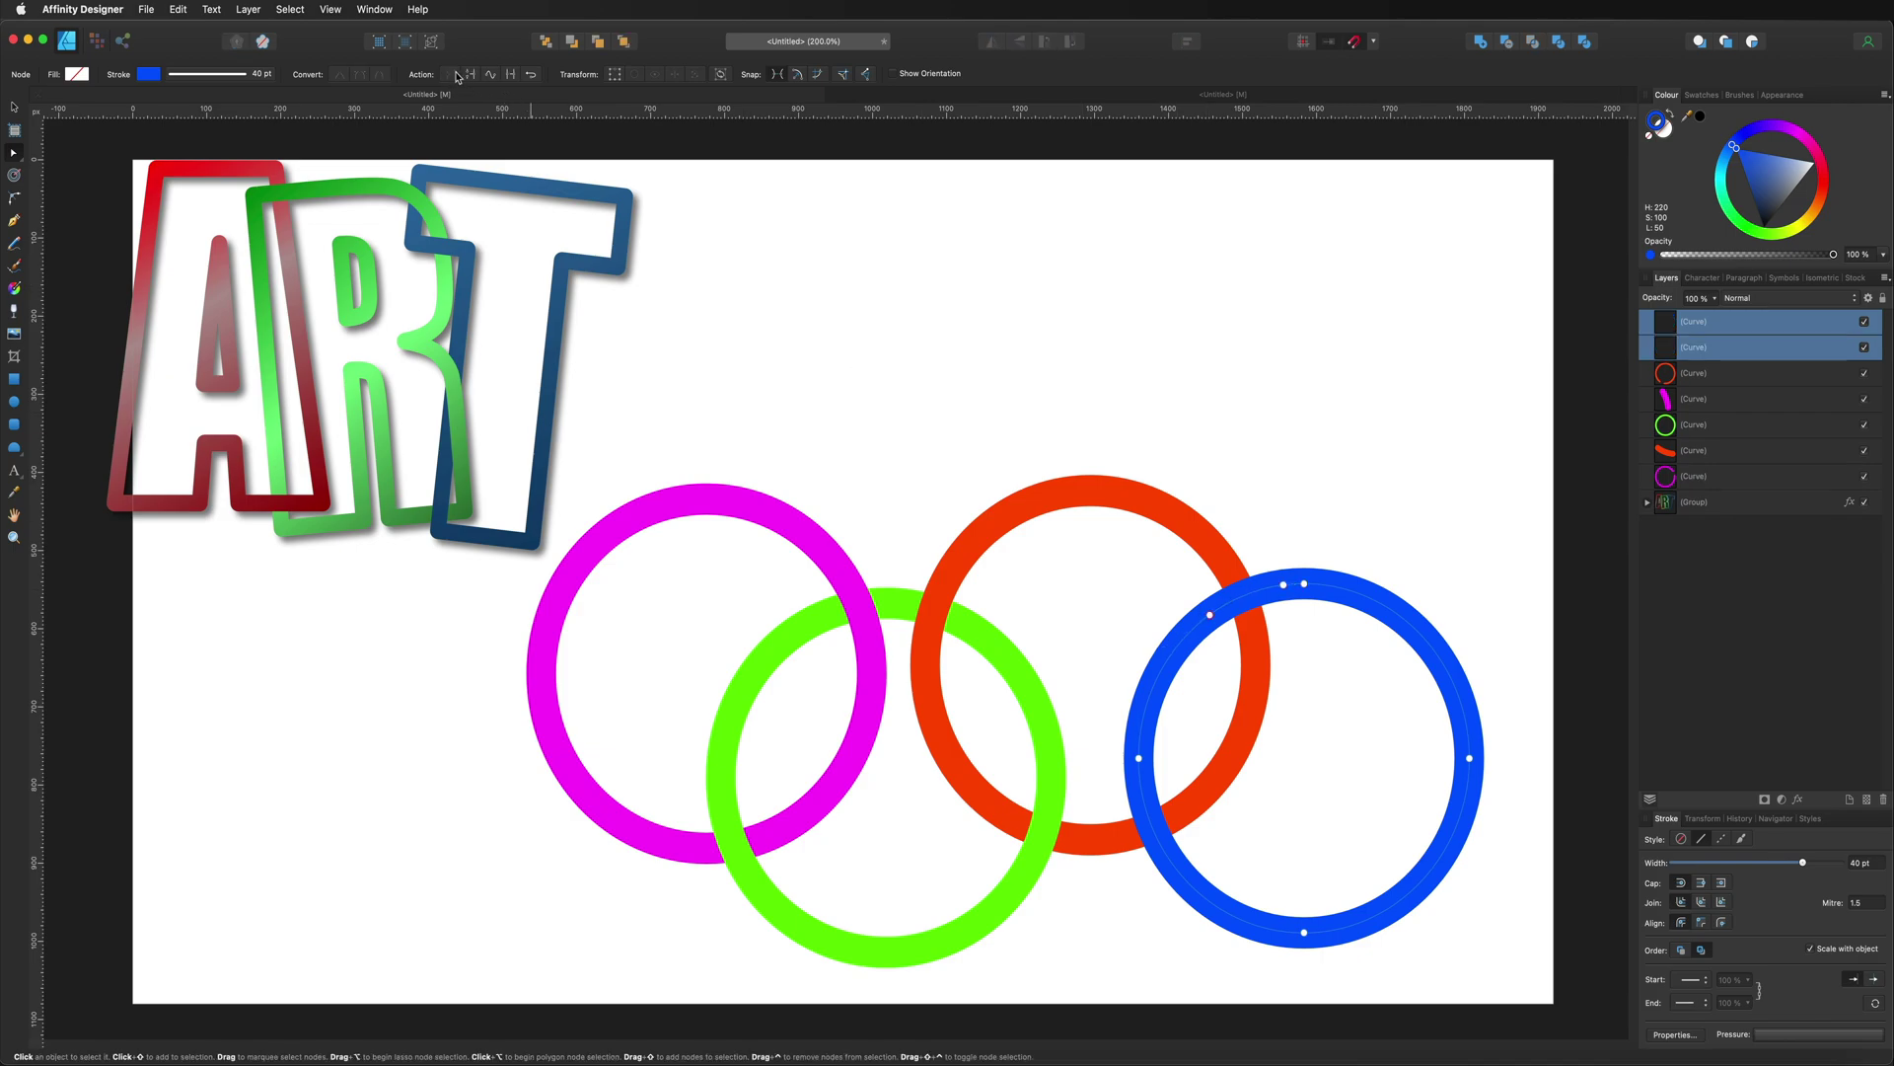
pyautogui.click(1724, 350)
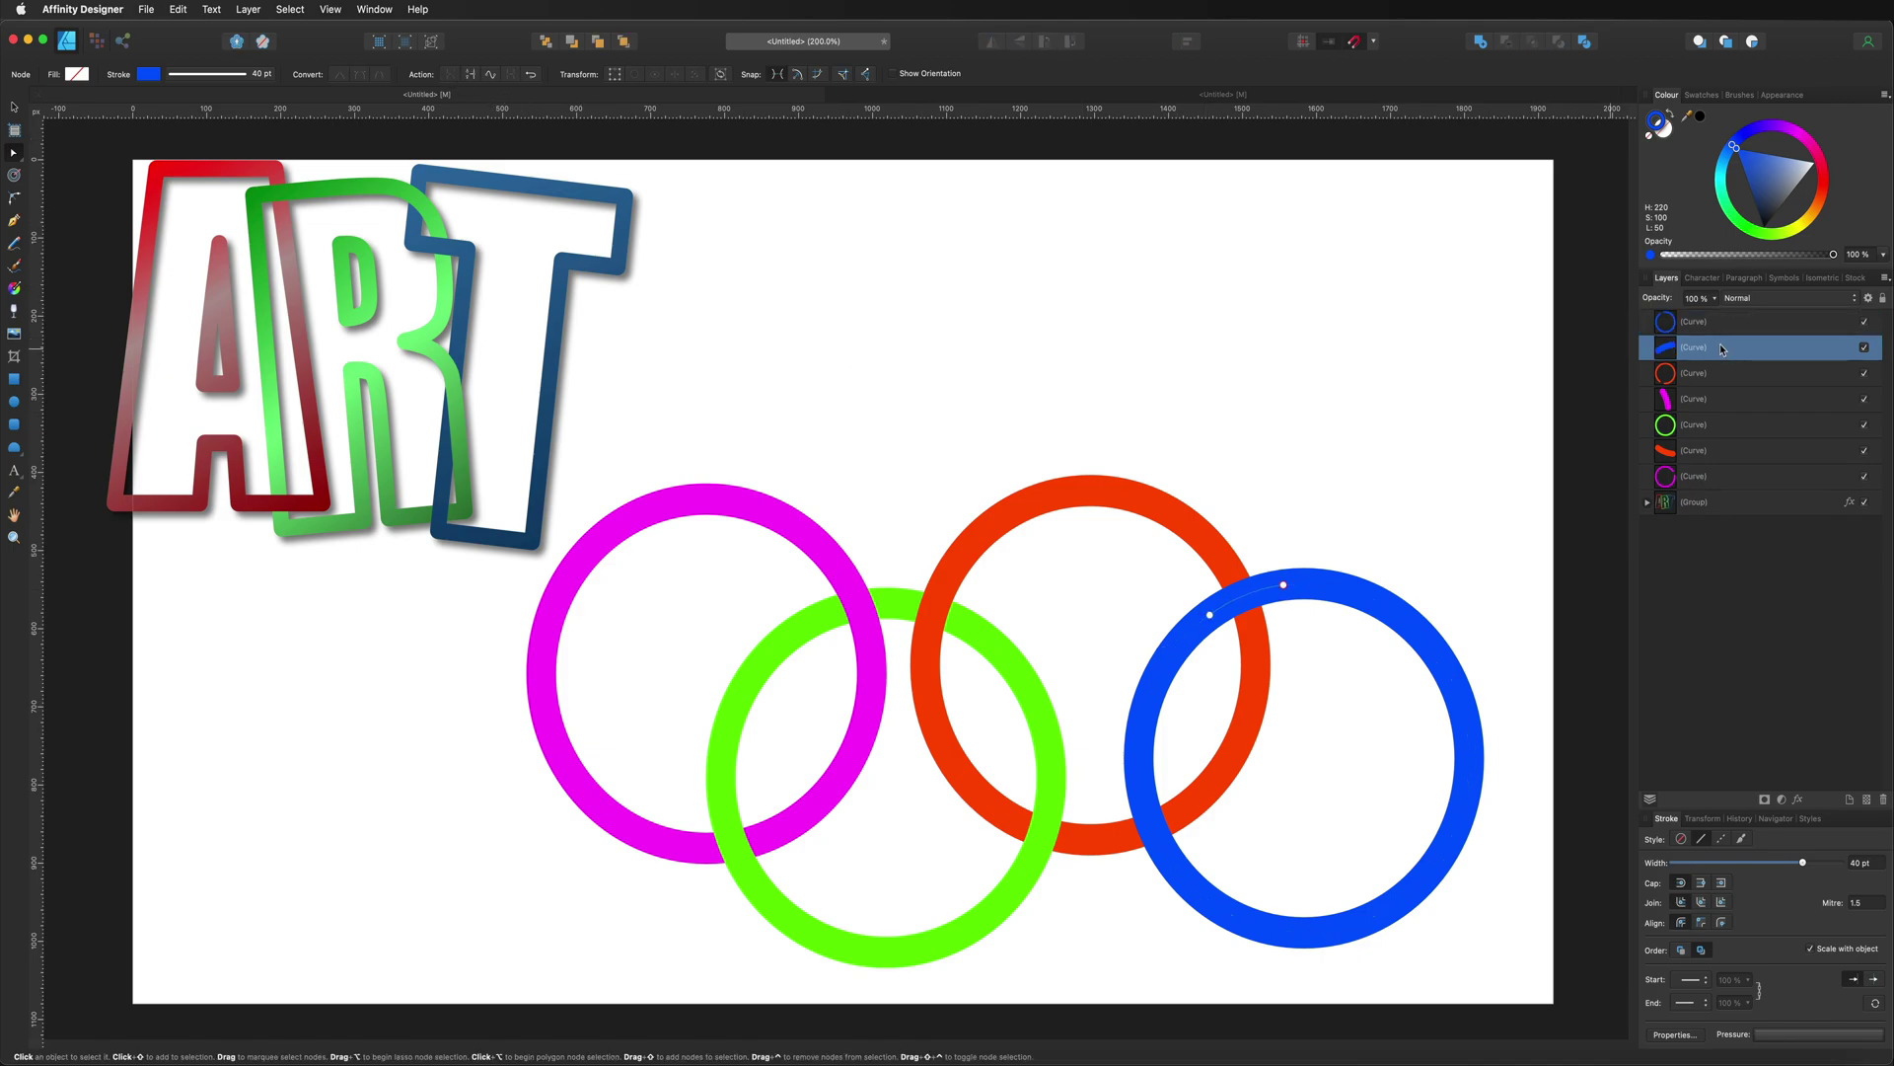
pyautogui.moveTo(1719, 348); pyautogui.dragTo(1721, 385)
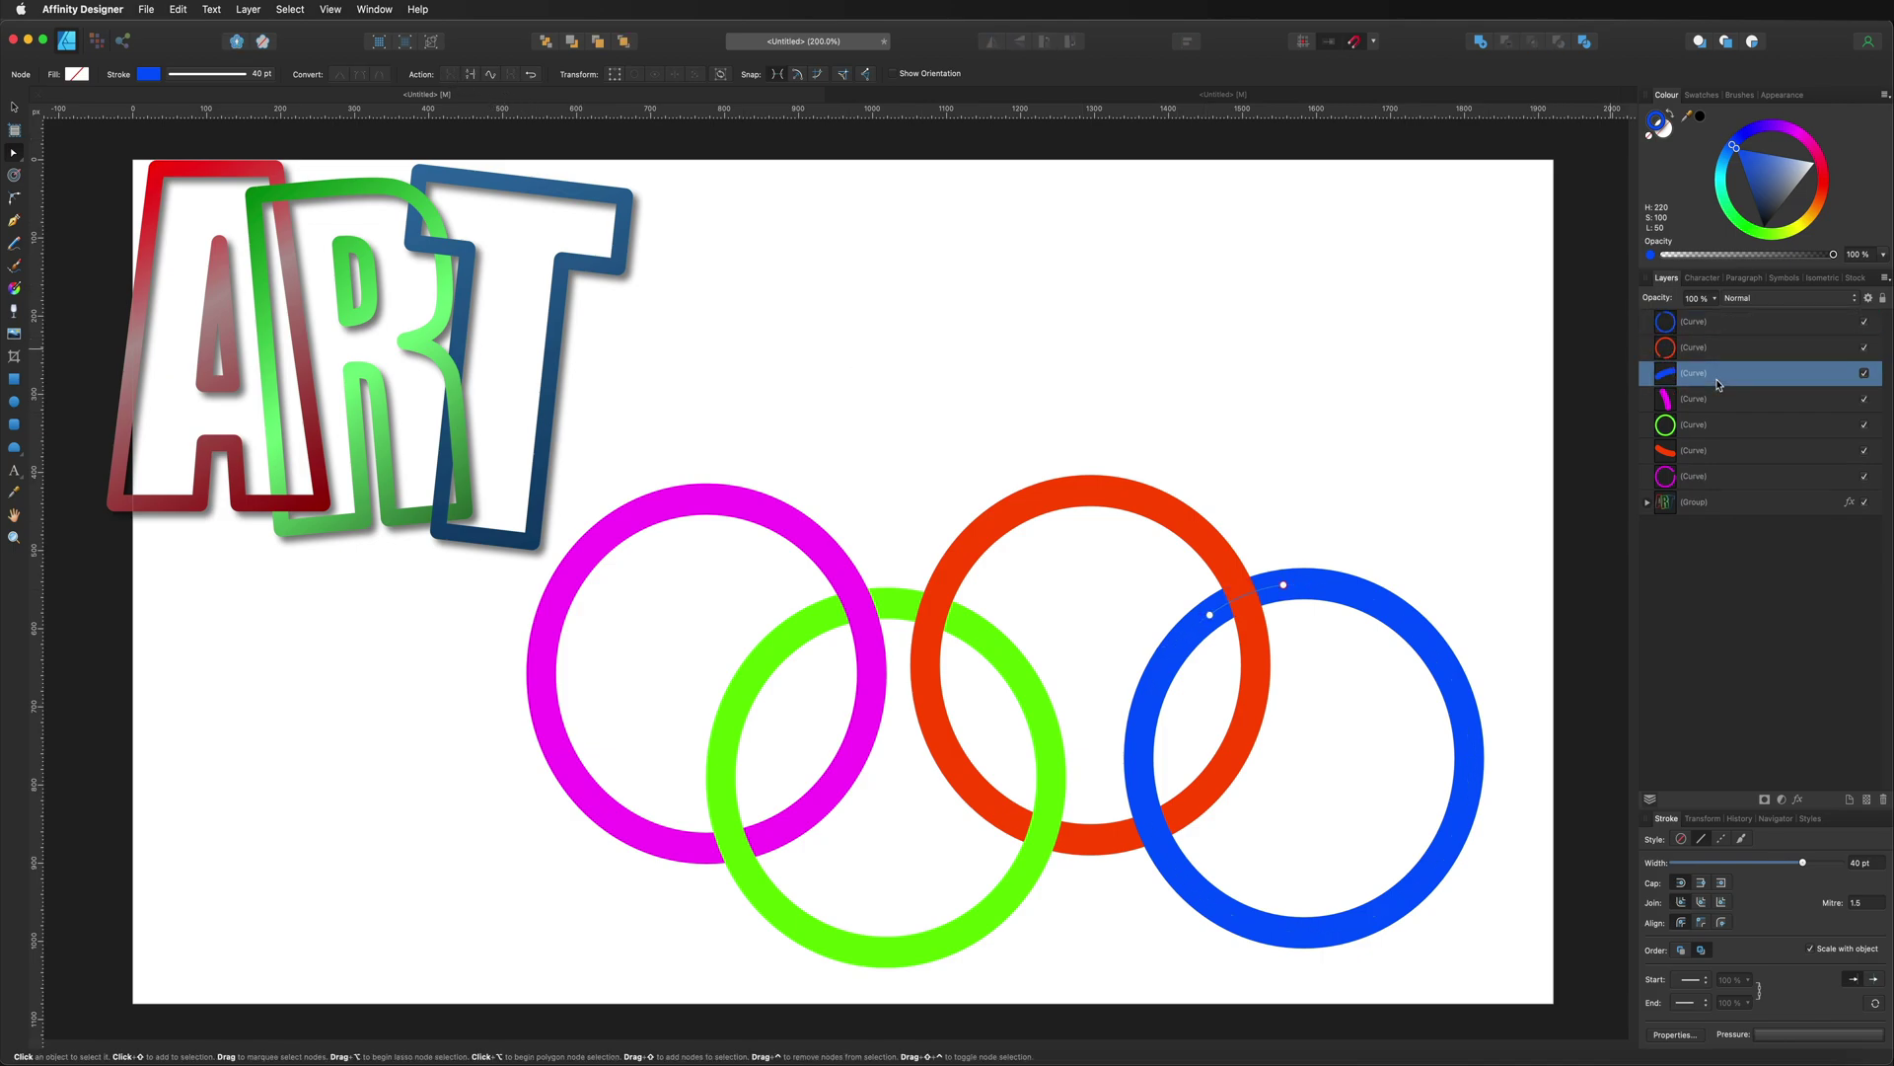
pyautogui.click(1537, 356)
# Group all the ring curves and their separated segments, leaving the lettering group out
pyautogui.click(1754, 322)
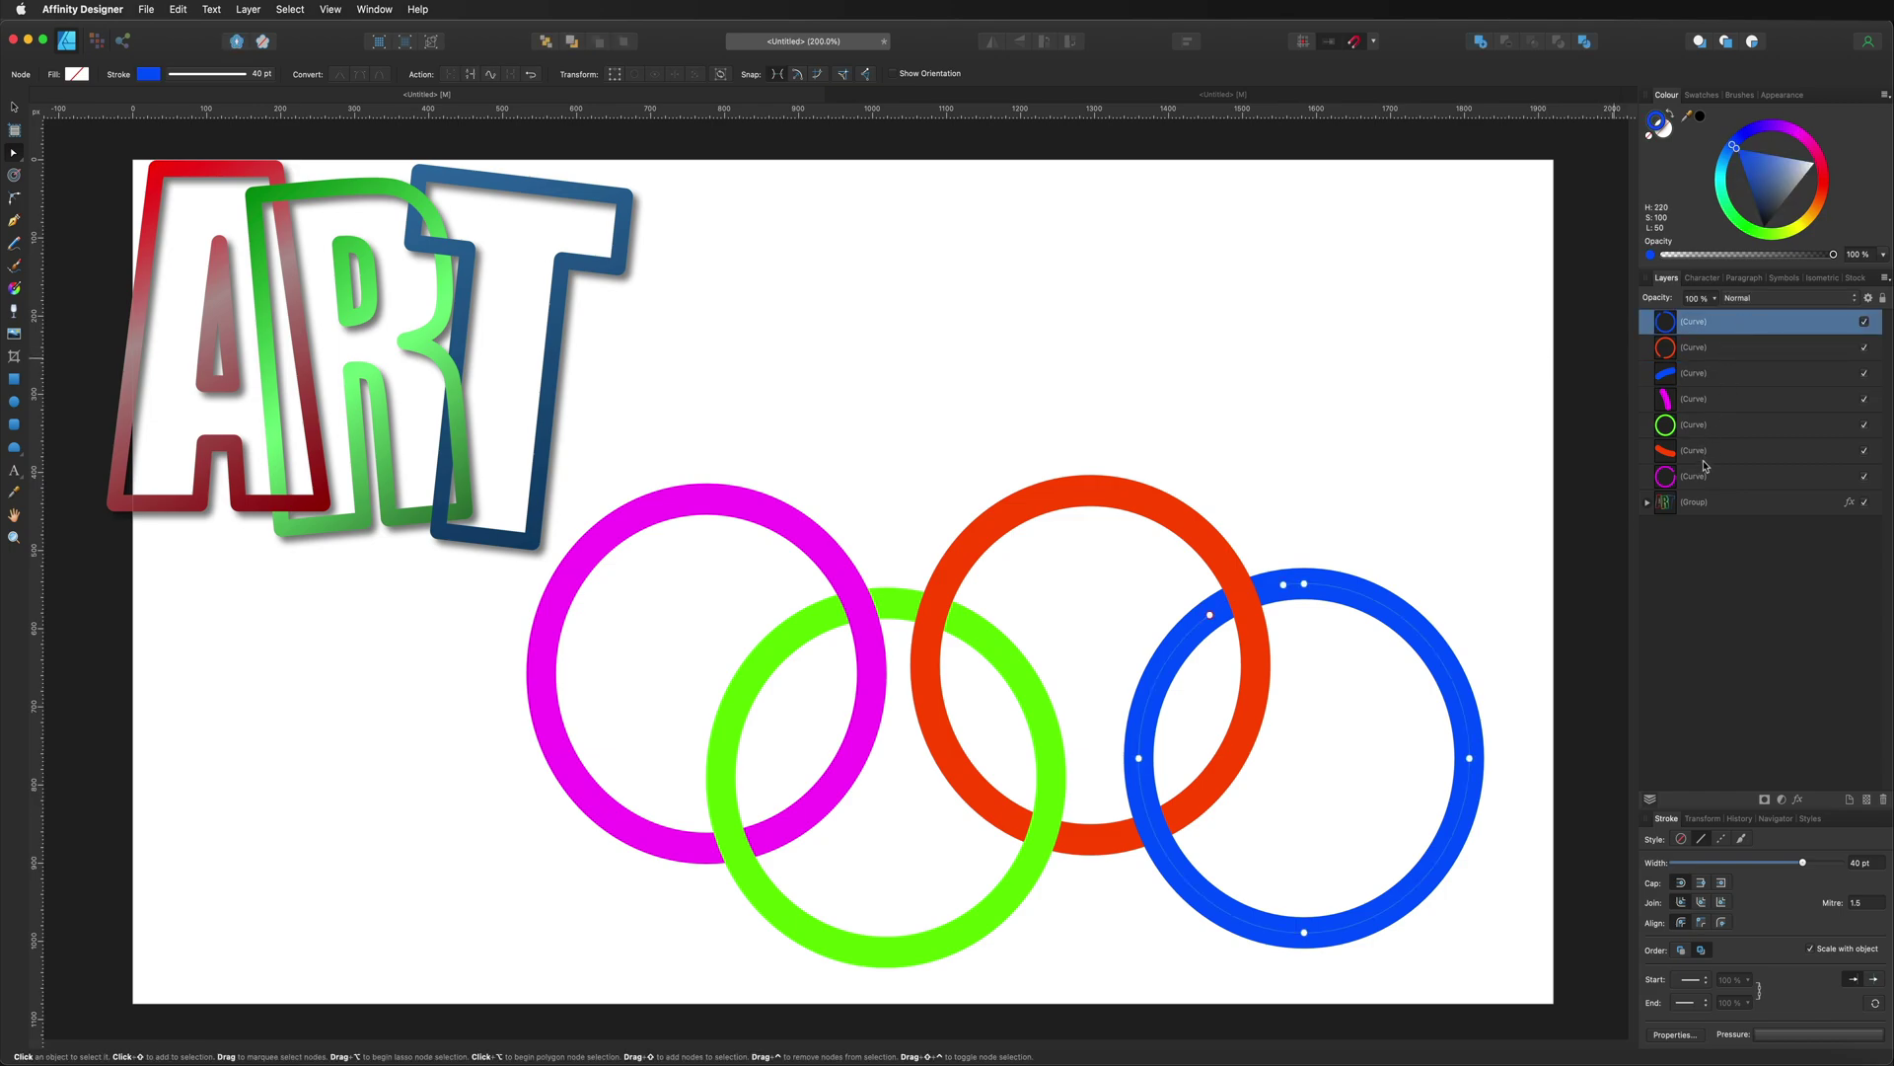
pyautogui.keyDown('shift'); pyautogui.click(1706, 476); pyautogui.keyUp('shift')
pyautogui.press('super+g')
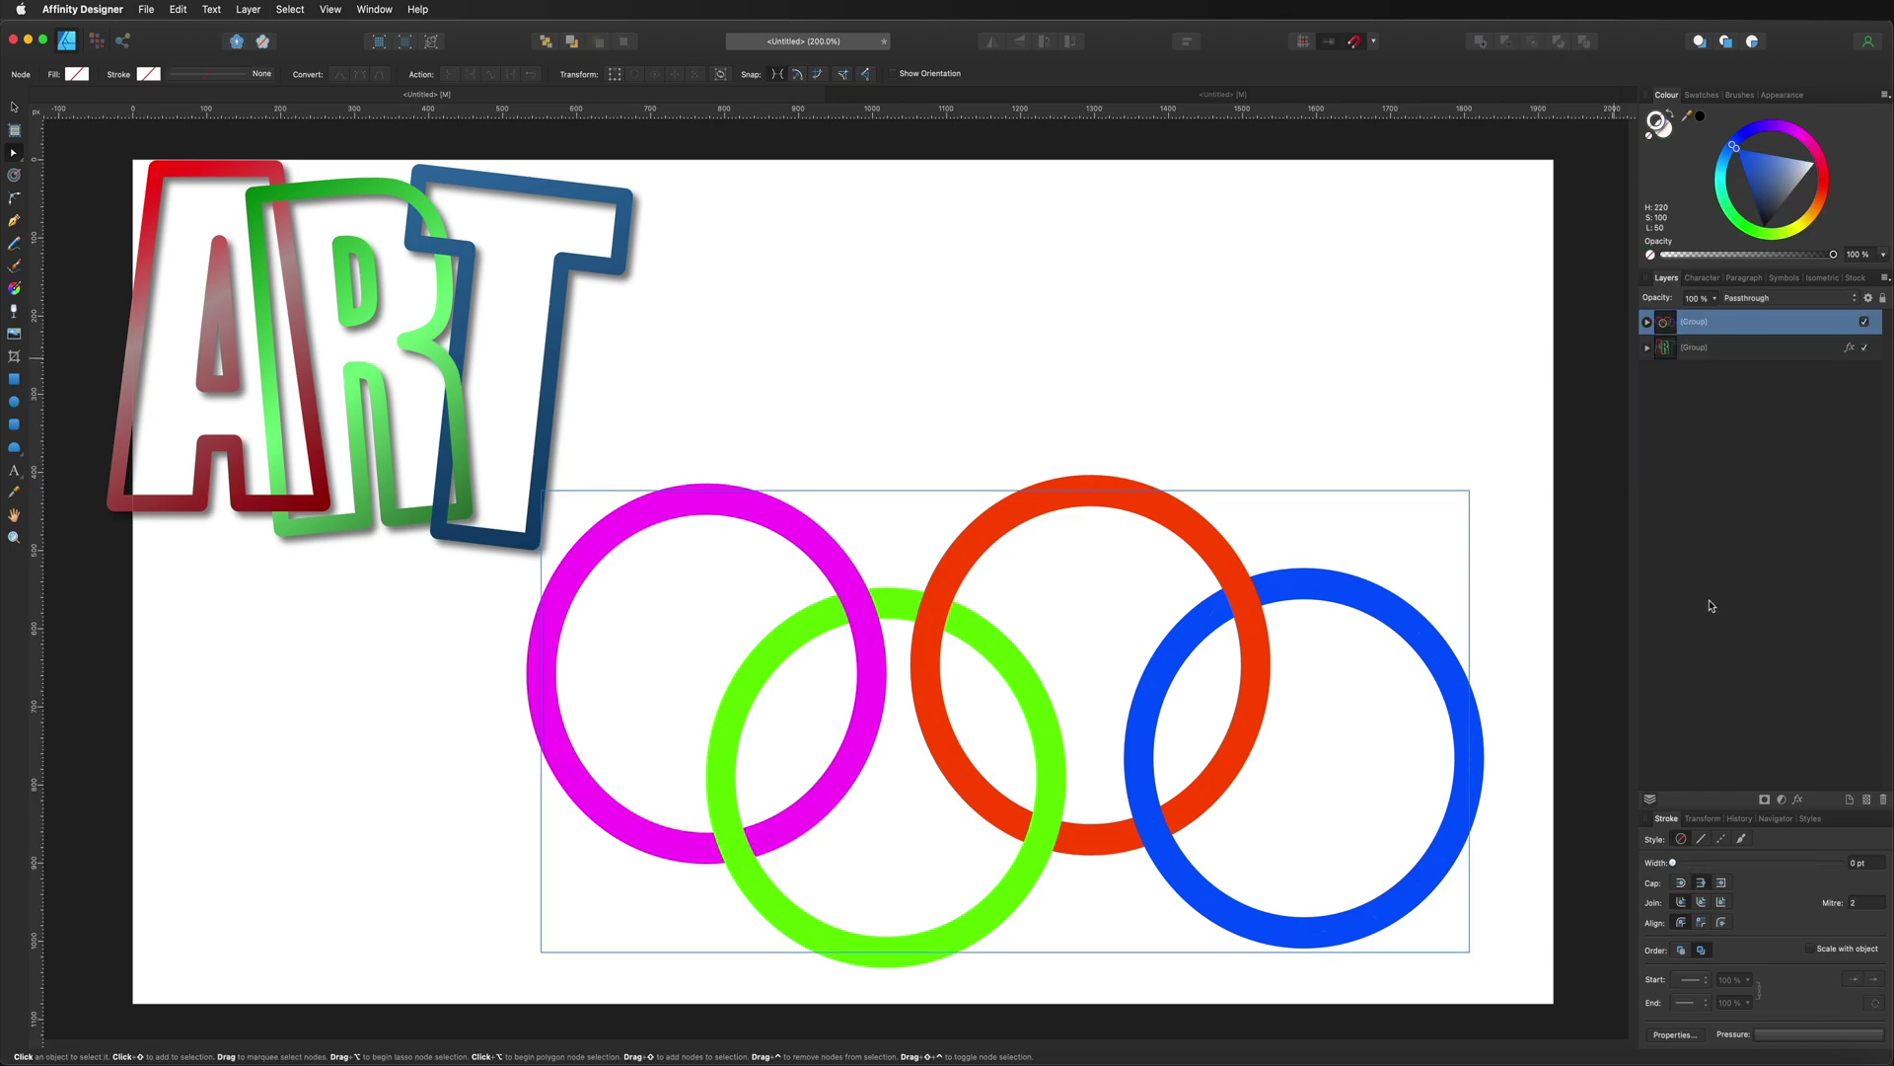
# Apply a 3D layer effect with a radius of 12.1 px to the rings group
pyautogui.click(1801, 800)
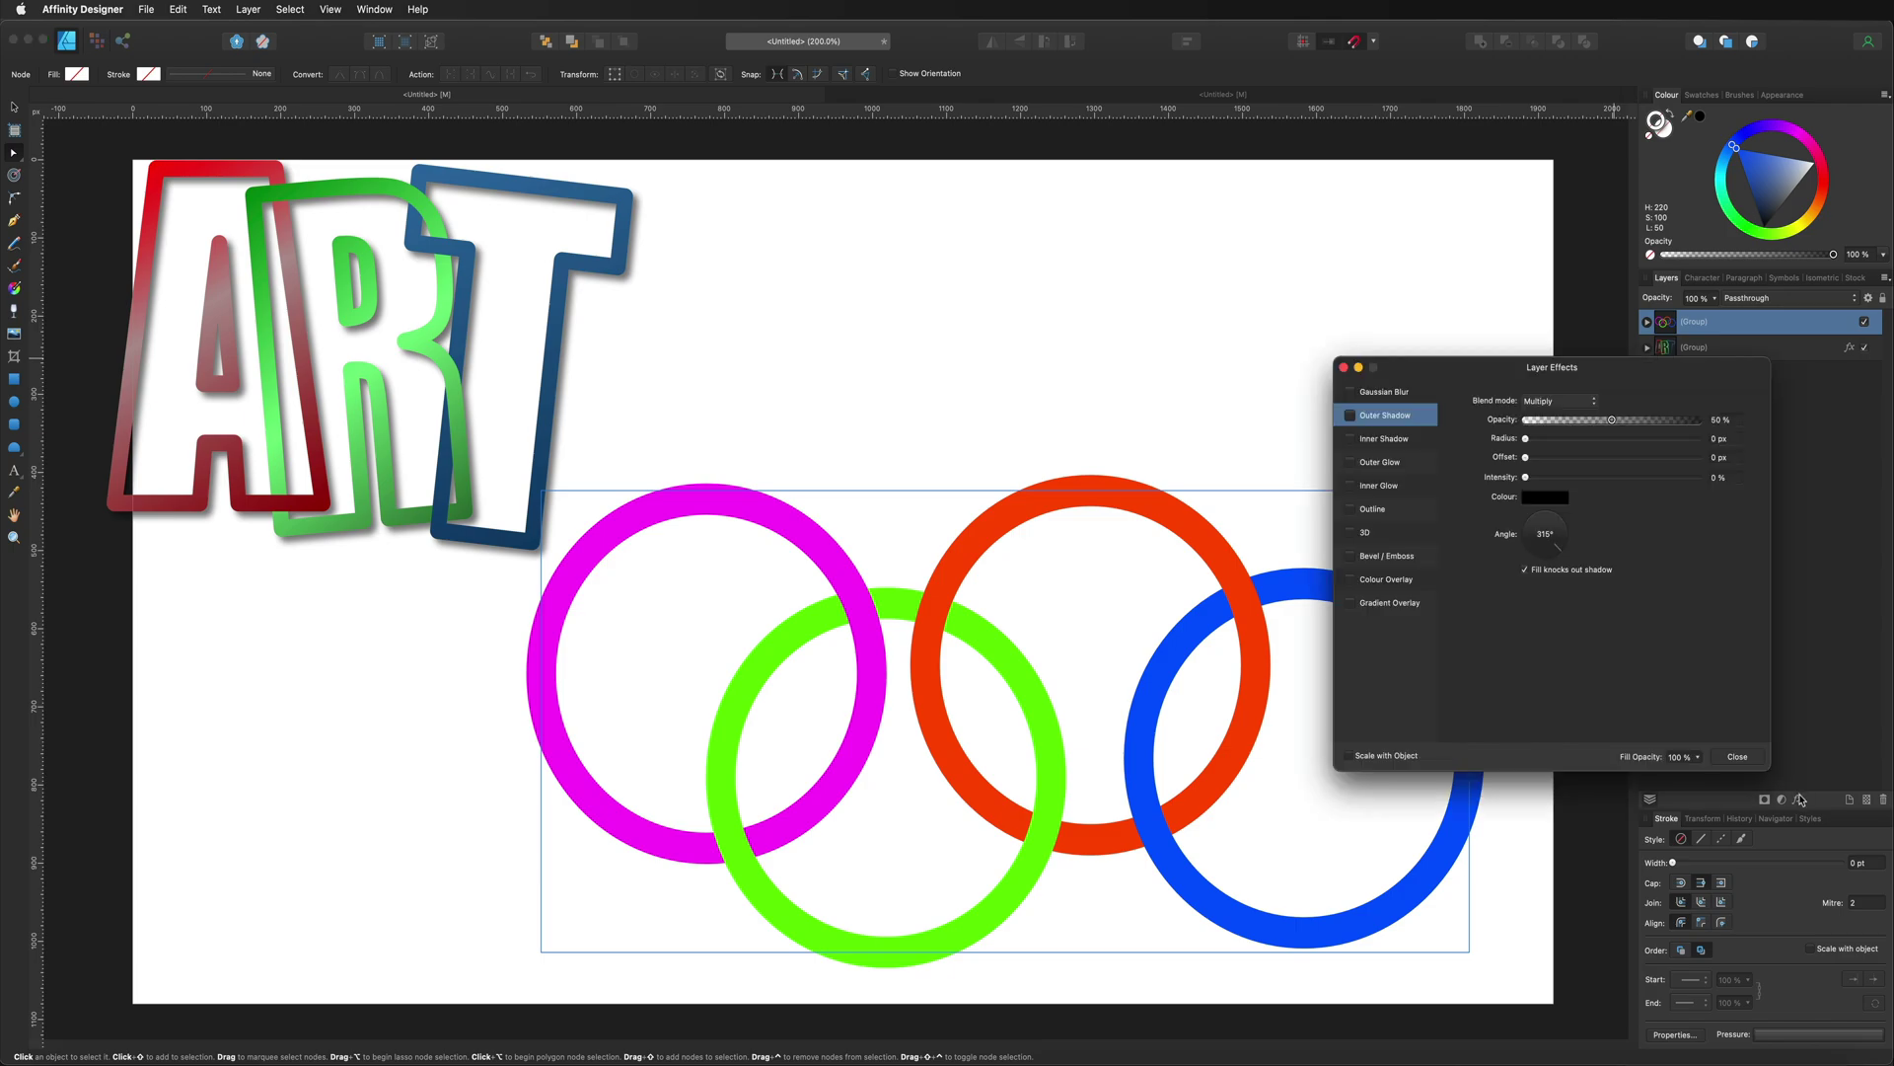
pyautogui.click(1367, 533)
pyautogui.moveTo(1581, 402); pyautogui.dragTo(1605, 418)
pyautogui.click(1737, 757)
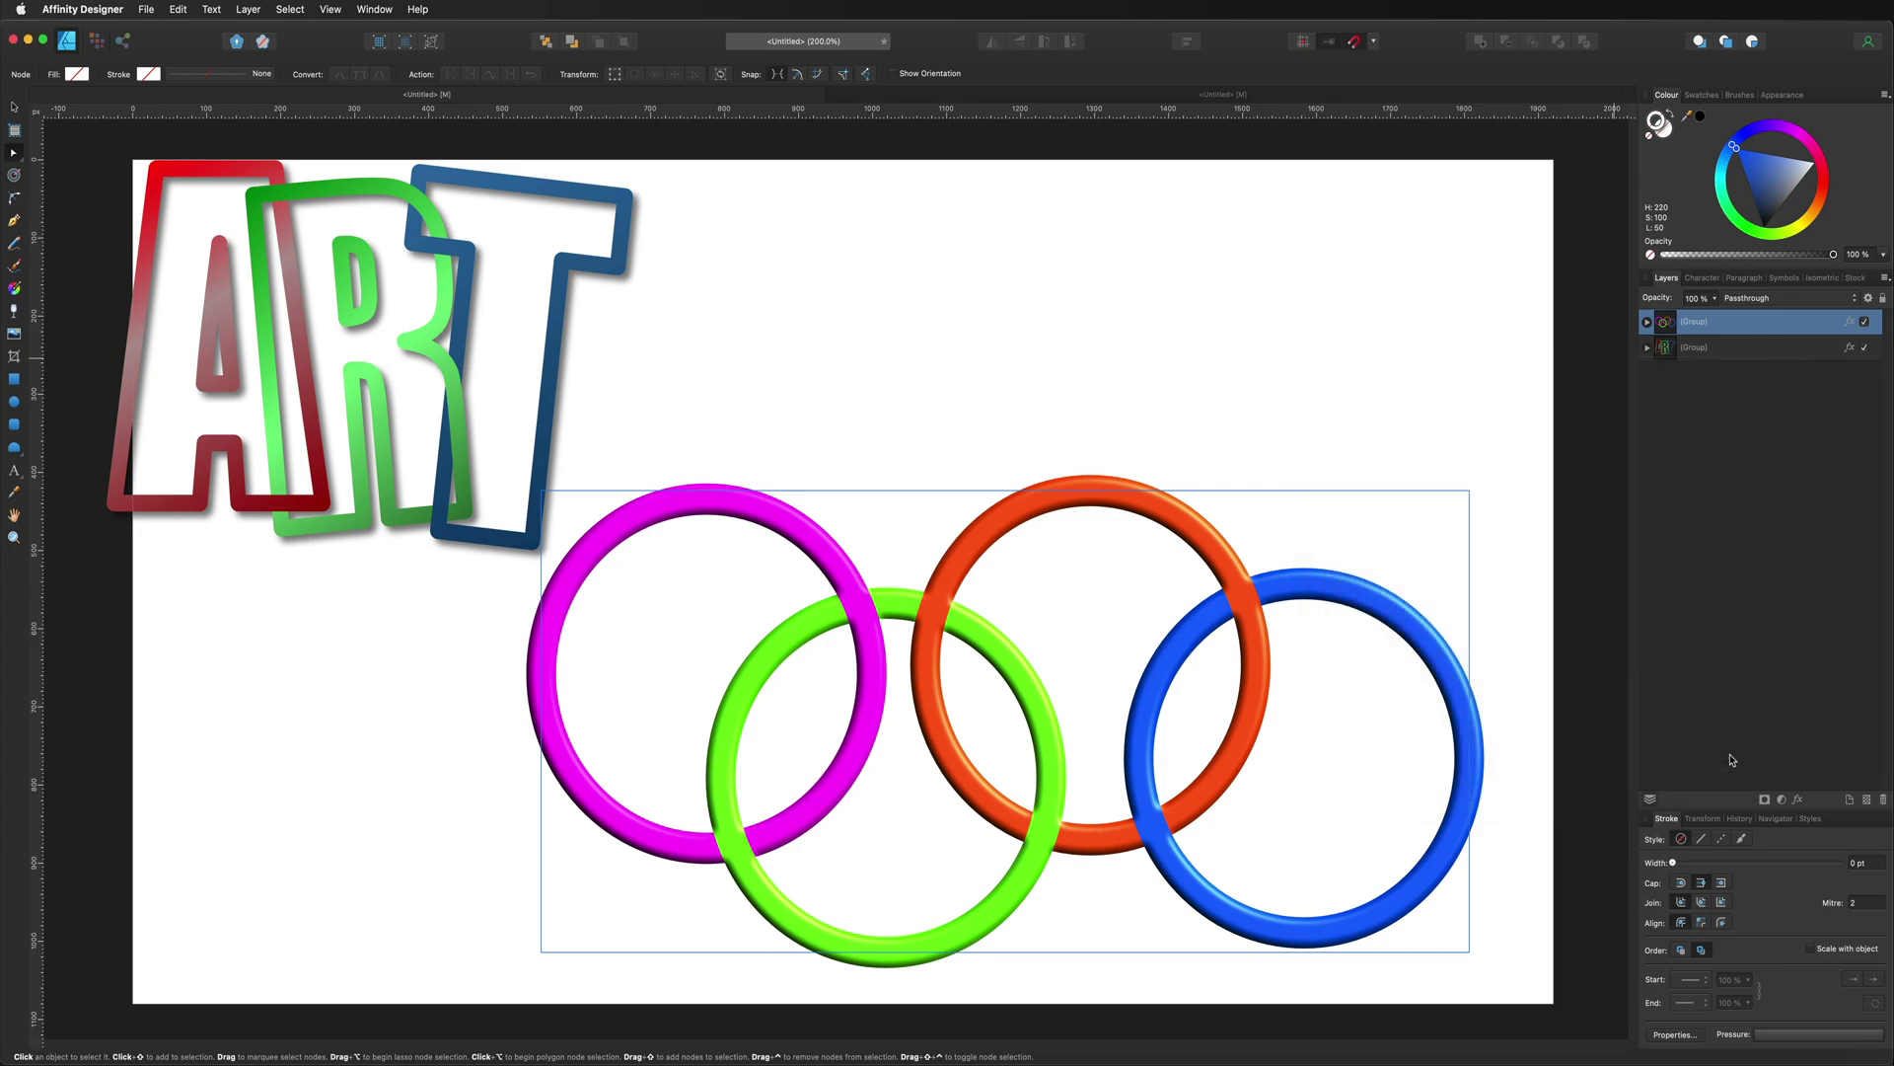
# Turn on Scale with object for the rings group, shrink it and move it up beside the lettering
pyautogui.click(1811, 950)
pyautogui.click(14, 105)
pyautogui.moveTo(540, 490); pyautogui.dragTo(786, 592)
pyautogui.moveTo(1022, 757); pyautogui.dragTo(907, 418)
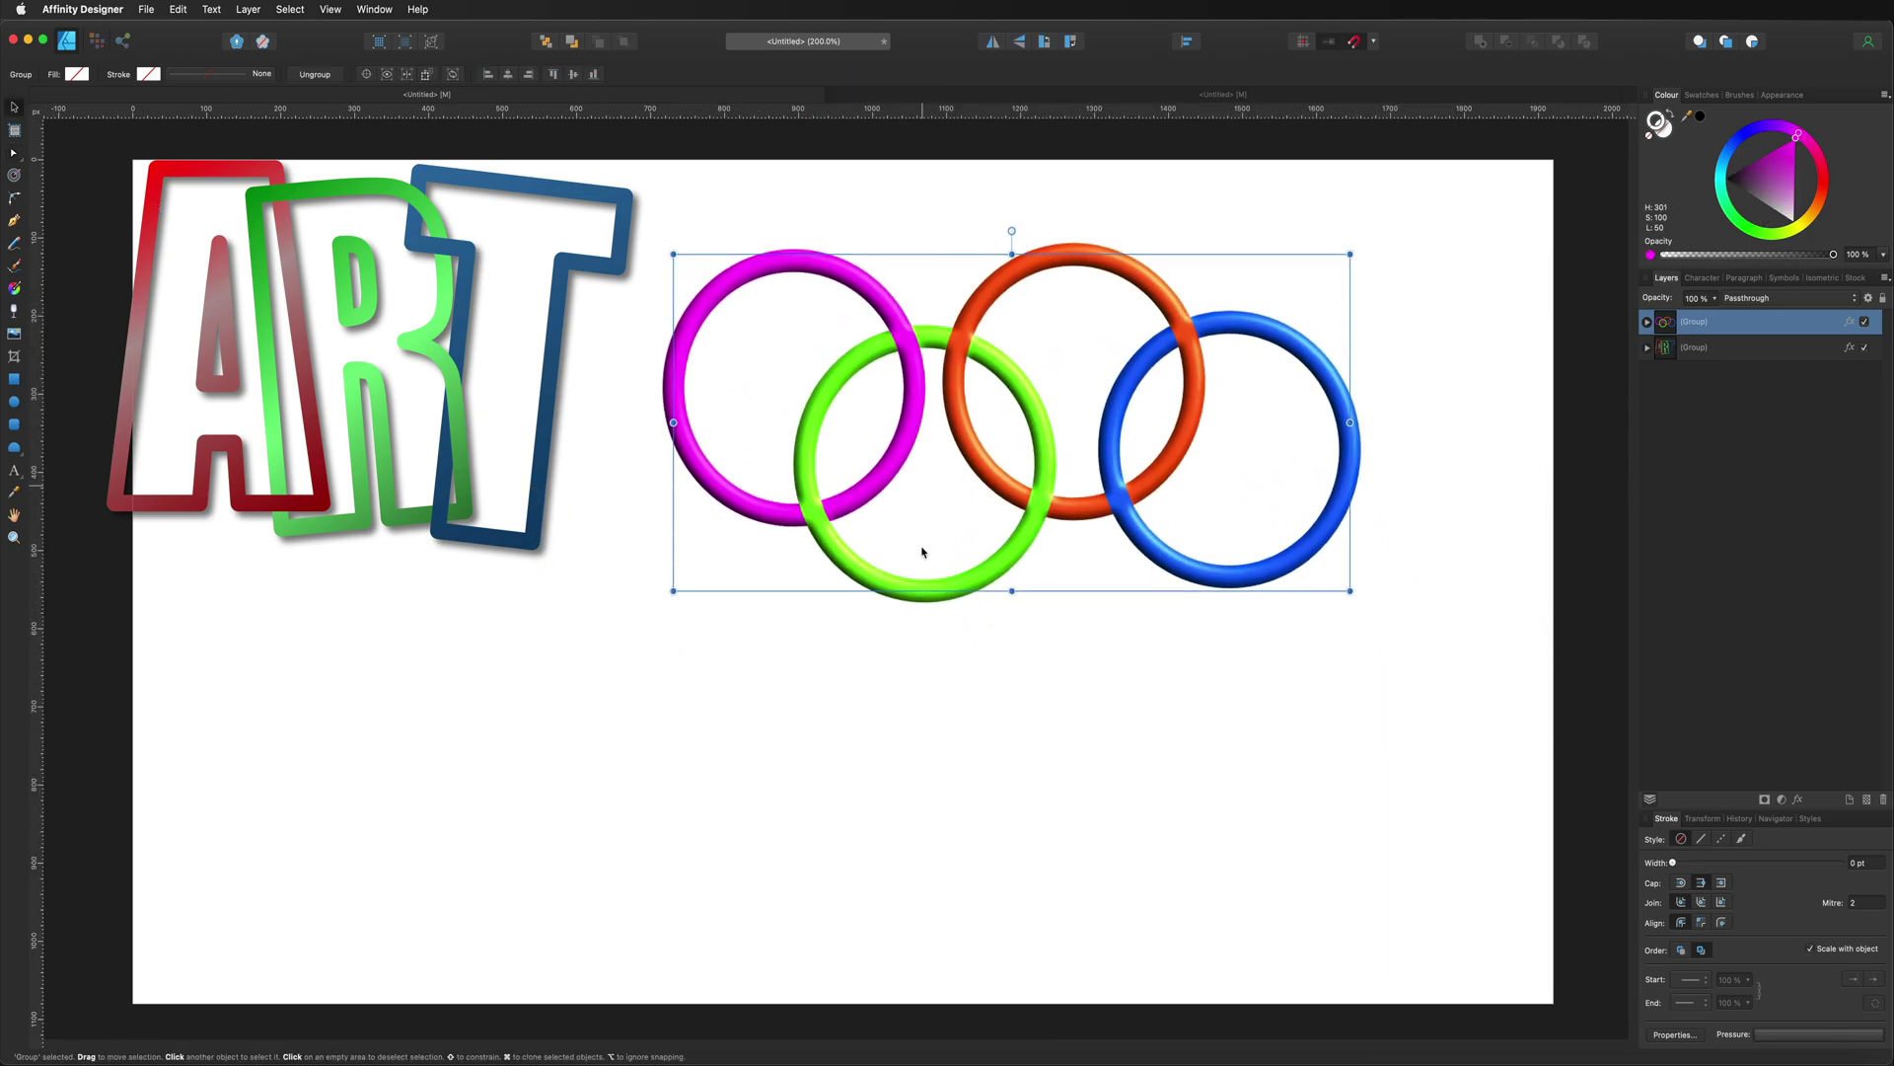
# Move the ART lettering to the lower-left part of the page, below the rings, and deselect it
pyautogui.click(892, 816)
pyautogui.moveTo(355, 440); pyautogui.dragTo(482, 822)
pyautogui.click(973, 782)
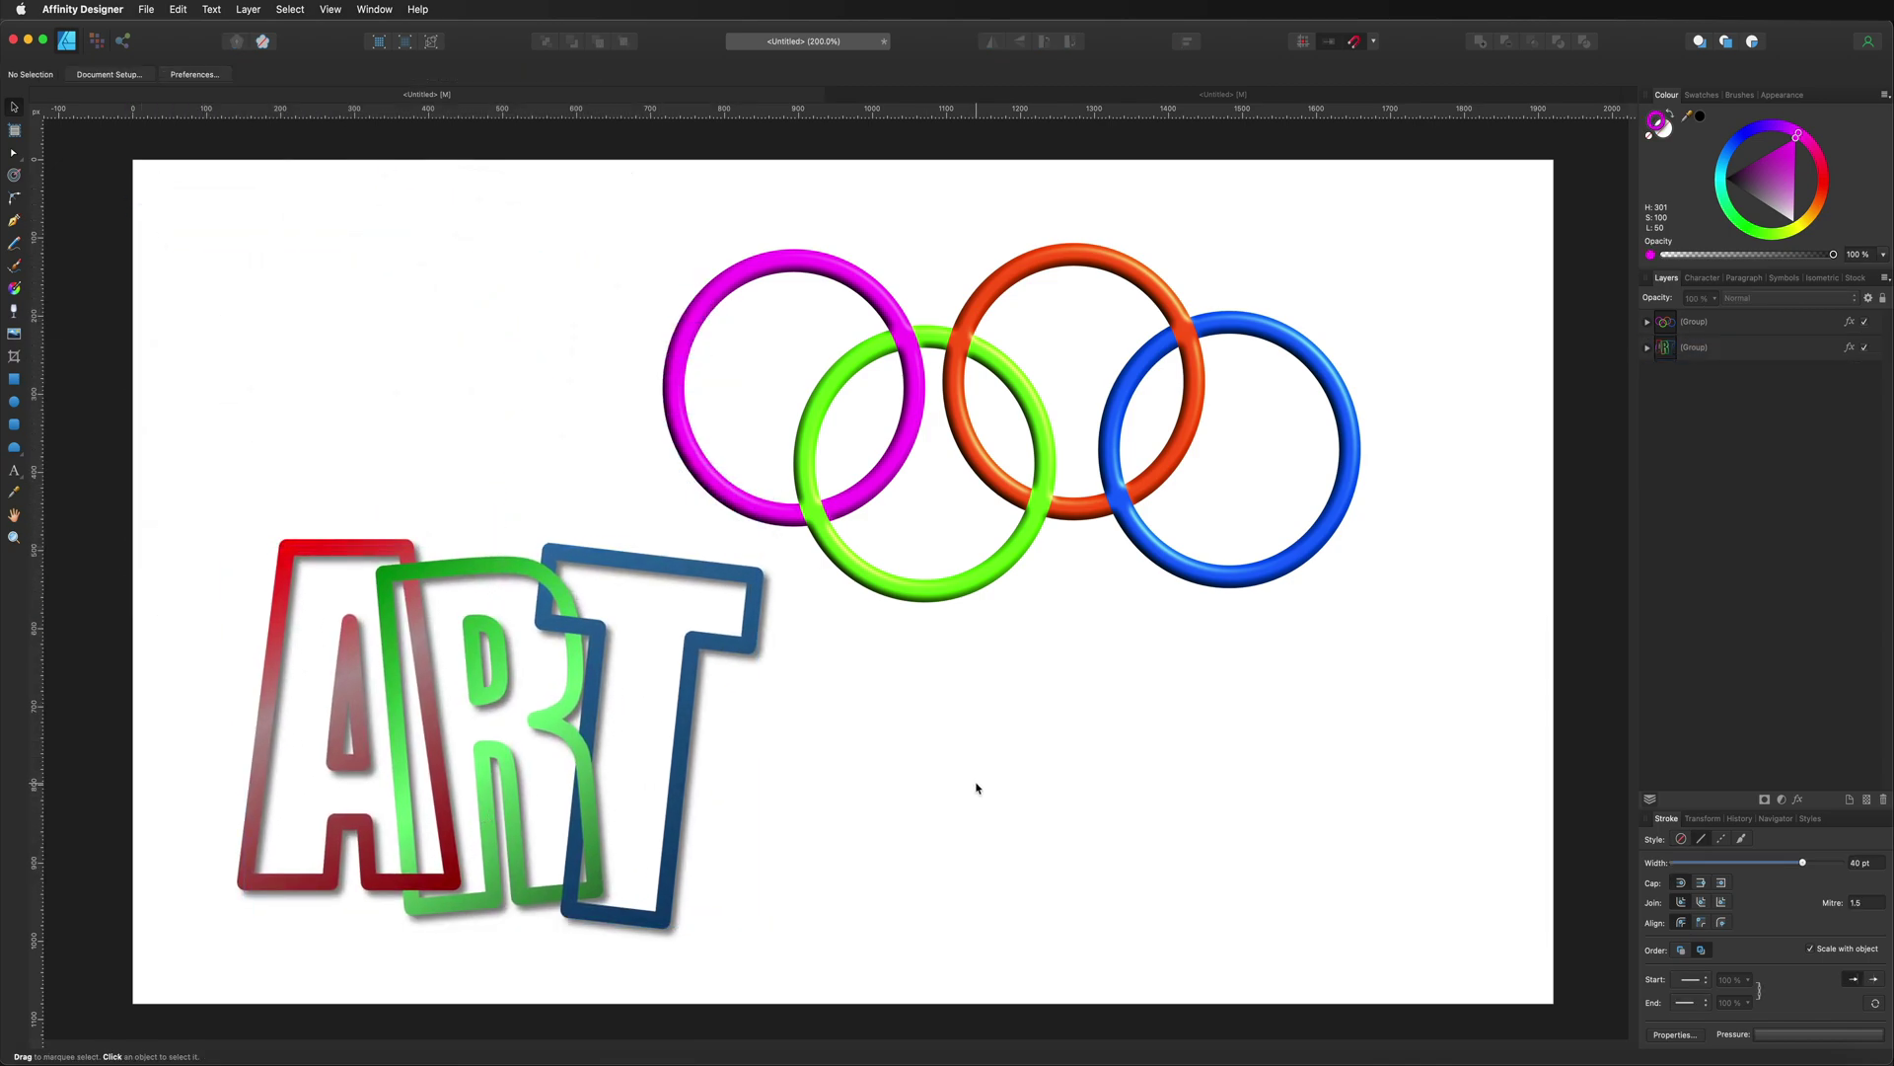
# Turn off the 3D layer effect on the rings group and deselect it
pyautogui.click(1166, 464)
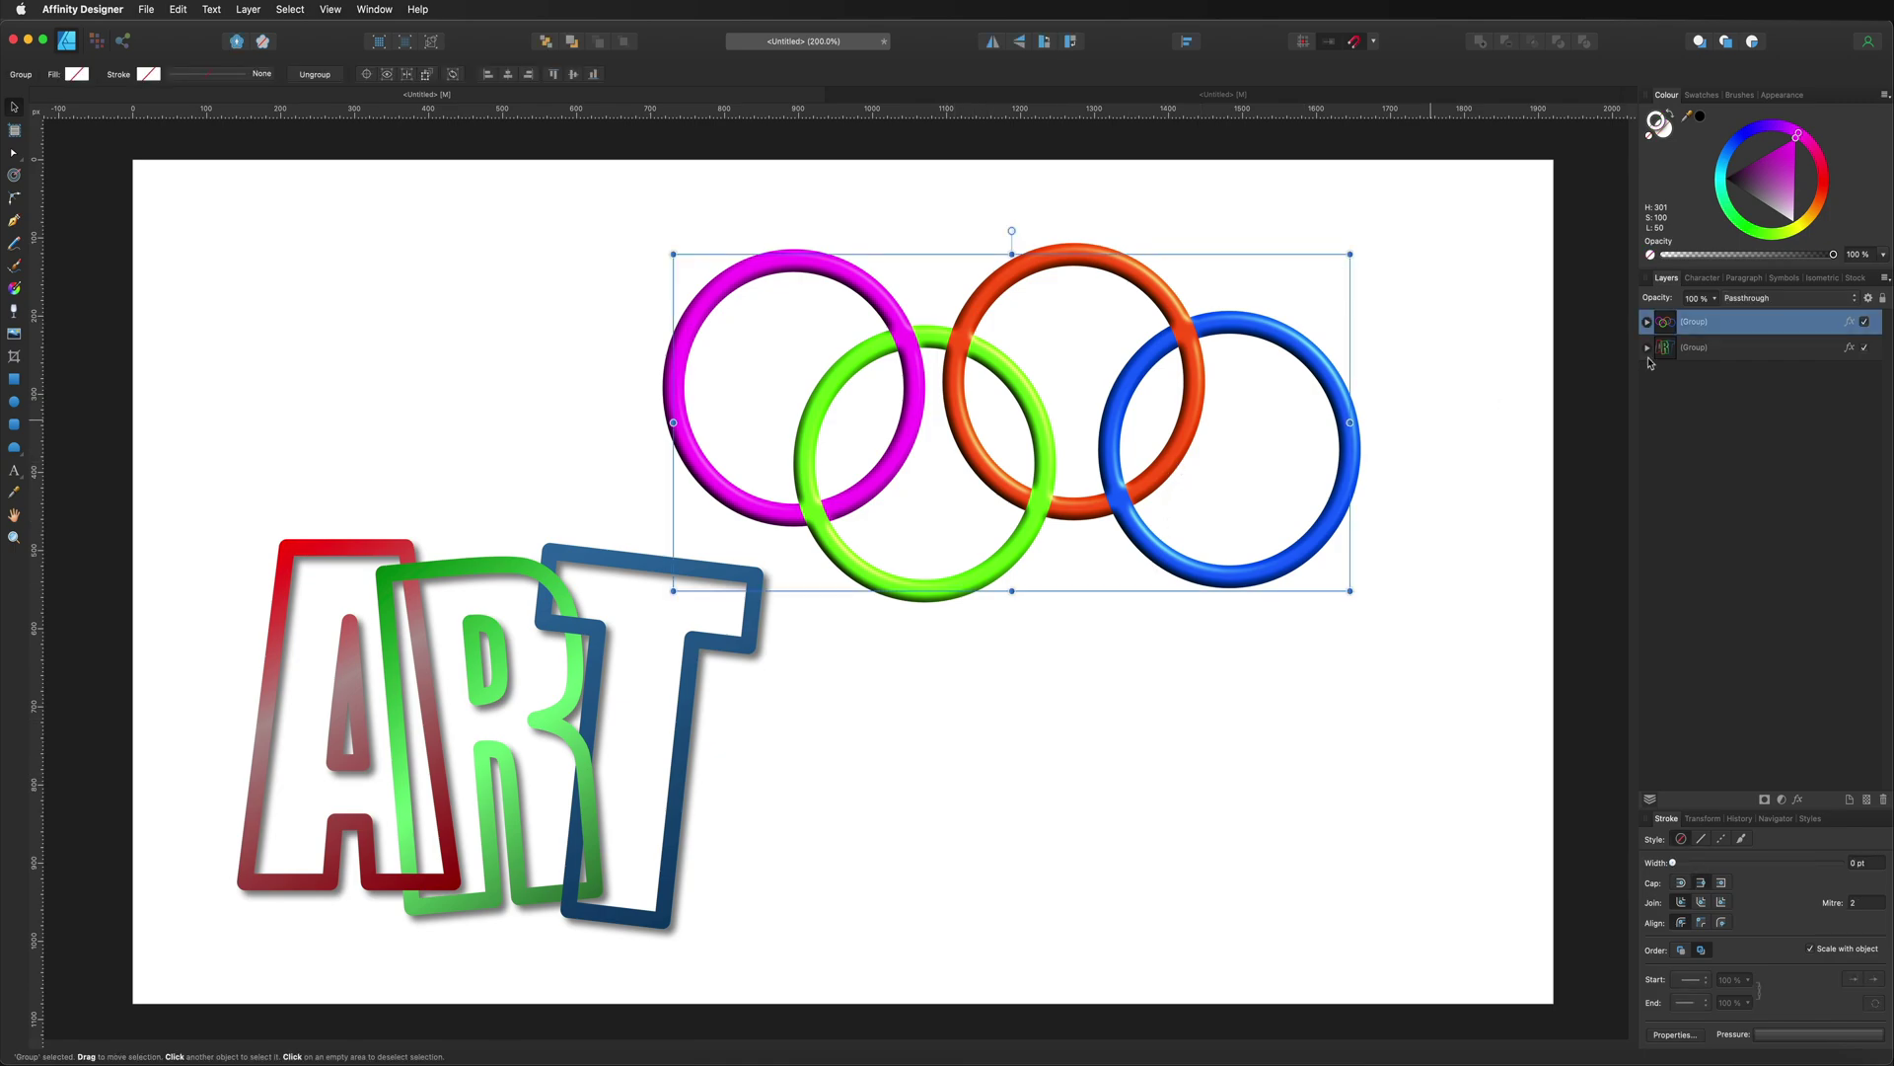
pyautogui.click(1849, 321)
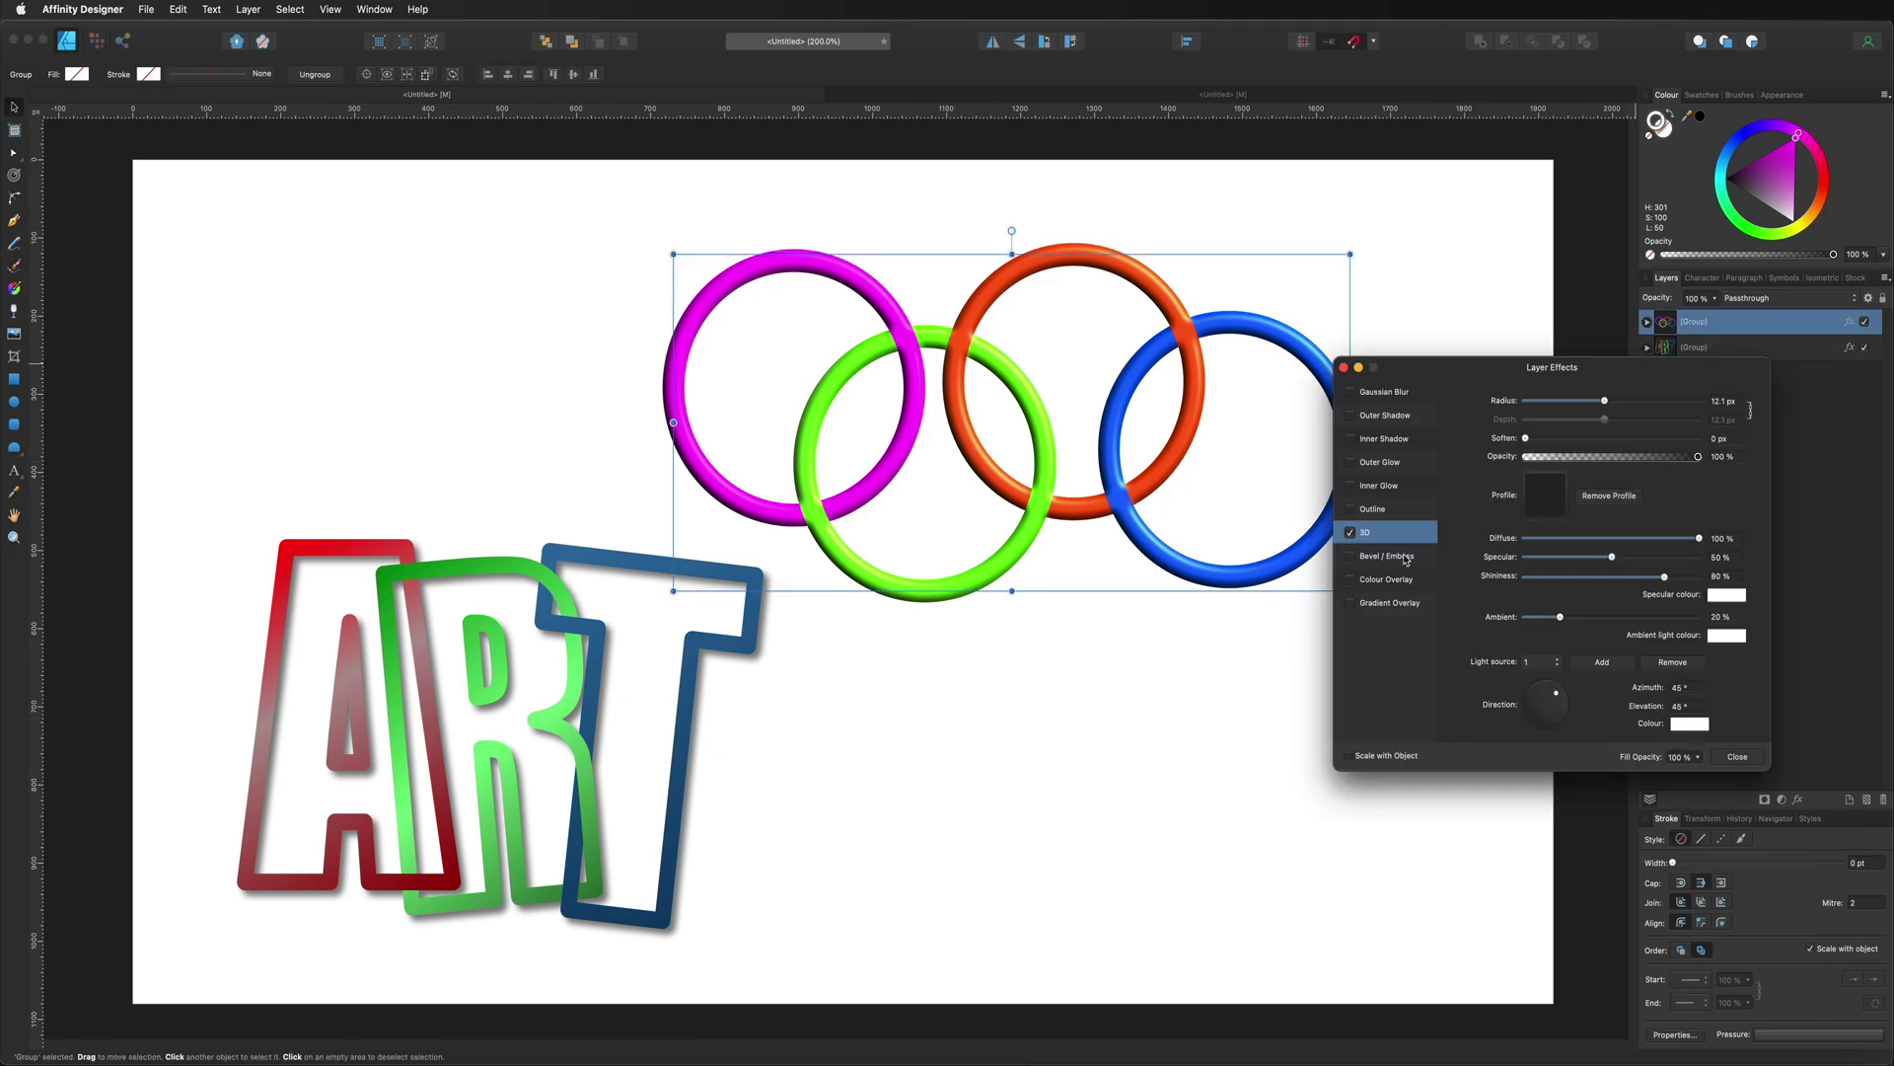
pyautogui.click(1348, 533)
pyautogui.click(1737, 756)
pyautogui.click(1438, 730)
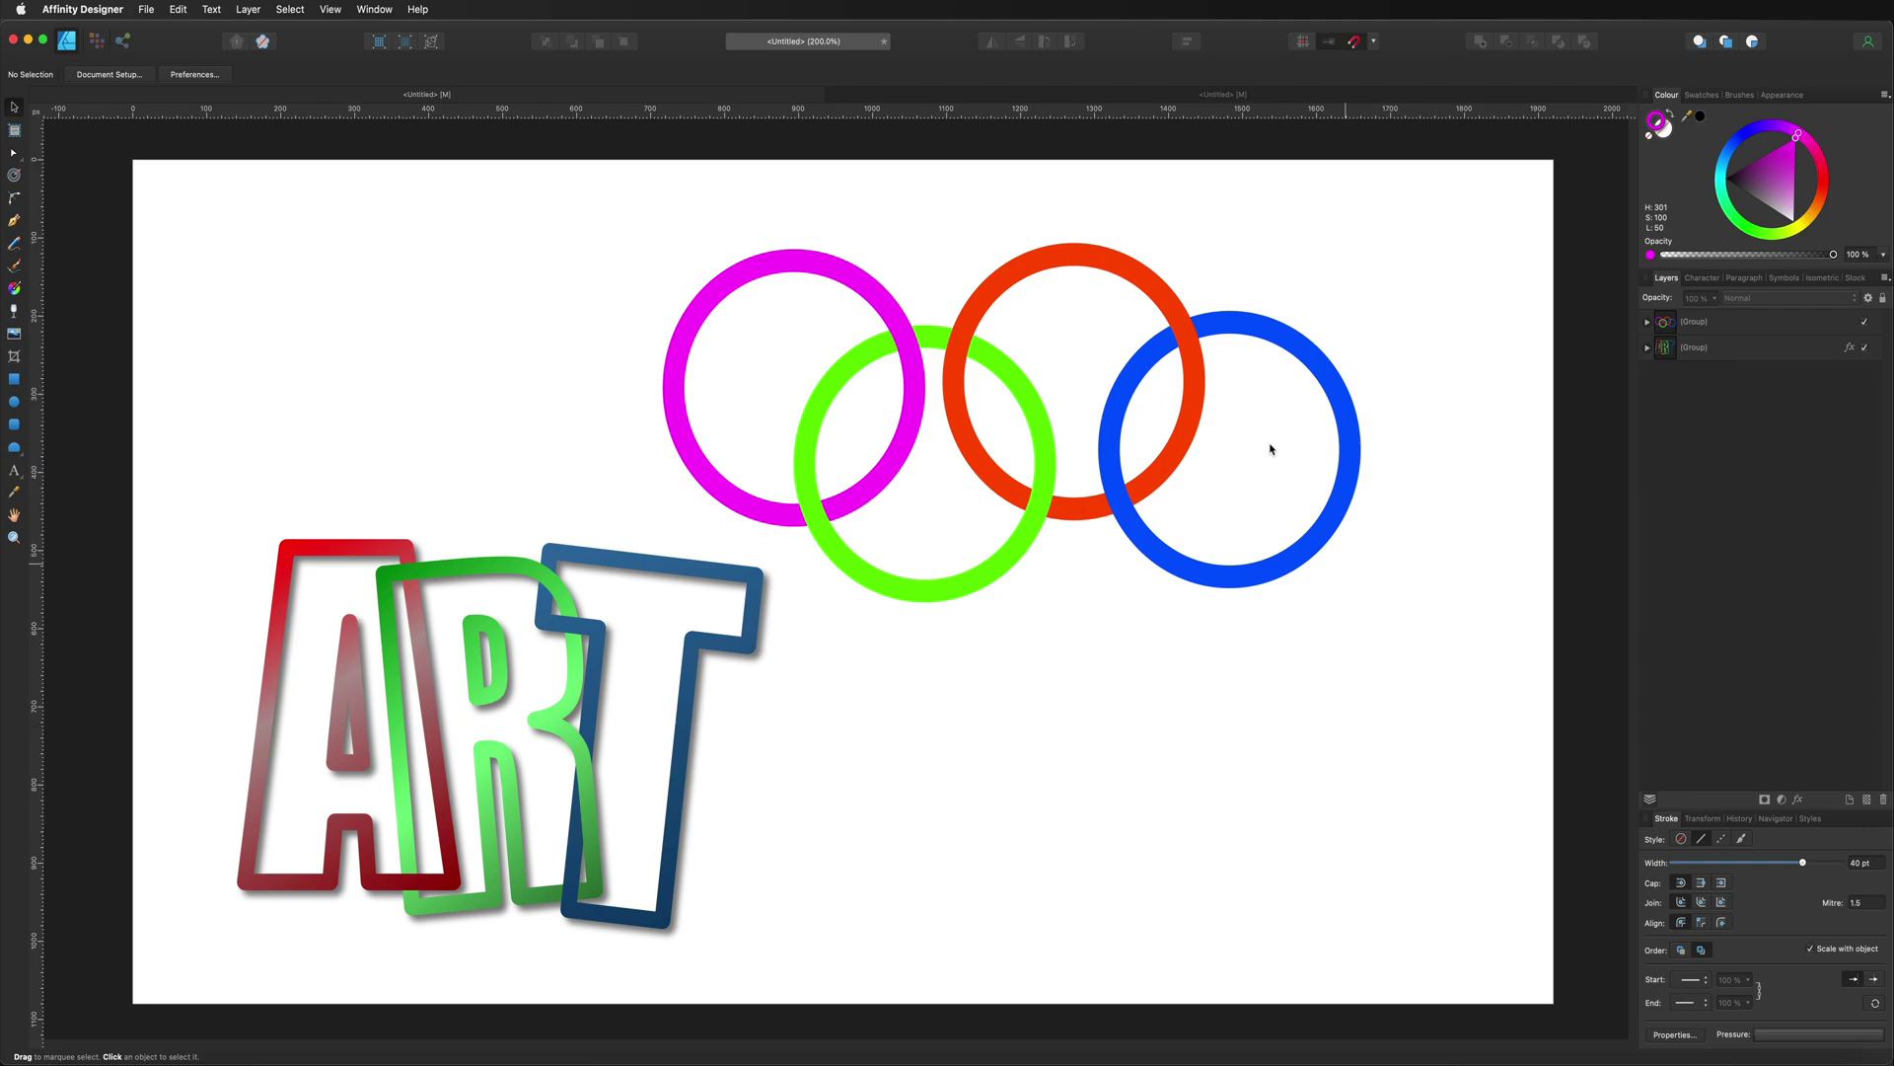